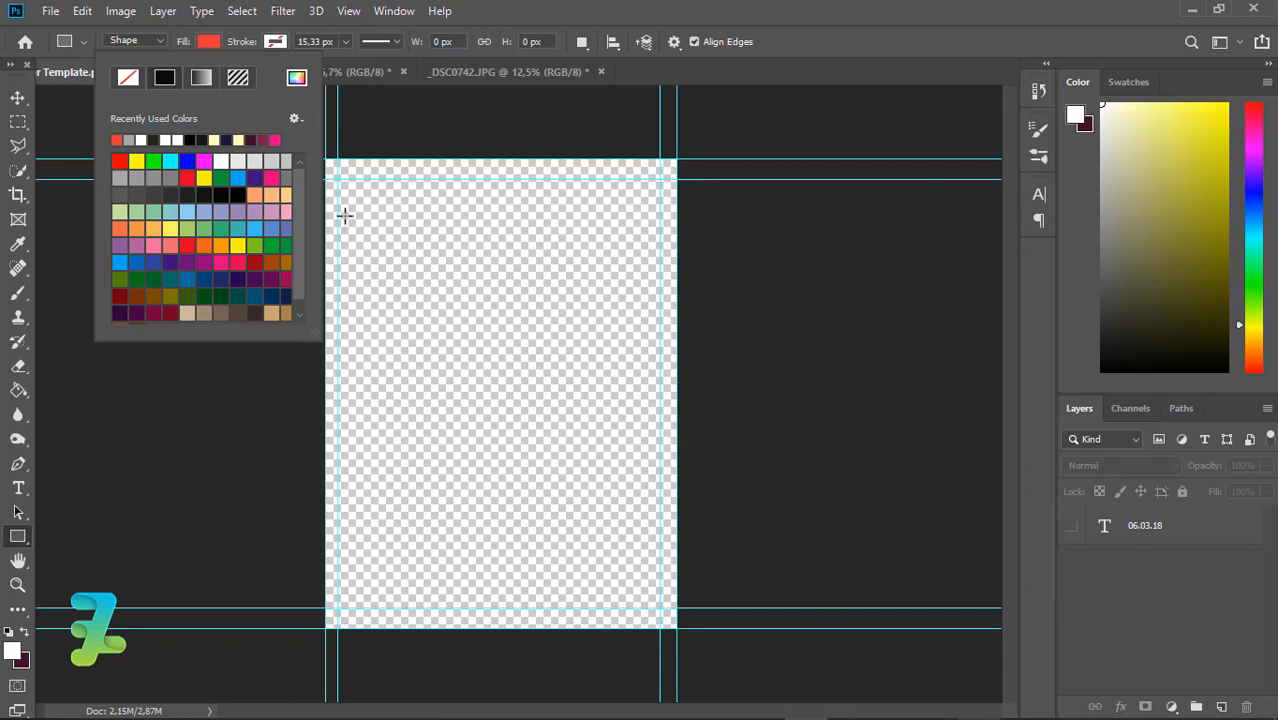
# Draw a red rectangle on the poster and move it up the page.
pyautogui.moveTo(344, 215); pyautogui.dragTo(553, 522)
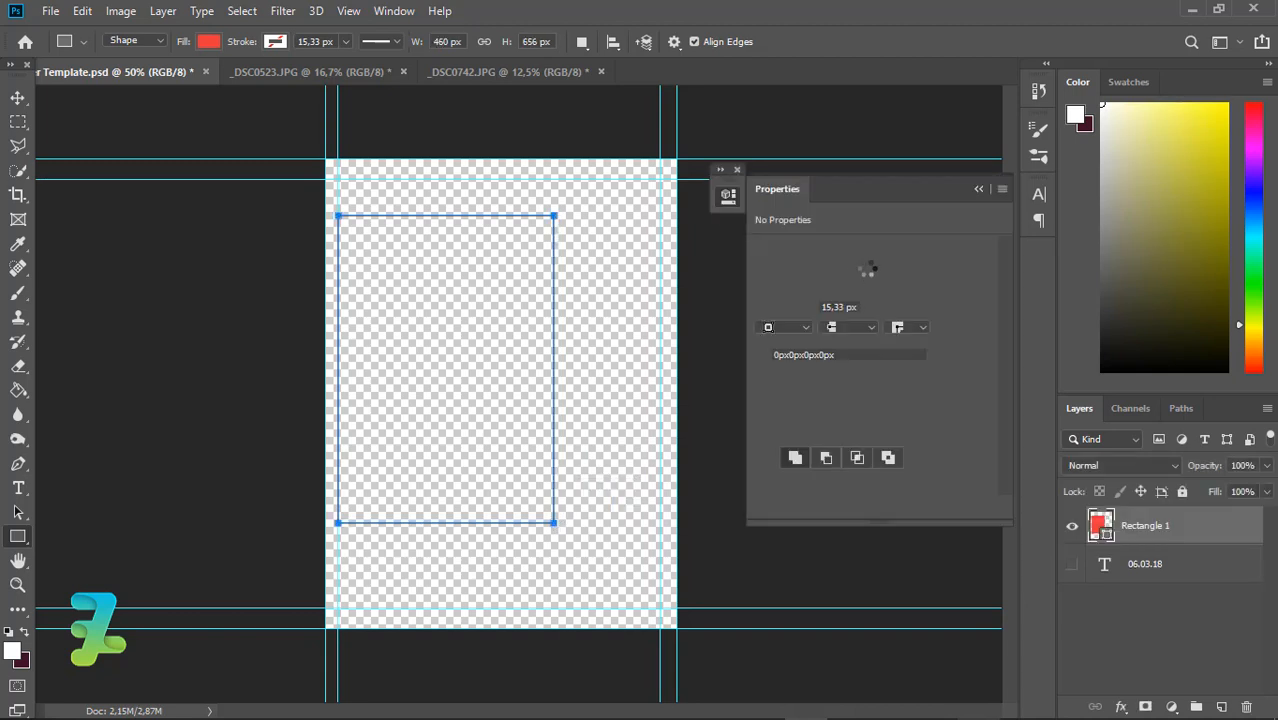
pyautogui.click(979, 188)
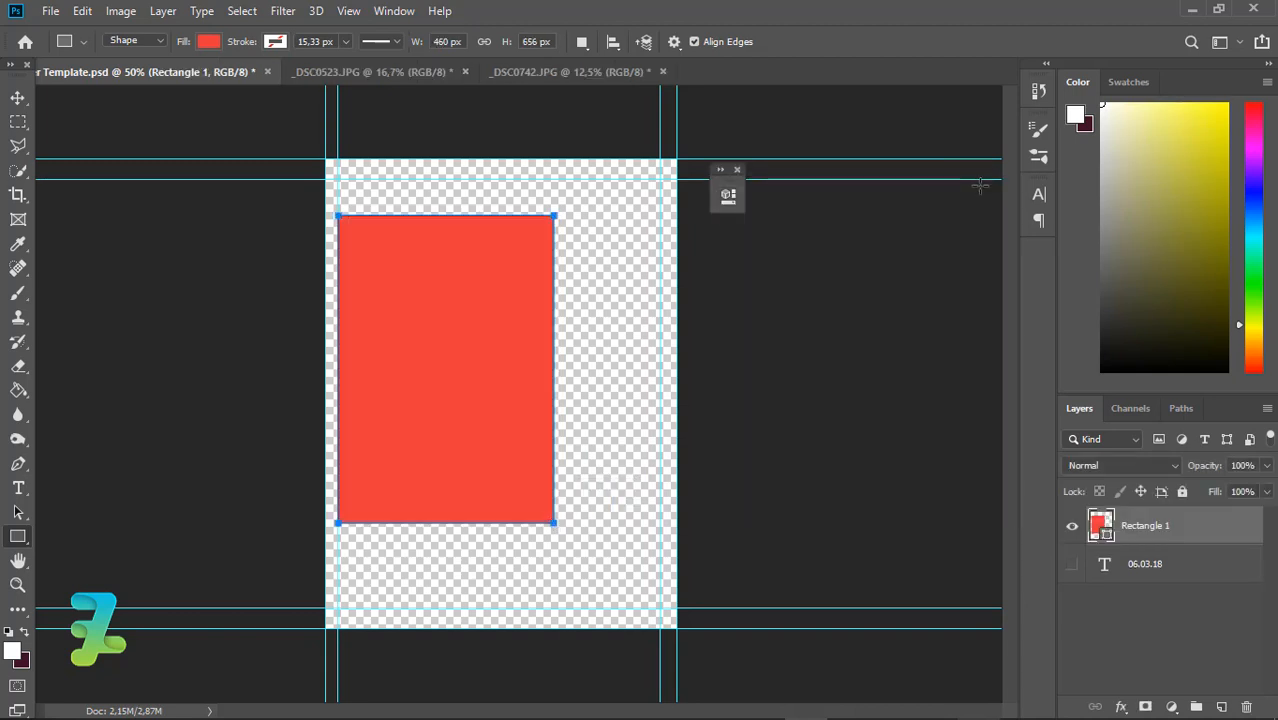
pyautogui.click(17, 97)
pyautogui.moveTo(497, 321); pyautogui.dragTo(329, 167)
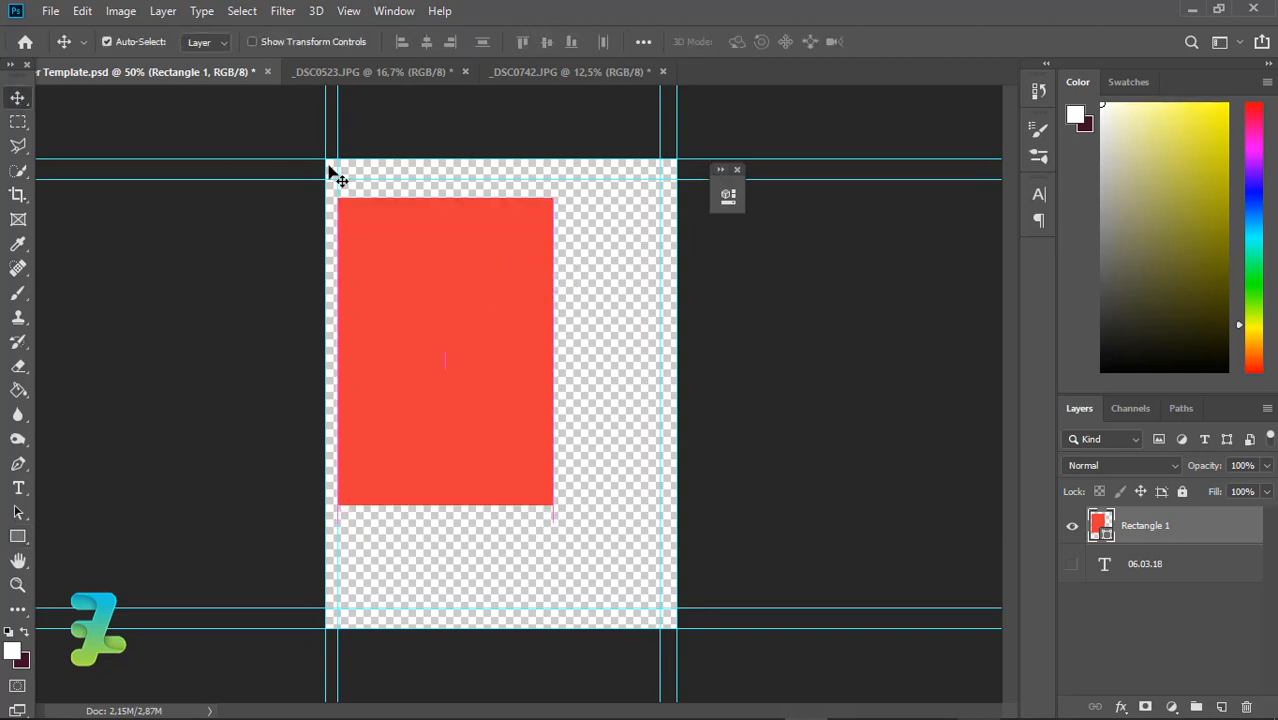
# Rotate the red rectangle about 15 degrees with Edit > Transform > Rotate and shift it up-left.
pyautogui.click(78, 11)
pyautogui.moveTo(280, 434)
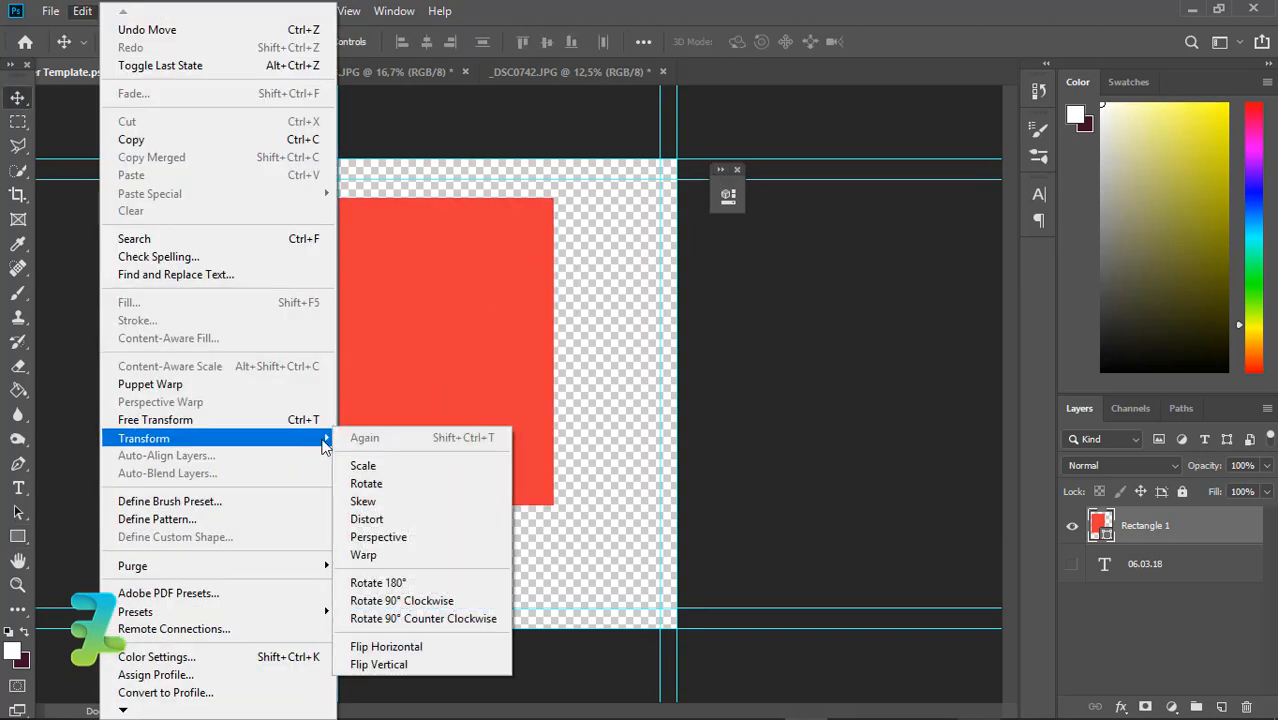
pyautogui.click(362, 483)
pyautogui.moveTo(570, 194); pyautogui.dragTo(653, 251)
pyautogui.click(17, 97)
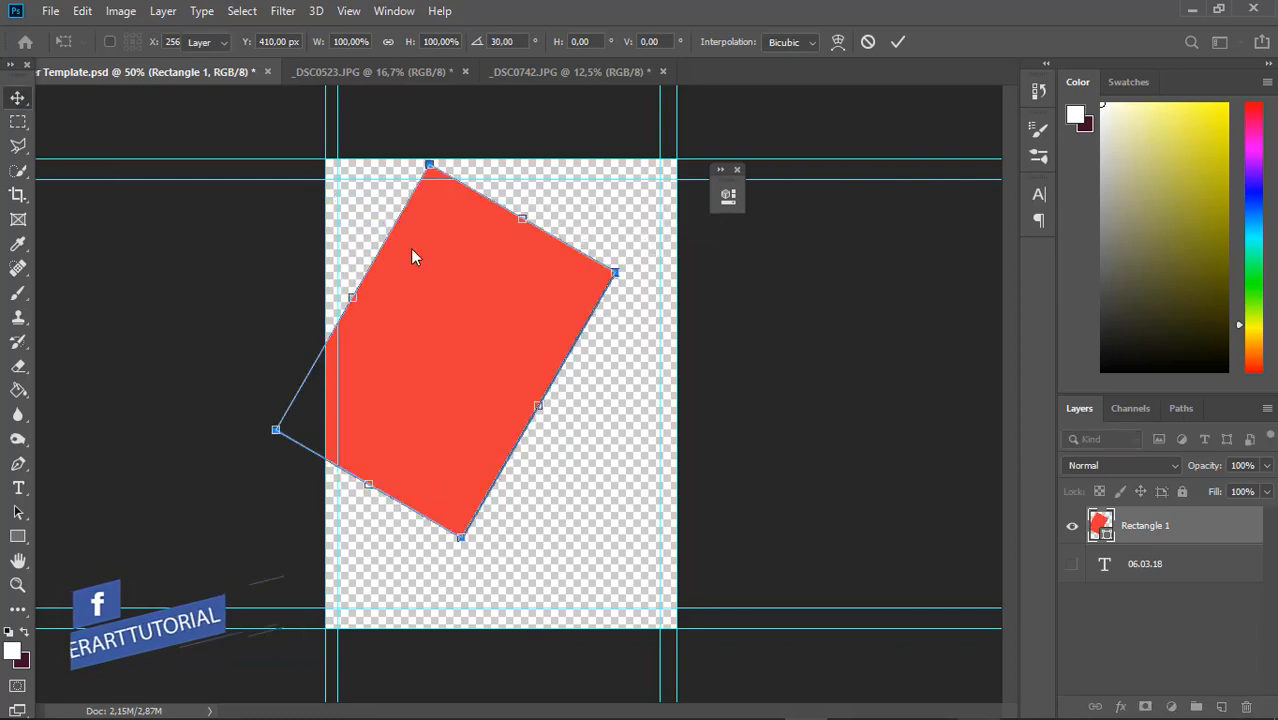
pyautogui.moveTo(475, 307); pyautogui.dragTo(416, 257)
# Scale and rotate the rectangle into the upper-left corner, then duplicate it as 'Rectangle 1 copy'.
pyautogui.hotkey('ctrl', 't')
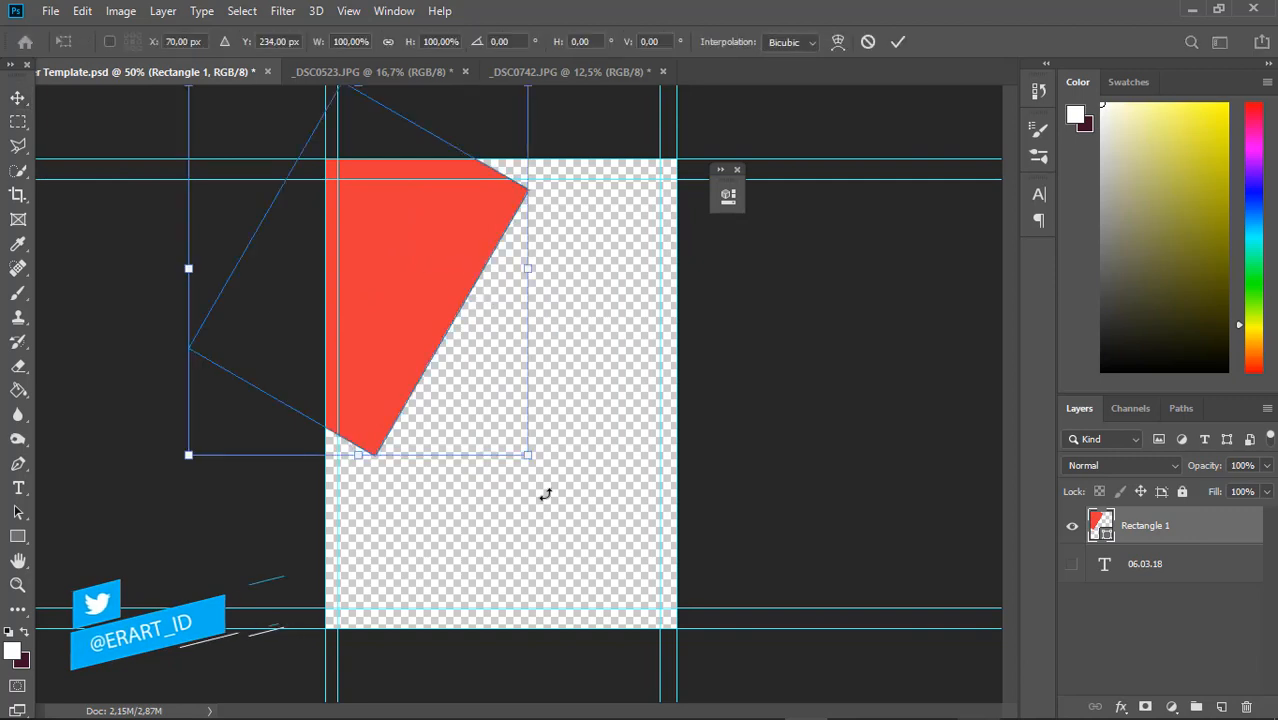
pyautogui.moveTo(511, 452); pyautogui.dragTo(574, 491)
pyautogui.hotkey('ctrl', 'z')
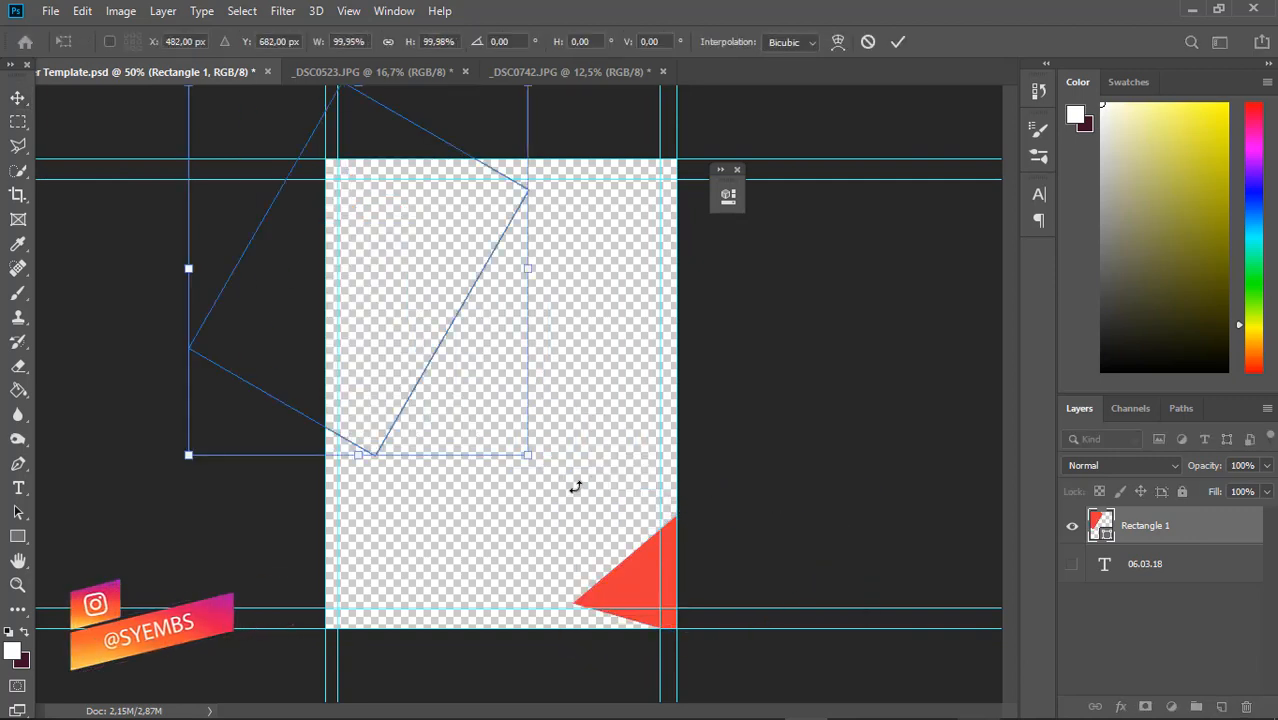
pyautogui.moveTo(523, 450); pyautogui.dragTo(634, 570)
pyautogui.hotkey('ctrl', 'z')
pyautogui.moveTo(376, 453); pyautogui.dragTo(334, 434)
pyautogui.moveTo(604, 569); pyautogui.dragTo(583, 586)
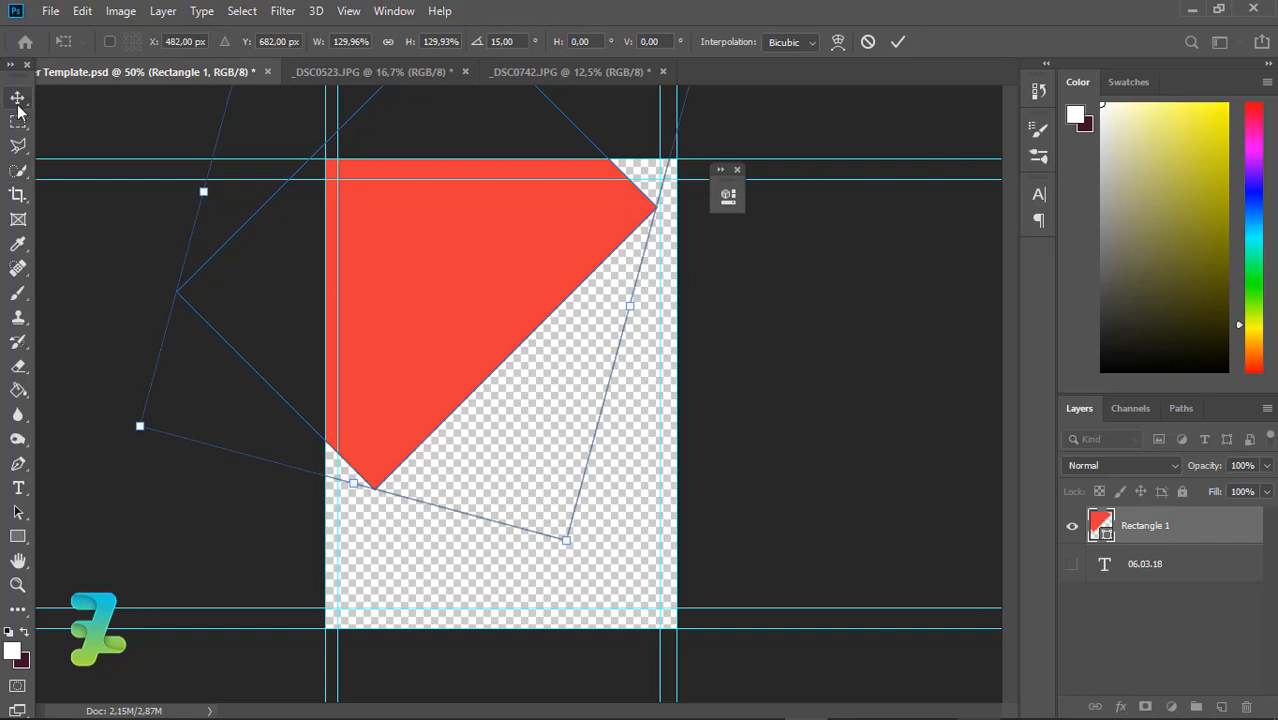
pyautogui.press('Return')
pyautogui.moveTo(494, 298)
pyautogui.mouseDown()
pyautogui.moveTo(465, 325)
pyautogui.moveTo(472, 300)
pyautogui.mouseUp()
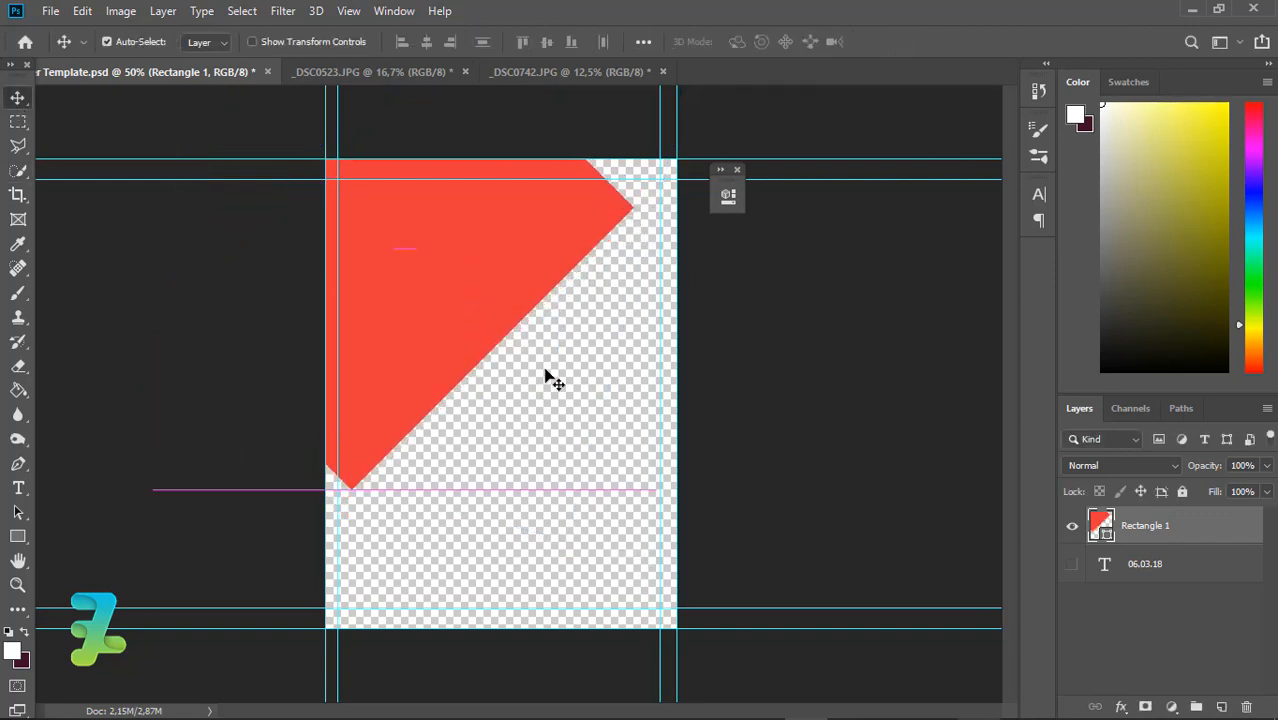
pyautogui.hotkey('ctrl', 'j')
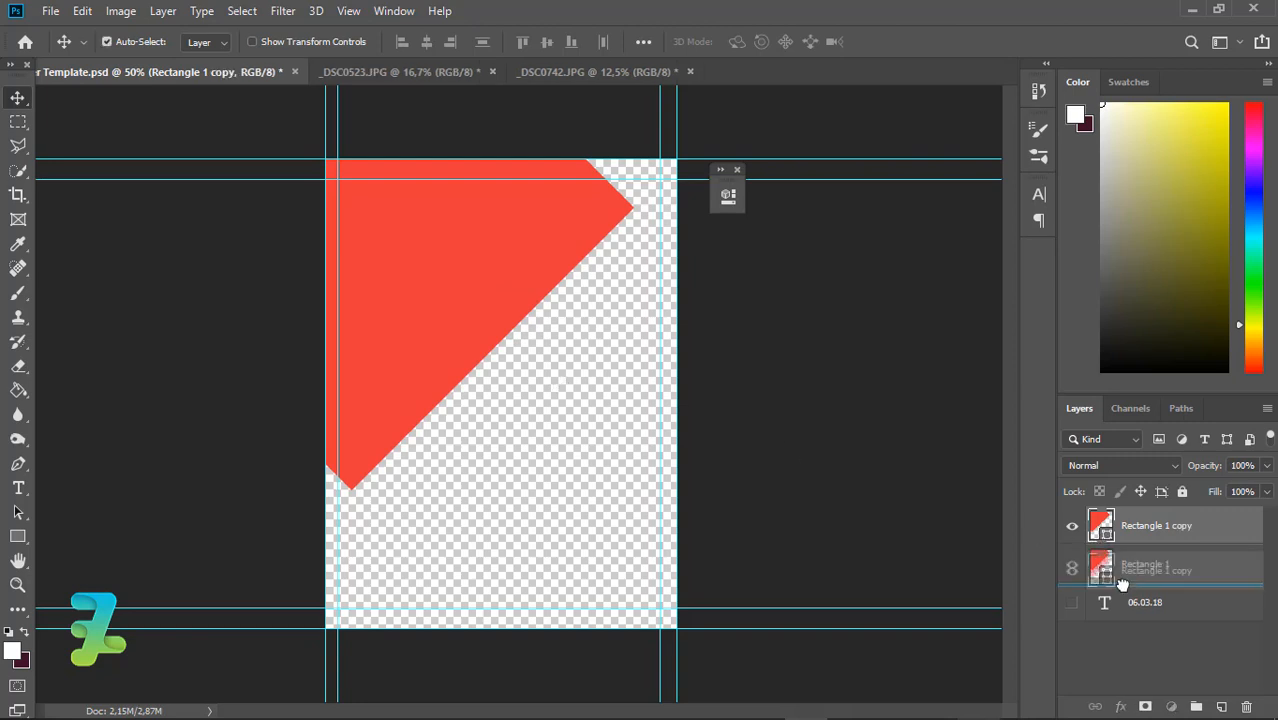
# Place the copy beneath Rectangle 1 and enlarge it to about 115%.
pyautogui.moveTo(1084, 529); pyautogui.dragTo(1121, 590)
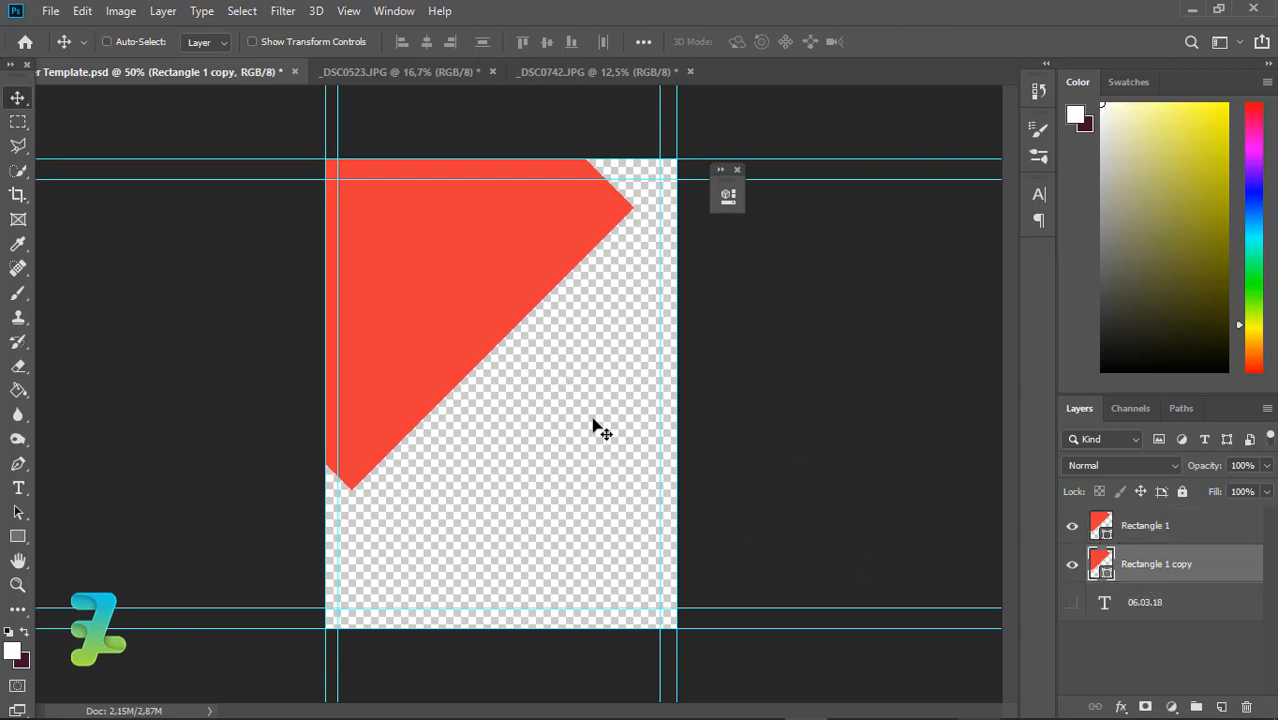
pyautogui.hotkey('ctrl', 't')
pyautogui.moveTo(633, 488); pyautogui.dragTo(651, 504)
pyautogui.hotkey('ctrl', 'z')
pyautogui.moveTo(153, 490); pyautogui.dragTo(68, 551)
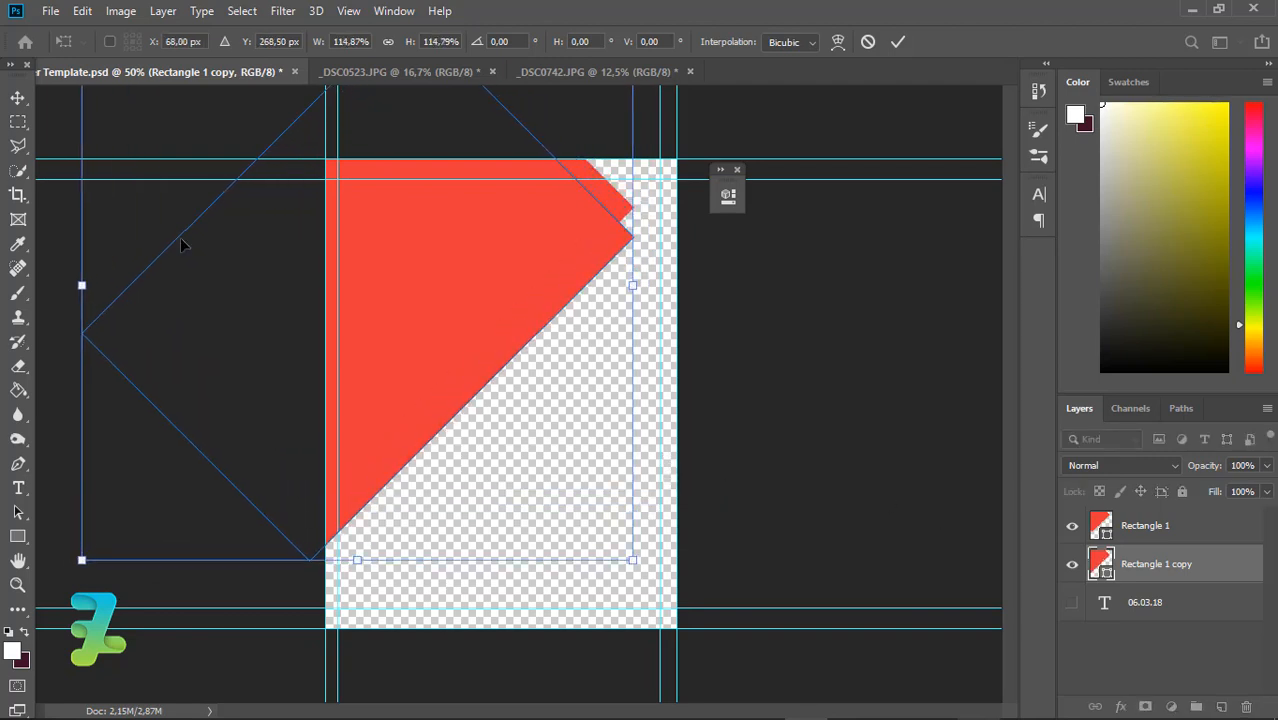
pyautogui.click(18, 98)
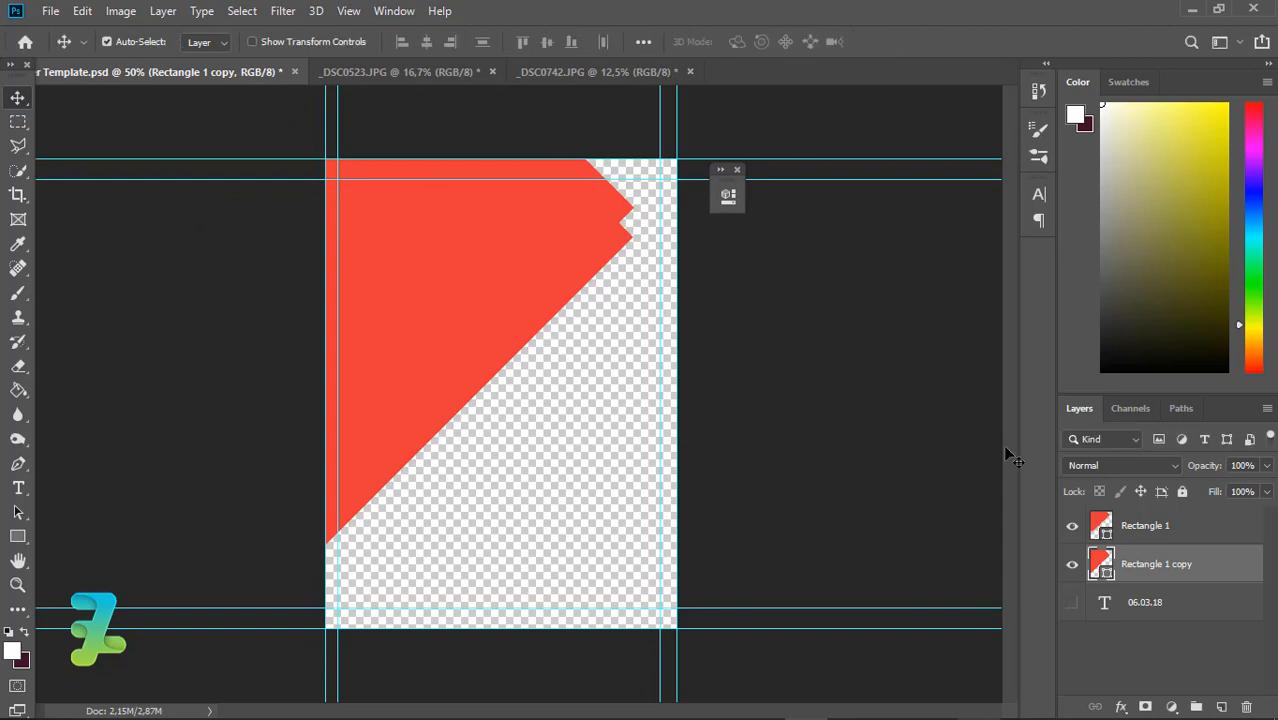
# Recolour the copy white #ffffff, move it into a diagonal stripe, and duplicate it.
pyautogui.doubleClick(1101, 565)
pyautogui.click(917, 408)
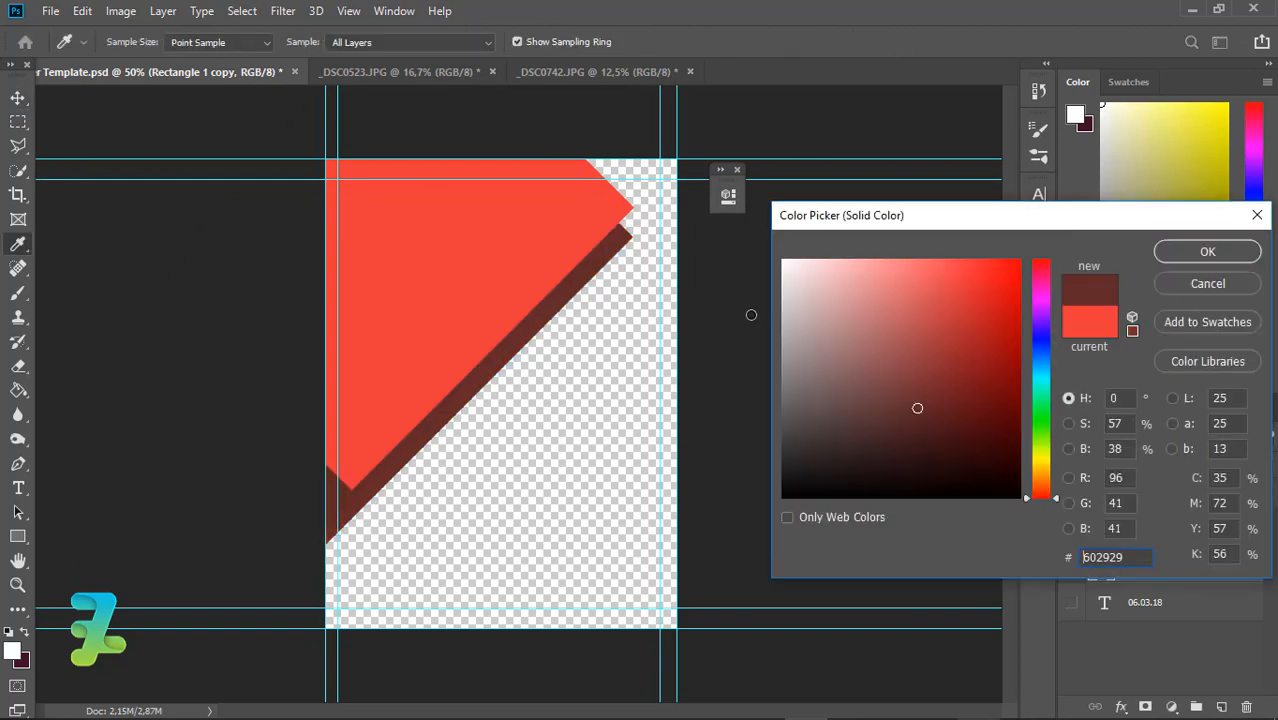
pyautogui.moveTo(807, 324); pyautogui.dragTo(743, 222)
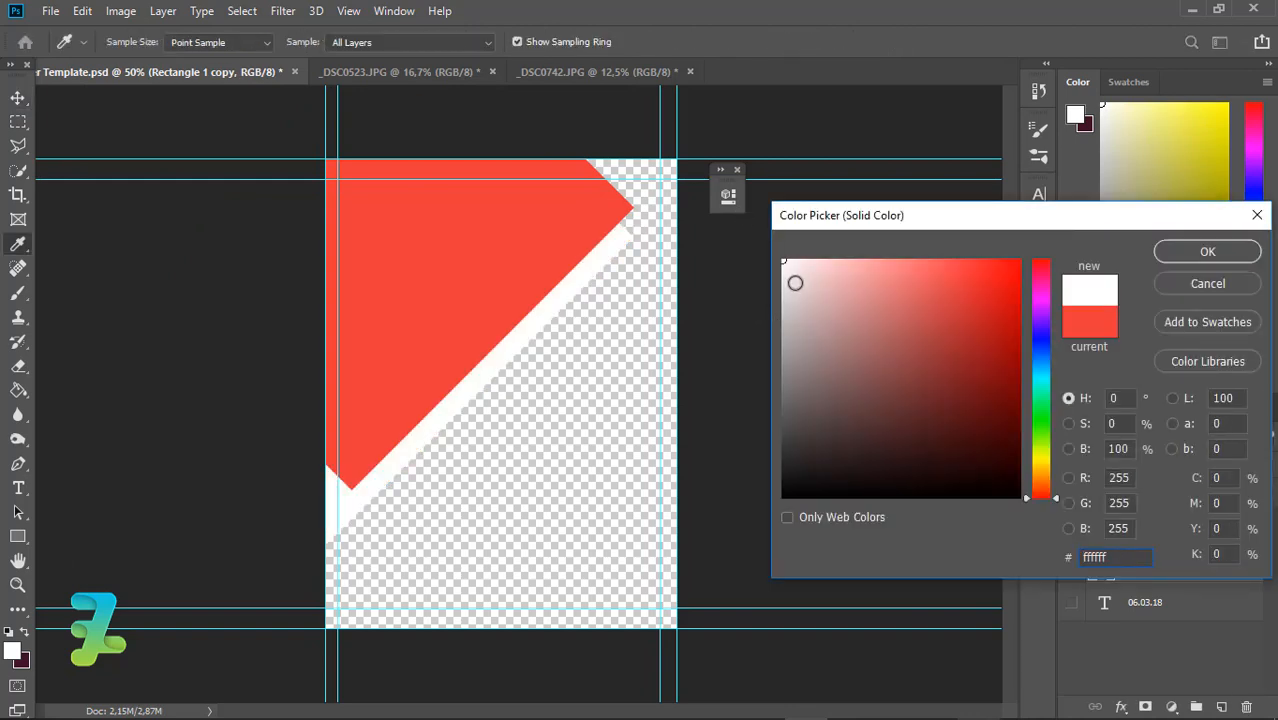
pyautogui.click(1166, 255)
pyautogui.moveTo(534, 311); pyautogui.dragTo(572, 291)
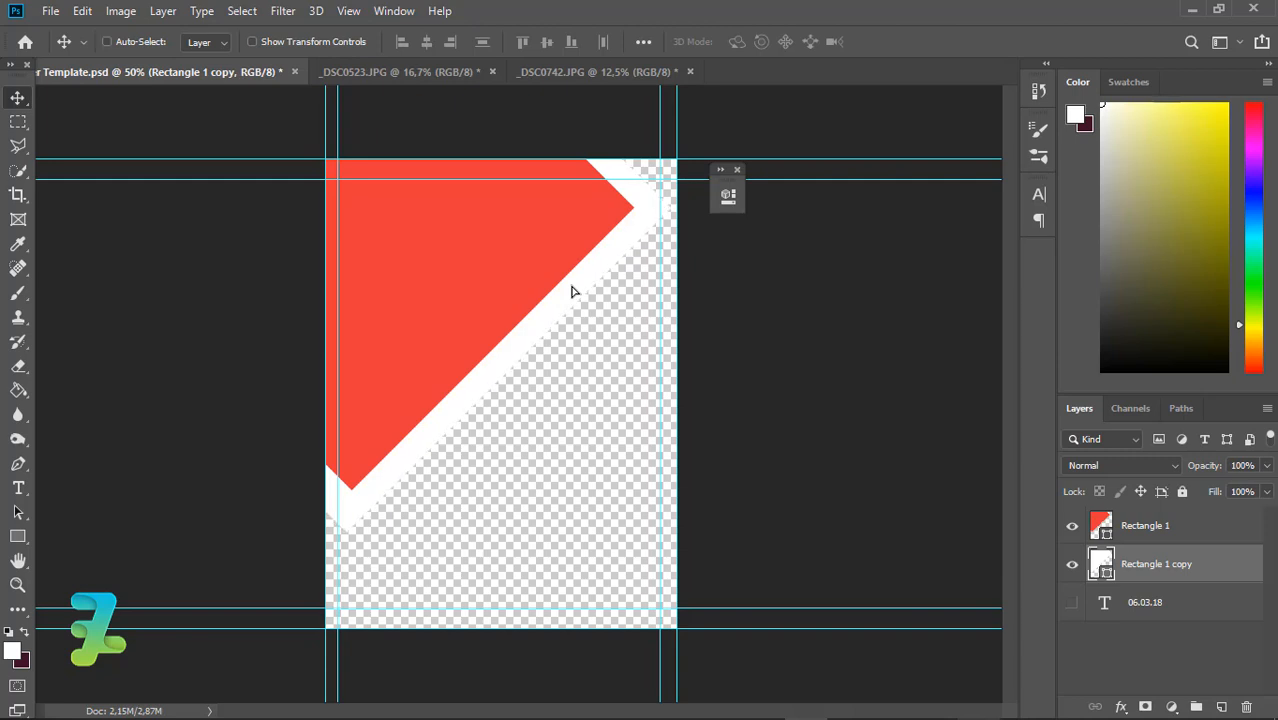
pyautogui.press('ctrl')
pyautogui.hotkey('ctrl', 'j')
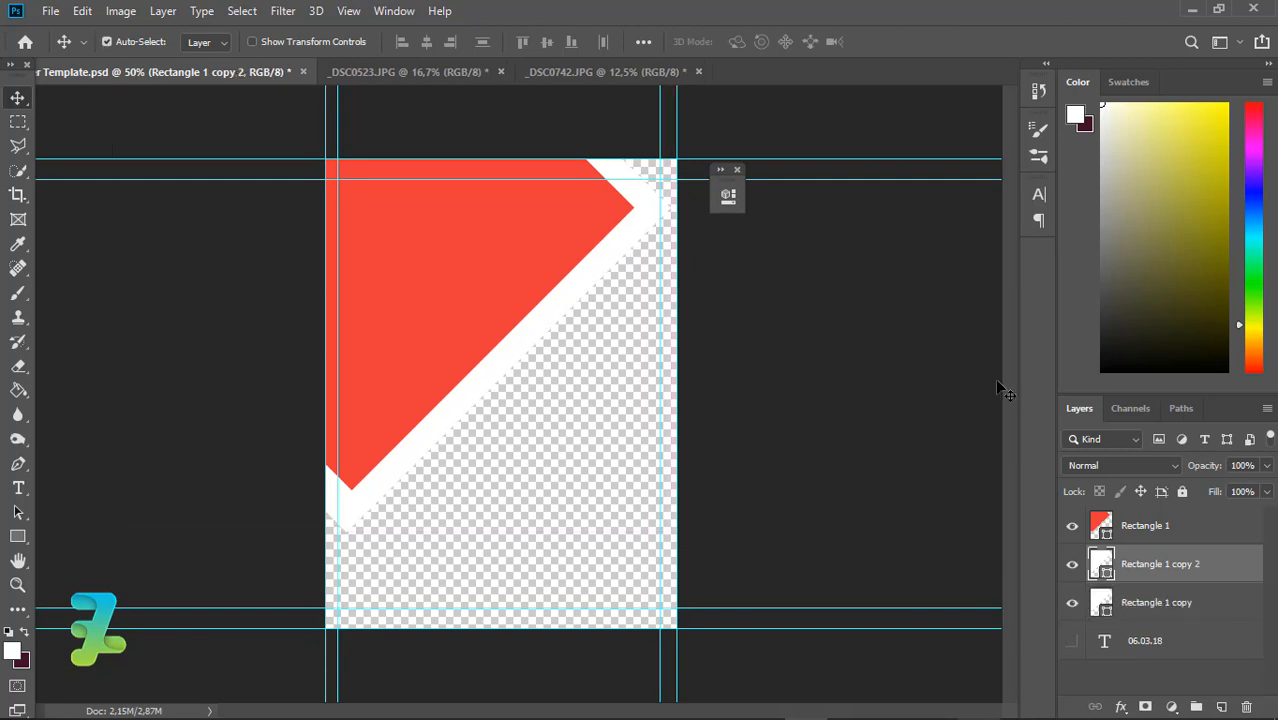
# Recolour the lower white copy to dark brown #2a1a1a.
pyautogui.click(1104, 598)
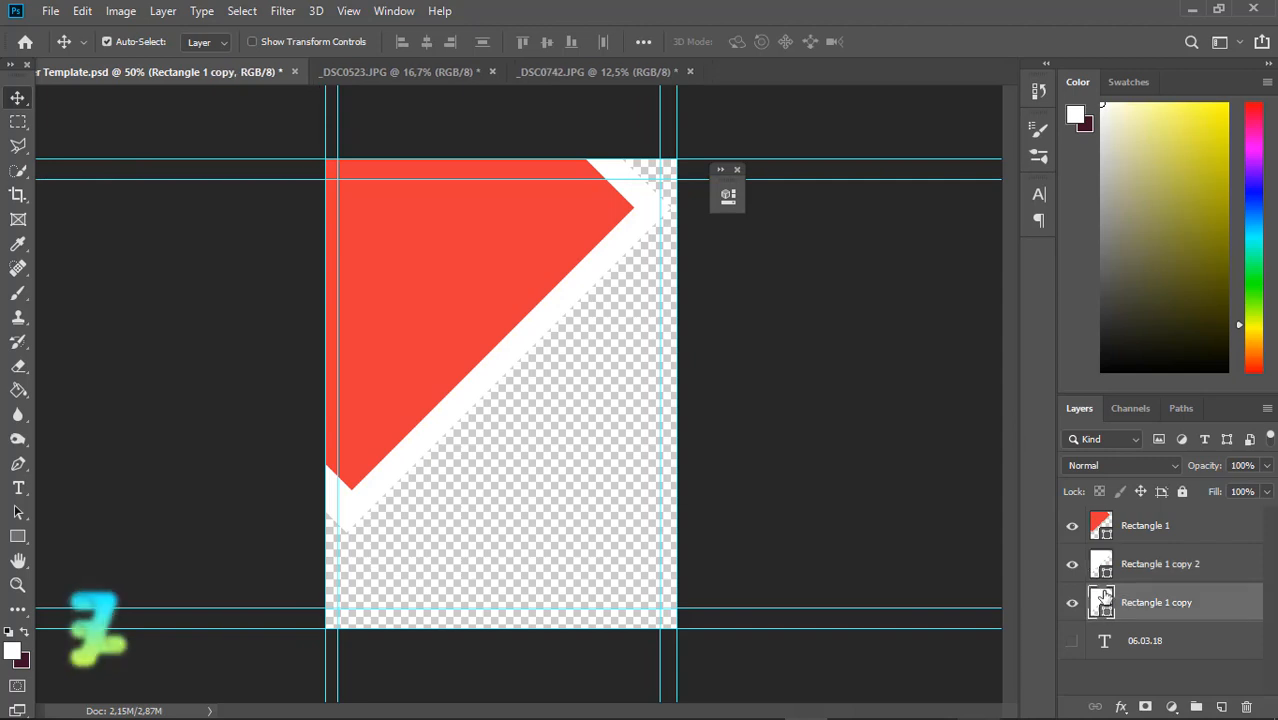
pyautogui.doubleClick(1104, 598)
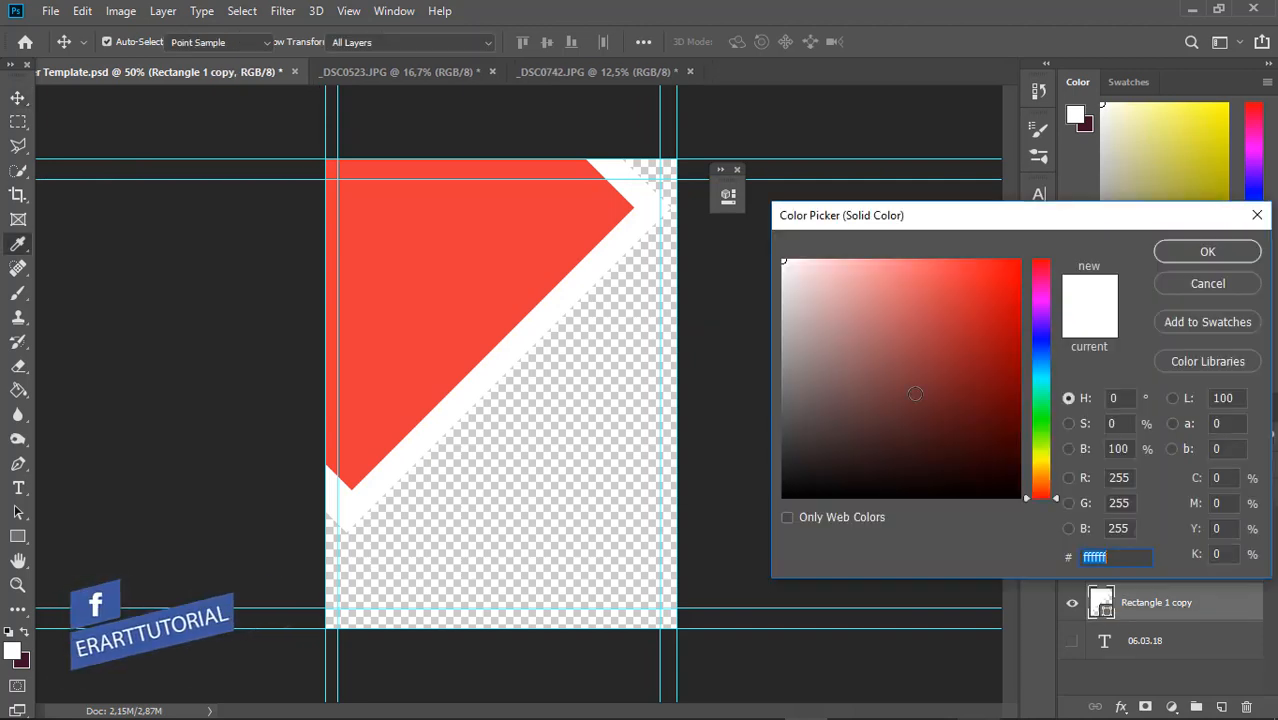
pyautogui.moveTo(941, 379); pyautogui.dragTo(877, 456)
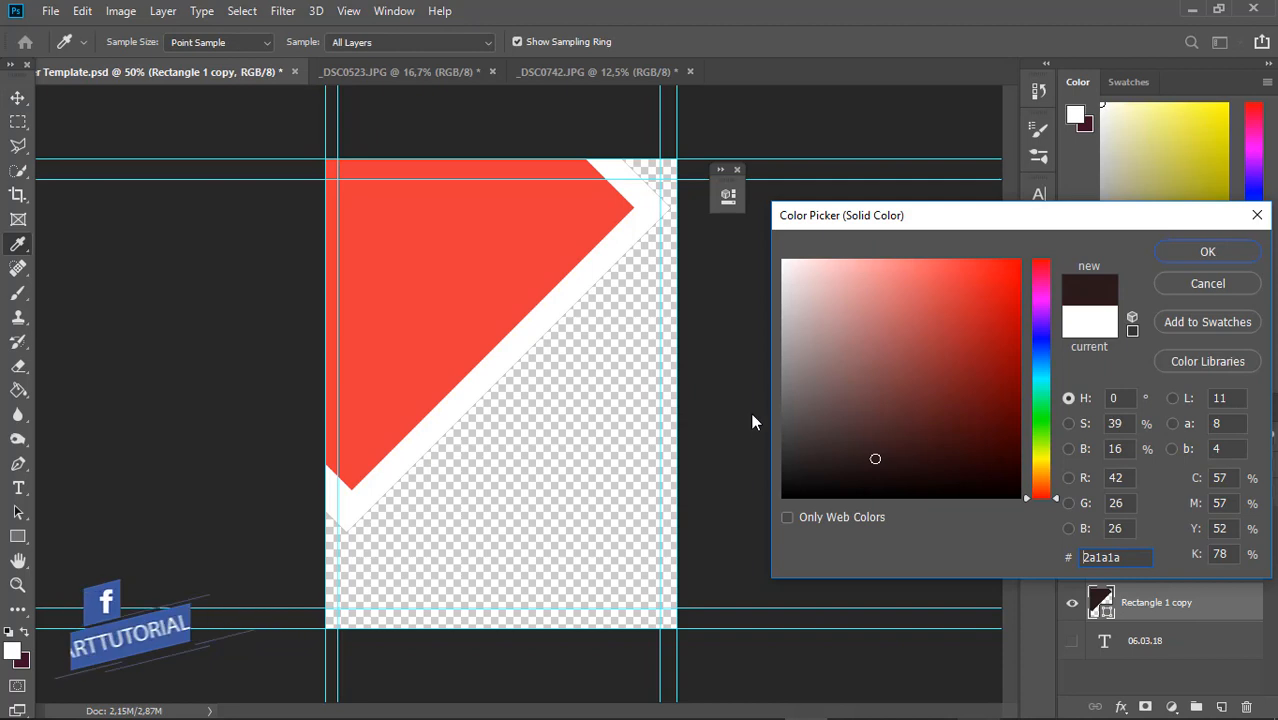
pyautogui.press('Return')
# Enlarge the dark brown shape and nudge it up-left into a band behind the white stripe.
pyautogui.hotkey('ctrl', 't')
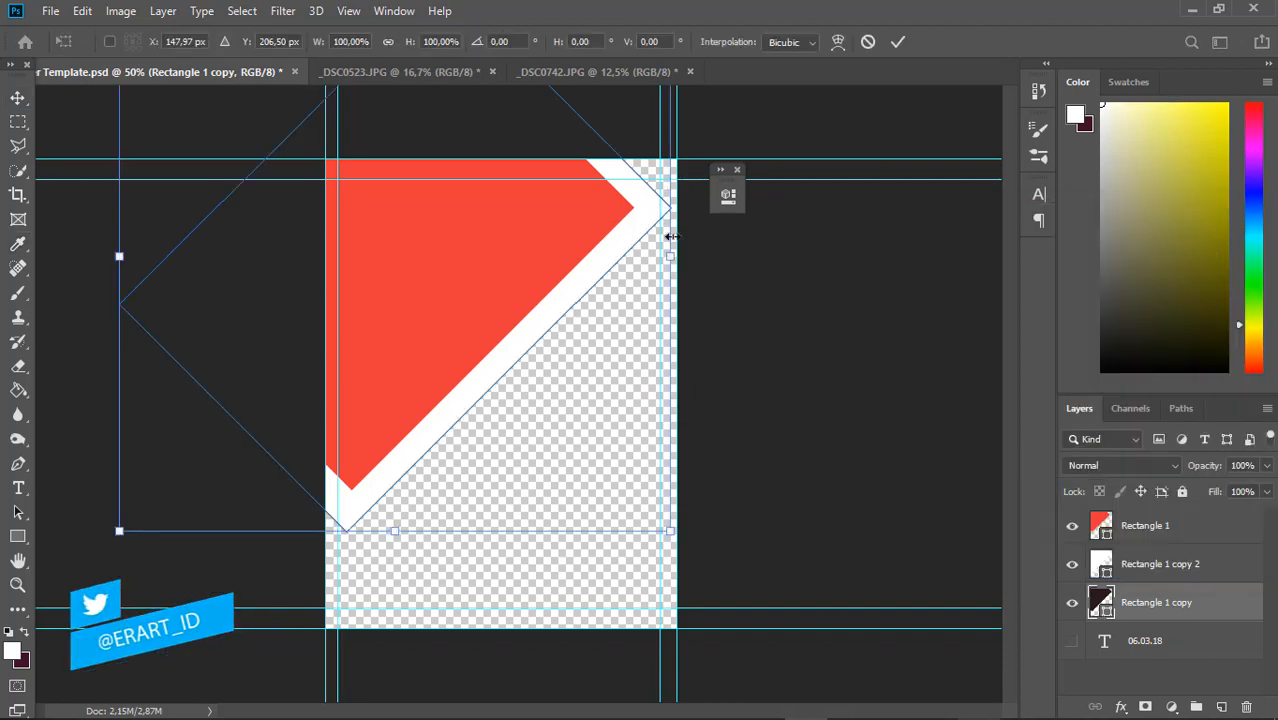
pyautogui.moveTo(677, 533); pyautogui.dragTo(733, 595)
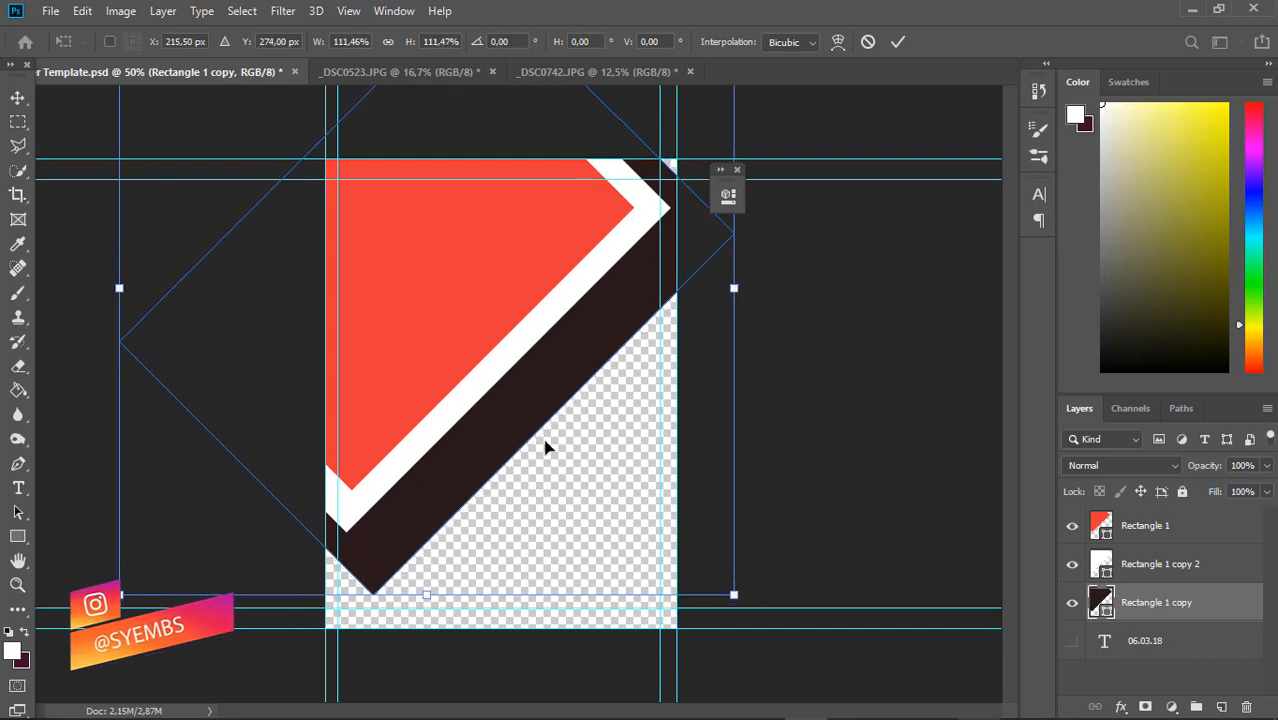
pyautogui.press('Left')
pyautogui.press('Left')
pyautogui.press('Left')
pyautogui.press('Left')
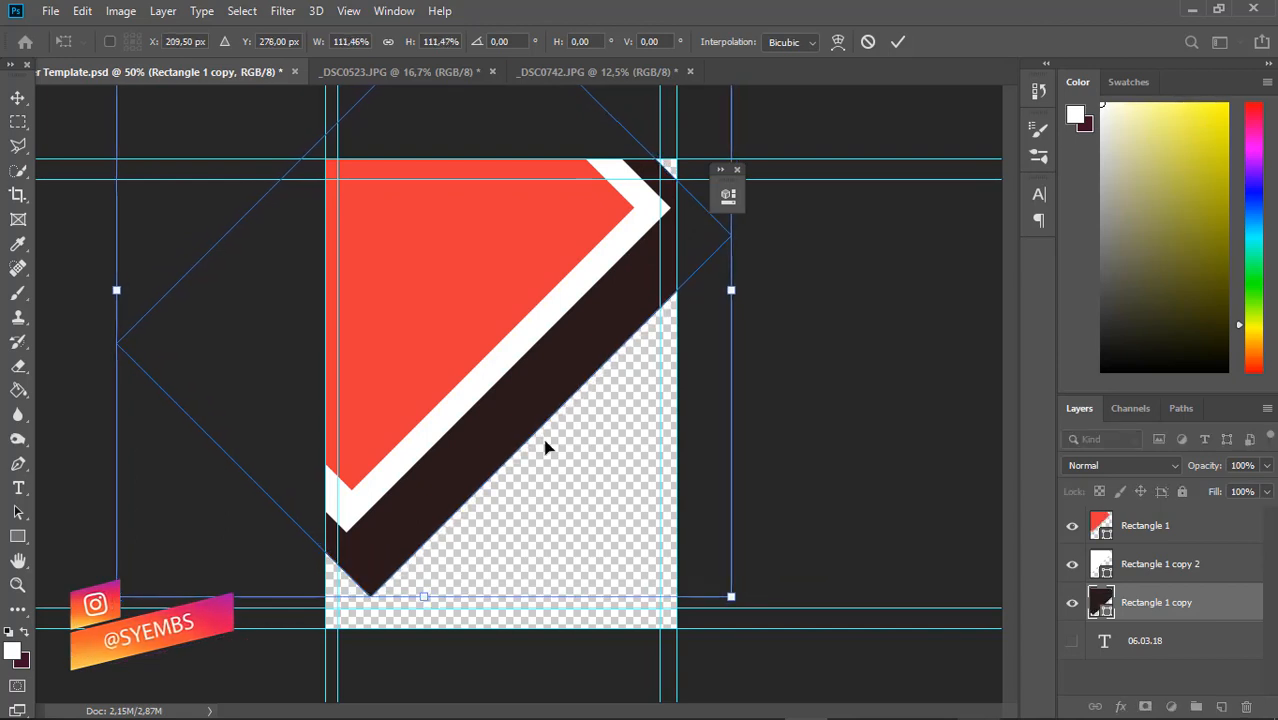
pyautogui.press('Left')
pyautogui.press('Left')
pyautogui.press('Left')
pyautogui.press('Left')
pyautogui.press('Left')
pyautogui.press('Left')
pyautogui.press('Left')
pyautogui.press('Left')
pyautogui.press('Left')
pyautogui.press('Left')
pyautogui.press('Left')
pyautogui.press('Left')
pyautogui.press('Left')
pyautogui.press('Left')
pyautogui.press('Left')
pyautogui.press('Left')
pyautogui.press('Left')
pyautogui.press('Left')
pyautogui.press('Up')
pyautogui.press('Up')
pyautogui.press('Up')
pyautogui.press('Up')
pyautogui.press('Up')
pyautogui.press('Up')
pyautogui.press('Up')
pyautogui.press('Up')
pyautogui.press('Up')
pyautogui.press('Up')
pyautogui.press('Up')
pyautogui.press('Up')
pyautogui.press('Up')
pyautogui.press('Up')
pyautogui.press('Up')
pyautogui.press('Up')
pyautogui.press('Up')
pyautogui.press('Up')
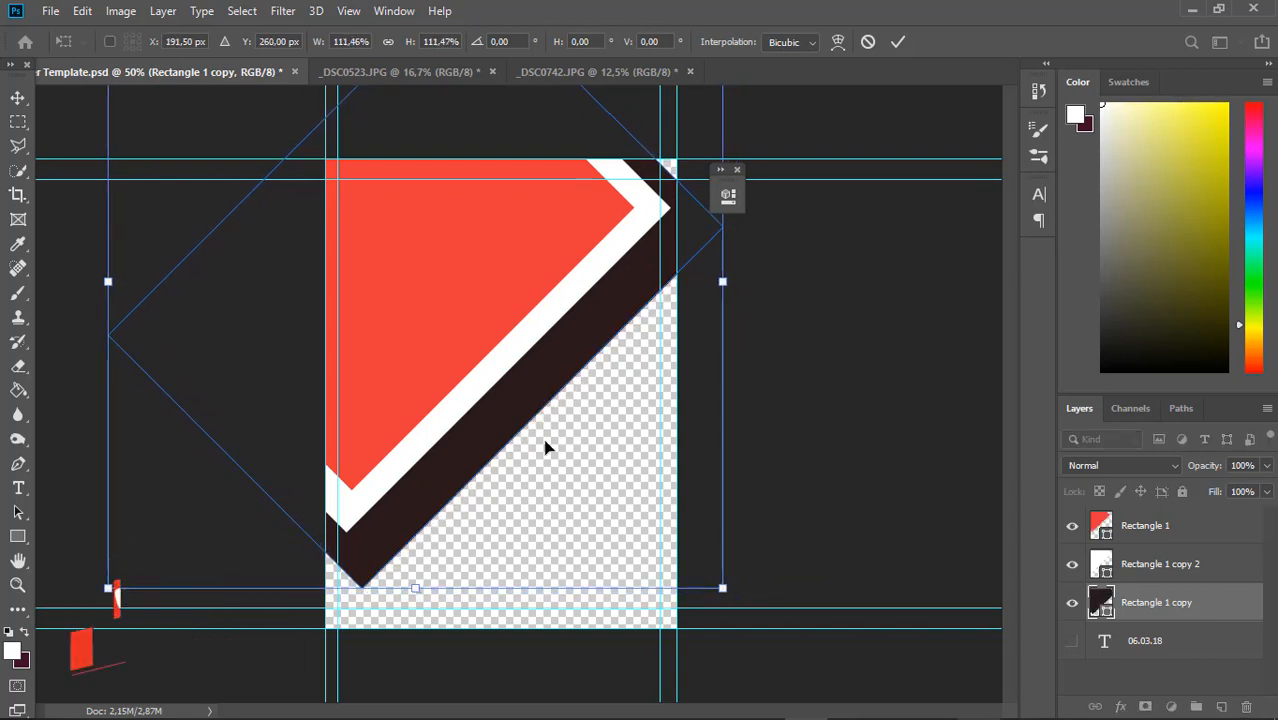
pyautogui.press('Left')
pyautogui.press('Left')
pyautogui.press('Left')
pyautogui.press('Left')
pyautogui.press('Left')
pyautogui.press('Left')
pyautogui.press('Left')
pyautogui.press('Left')
pyautogui.press('Left')
pyautogui.press('Left')
pyautogui.press('Up')
pyautogui.press('Up')
pyautogui.press('Up')
pyautogui.press('Up')
pyautogui.press('Up')
pyautogui.press('Up')
pyautogui.press('Up')
pyautogui.press('Up')
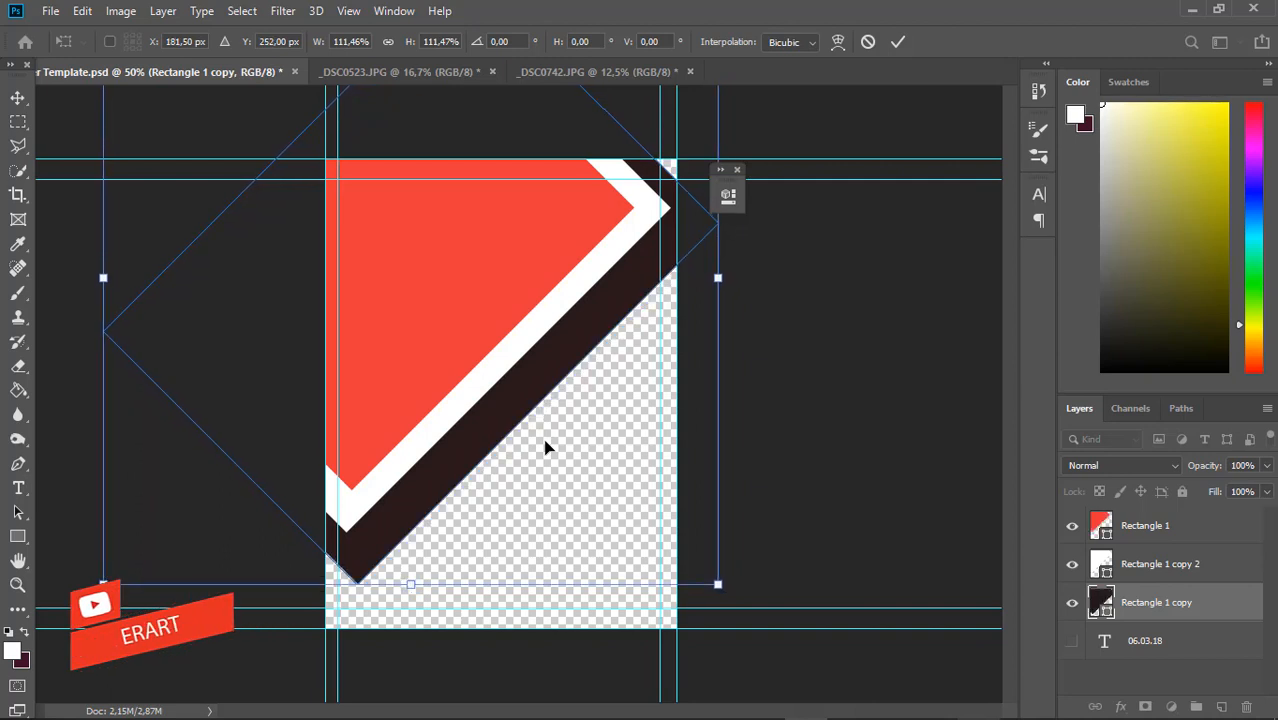
pyautogui.press('Left')
pyautogui.press('Left')
pyautogui.press('Left')
pyautogui.press('Left')
pyautogui.press('Left')
pyautogui.press('Left')
pyautogui.press('Left')
pyautogui.press('Left')
pyautogui.press('Left')
pyautogui.press('Left')
pyautogui.press('Left')
pyautogui.press('Left')
pyautogui.press('Left')
pyautogui.press('Left')
pyautogui.press('Left')
pyautogui.press('Left')
pyautogui.press('Left')
pyautogui.press('Left')
pyautogui.press('Left')
pyautogui.press('Left')
pyautogui.press('Up')
pyautogui.press('Up')
pyautogui.press('Up')
pyautogui.press('Up')
pyautogui.press('Up')
pyautogui.press('Up')
pyautogui.press('Up')
pyautogui.press('Up')
pyautogui.press('Up')
pyautogui.press('Up')
pyautogui.press('Up')
pyautogui.press('Up')
pyautogui.press('Up')
pyautogui.press('Up')
pyautogui.press('Up')
pyautogui.press('Up')
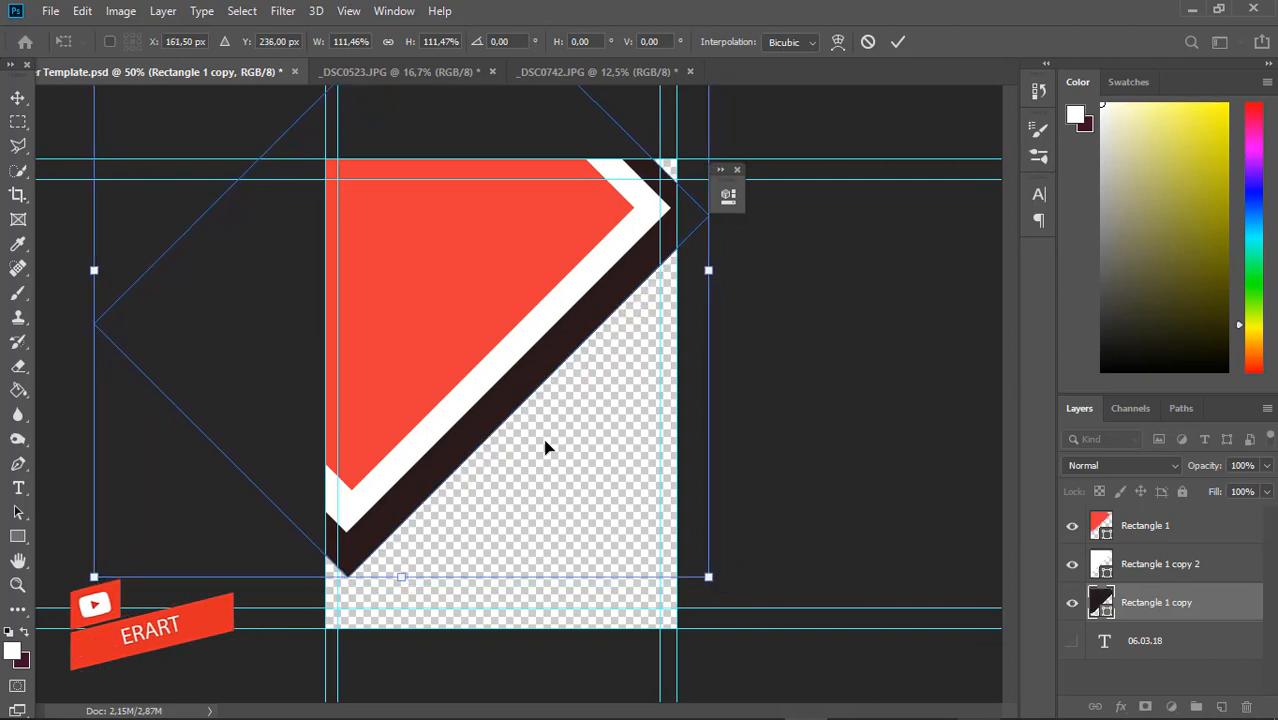
pyautogui.press('Left')
pyautogui.press('Left')
pyautogui.press('Up')
pyautogui.press('Up')
pyautogui.press('Up')
pyautogui.press('Up')
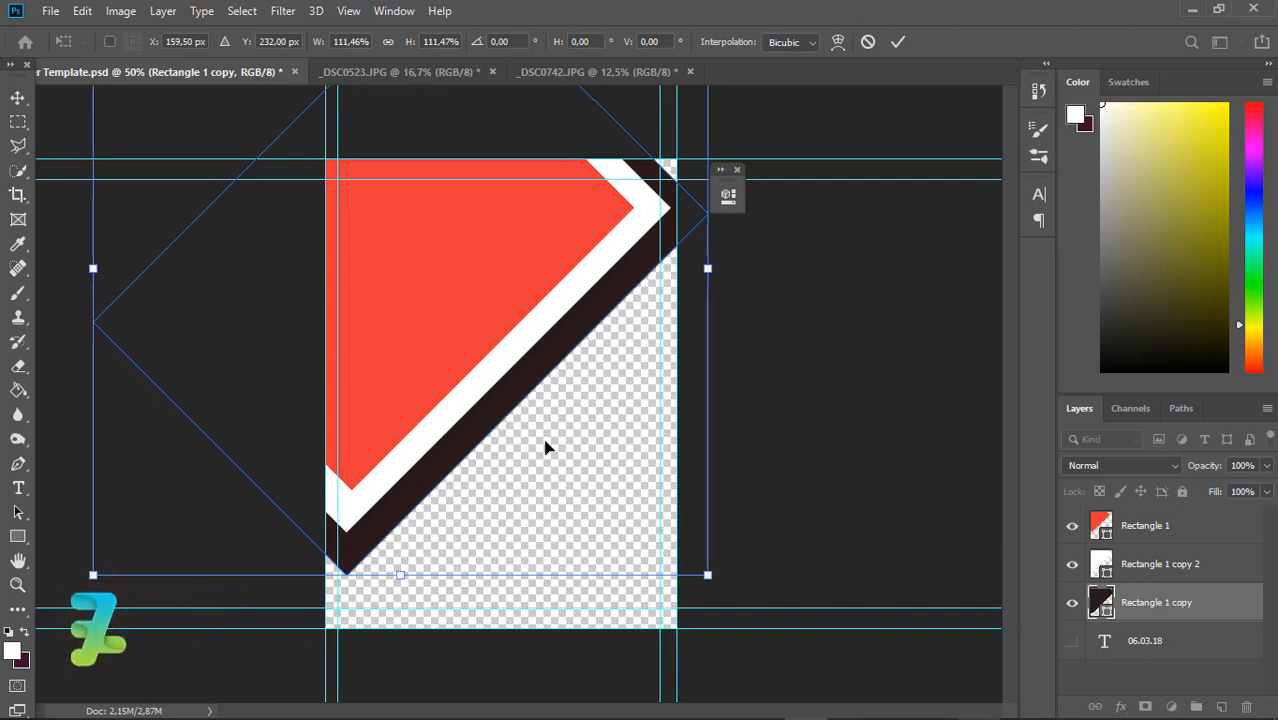
pyautogui.press('Left')
pyautogui.press('Left')
pyautogui.press('Up')
pyautogui.press('Up')
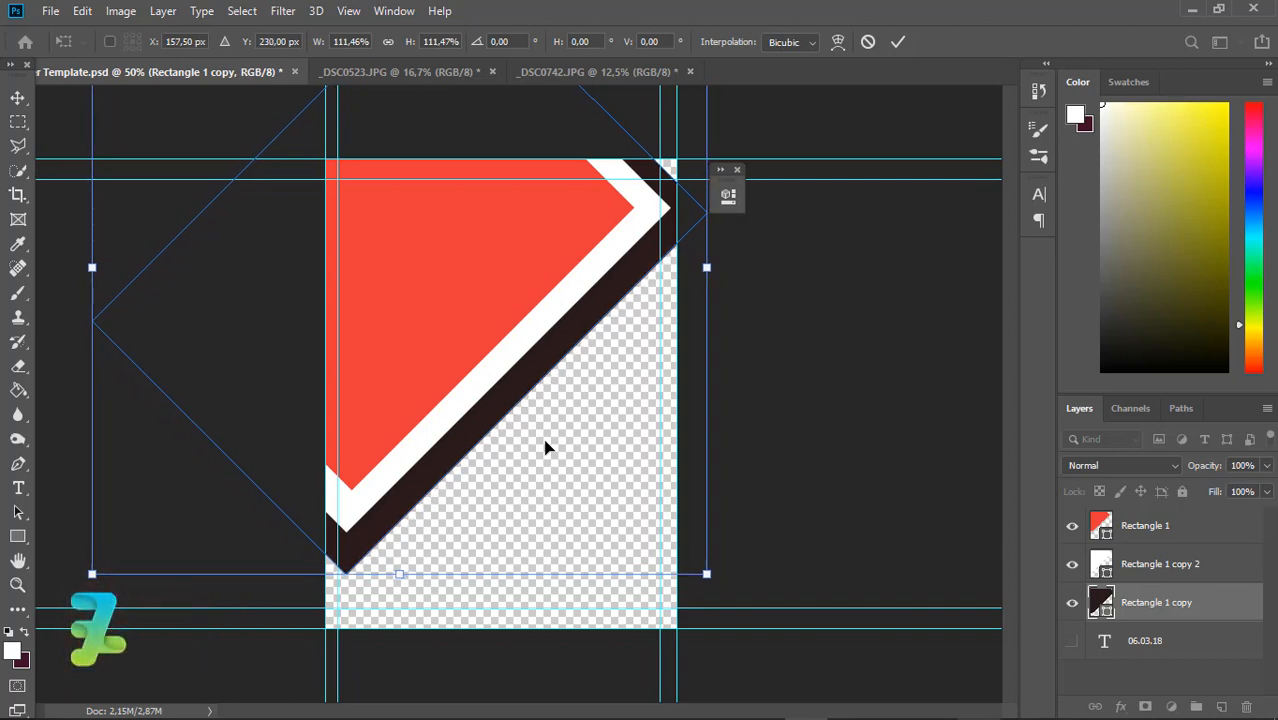
pyautogui.press('Right')
pyautogui.press('Right')
pyautogui.press('Right')
pyautogui.press('Right')
pyautogui.press('Right')
pyautogui.press('Right')
pyautogui.press('Right')
pyautogui.press('Right')
pyautogui.press('Right')
pyautogui.press('Right')
pyautogui.press('Right')
pyautogui.press('Right')
pyautogui.press('Right')
pyautogui.press('Right')
pyautogui.press('Down')
pyautogui.press('Down')
pyautogui.press('Down')
pyautogui.press('Down')
pyautogui.press('Down')
pyautogui.press('Down')
pyautogui.press('Down')
pyautogui.press('Down')
pyautogui.press('Down')
pyautogui.press('Down')
pyautogui.press('Down')
pyautogui.press('Down')
pyautogui.press('Down')
pyautogui.press('Down')
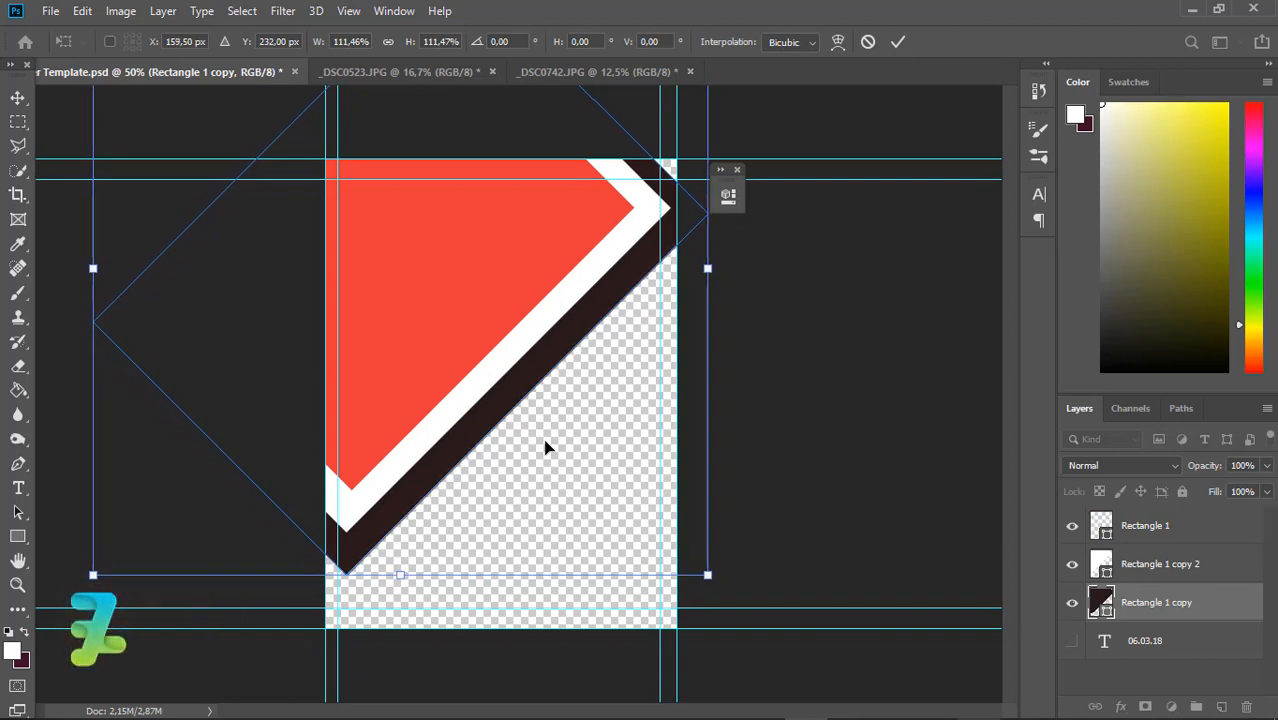
pyautogui.press('Return')
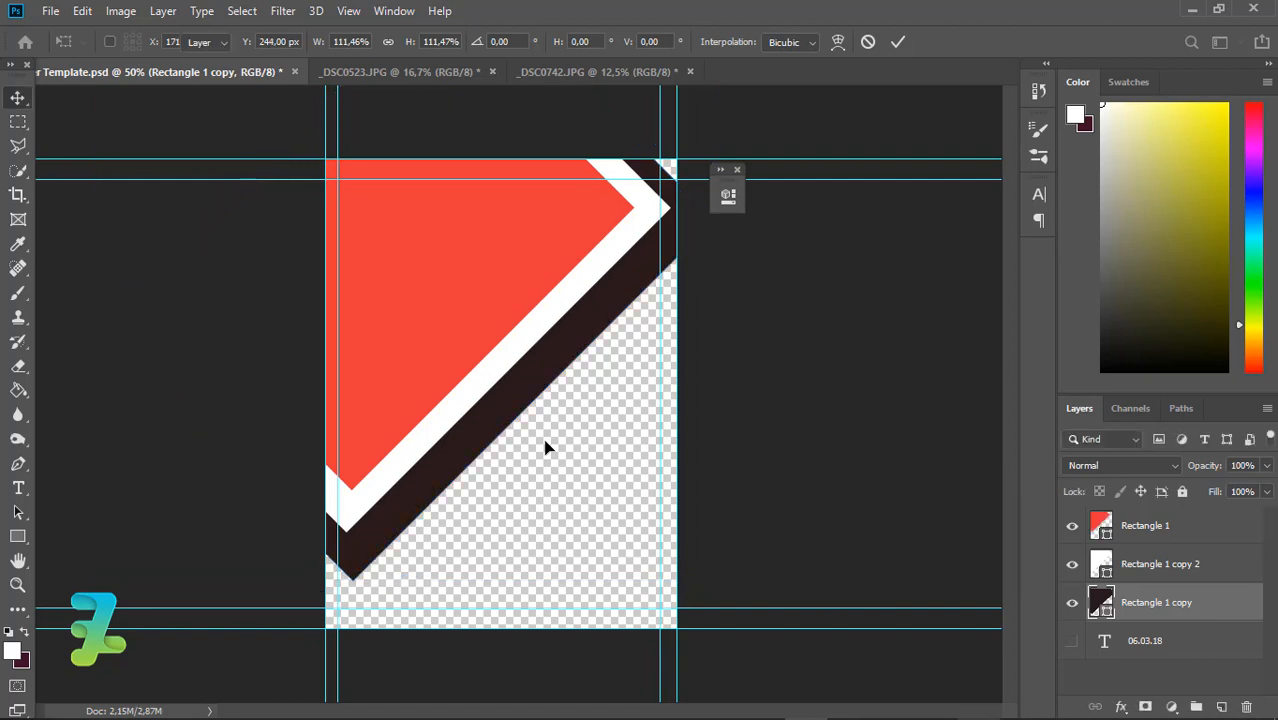
pyautogui.click(1103, 564)
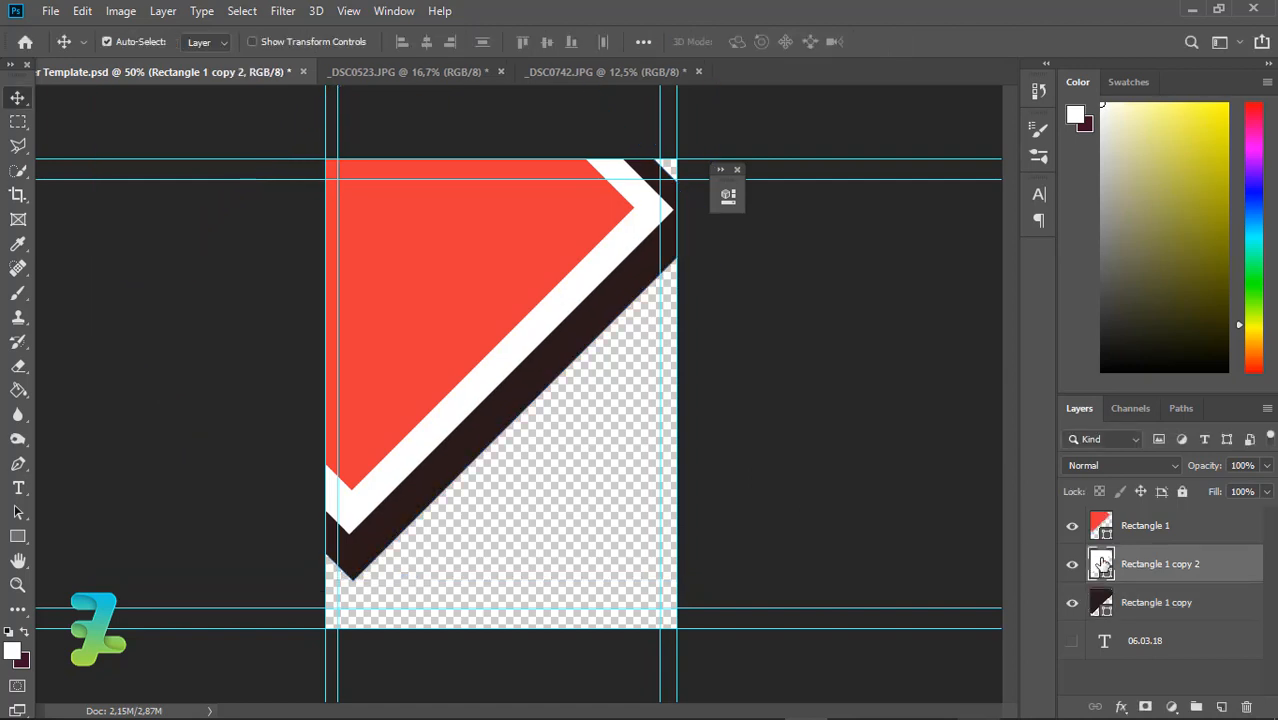
# Enlarge the white stripe to about 104% and nudge it up along the diagonal.
pyautogui.press('Right')
pyautogui.press('Right')
pyautogui.press('Right')
pyautogui.press('Right')
pyautogui.press('Down')
pyautogui.press('Down')
pyautogui.press('Down')
pyautogui.press('Down')
pyautogui.press('Down')
pyautogui.press('Down')
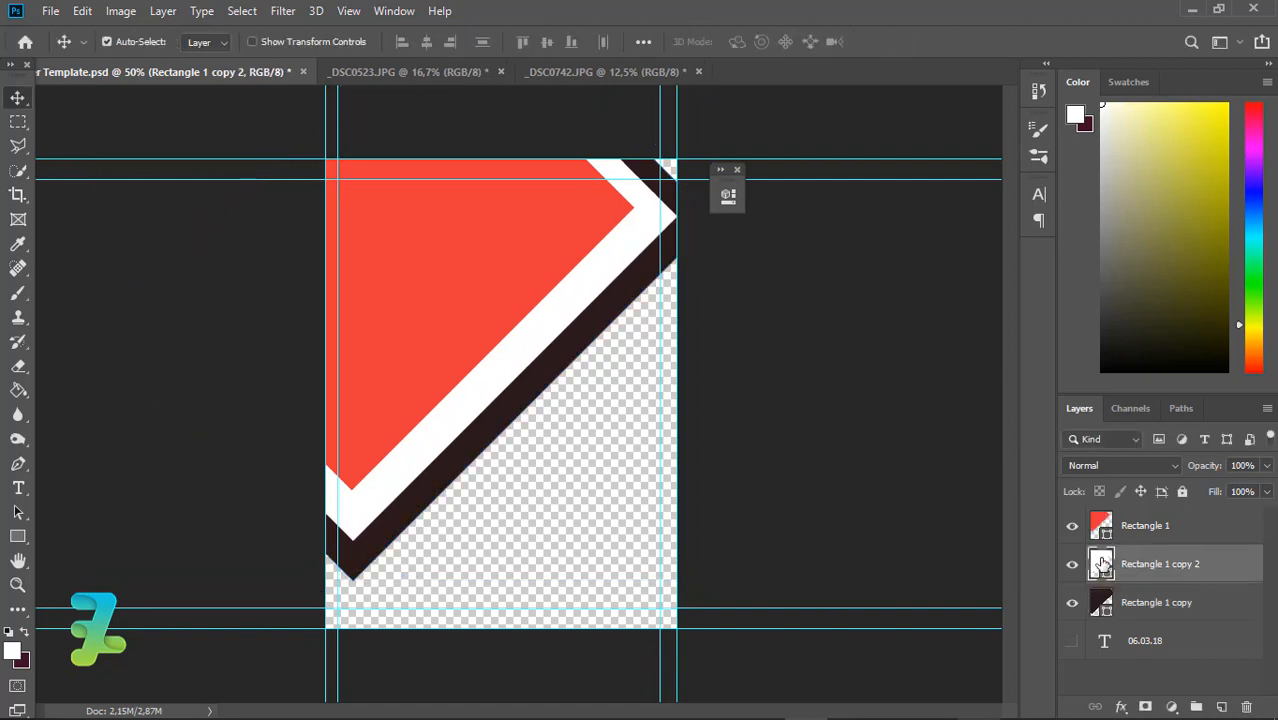
pyautogui.press('Up')
pyautogui.press('Up')
pyautogui.press('Up')
pyautogui.press('Up')
pyautogui.press('Up')
pyautogui.press('Up')
pyautogui.press('Left')
pyautogui.press('Left')
pyautogui.press('Left')
pyautogui.press('Left')
pyautogui.press('Left')
pyautogui.press('Left')
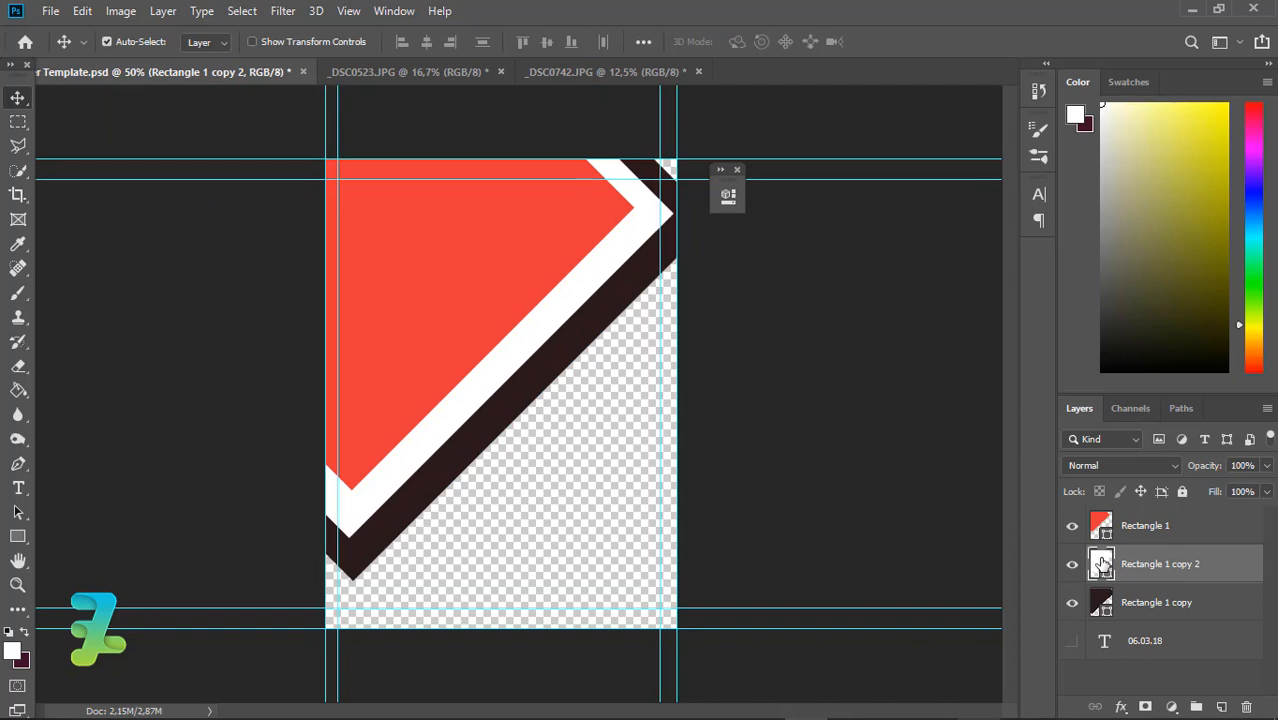
pyautogui.hotkey('ctrl', 't')
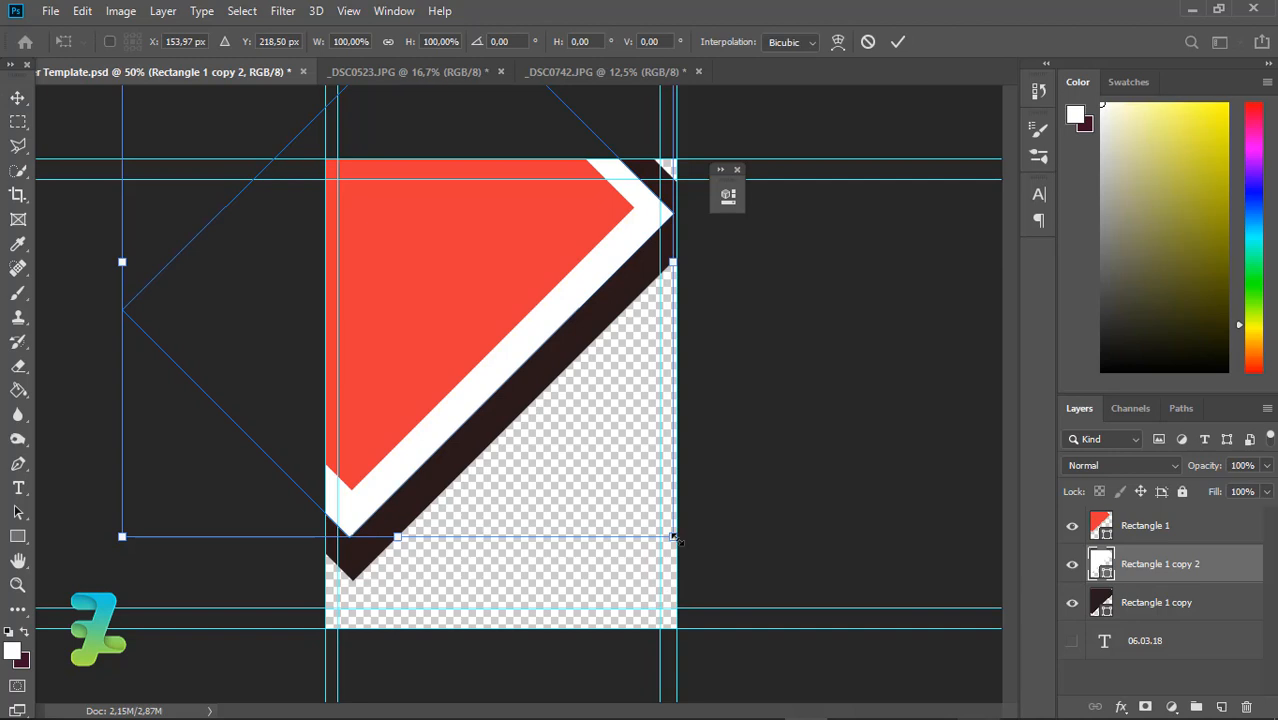
pyautogui.moveTo(674, 538); pyautogui.dragTo(700, 561)
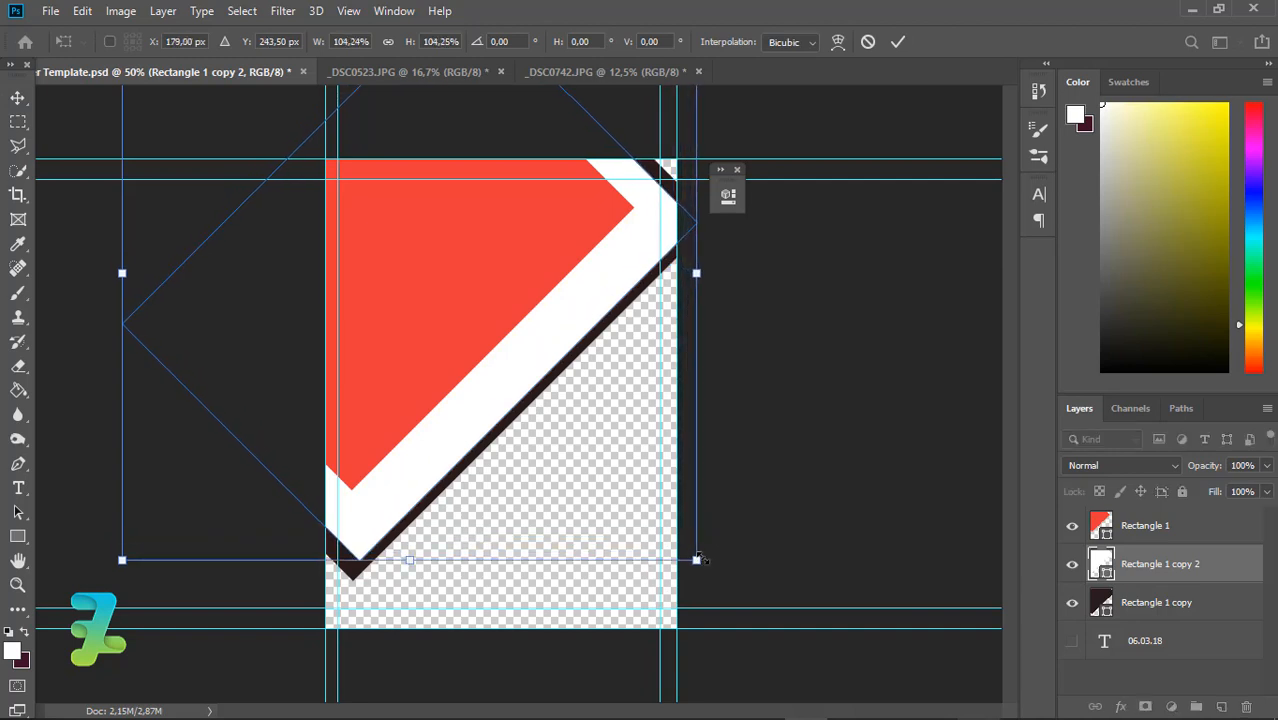
pyautogui.press('Return')
pyautogui.press('Up')
pyautogui.press('Up')
pyautogui.press('Up')
pyautogui.press('Up')
pyautogui.press('Up')
pyautogui.press('Up')
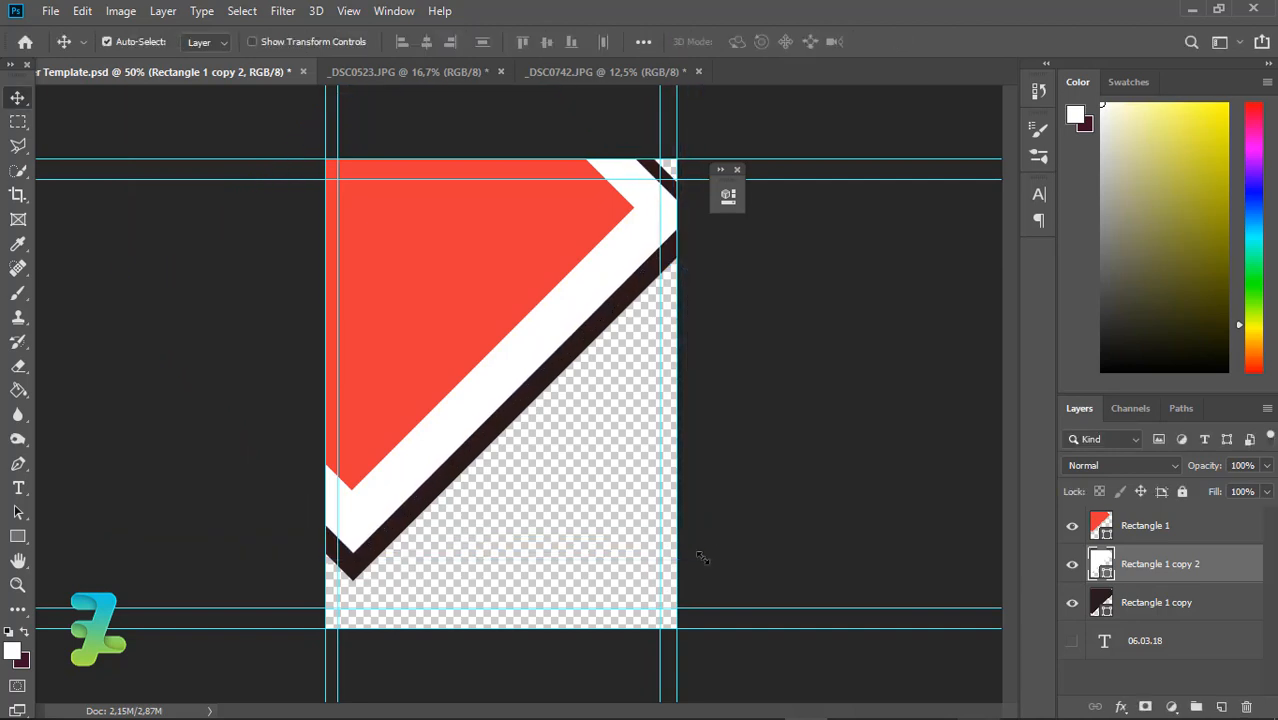
pyautogui.press('Up')
pyautogui.press('Up')
pyautogui.press('Up')
pyautogui.press('Up')
pyautogui.press('Up')
pyautogui.press('Up')
pyautogui.press('Up')
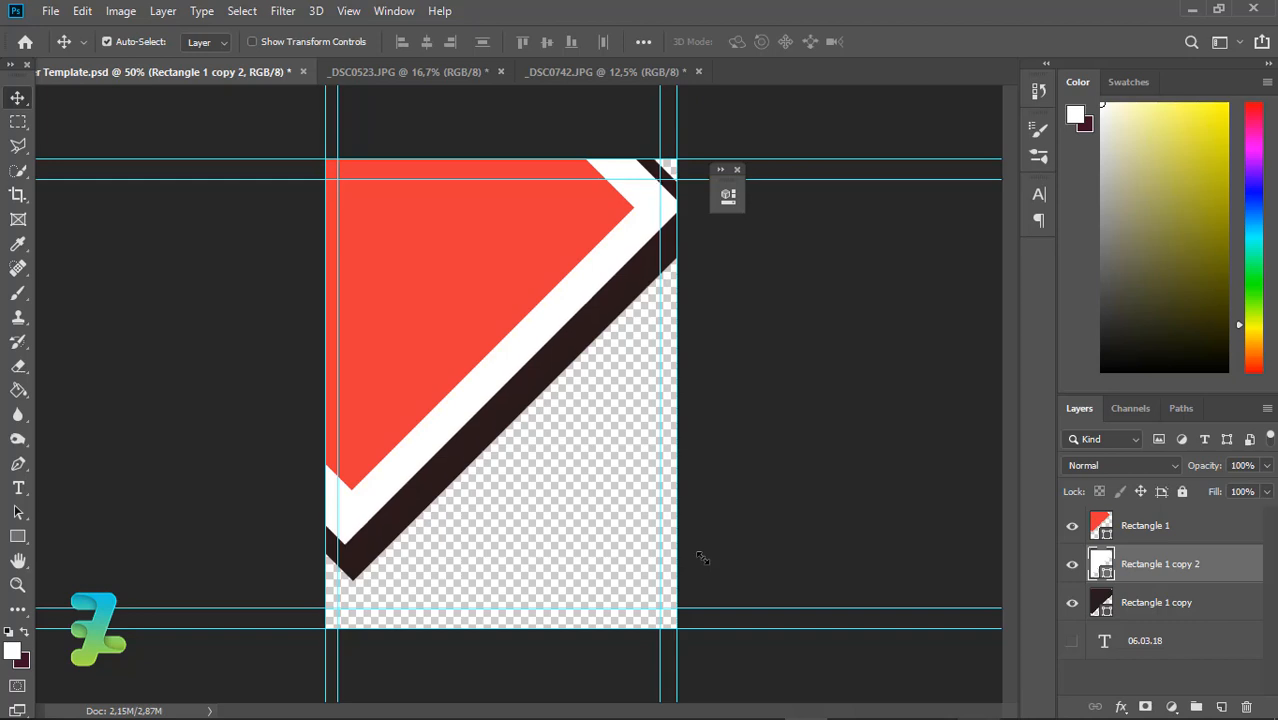
pyautogui.press('Up')
pyautogui.press('Up')
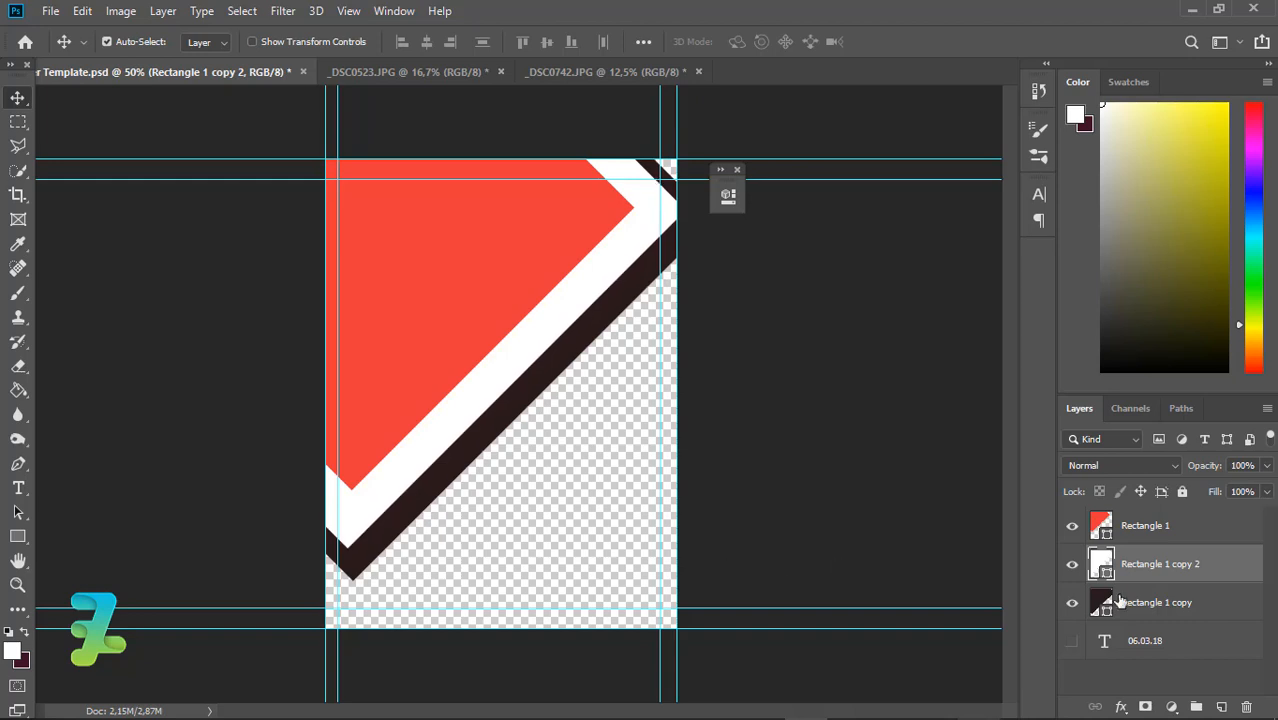
# Enlarge the dark brown stripe about 105% twice, shifting it up-left each time.
pyautogui.click(1120, 600)
pyautogui.hotkey('ctrl', 't')
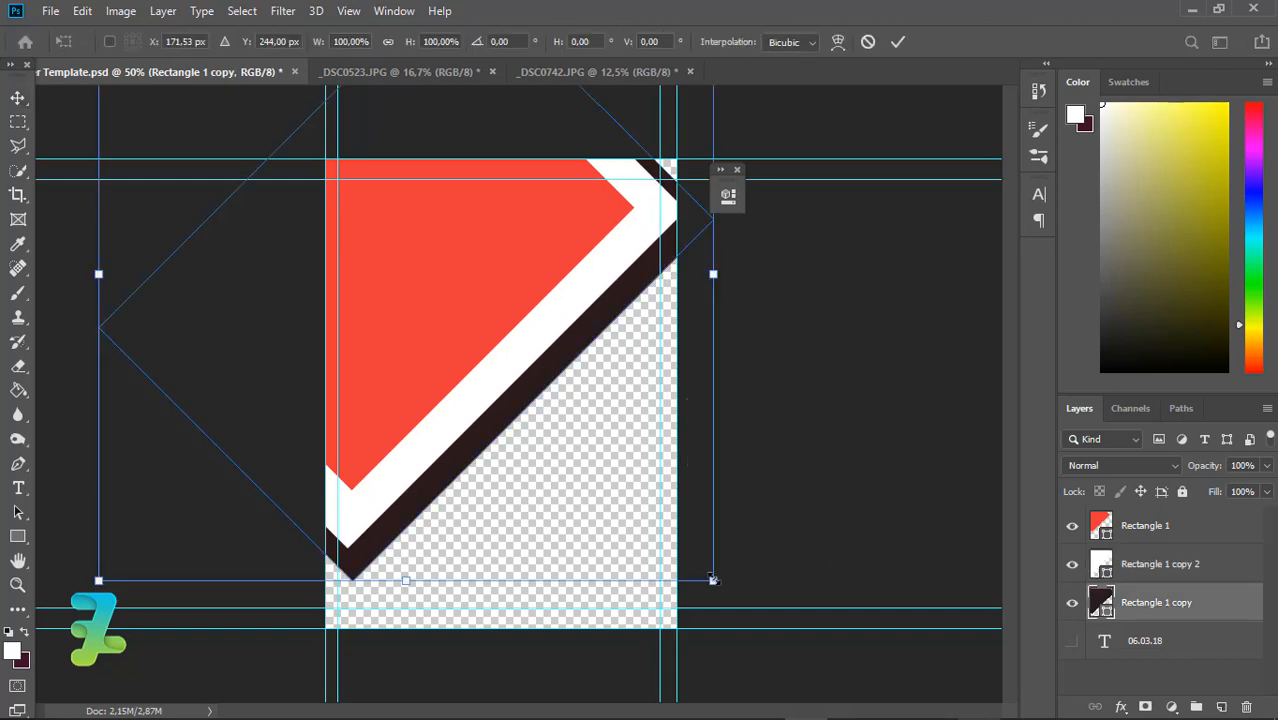
pyautogui.moveTo(712, 580); pyautogui.dragTo(747, 603)
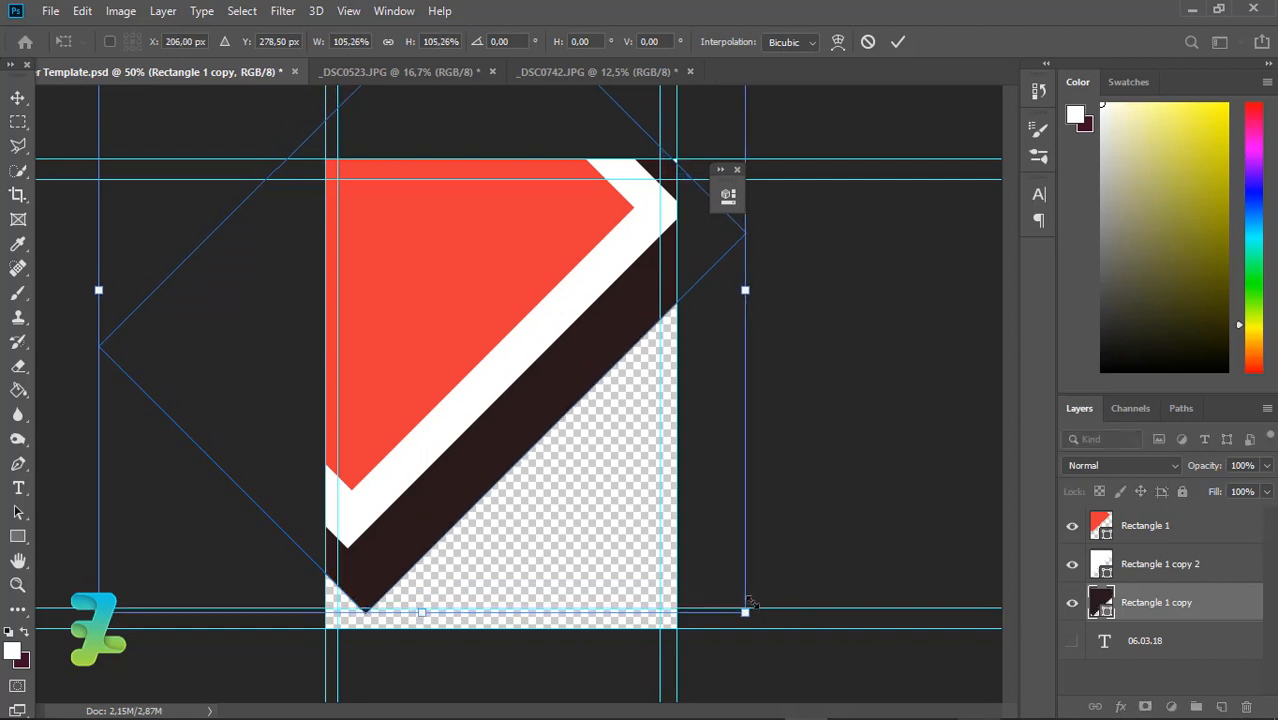
pyautogui.press('Return')
pyautogui.press('Up')
pyautogui.press('Left')
pyautogui.press('Up')
pyautogui.press('Left')
pyautogui.press('Up')
pyautogui.press('Left')
pyautogui.press('Up')
pyautogui.press('Left')
pyautogui.press('Up')
pyautogui.press('Left')
pyautogui.press('Up')
pyautogui.press('Left')
pyautogui.press('Up')
pyautogui.press('Left')
pyautogui.press('Up')
pyautogui.press('Left')
pyautogui.press('Up')
pyautogui.press('Left')
pyautogui.press('Up')
pyautogui.press('Left')
pyautogui.press('Up')
pyautogui.press('Left')
pyautogui.press('Up')
pyautogui.press('Left')
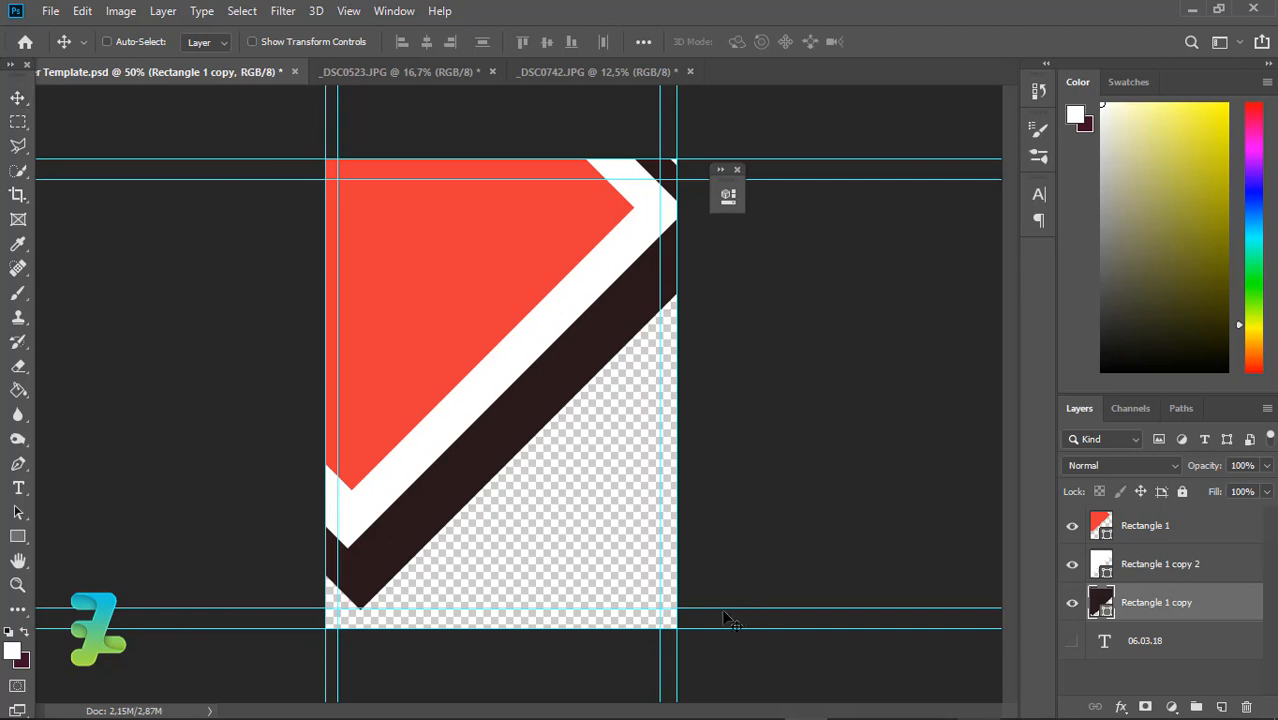
pyautogui.hotkey('ctrl', 't')
pyautogui.moveTo(739, 608); pyautogui.dragTo(753, 613)
pyautogui.press('Return')
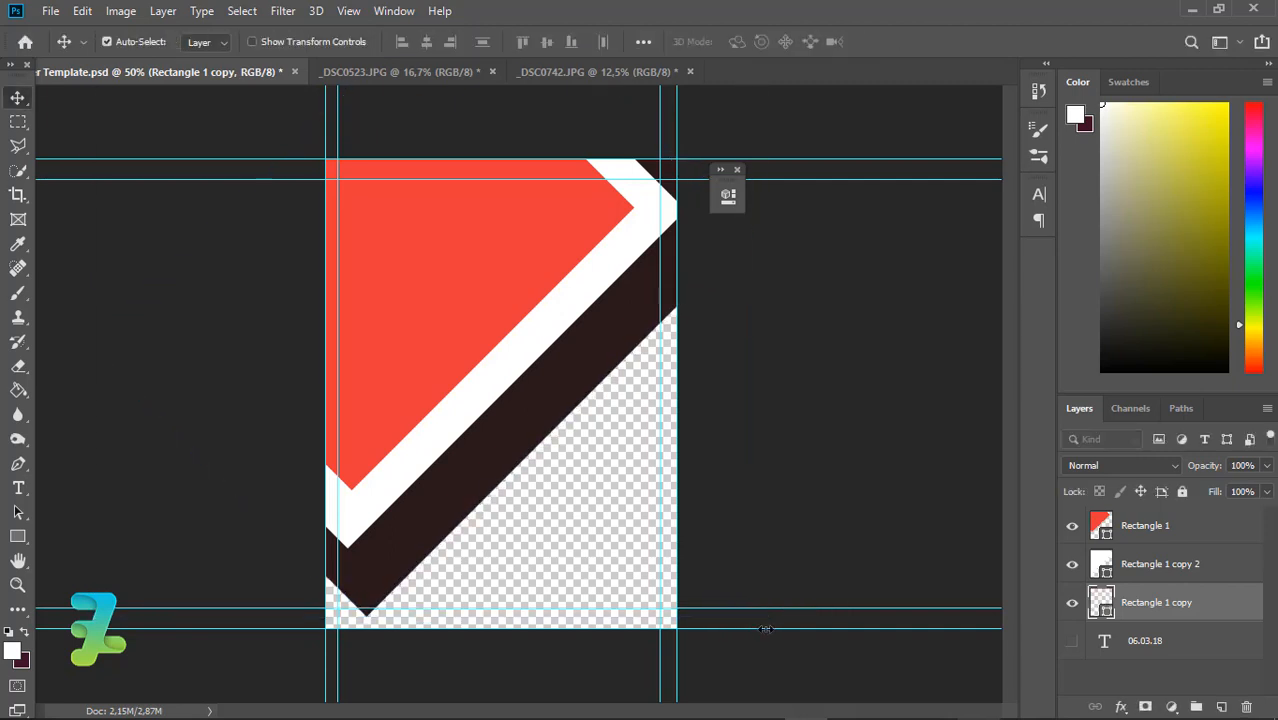
pyautogui.press('Up')
pyautogui.press('Left')
pyautogui.press('Up')
pyautogui.press('Left')
pyautogui.press('Up')
pyautogui.press('Left')
pyautogui.press('Up')
pyautogui.press('Left')
pyautogui.press('Up')
pyautogui.press('Left')
pyautogui.press('Up')
pyautogui.press('Left')
pyautogui.press('Up')
pyautogui.press('Left')
pyautogui.press('Up')
pyautogui.press('Left')
pyautogui.press('Up')
pyautogui.press('Left')
pyautogui.press('Up')
pyautogui.press('Left')
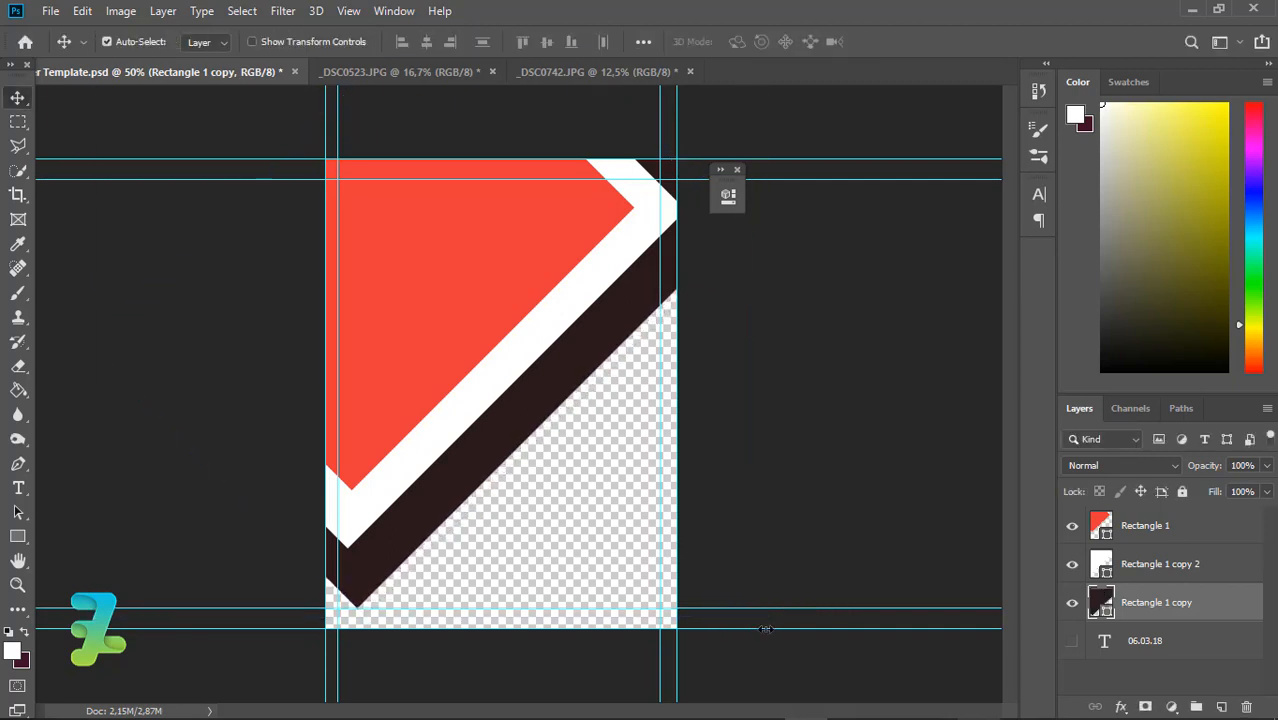
# Fine-tune the dark stripe's position and duplicate its layer.
pyautogui.press('Right')
pyautogui.press('Right')
pyautogui.press('Down')
pyautogui.press('Down')
pyautogui.press('Down')
pyautogui.press('Up')
pyautogui.press('Up')
pyautogui.press('Up')
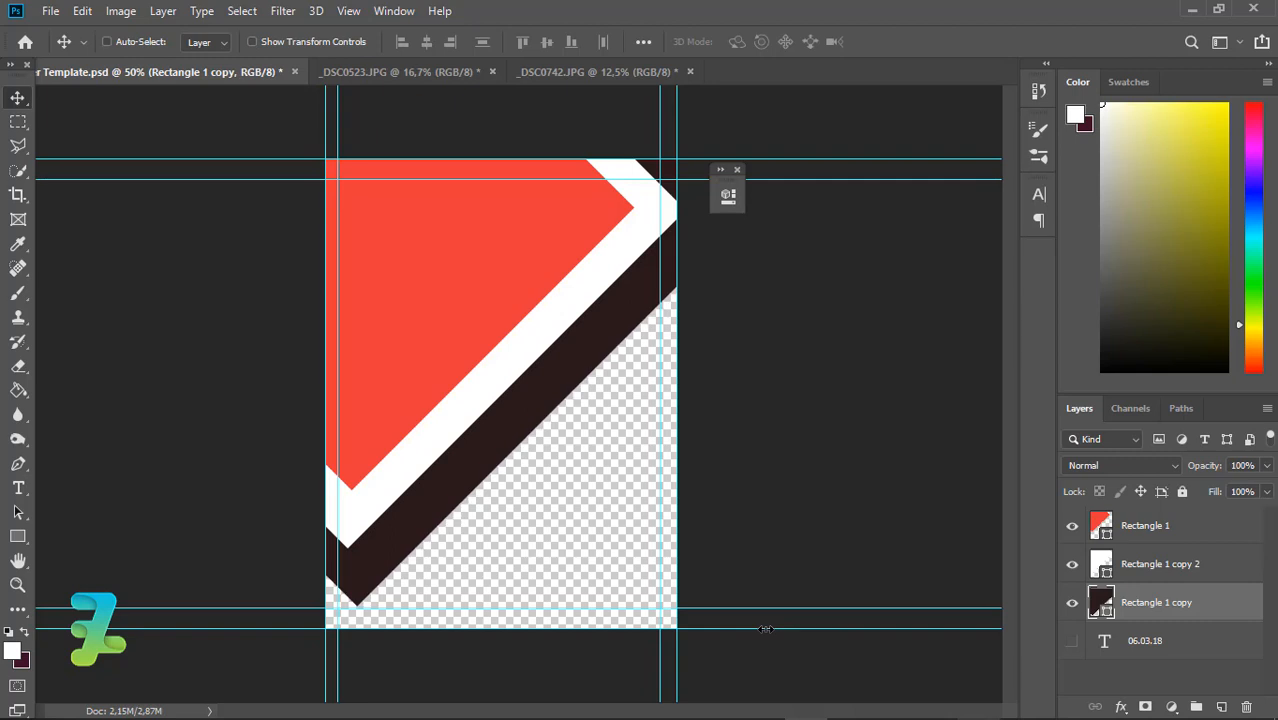
pyautogui.hotkey('ctrl', 'j')
# Recolour the lower Rectangle 1 copy blue, enlarge it beneath the dark band, and duplicate it.
pyautogui.click(1106, 640)
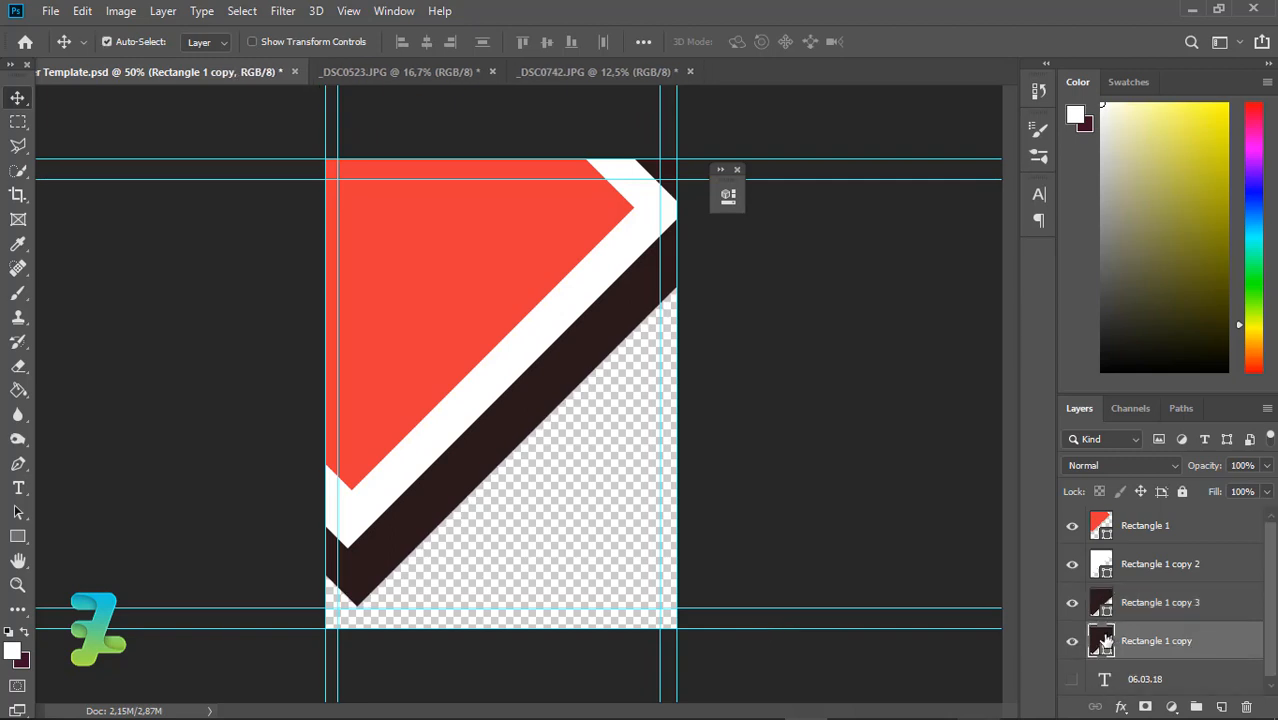
pyautogui.doubleClick(1102, 640)
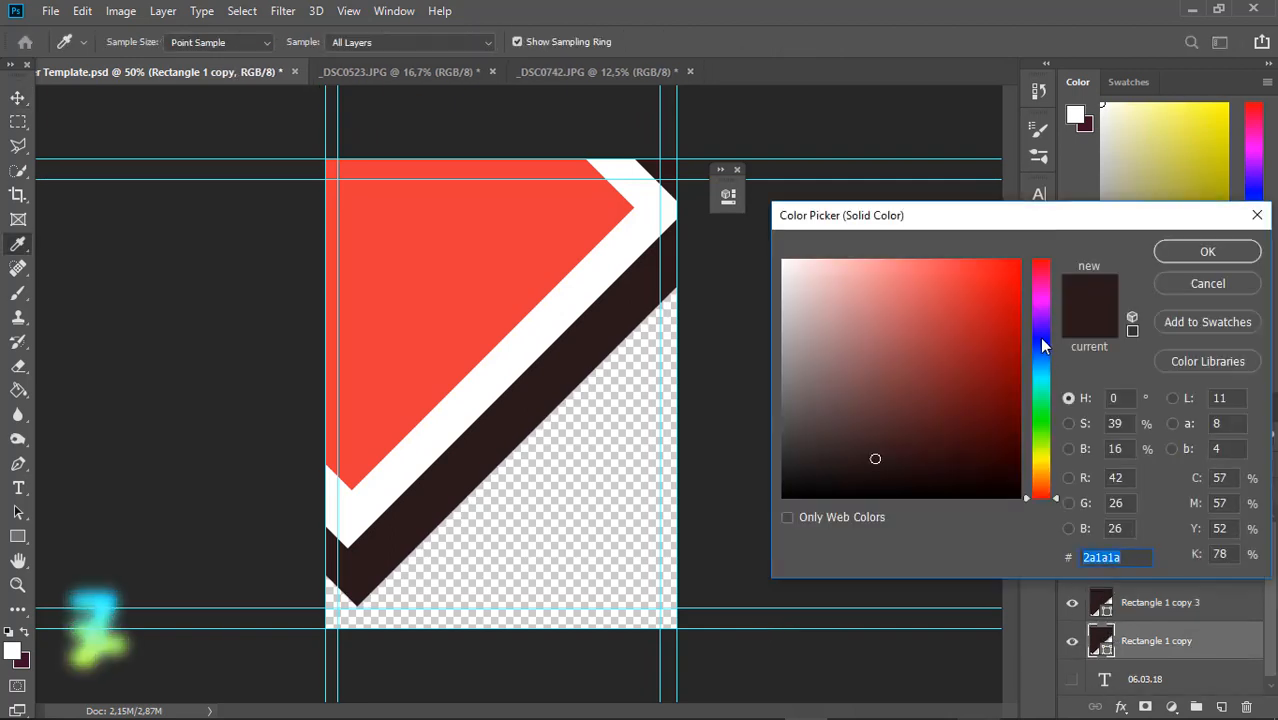
pyautogui.moveTo(1043, 345)
pyautogui.mouseDown()
pyautogui.moveTo(1045, 368)
pyautogui.moveTo(964, 291)
pyautogui.moveTo(979, 341)
pyautogui.mouseUp()
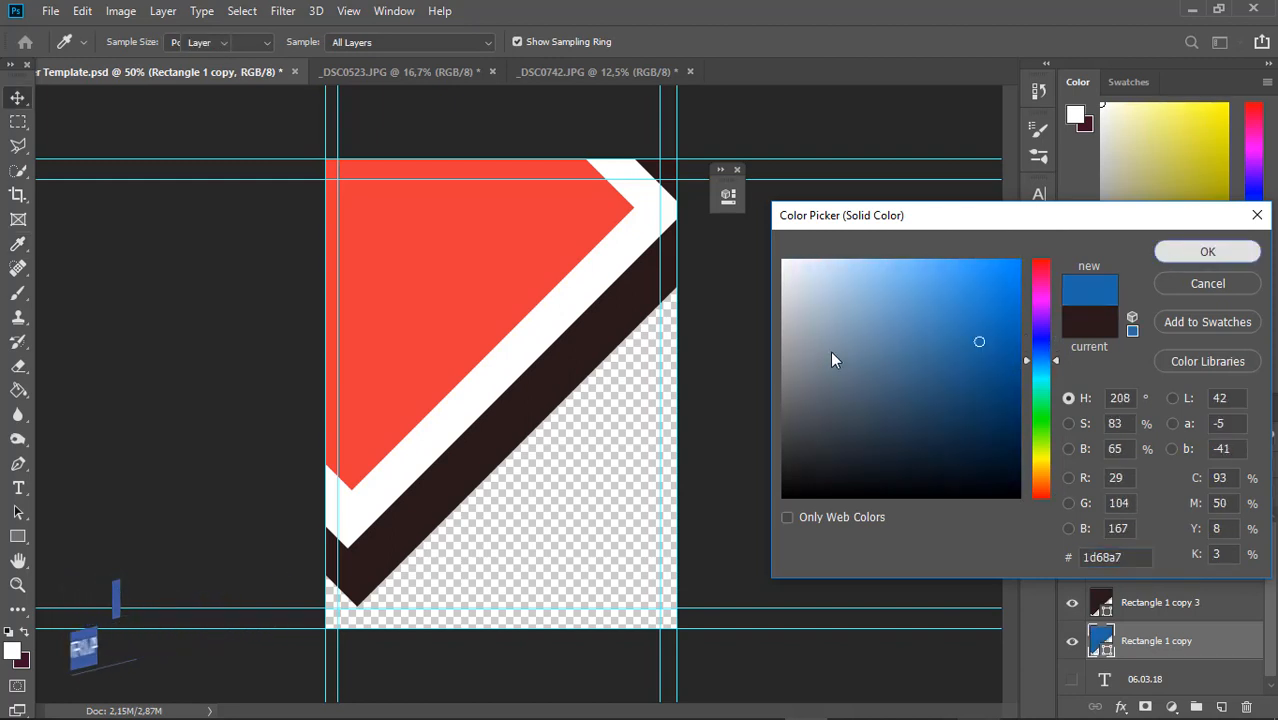
pyautogui.press('Return')
pyautogui.hotkey('ctrl', 't')
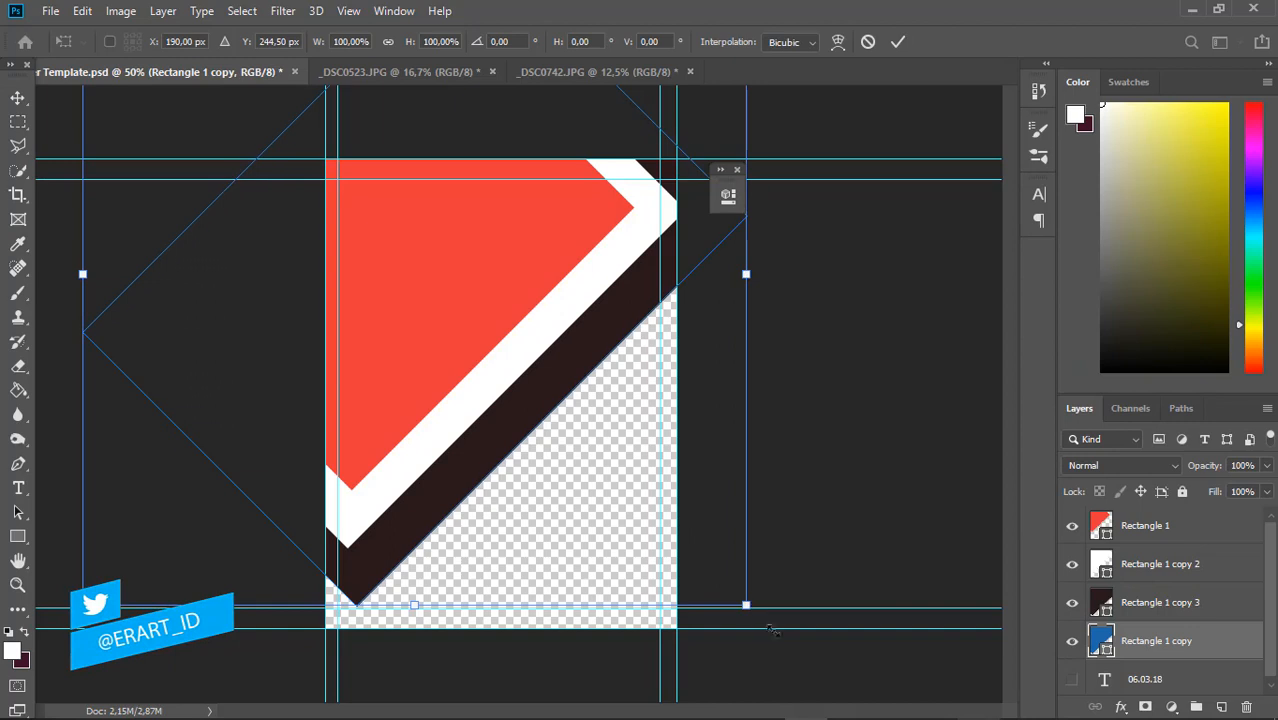
pyautogui.moveTo(772, 632); pyautogui.dragTo(843, 686)
pyautogui.press('Return')
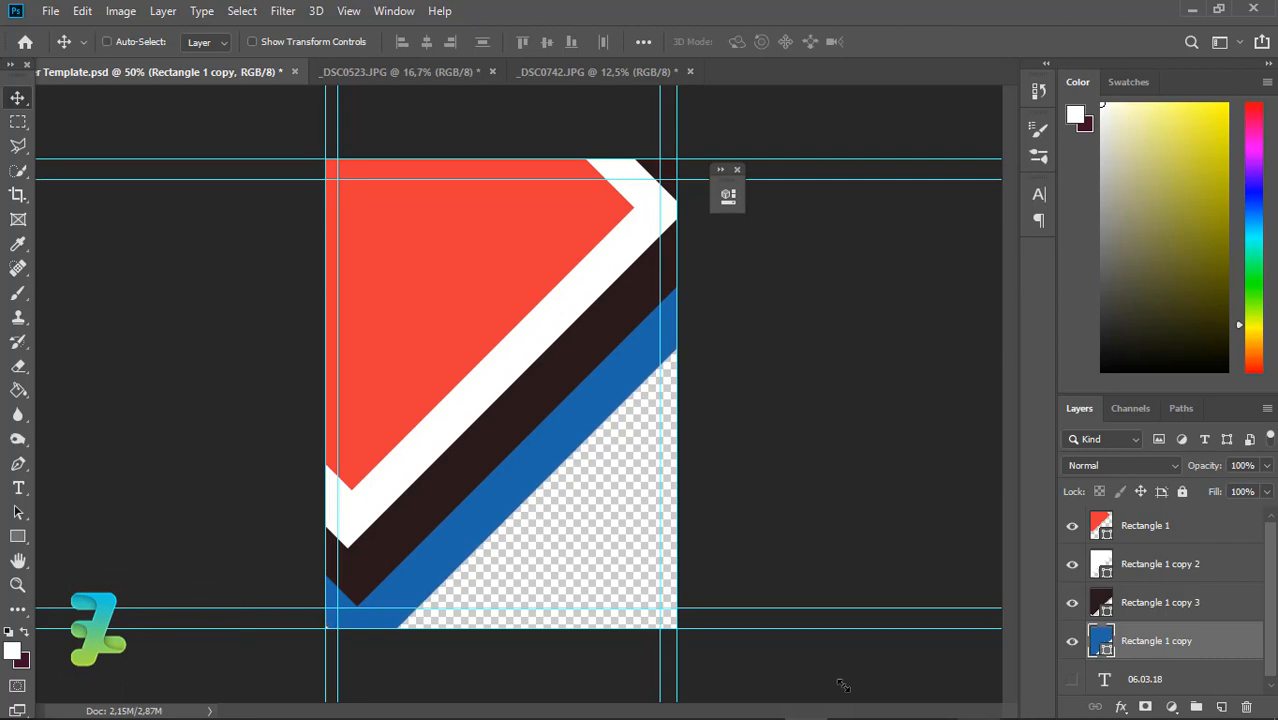
pyautogui.hotkey('ctrl', 'j')
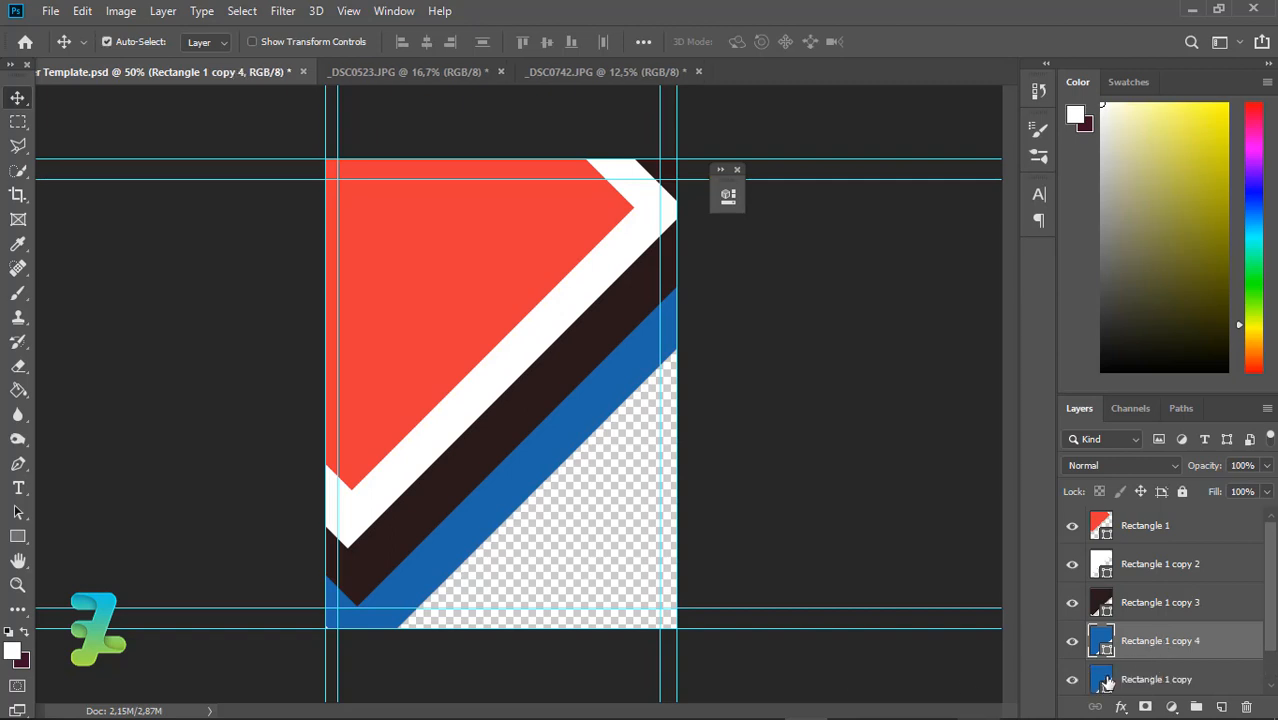
# Recolour the bottom stripe to dark brown 2a1a1a sampled from the canvas and enlarge it about 106%.
pyautogui.doubleClick(1101, 679)
pyautogui.click(462, 447)
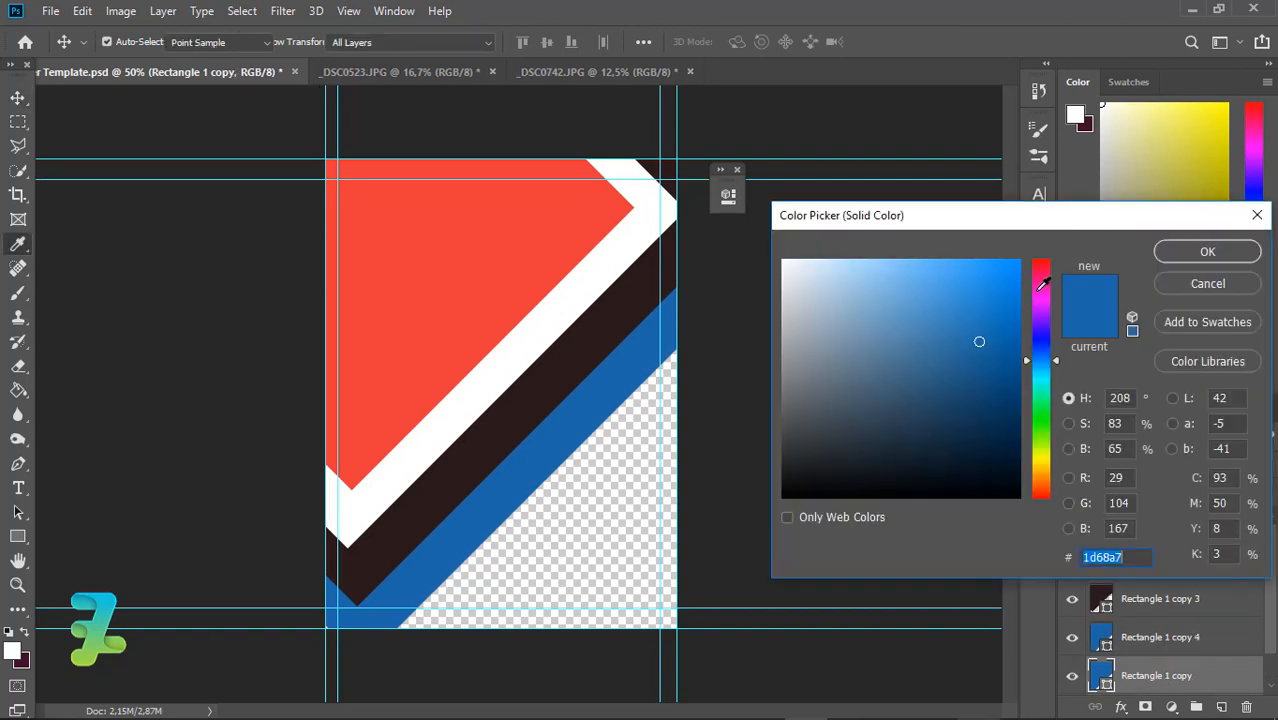
pyautogui.click(1208, 252)
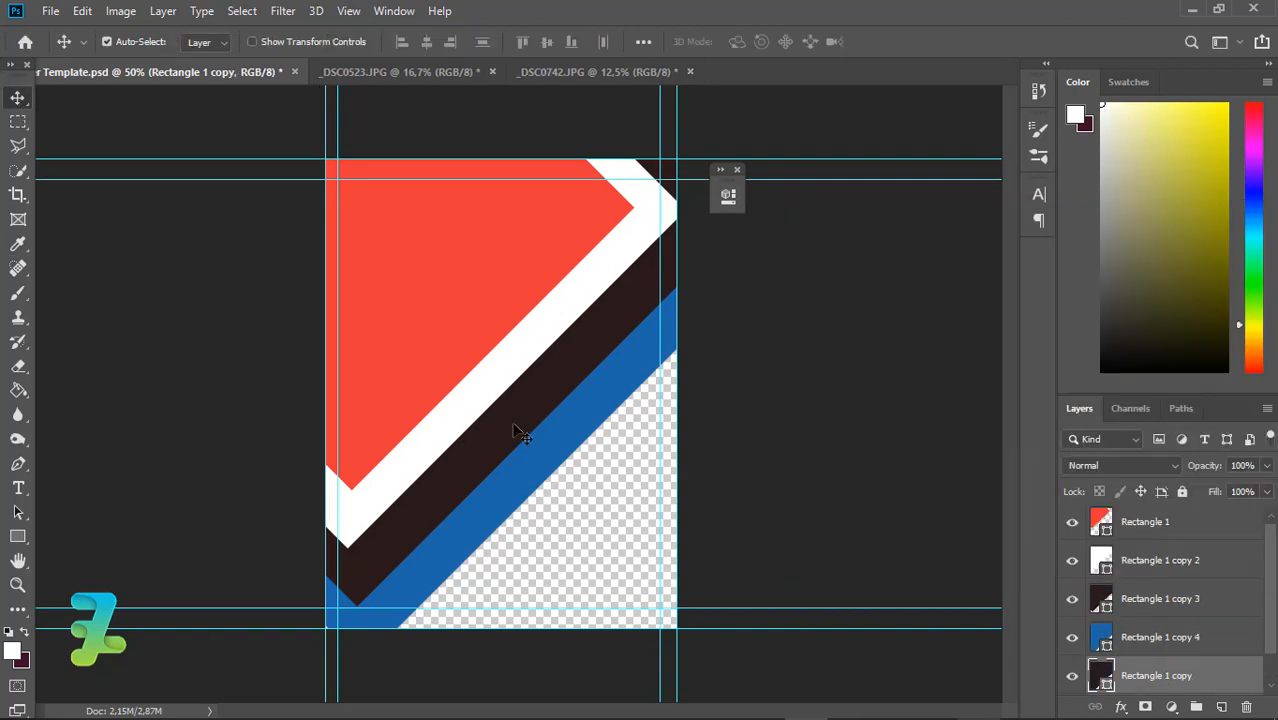
pyautogui.hotkey('ctrl', 't')
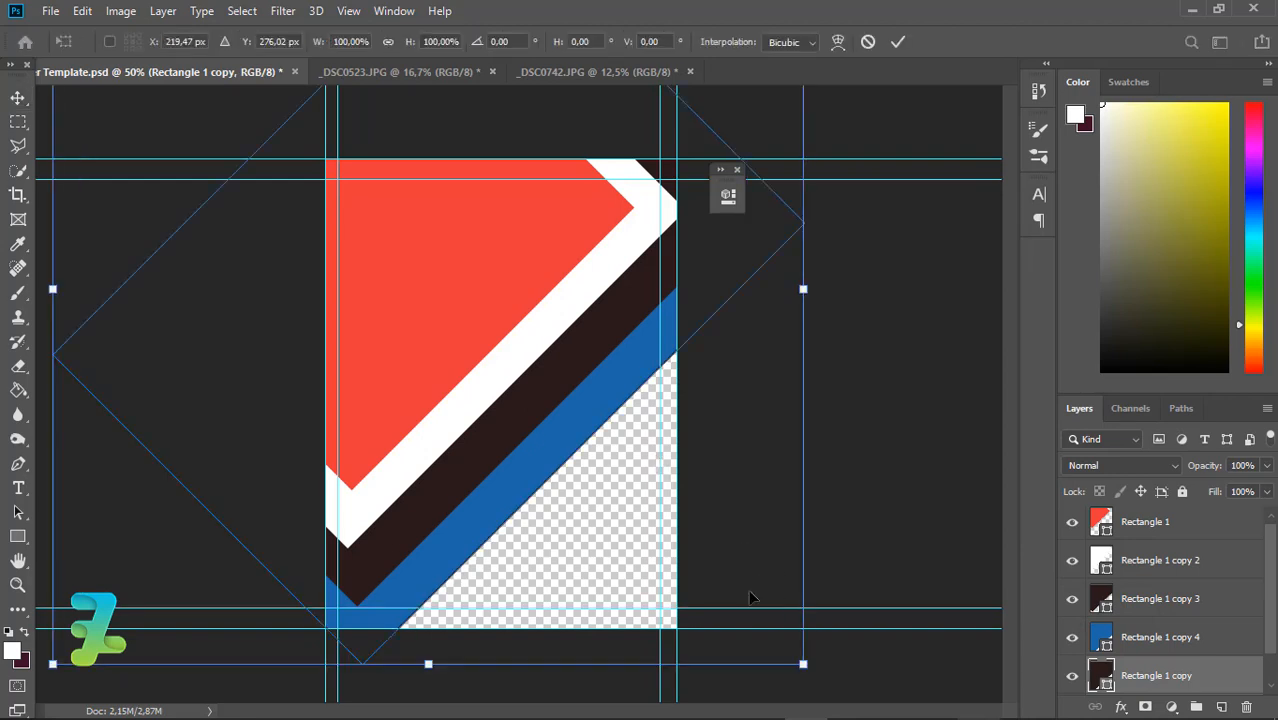
pyautogui.hotkey('ctrl', '0')
pyautogui.moveTo(707, 580); pyautogui.dragTo(735, 606)
pyautogui.press('Return')
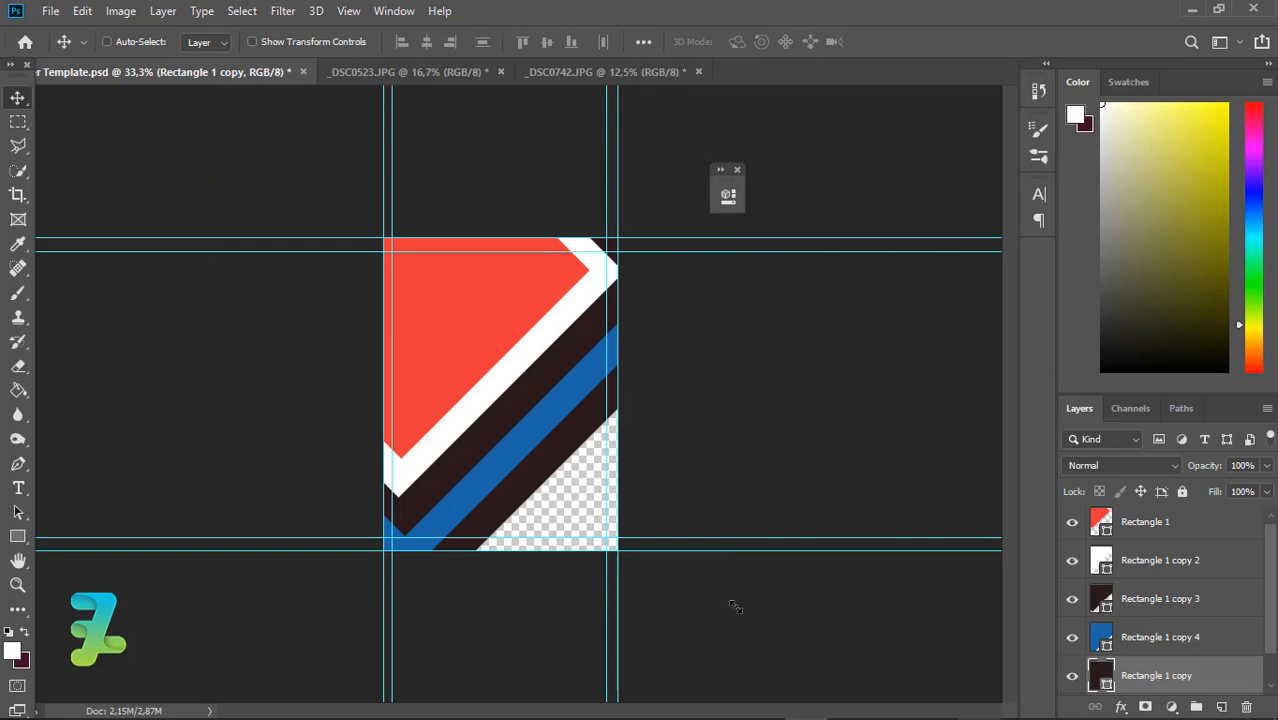
# Delete the extra 'Rectangle 1 copy 5' duplicate and check the Rectangle 1 copy stripe's visibility.
pyautogui.hotkey('ctrl', 'j')
pyautogui.click(736, 607)
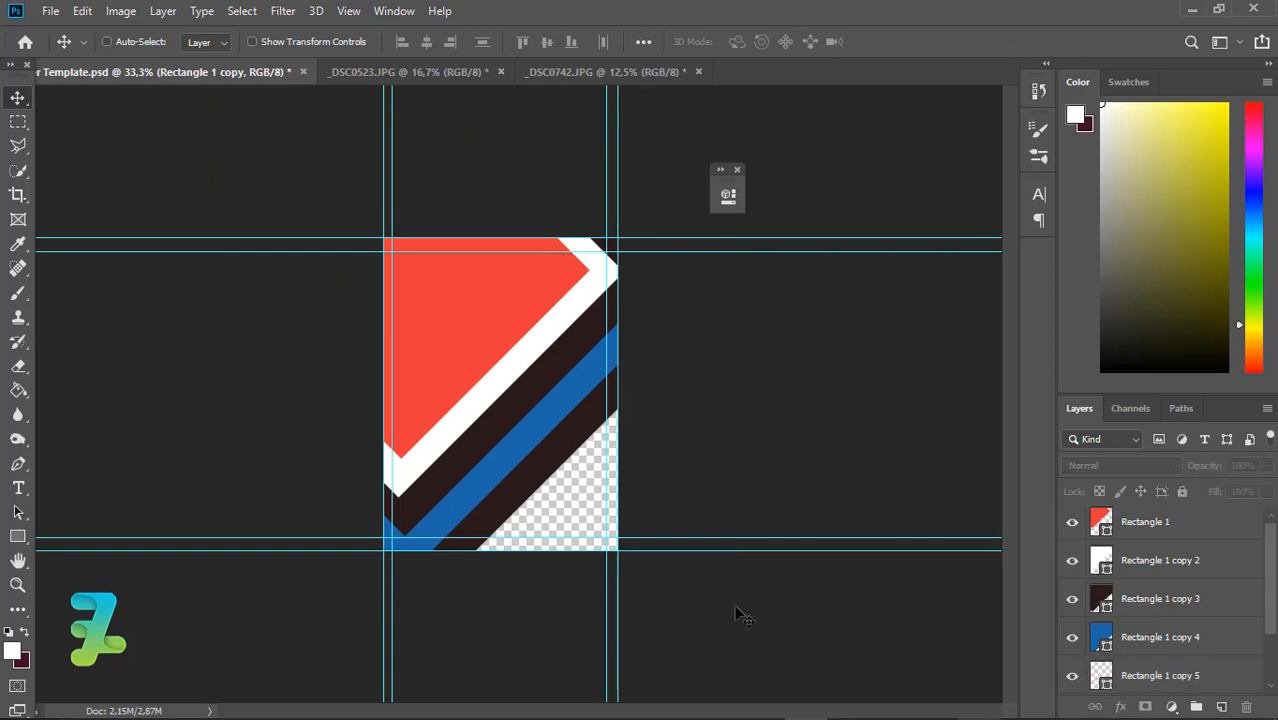
pyautogui.scroll(-2, 1250, 600)
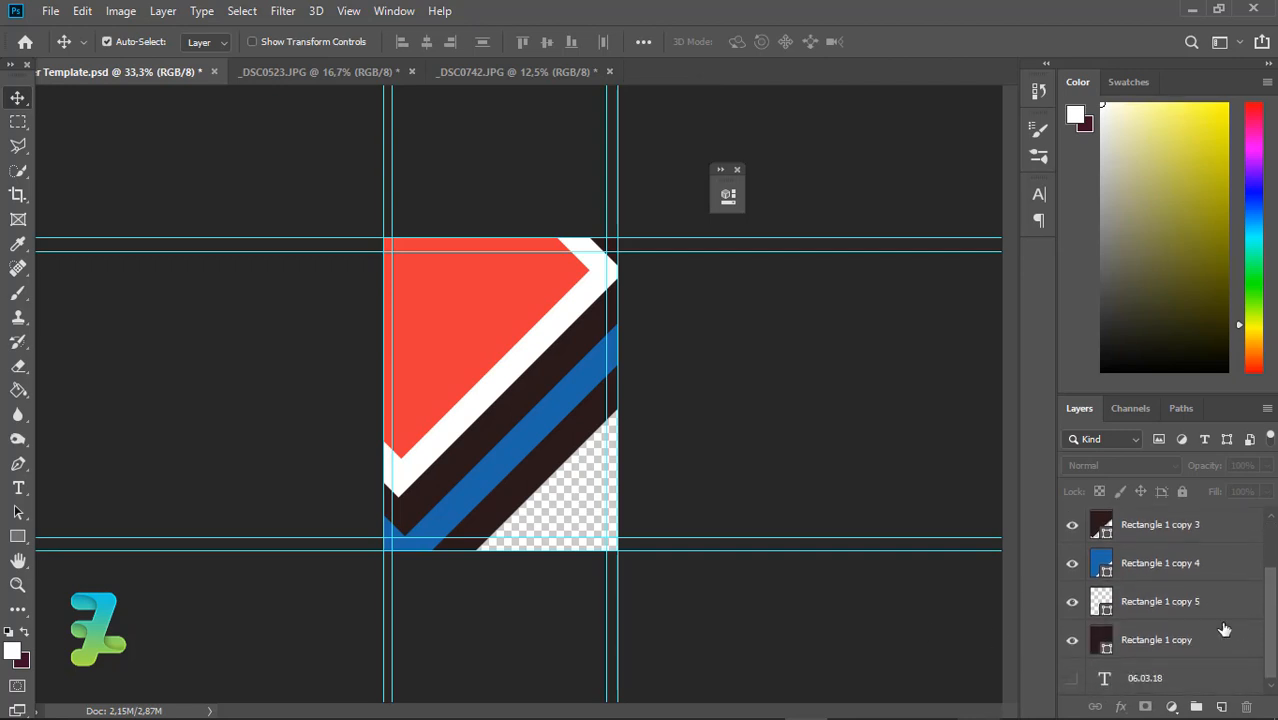
pyautogui.click(1096, 607)
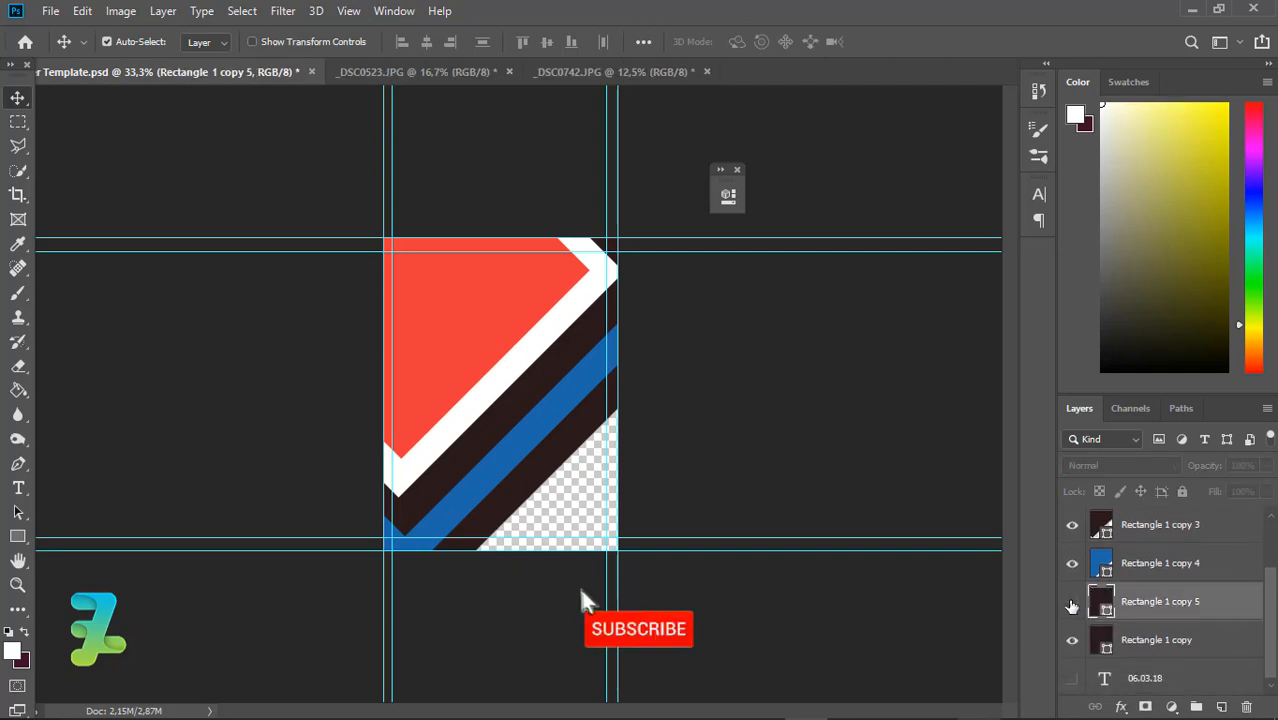
pyautogui.click(1072, 607)
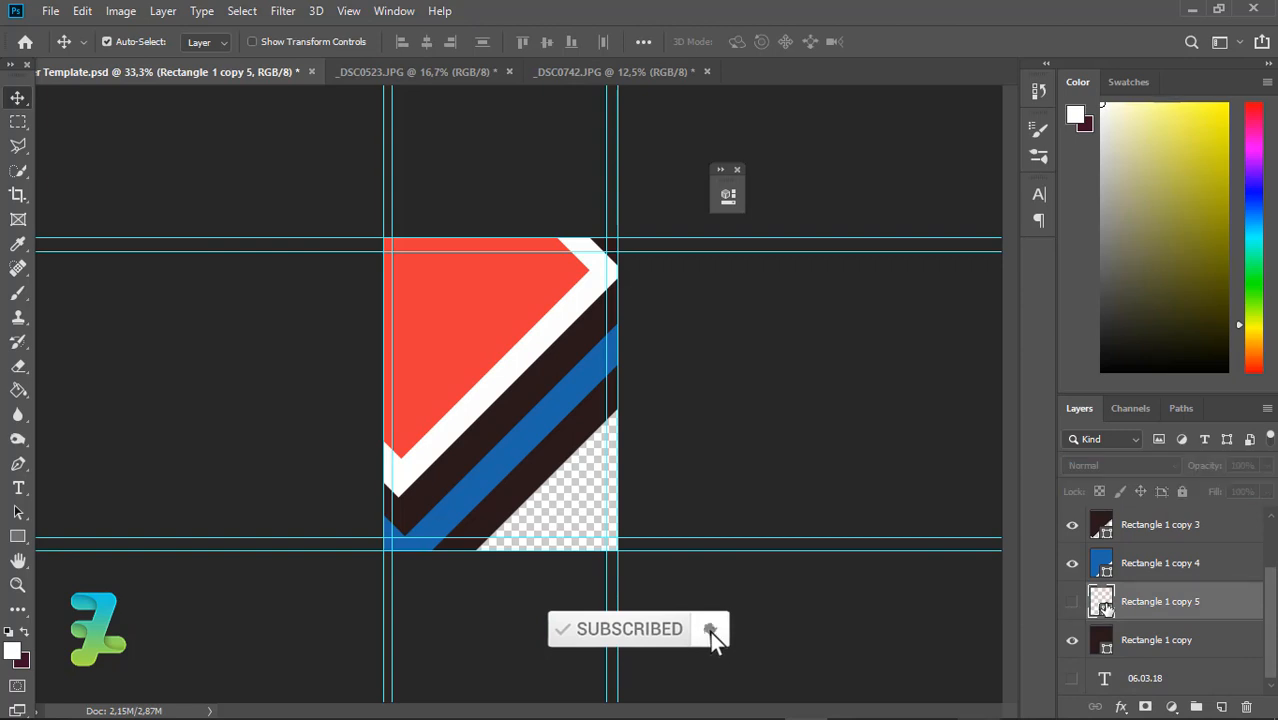
pyautogui.press('Delete')
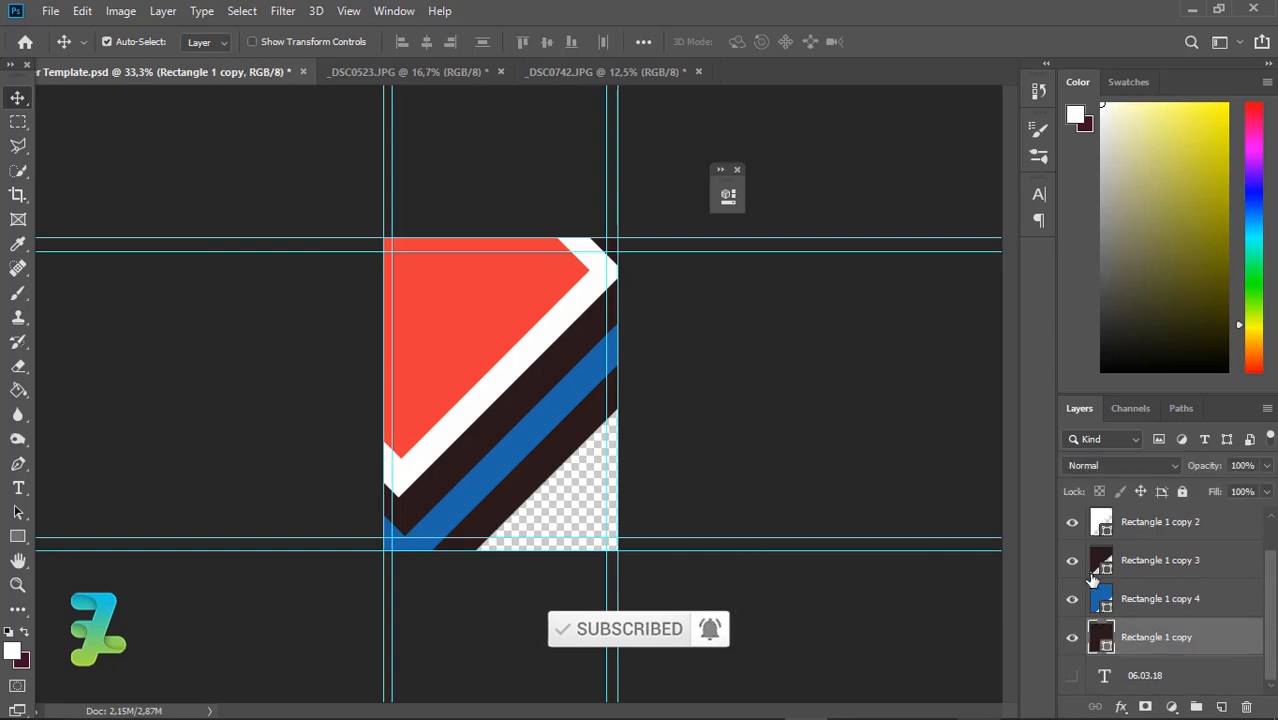
pyautogui.click(1071, 644)
pyautogui.click(1071, 644)
# Duplicate the stripe, recolour it near-black 0d0d0d, move it below Rectangle 1 copy, and enlarge it about 106%.
pyautogui.hotkey('ctrl', 'j')
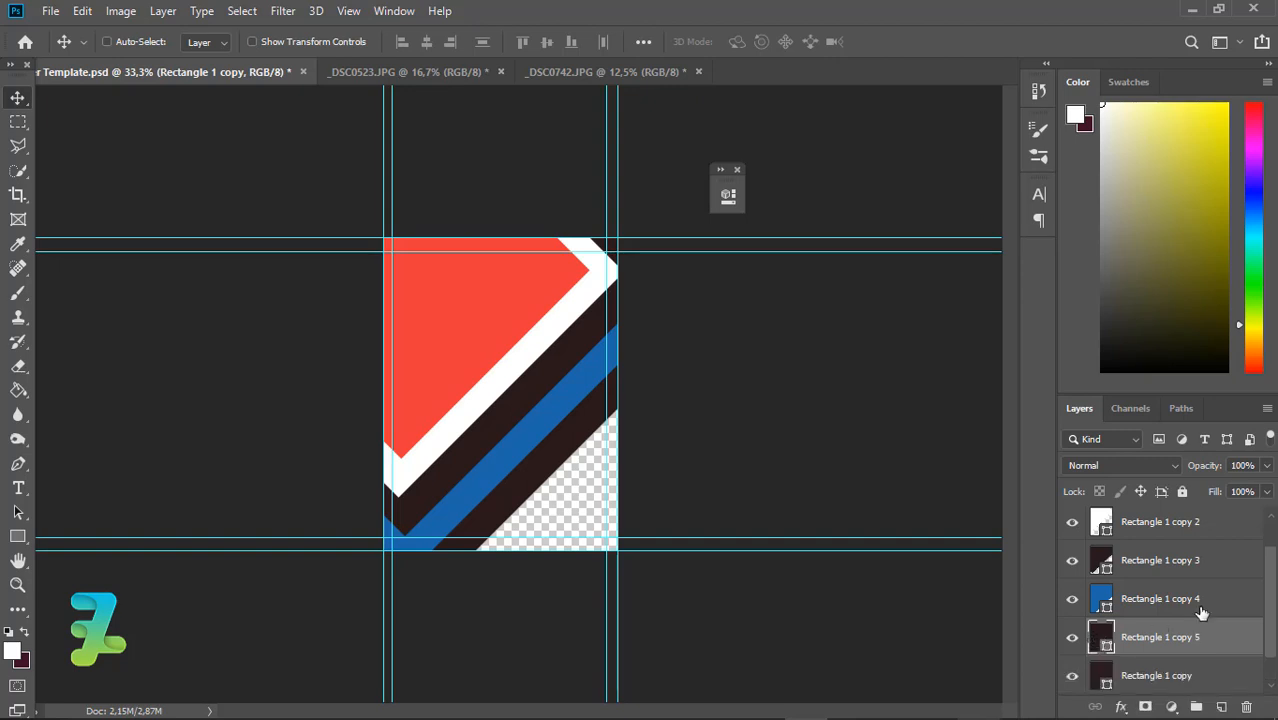
pyautogui.doubleClick(1100, 637)
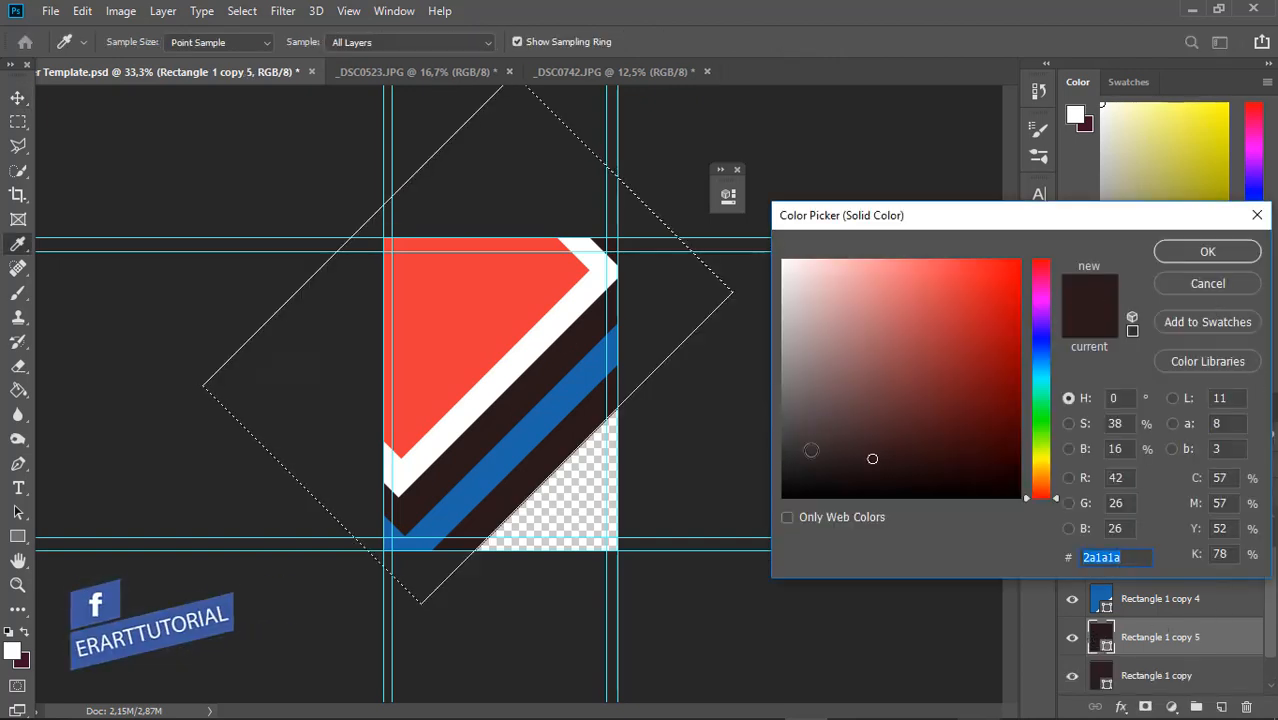
pyautogui.moveTo(811, 449); pyautogui.dragTo(757, 485)
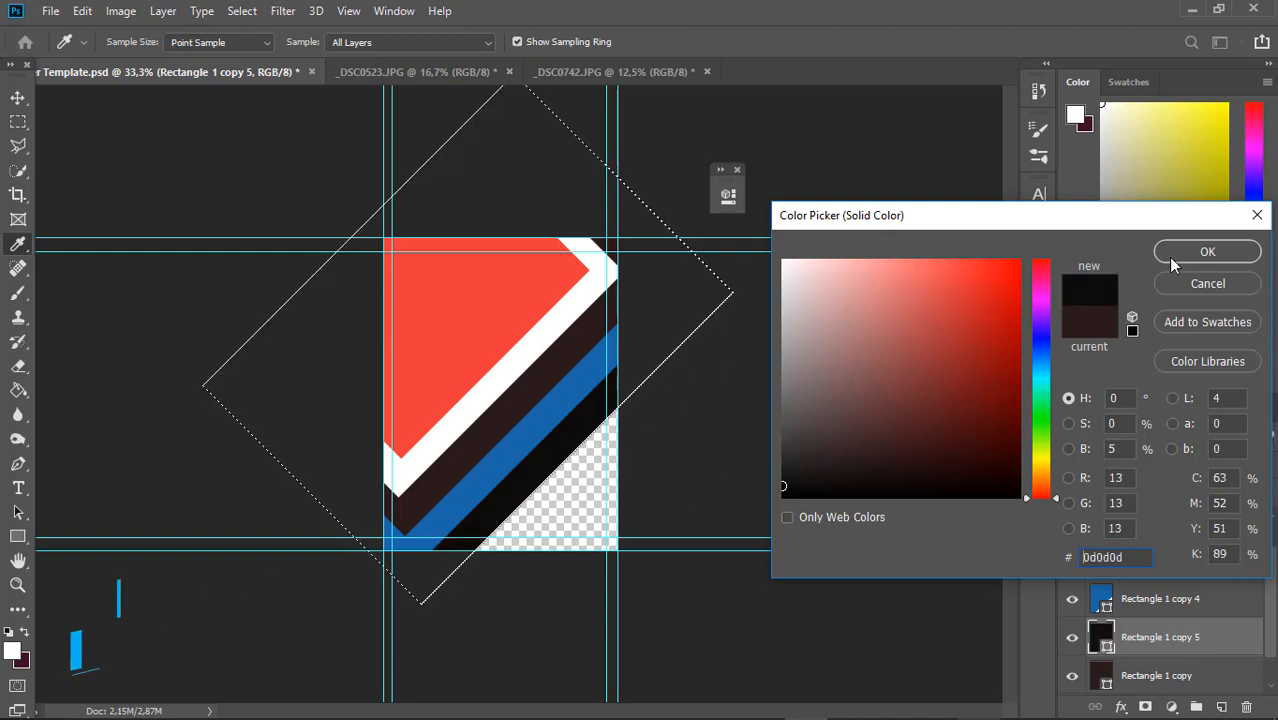
pyautogui.click(1207, 251)
pyautogui.scroll(-1, 1215, 598)
pyautogui.moveTo(1215, 598); pyautogui.dragTo(1100, 640)
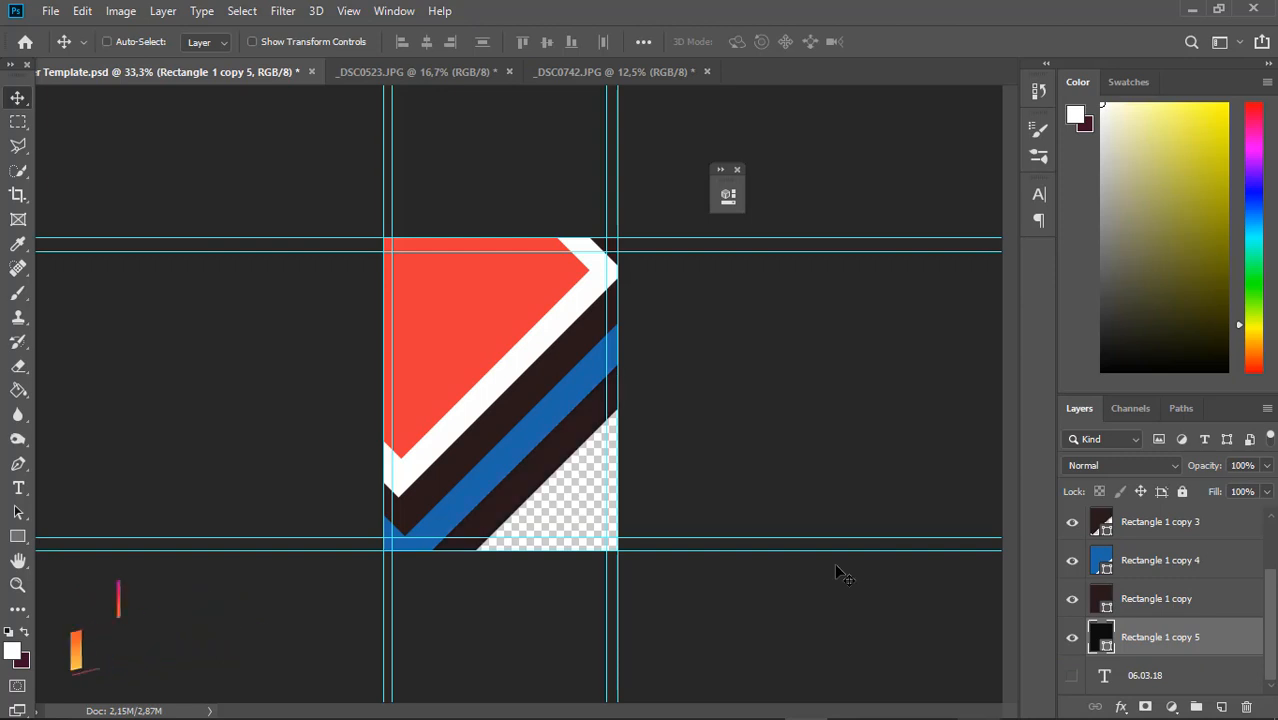
pyautogui.hotkey('ctrl', 't')
pyautogui.moveTo(732, 605); pyautogui.dragTo(763, 635)
pyautogui.press('Return')
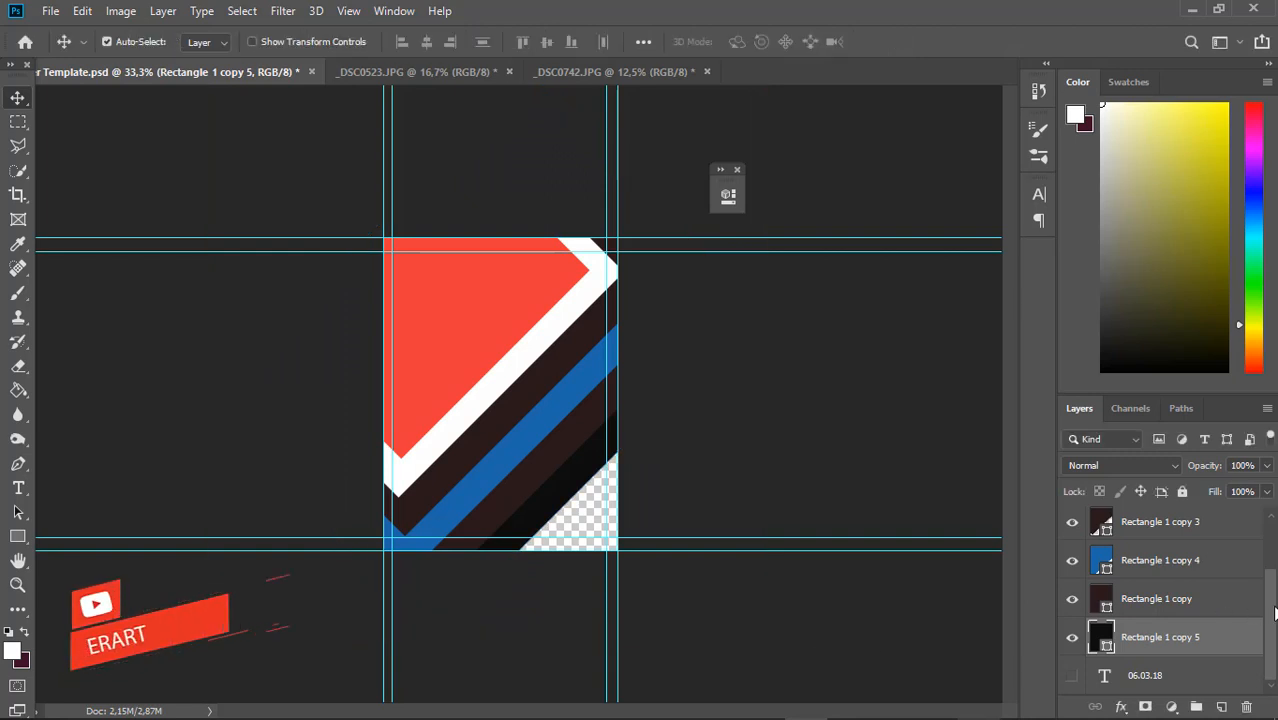
pyautogui.scroll(2, 1265, 510)
# Group all Rectangle stripe layers into Group 1, scale it about 104.5%, and move it lower.
pyautogui.keyDown('shift'); pyautogui.click(1211, 530); pyautogui.keyUp('shift')
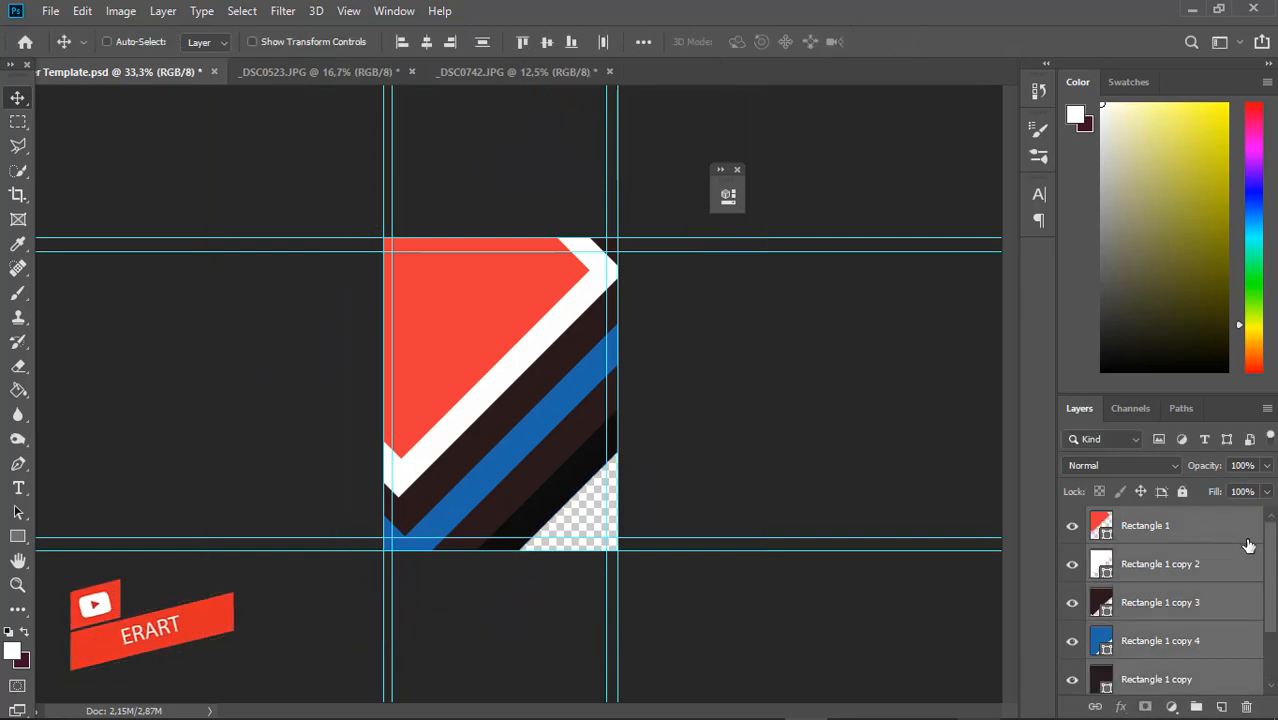
pyautogui.hotkey('ctrl', 'g')
pyautogui.hotkey('ctrl', 't')
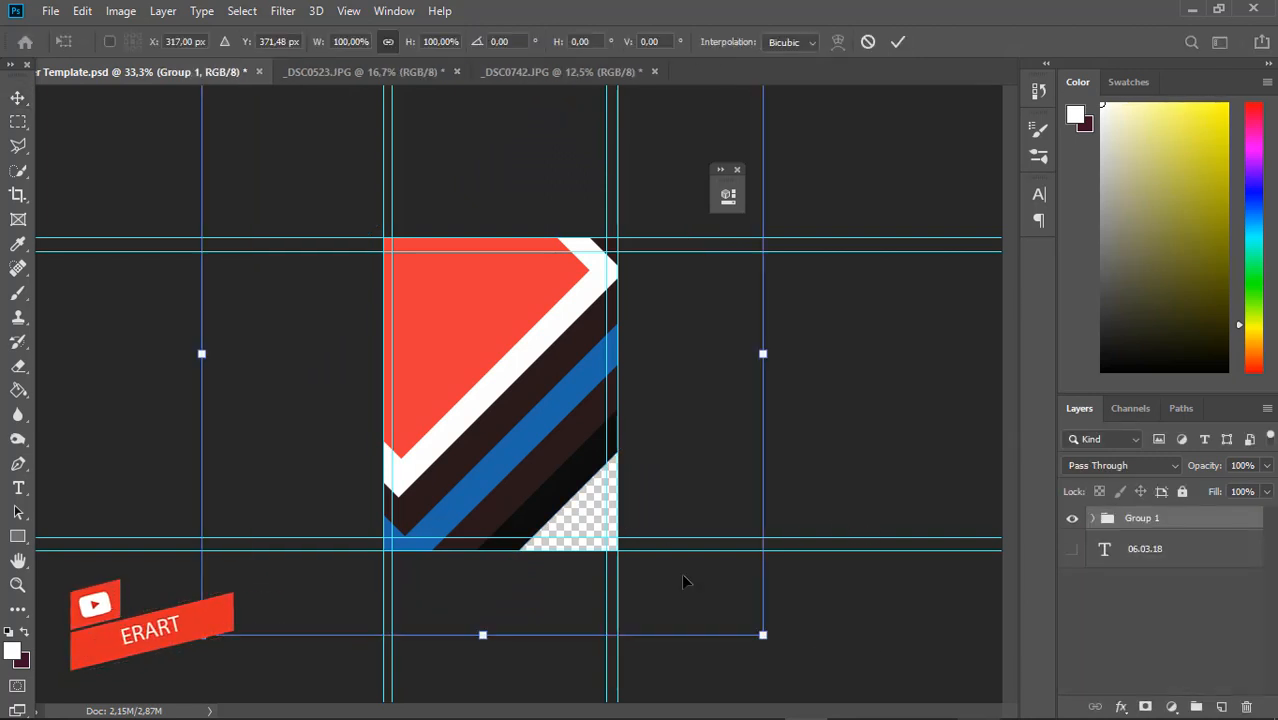
pyautogui.moveTo(762, 628); pyautogui.dragTo(792, 665)
pyautogui.moveTo(502, 405); pyautogui.dragTo(497, 352)
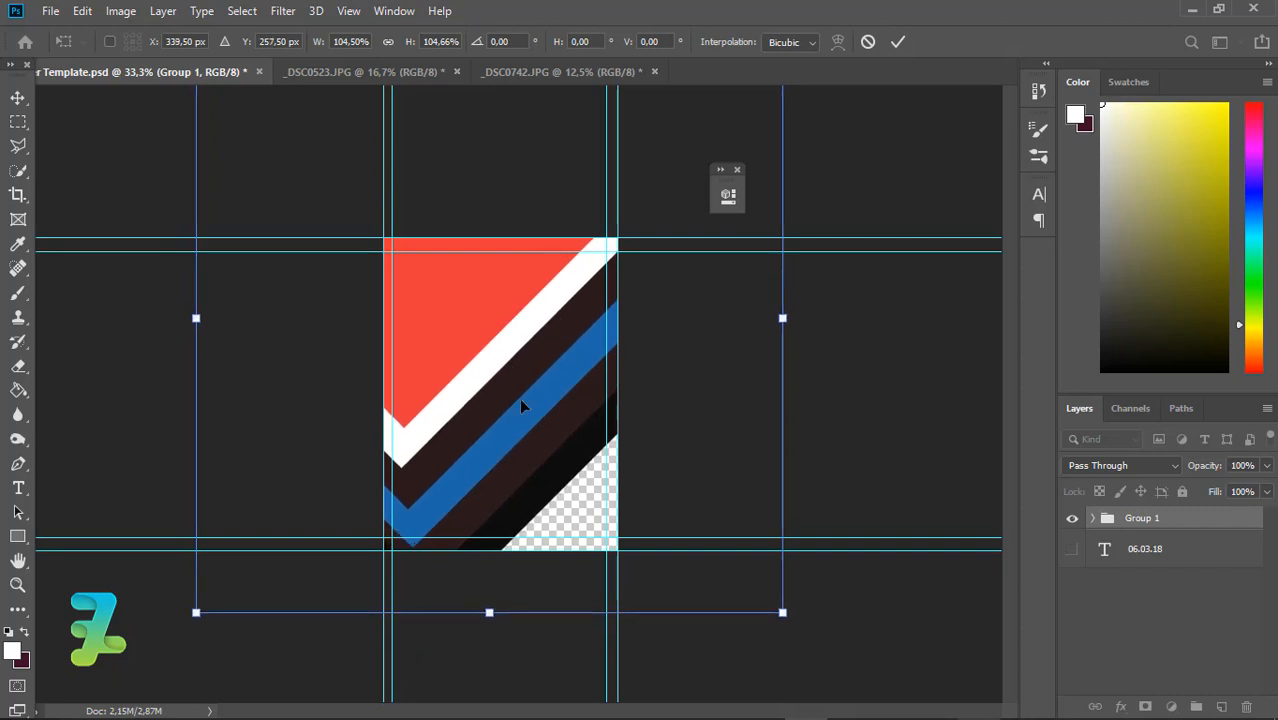
pyautogui.press('Return')
pyautogui.hotkey('ctrl', '+')
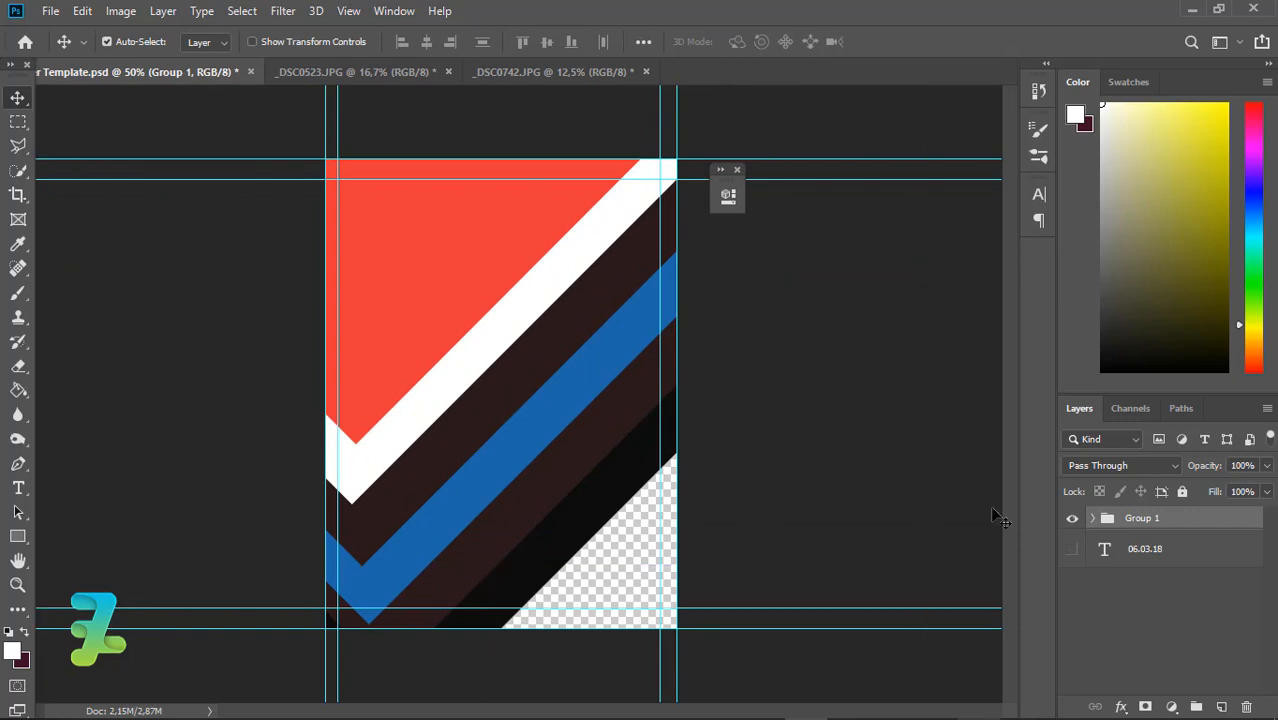
# Recolour the bottom stripe white, sampled from the existing white stripe, and enlarge it about 104.5%.
pyautogui.click(1094, 522)
pyautogui.scroll(-3, 1103, 645)
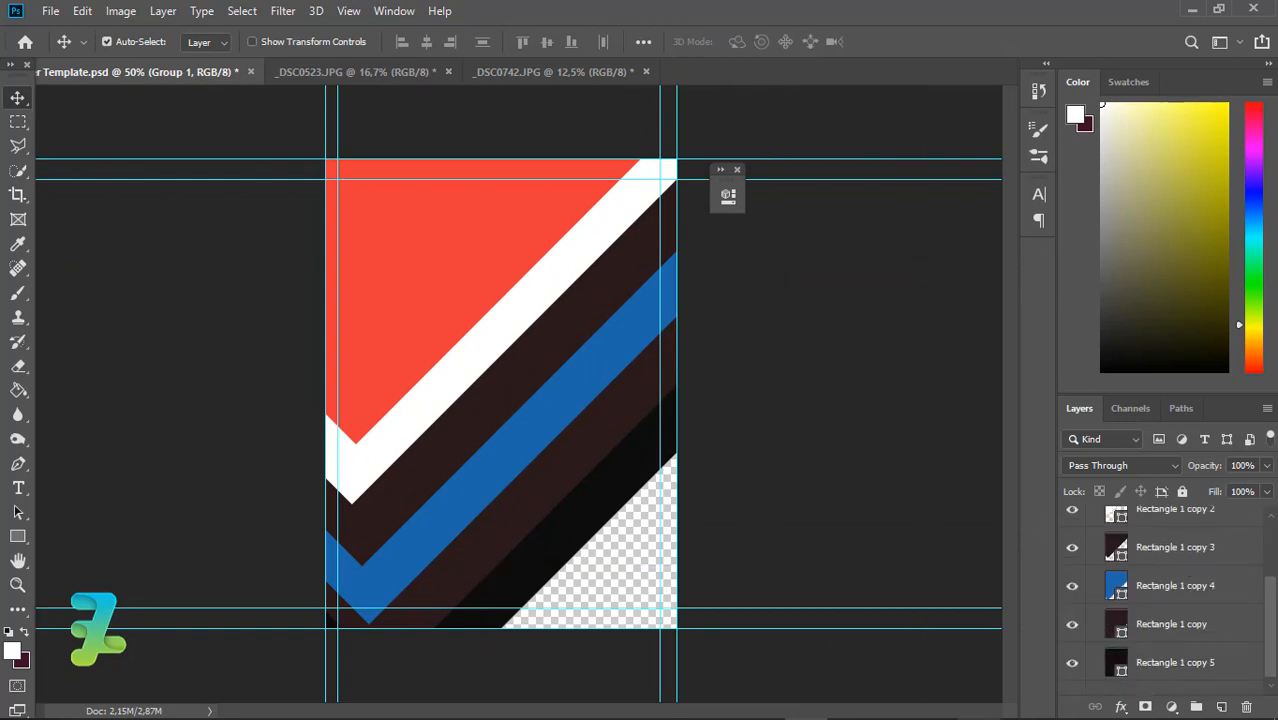
pyautogui.click(1119, 640)
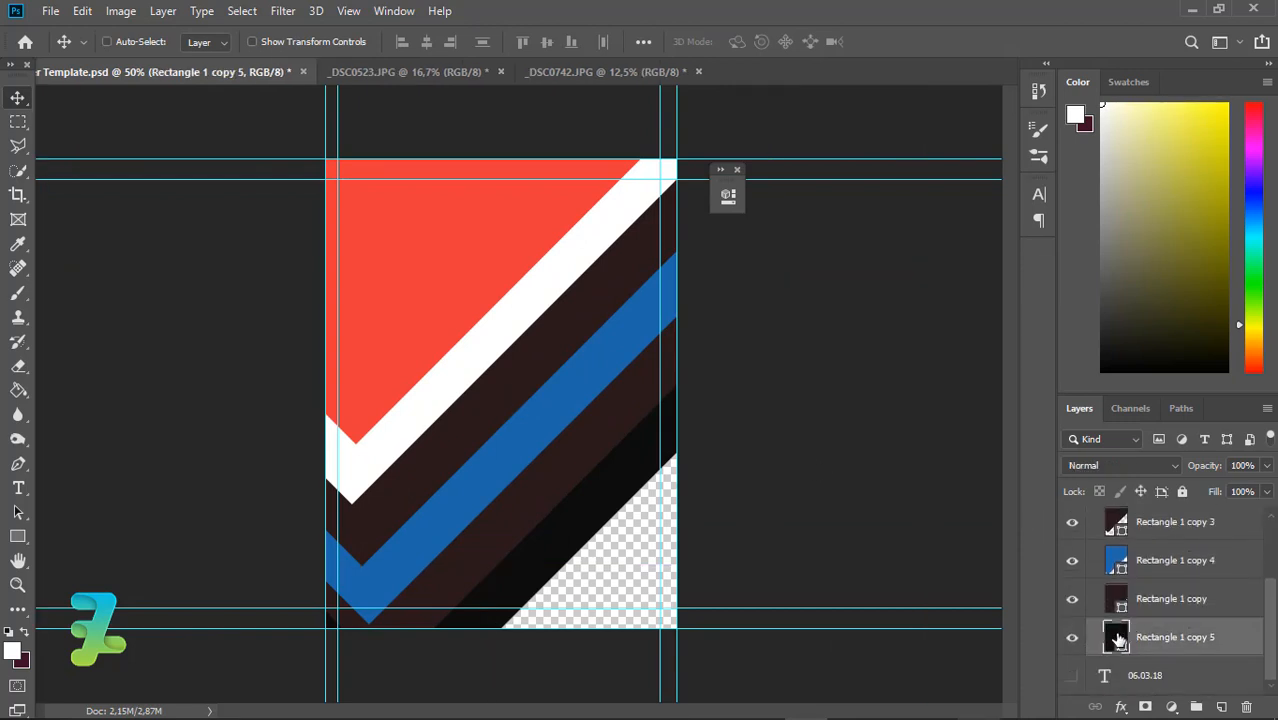
pyautogui.click(1119, 678)
pyautogui.doubleClick(1117, 676)
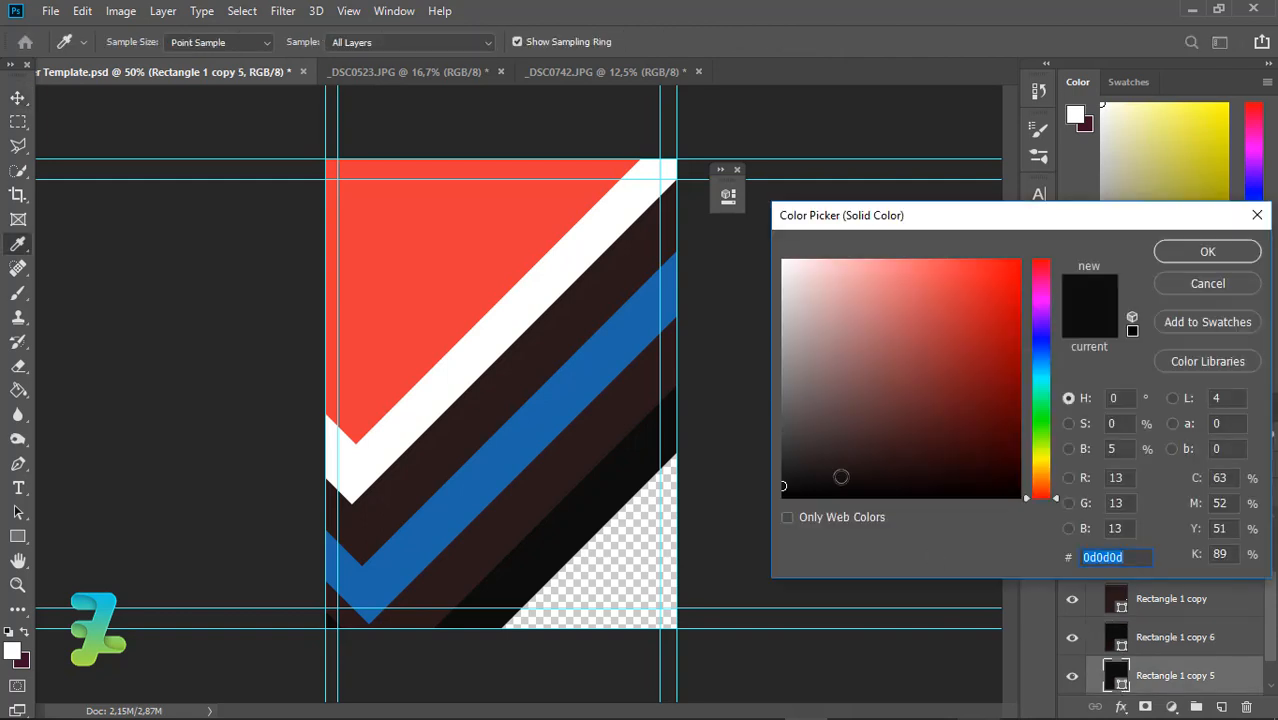
pyautogui.click(472, 346)
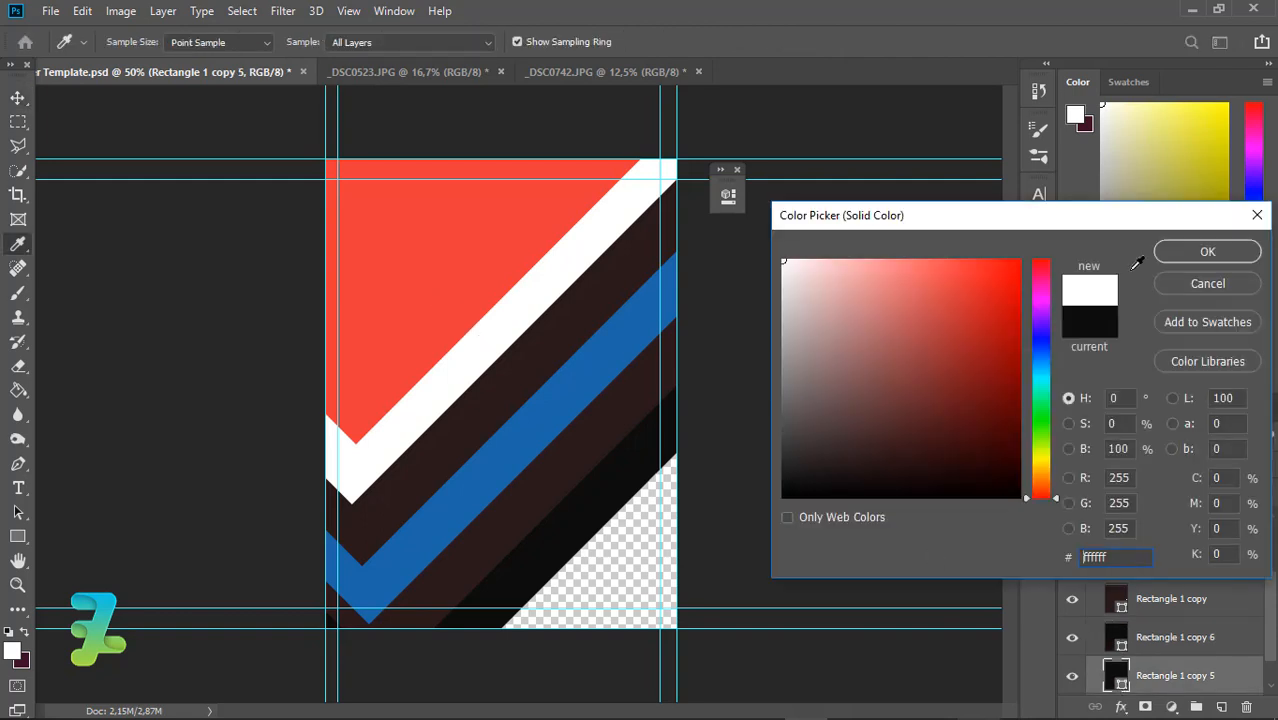
pyautogui.click(1207, 251)
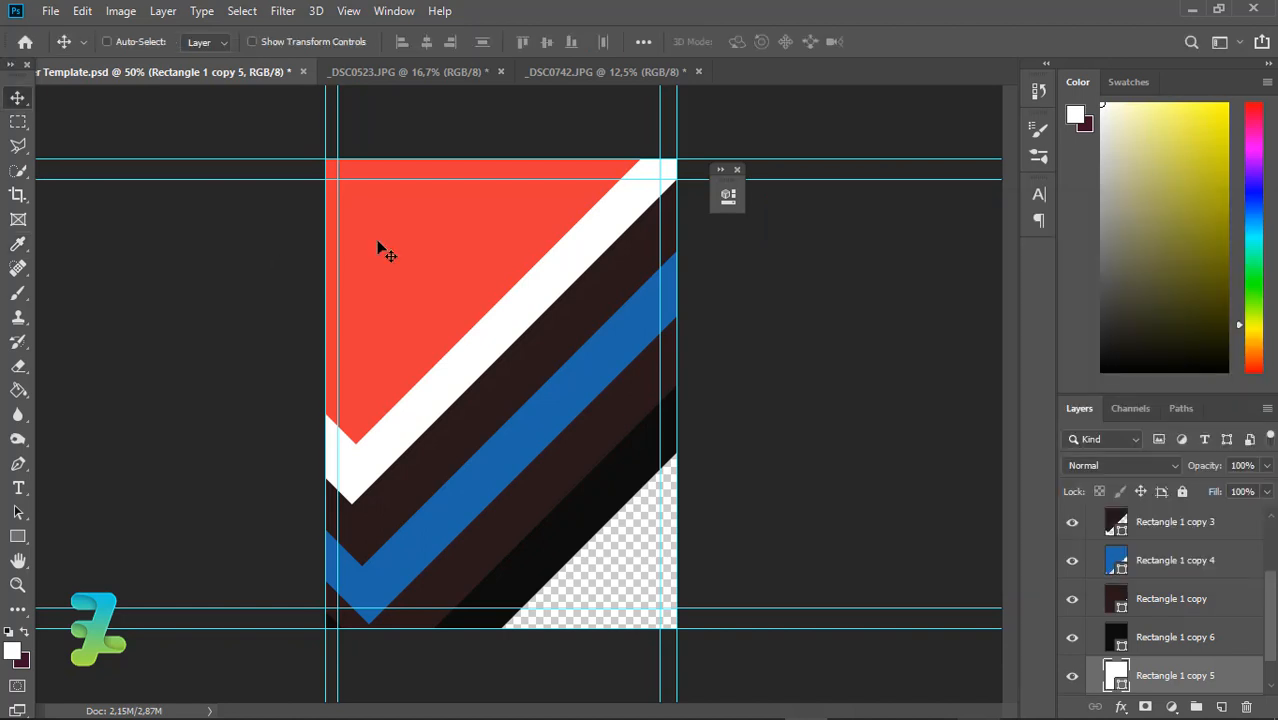
pyautogui.hotkey('ctrl', '-')
pyautogui.hotkey('ctrl', 't')
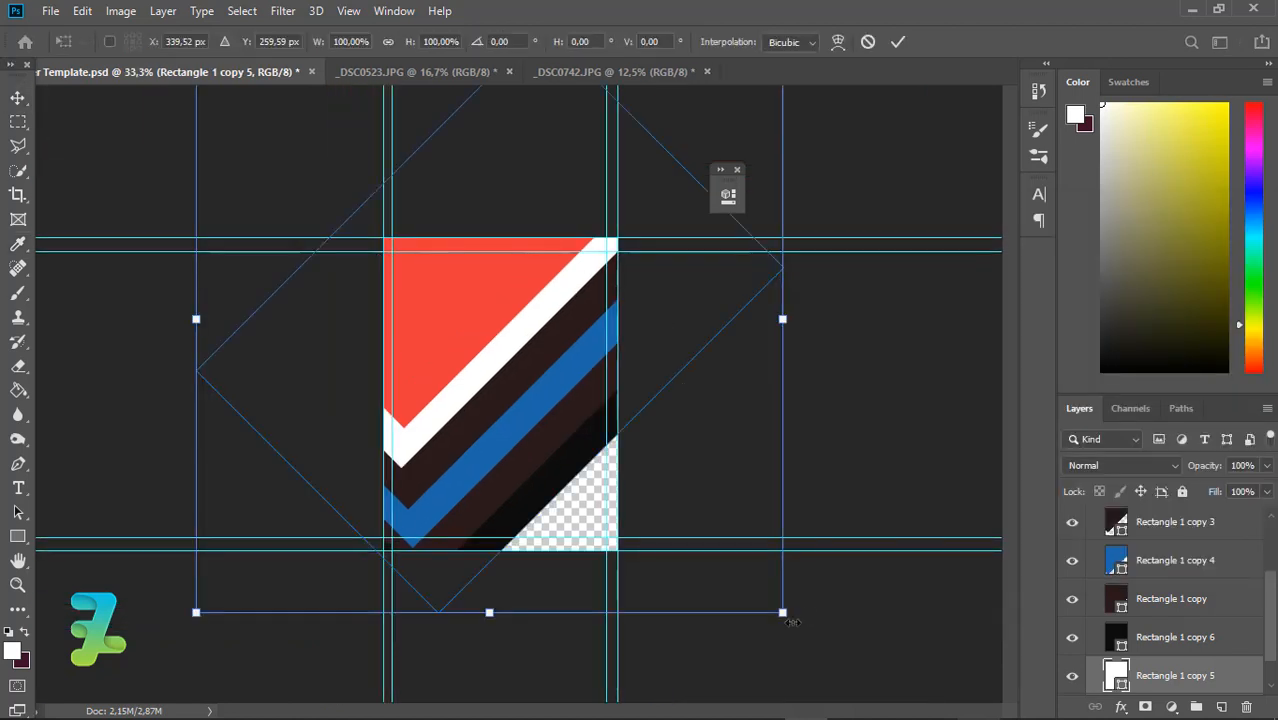
pyautogui.moveTo(782, 613); pyautogui.dragTo(816, 633)
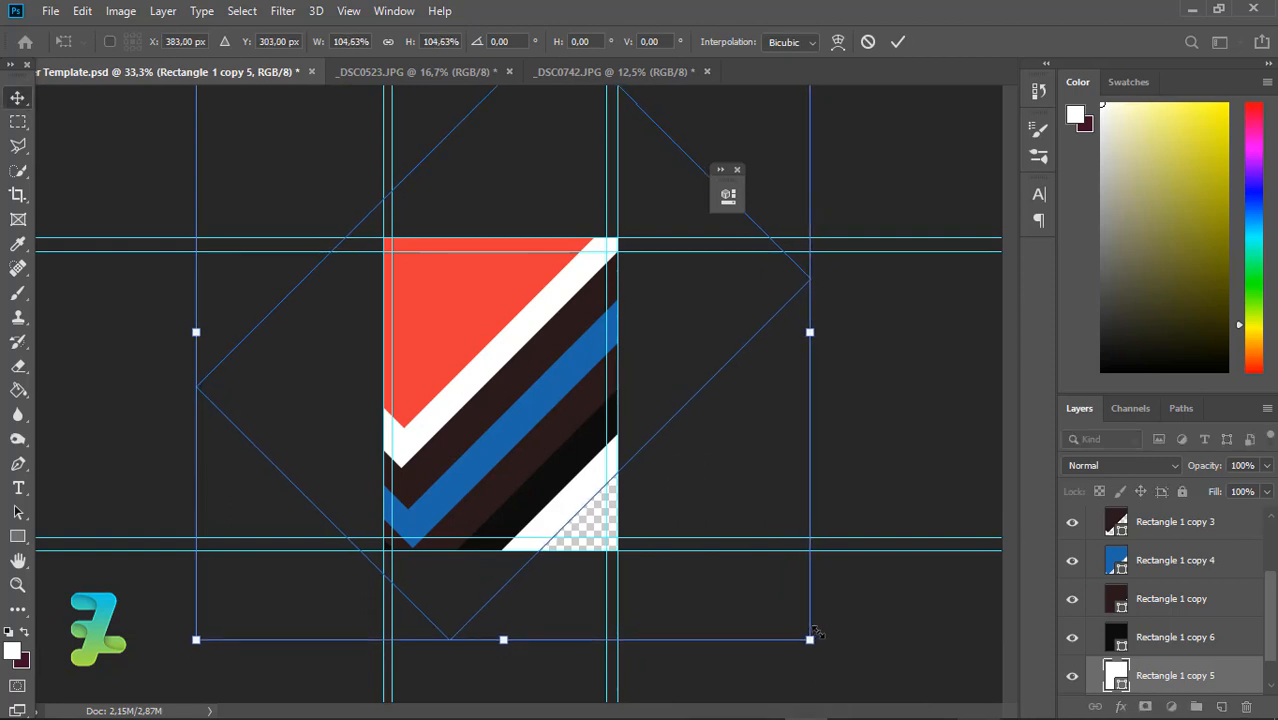
pyautogui.press('Return')
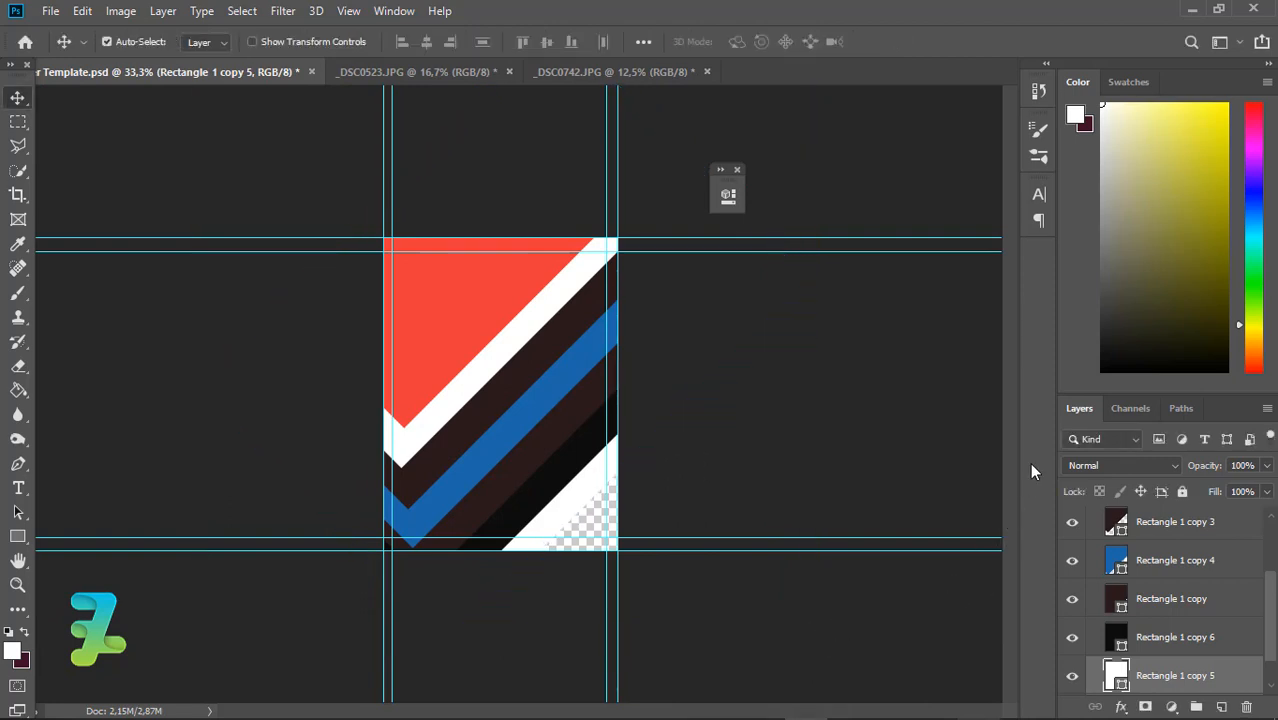
# Recolour the copied stripe blue by sampling the poster's blue band.
pyautogui.doubleClick(1115, 678)
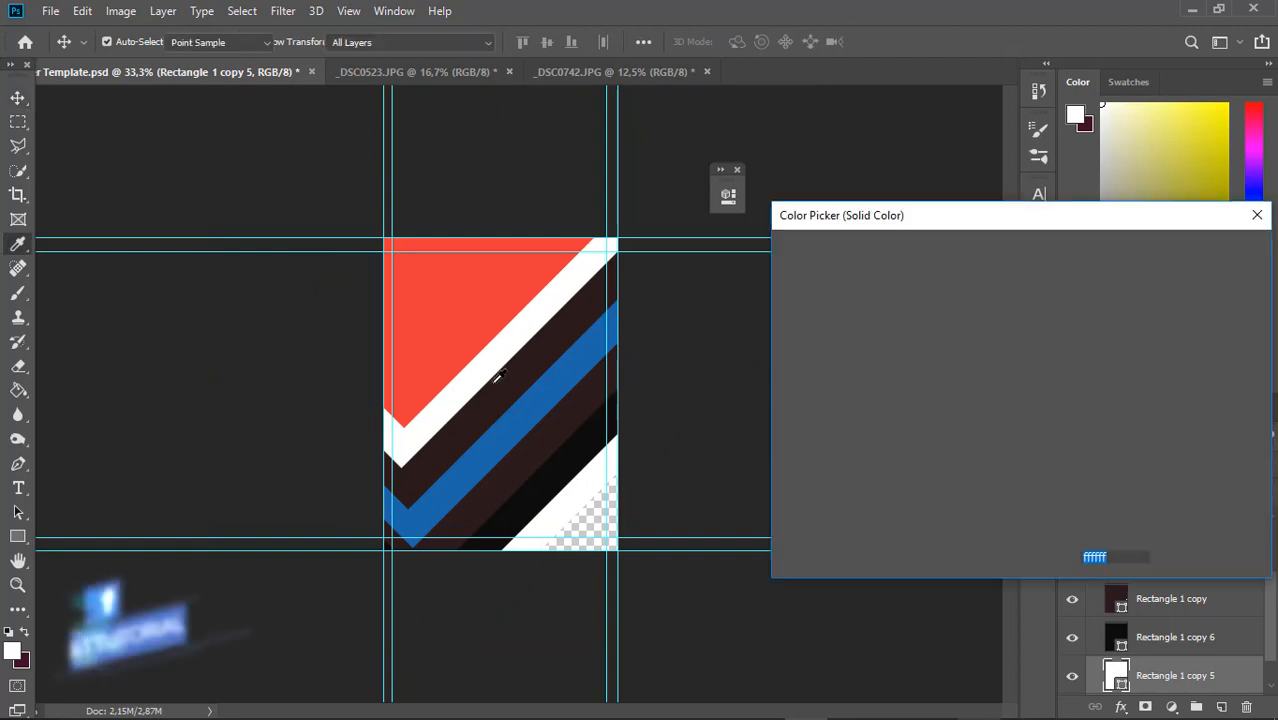
pyautogui.click(502, 428)
pyautogui.click(1163, 251)
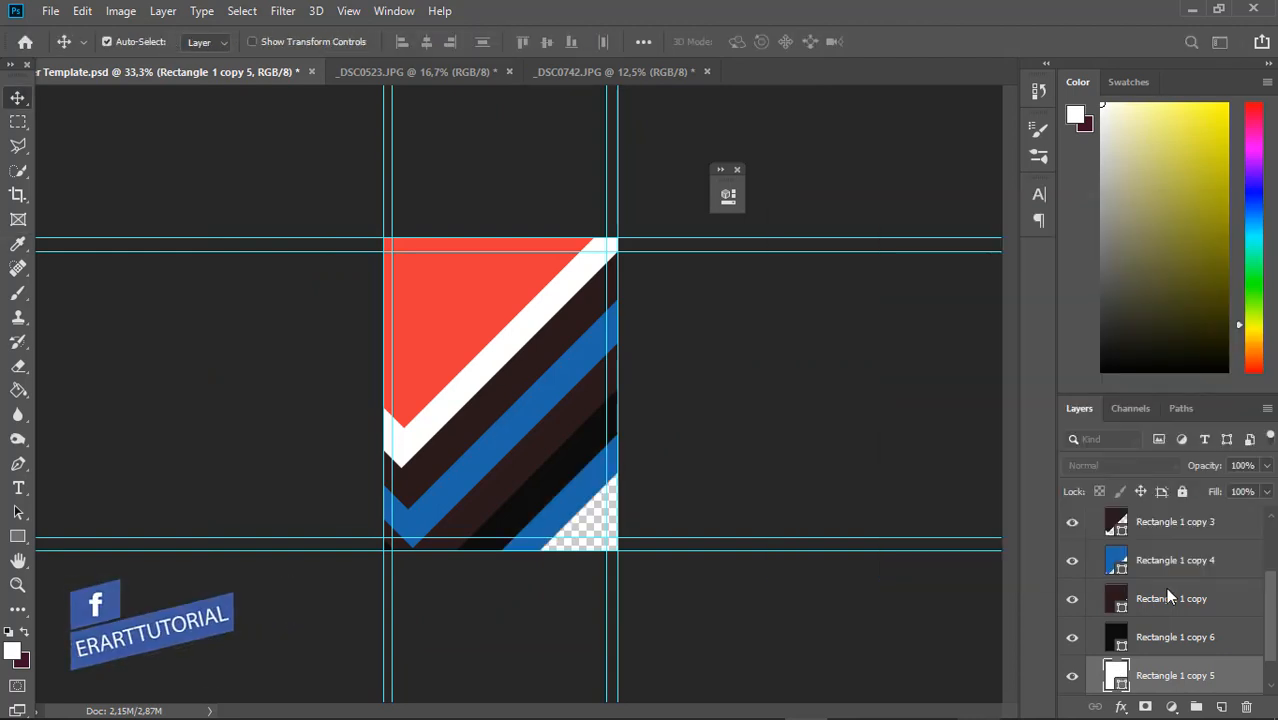
pyautogui.doubleClick(1116, 676)
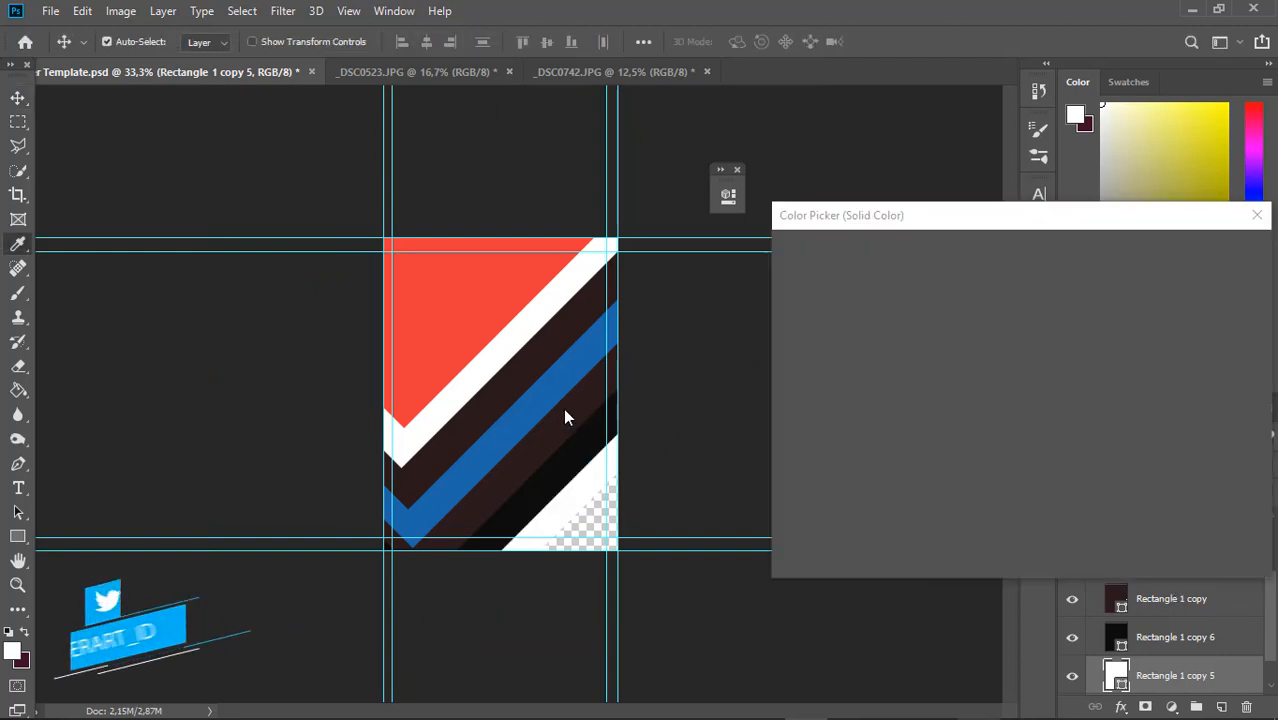
pyautogui.click(540, 400)
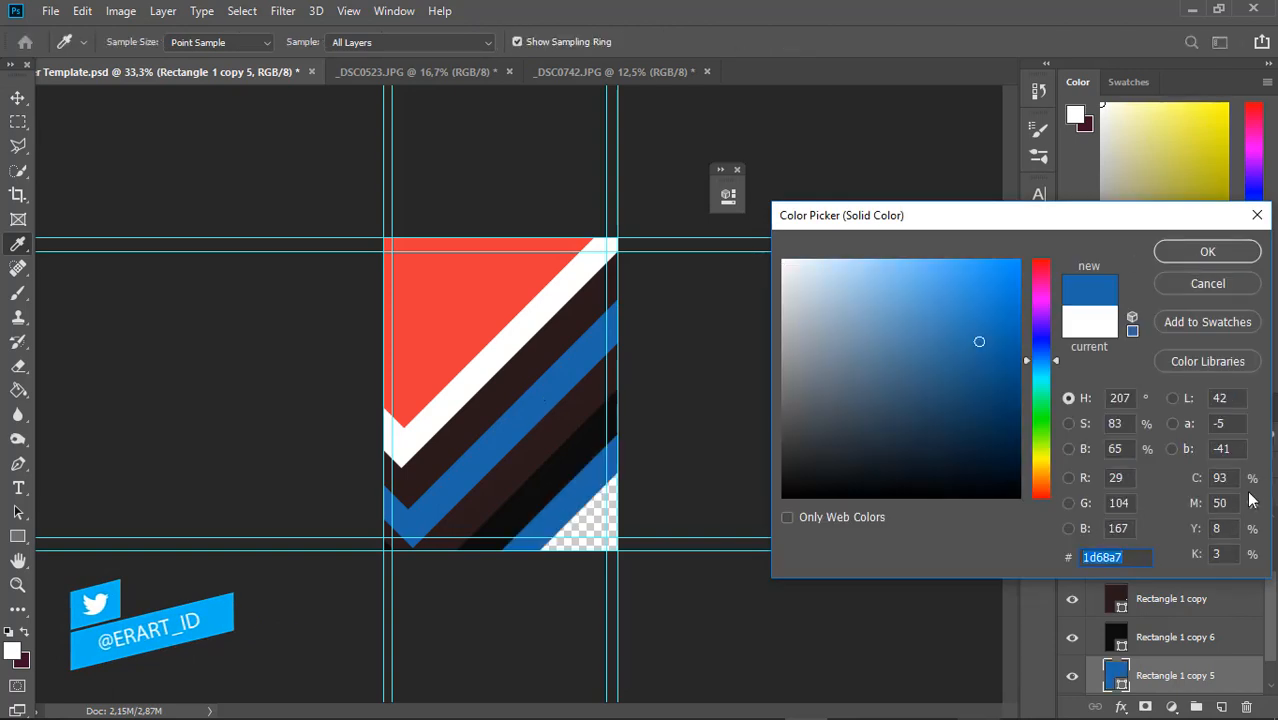
pyautogui.click(1207, 253)
# Duplicate the stripe, recolour the copy white and enlarge it to about 104%.
pyautogui.press('v')
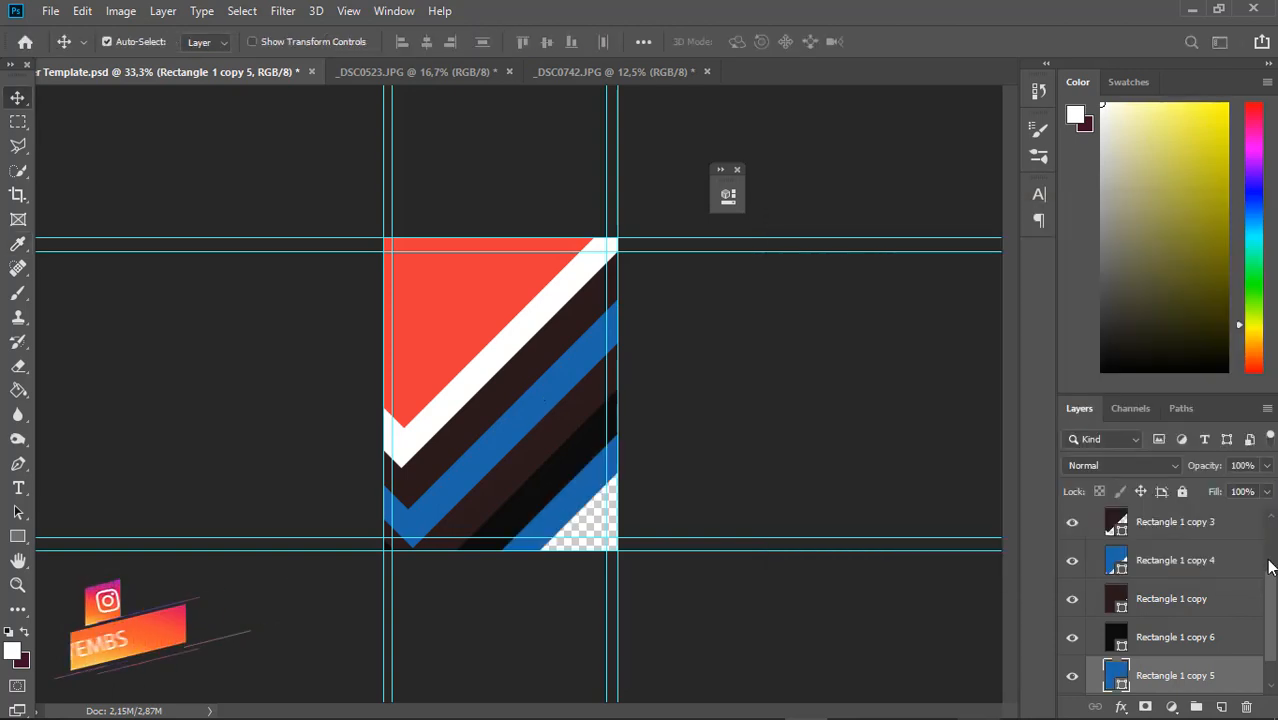
pyautogui.scroll(-1, 1191, 647)
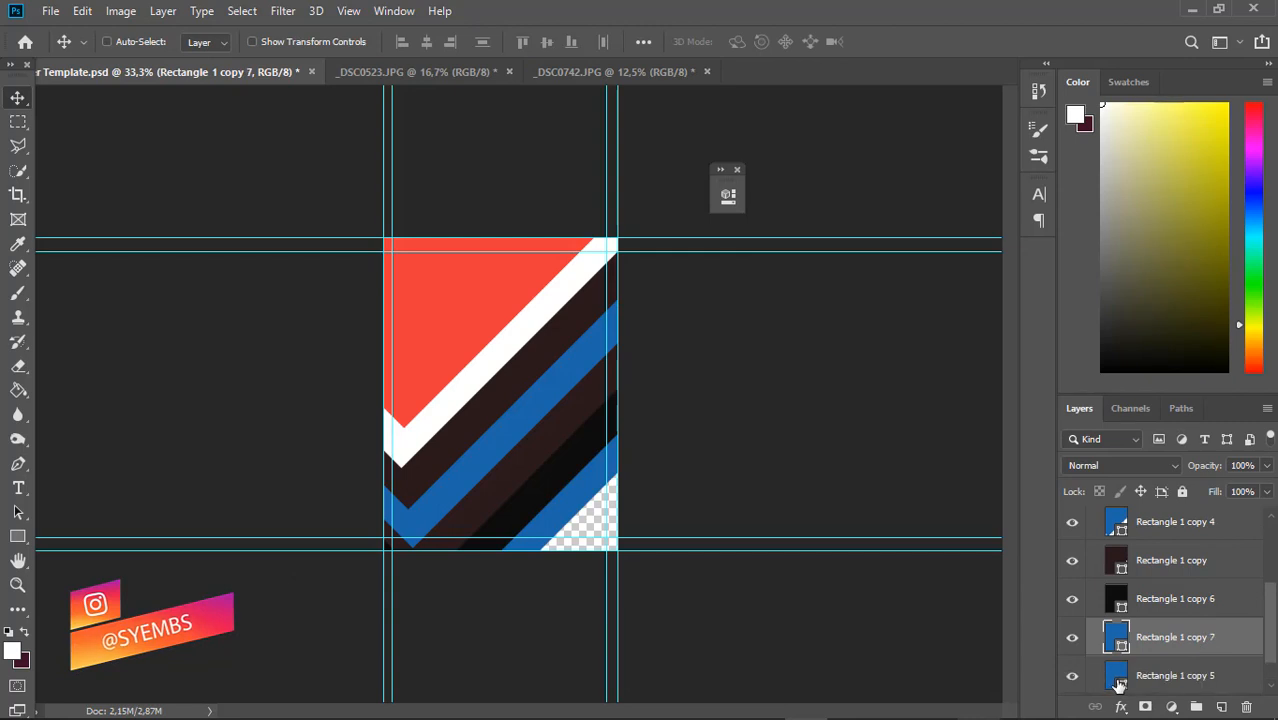
pyautogui.click(1119, 684)
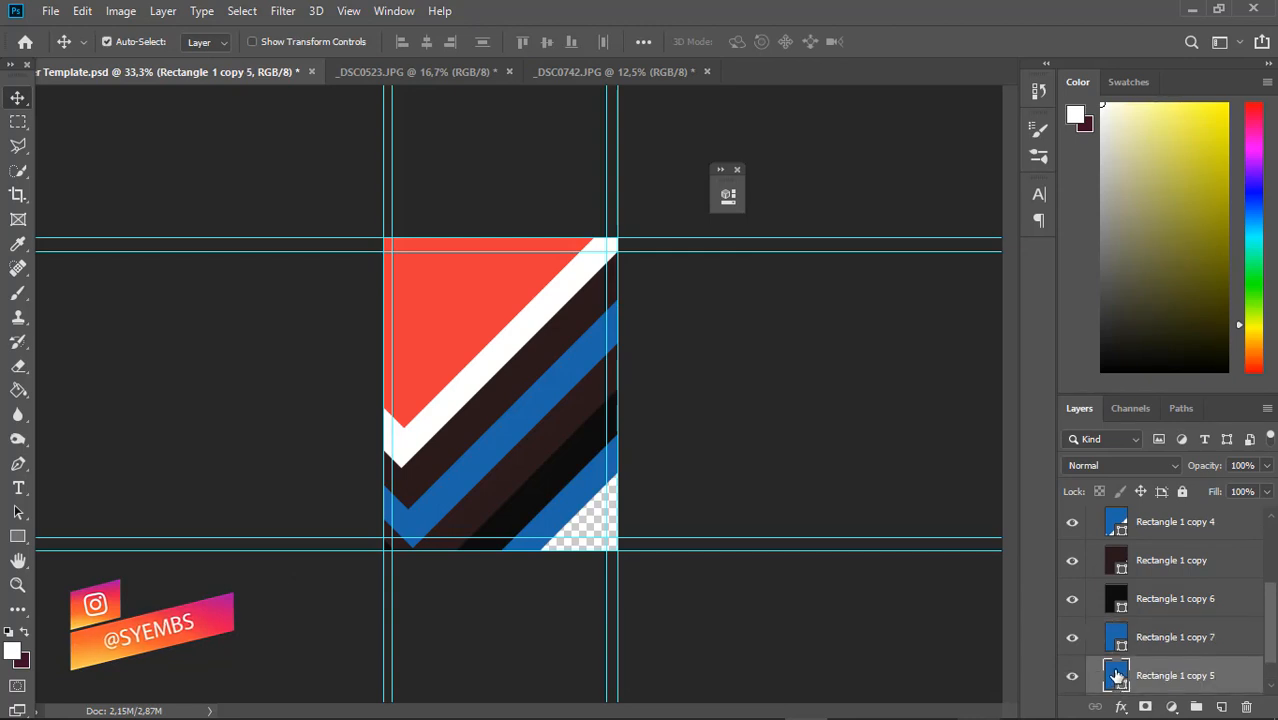
pyautogui.doubleClick(1117, 678)
pyautogui.click(502, 343)
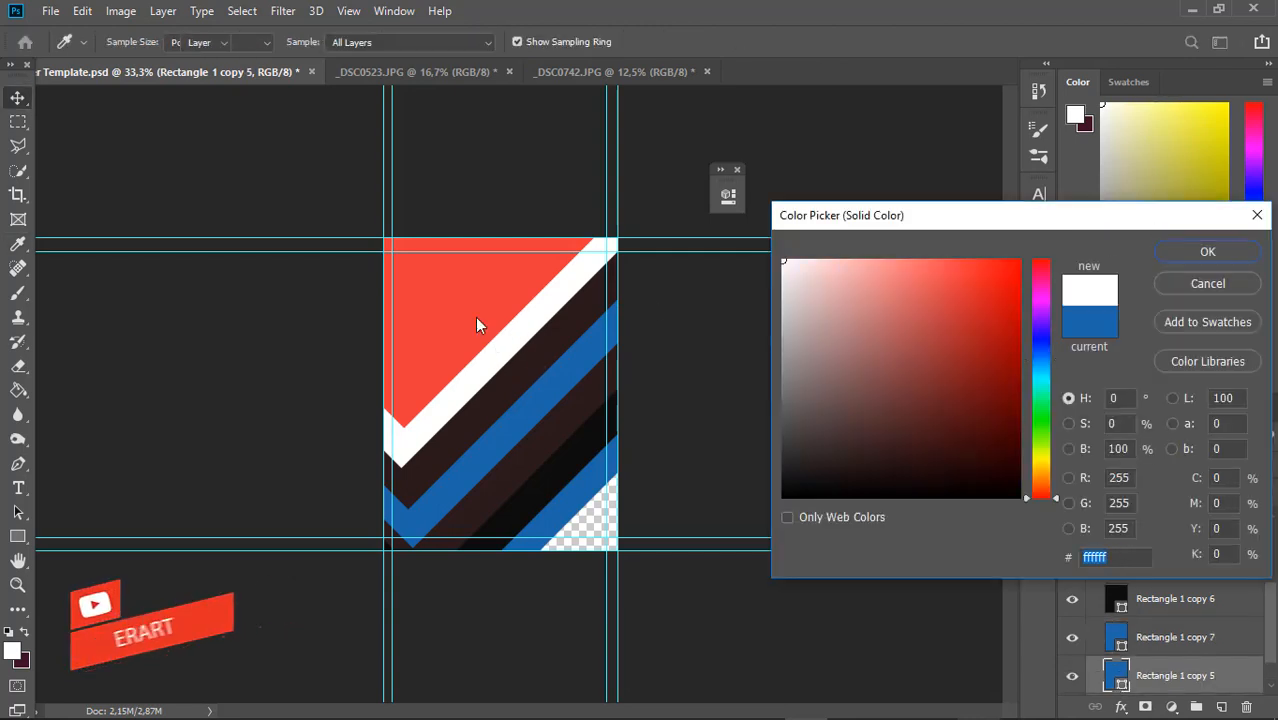
pyautogui.press('Return')
pyautogui.hotkey('ctrl', 't')
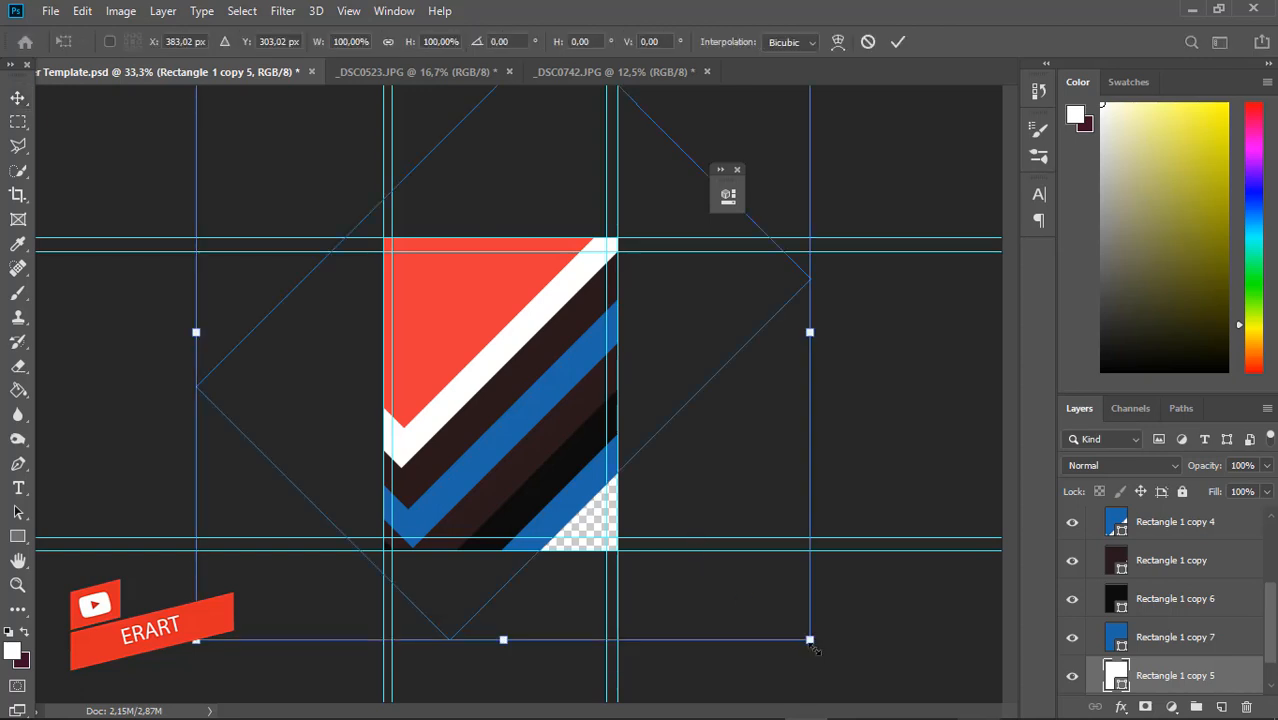
pyautogui.moveTo(814, 649); pyautogui.dragTo(840, 673)
pyautogui.press('Return')
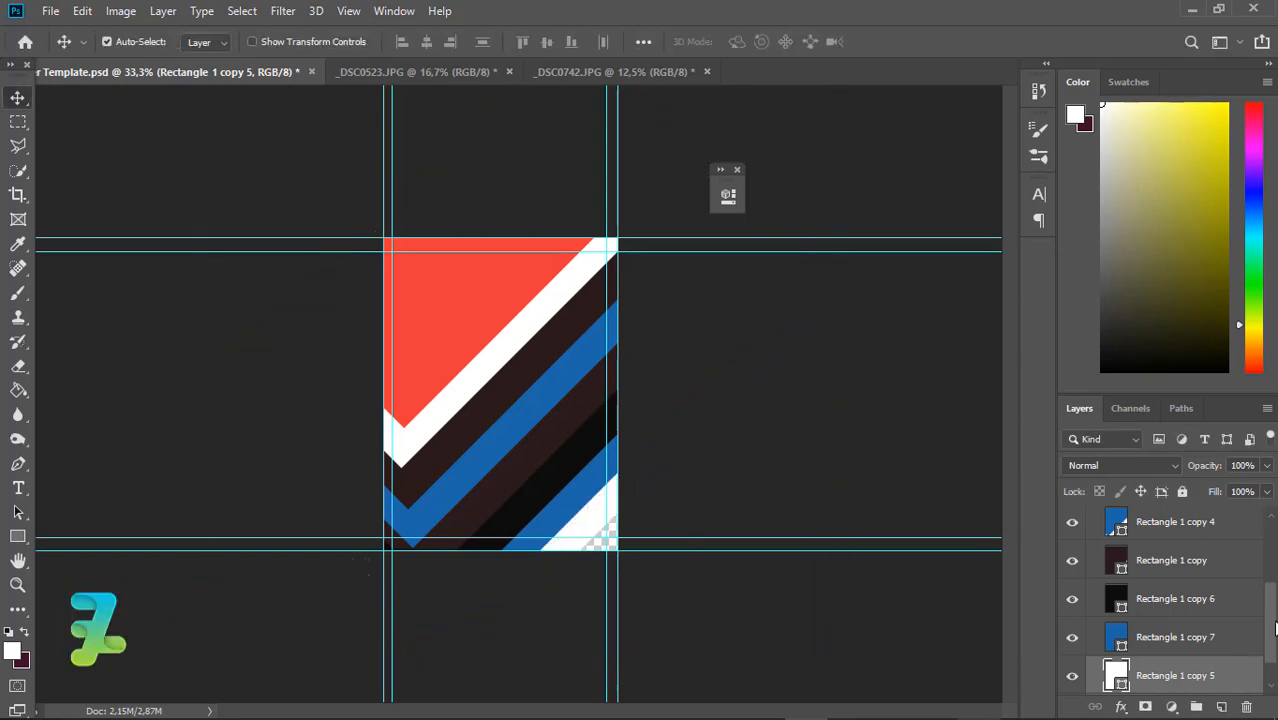
# Recolour the bottom stripe red and enlarge it to about 106.5% to fill the corner.
pyautogui.scroll(-1, 1275, 627)
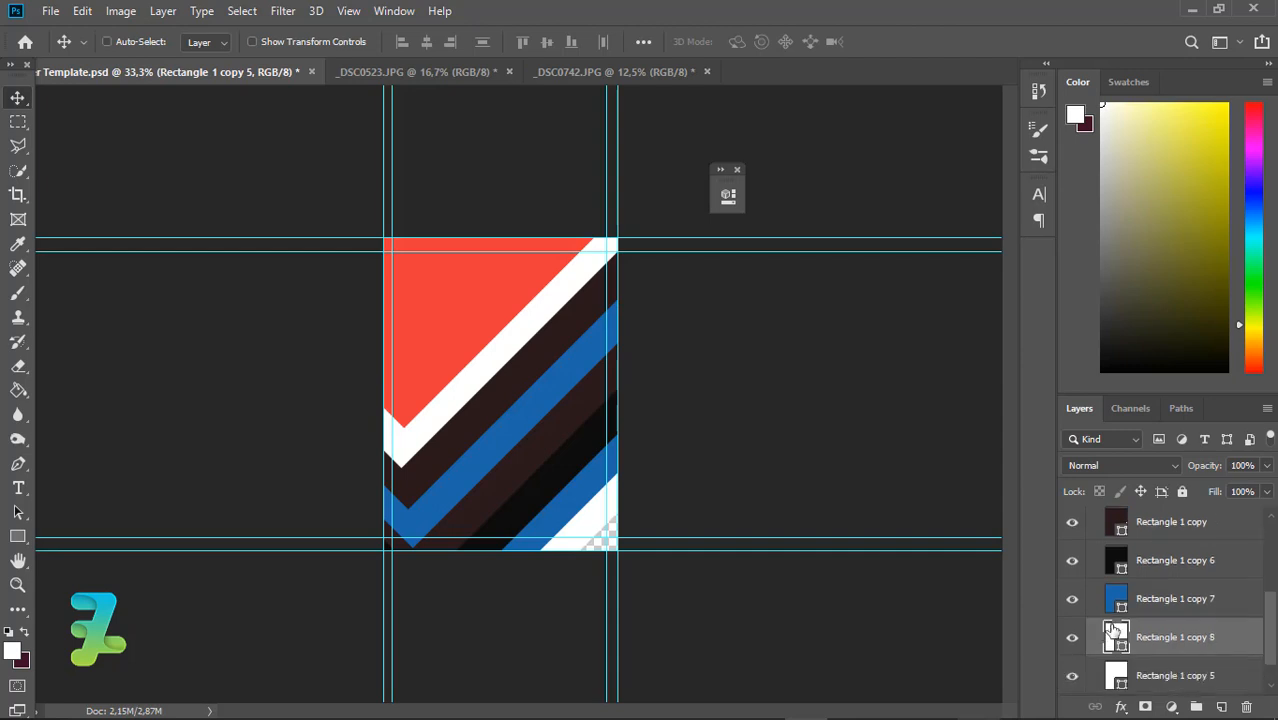
pyautogui.click(1117, 676)
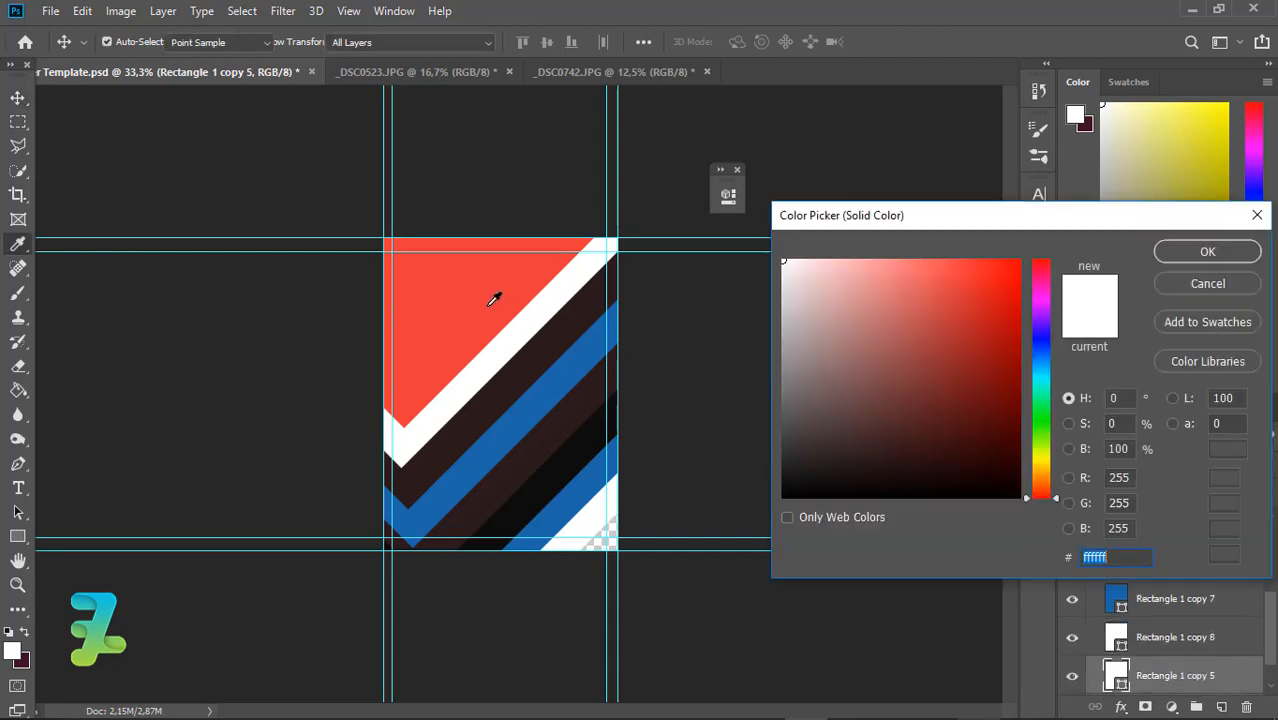
pyautogui.click(494, 294)
pyautogui.press('Return')
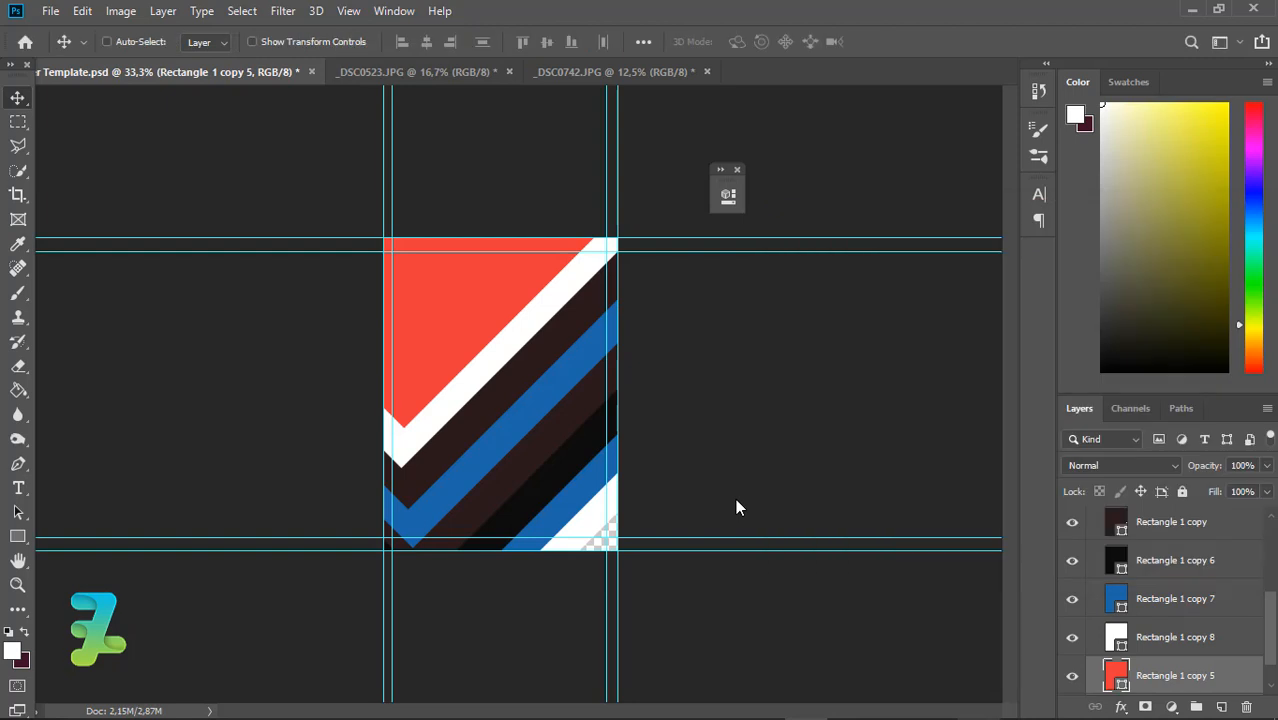
pyautogui.hotkey('ctrl', 't')
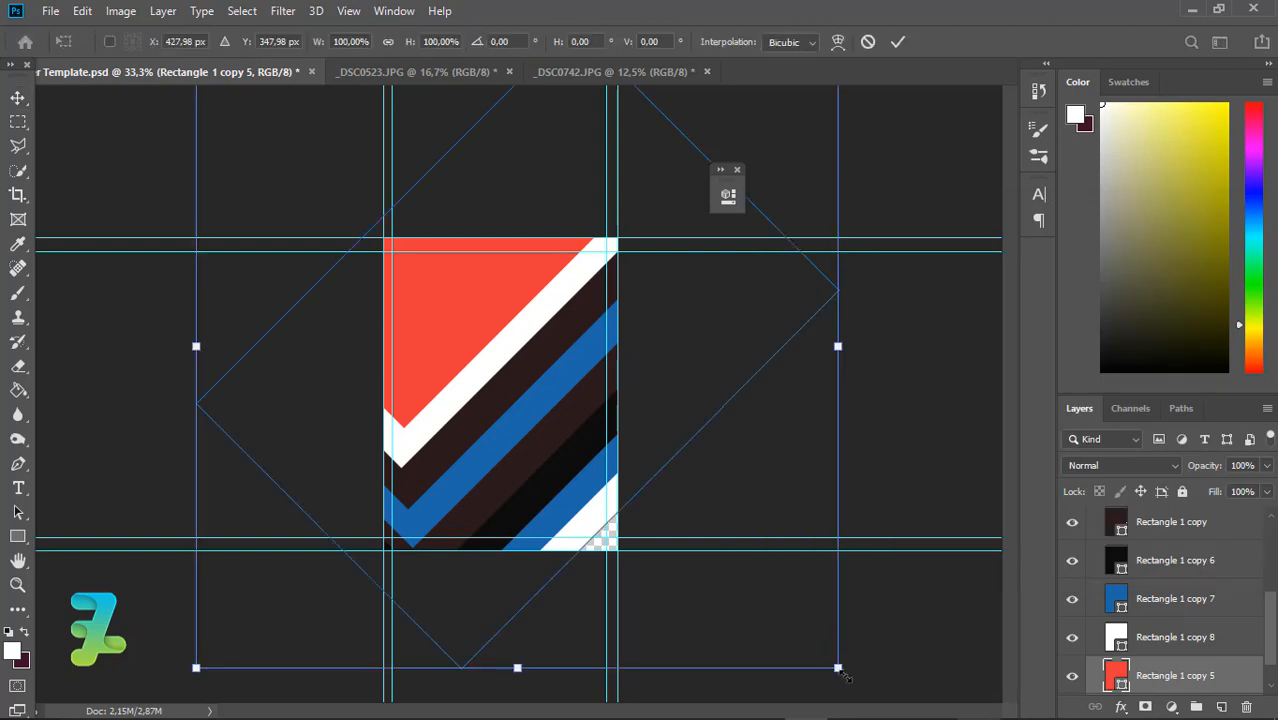
pyautogui.moveTo(845, 677); pyautogui.dragTo(886, 707)
pyautogui.press('Return')
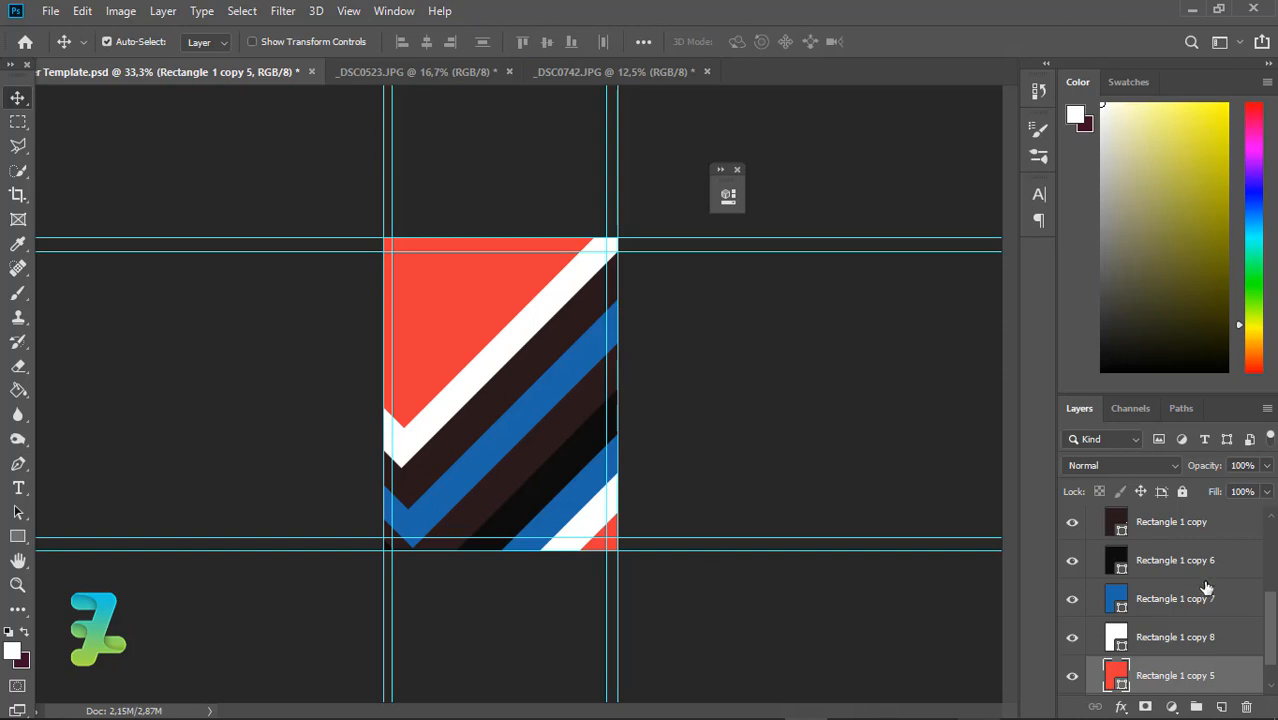
pyautogui.moveTo(1272, 624); pyautogui.dragTo(1272, 580)
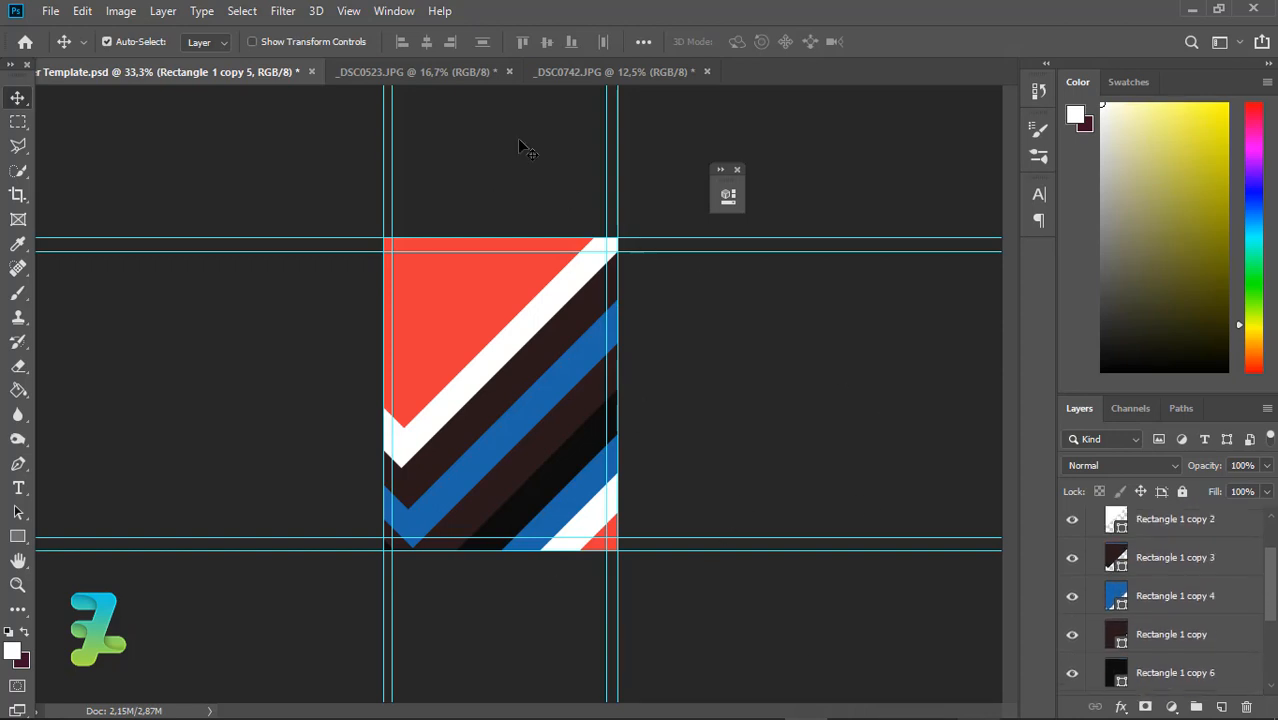
pyautogui.click(447, 71)
# Bring the _DSC0523.JPG railway photo into the poster and clip it to the white stripe.
pyautogui.rightClick(447, 71)
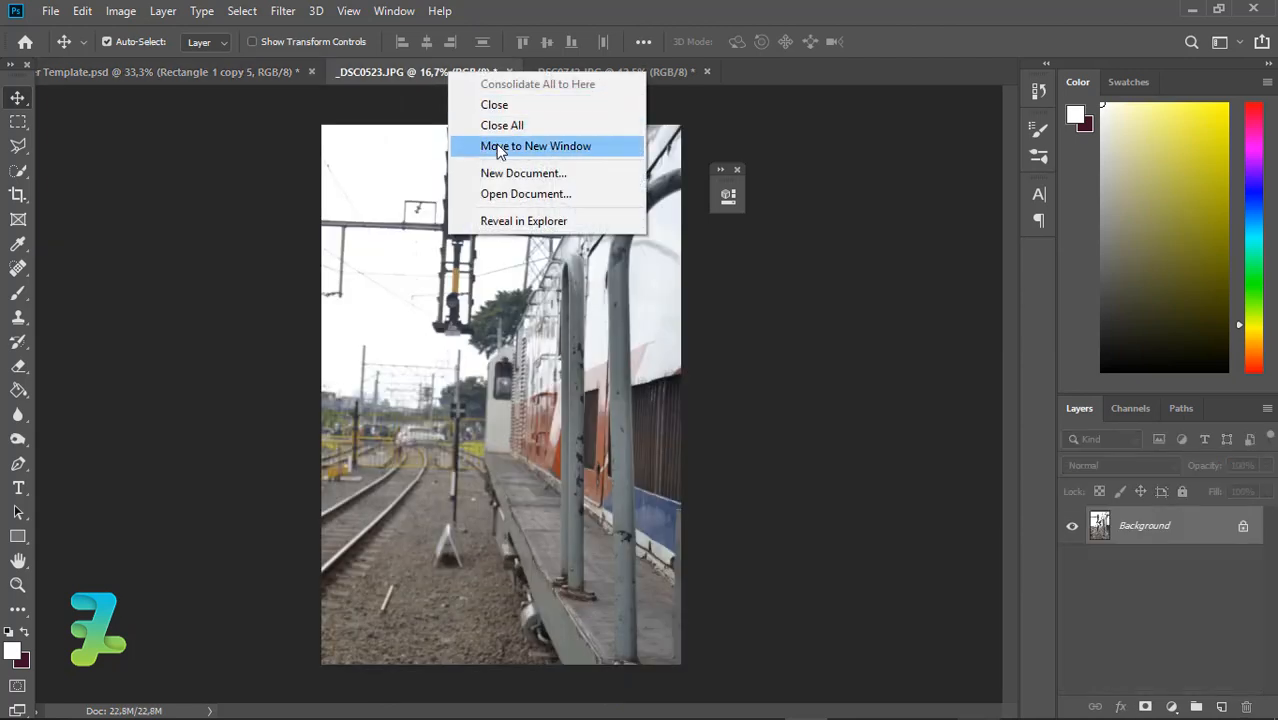
pyautogui.click(535, 146)
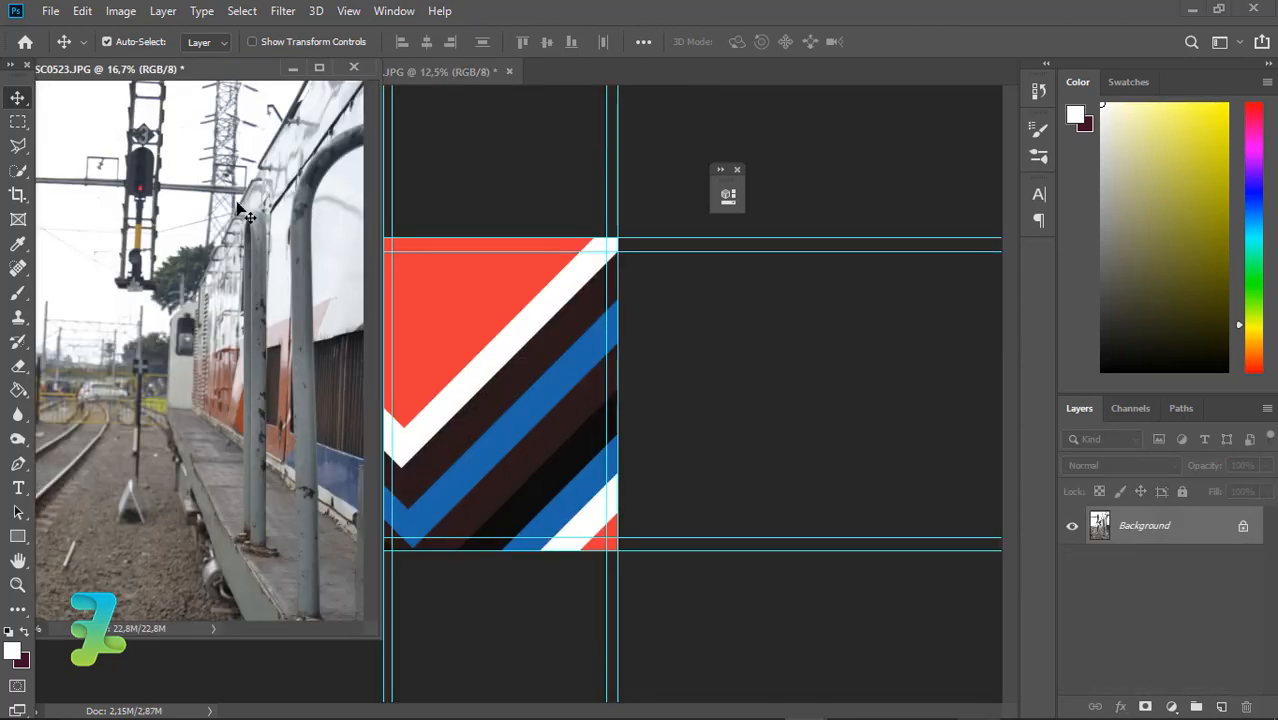
pyautogui.moveTo(404, 306); pyautogui.dragTo(489, 333)
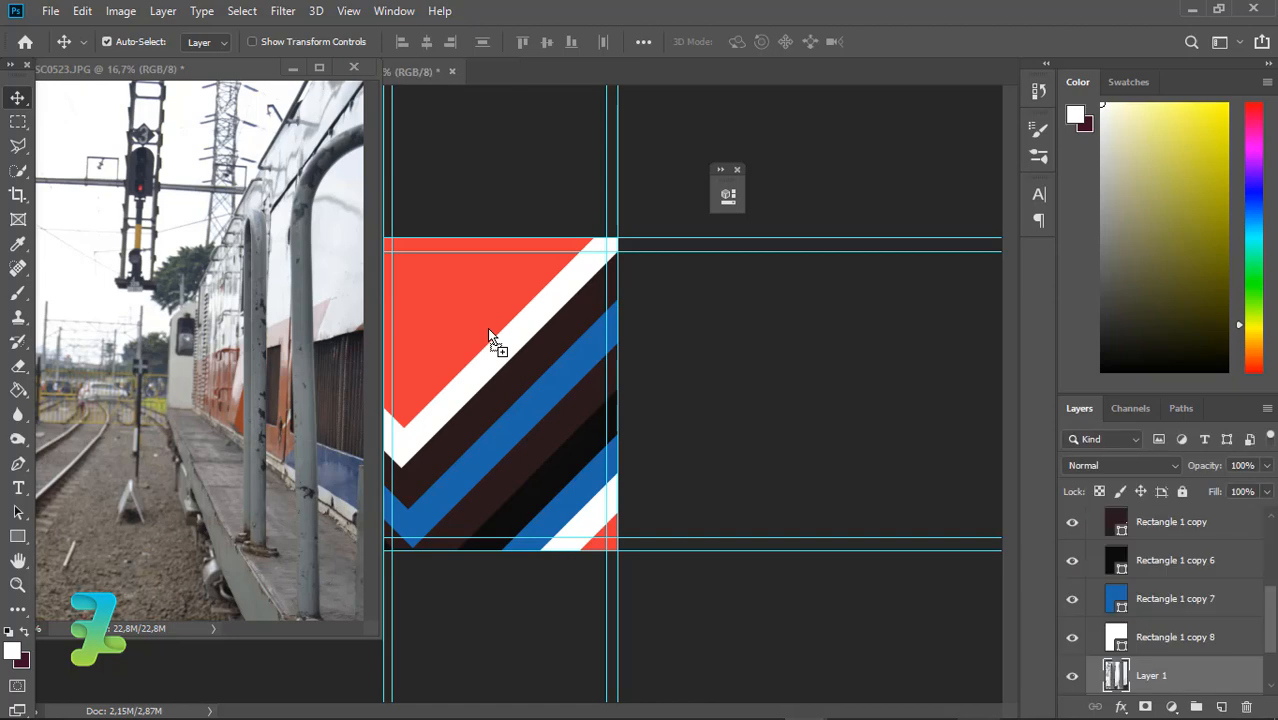
pyautogui.moveTo(1119, 680); pyautogui.dragTo(1230, 555)
pyautogui.rightClick(1240, 568)
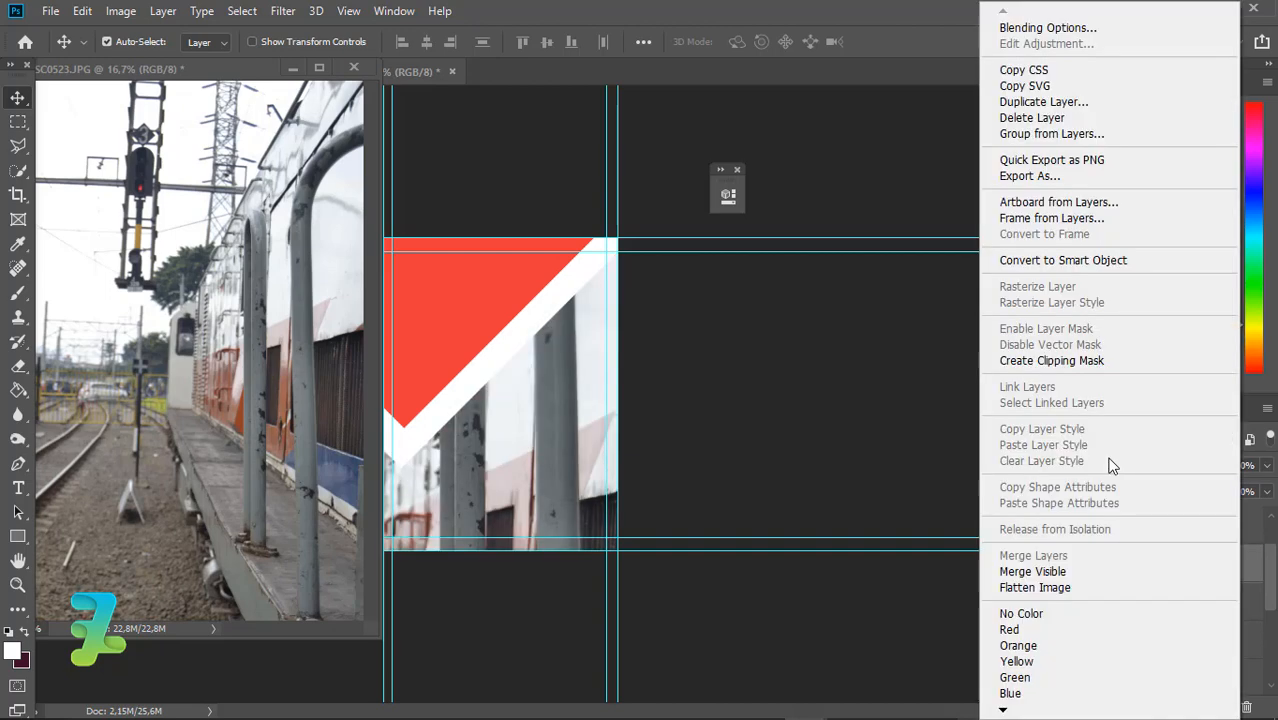
pyautogui.click(1045, 362)
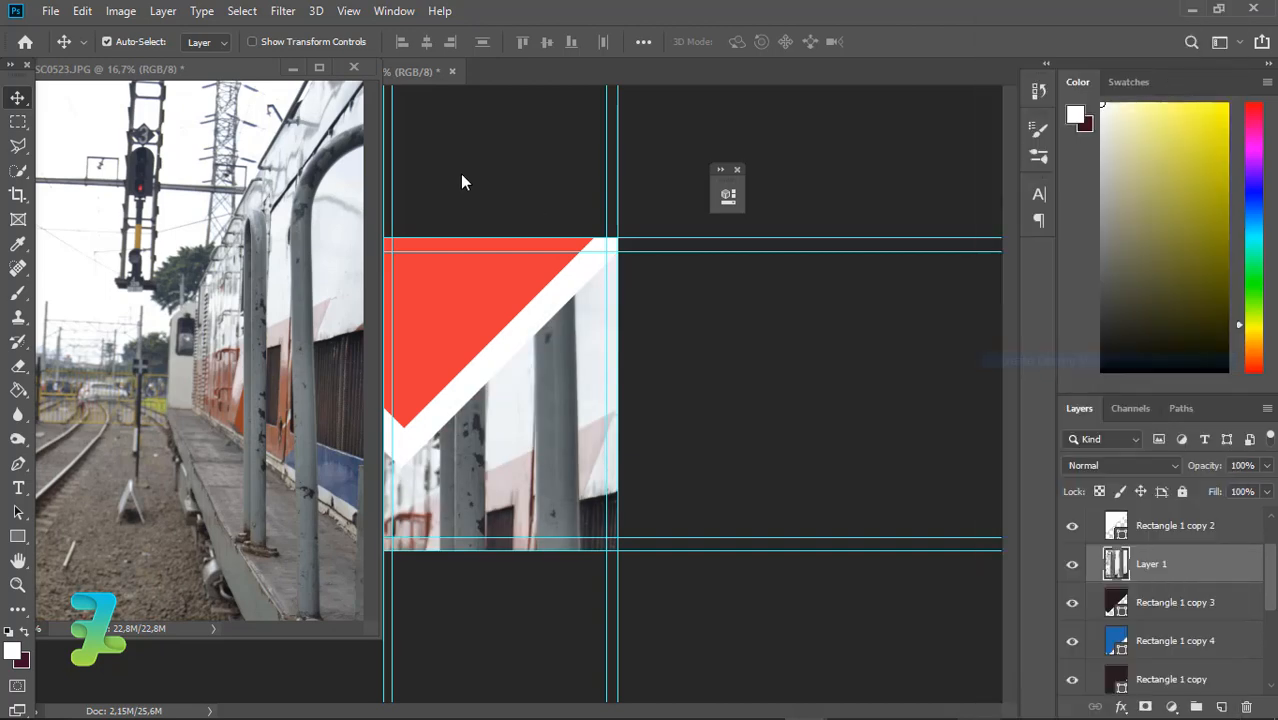
pyautogui.click(352, 80)
pyautogui.click(353, 67)
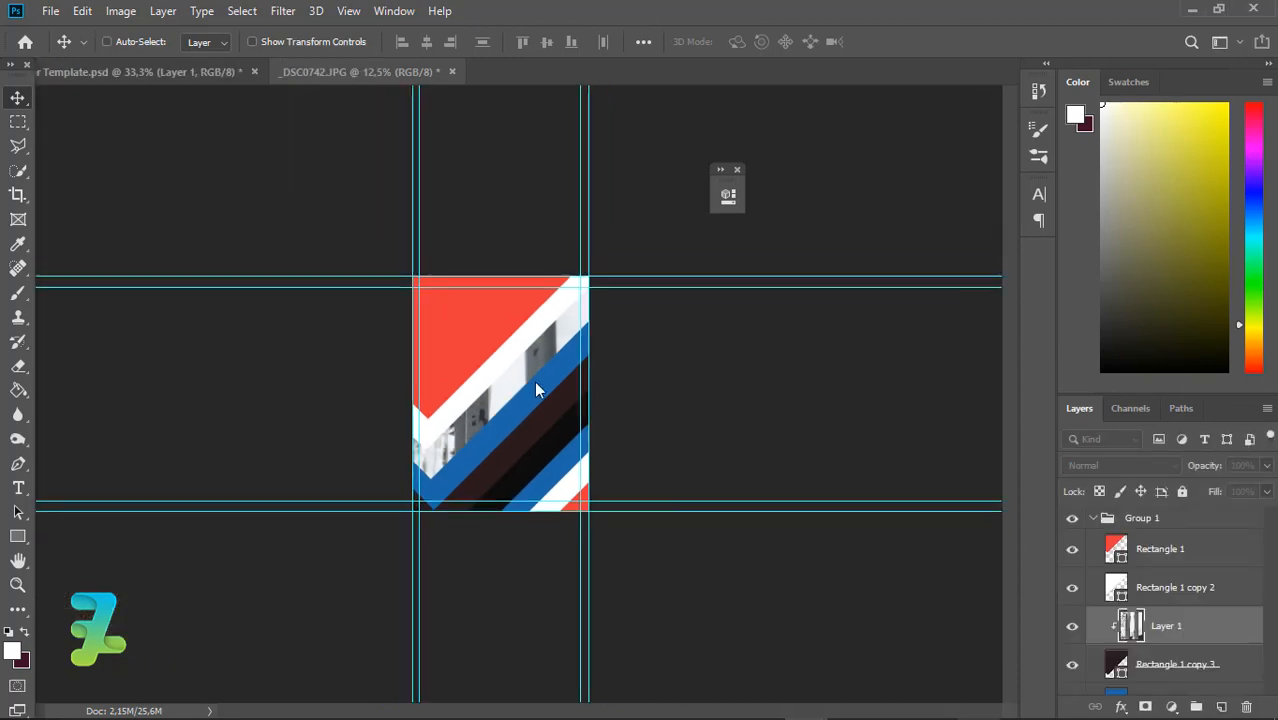
# Scale the railway photo down to about 33% and position it over the stripe.
pyautogui.hotkey('ctrl', 't')
pyautogui.hotkey('ctrl', '-')
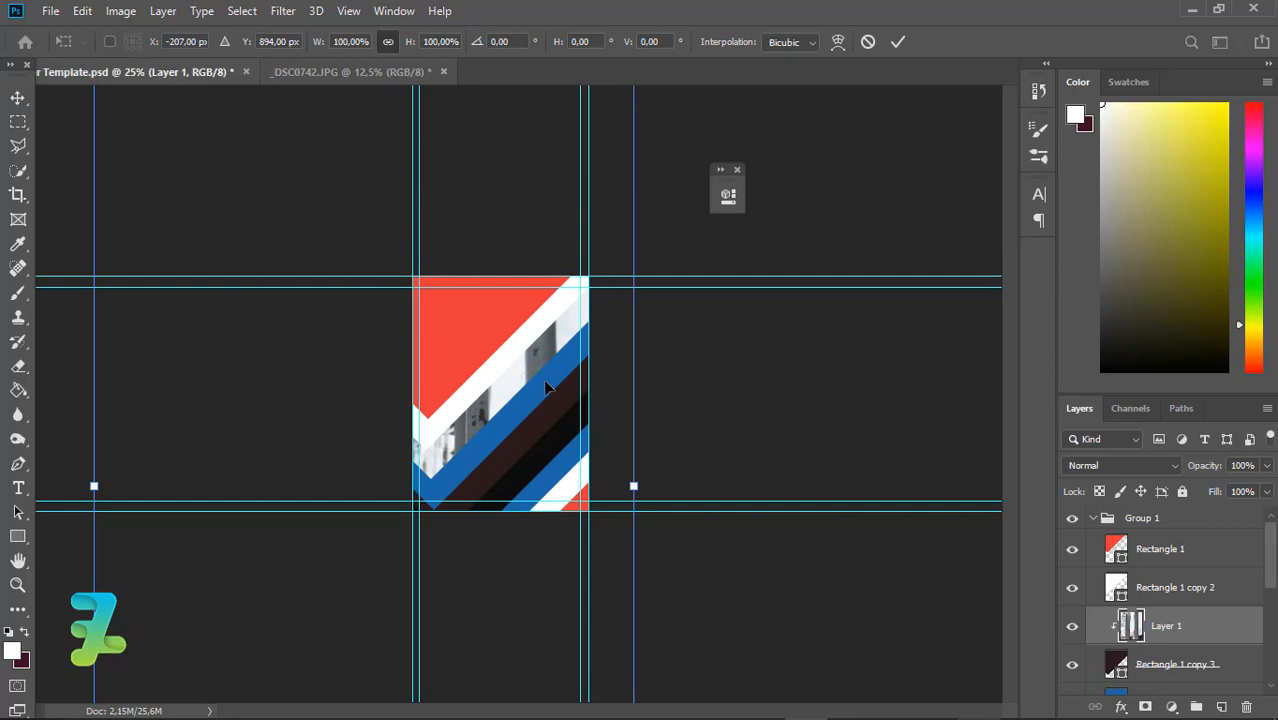
pyautogui.hotkey('ctrl', '-')
pyautogui.moveTo(297, 240); pyautogui.dragTo(385, 368)
pyautogui.moveTo(458, 483); pyautogui.dragTo(484, 374)
pyautogui.moveTo(594, 538); pyautogui.dragTo(560, 467)
pyautogui.hotkey('ctrl', '+')
pyautogui.hotkey('ctrl', '+')
pyautogui.hotkey('ctrl', '+')
pyautogui.hotkey('ctrl', '+')
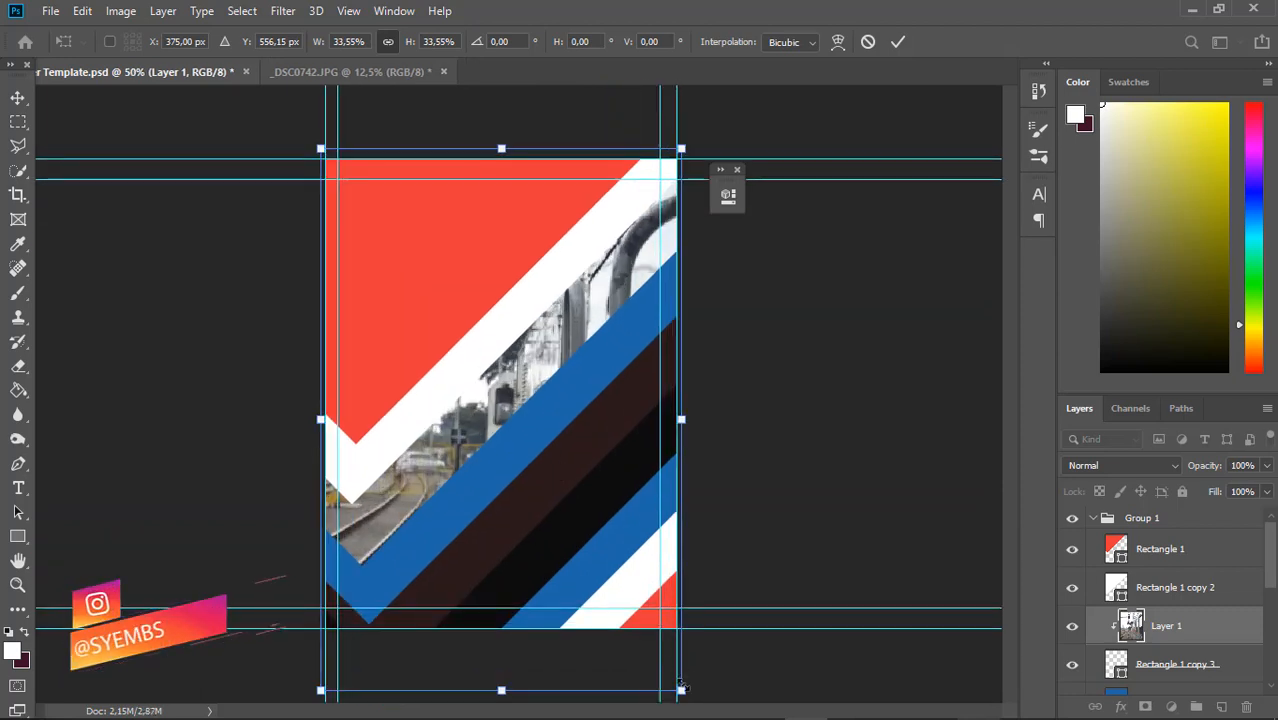
pyautogui.moveTo(677, 677); pyautogui.dragTo(678, 681)
pyautogui.press('Return')
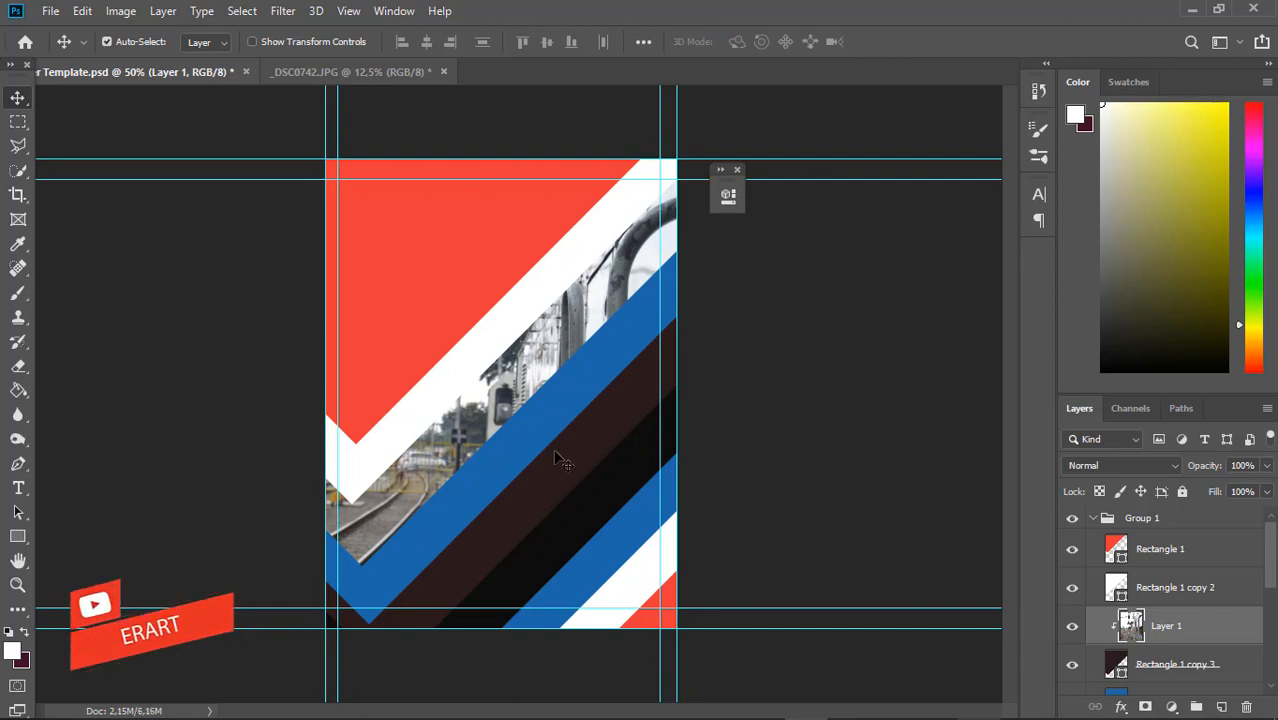
# Drag the _DSC0742 station photo into the poster, place it below Rectangle 1 copy 4 and clip it.
pyautogui.click(339, 72)
pyautogui.rightClick(339, 73)
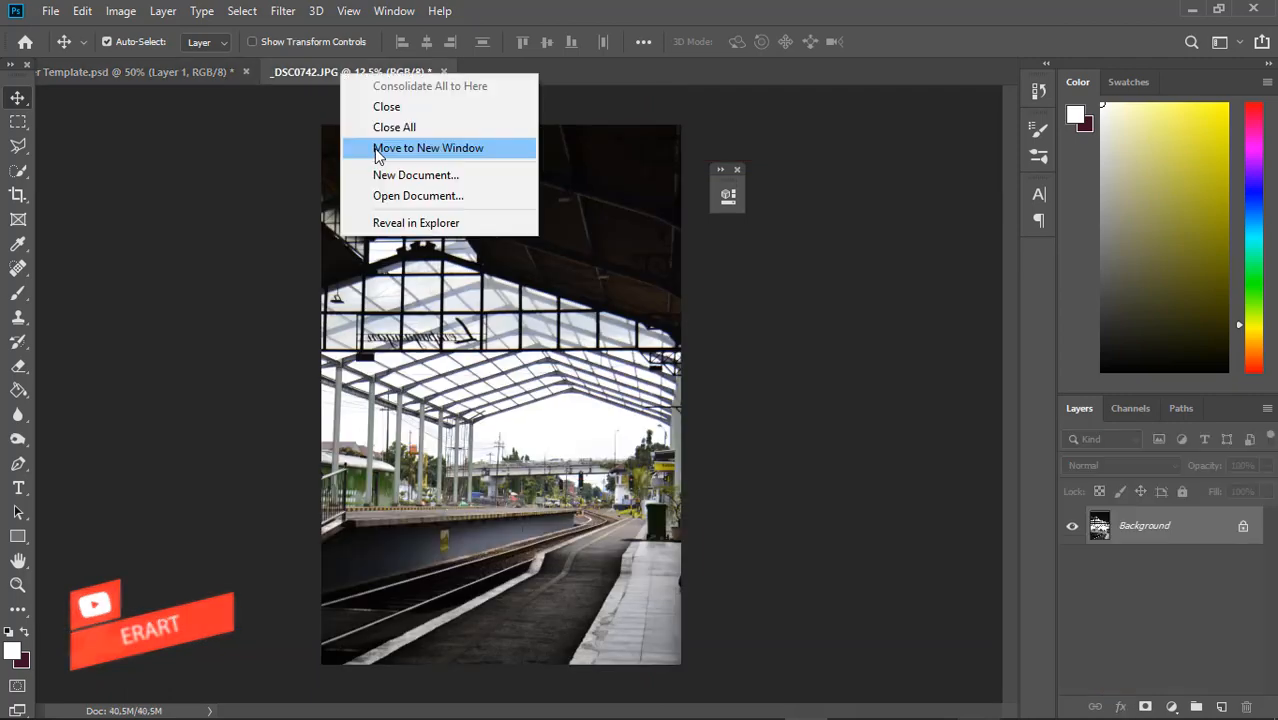
pyautogui.click(385, 147)
pyautogui.moveTo(208, 211); pyautogui.dragTo(540, 393)
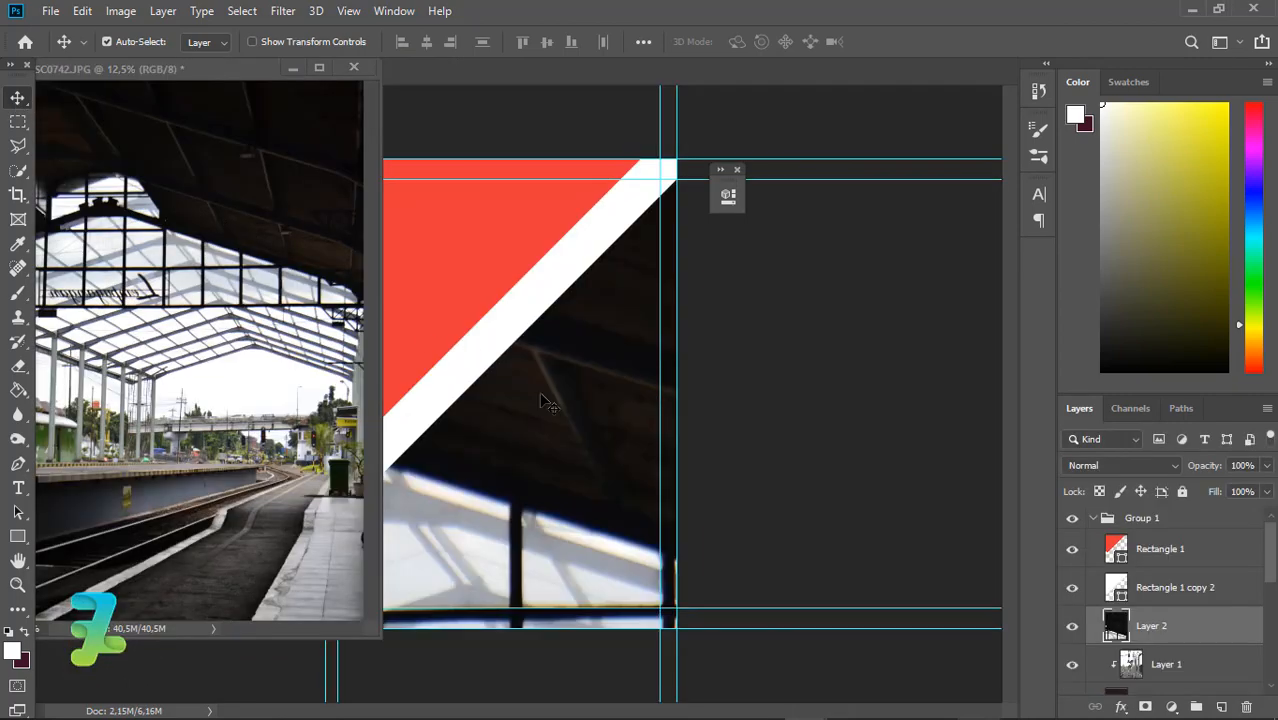
pyautogui.click(347, 69)
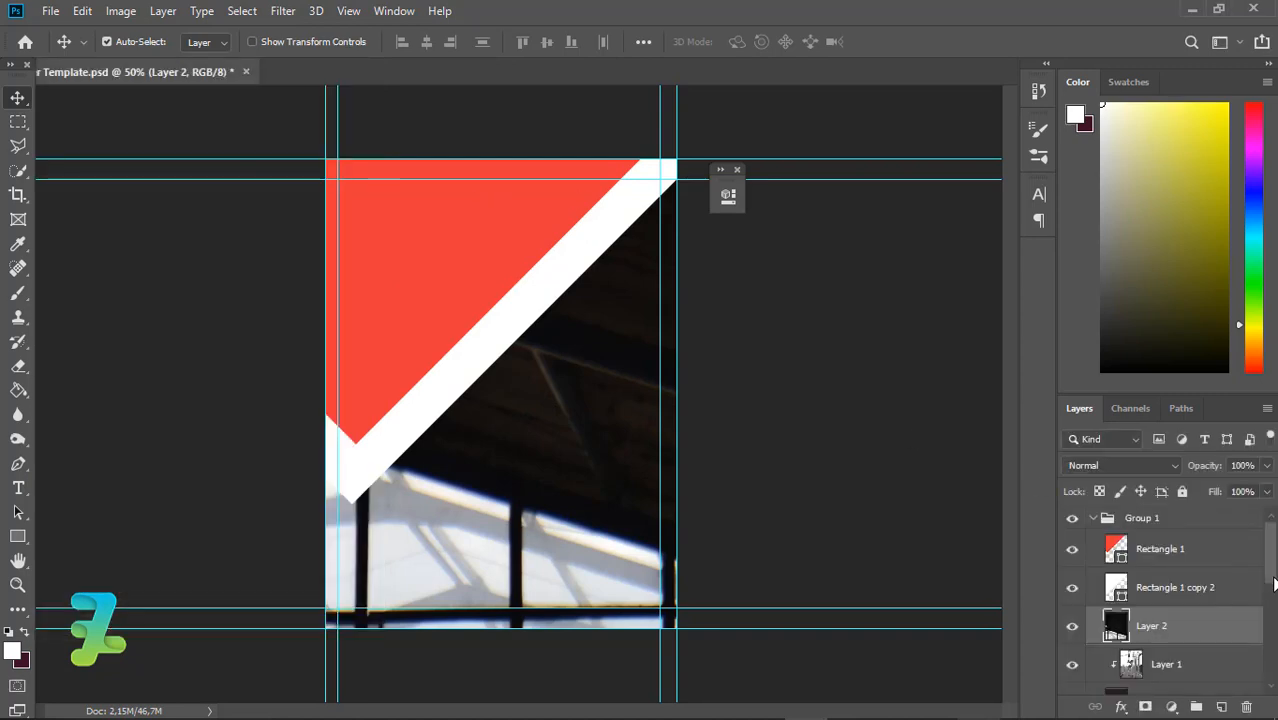
pyautogui.scroll(-2, 1250, 580)
pyautogui.moveTo(1221, 568); pyautogui.dragTo(1198, 658)
pyautogui.scroll(-2, 1226, 595)
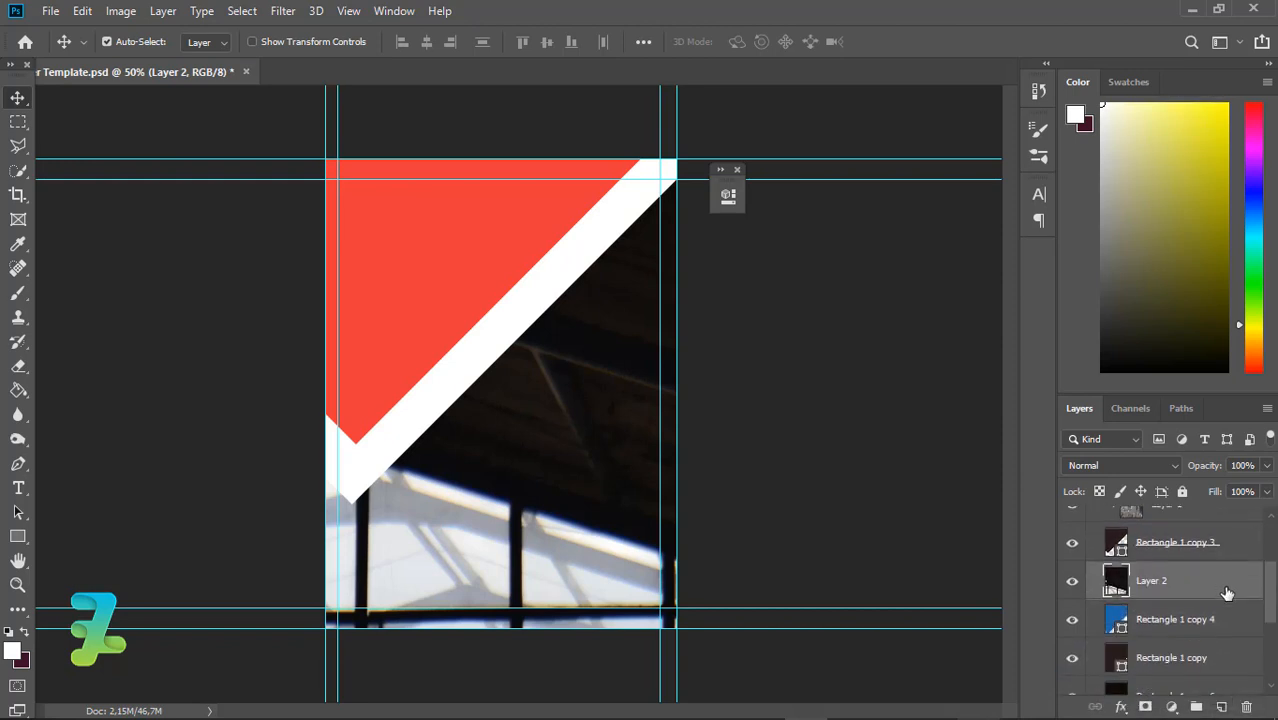
pyautogui.moveTo(1226, 593); pyautogui.dragTo(1232, 640)
pyautogui.rightClick(1232, 641)
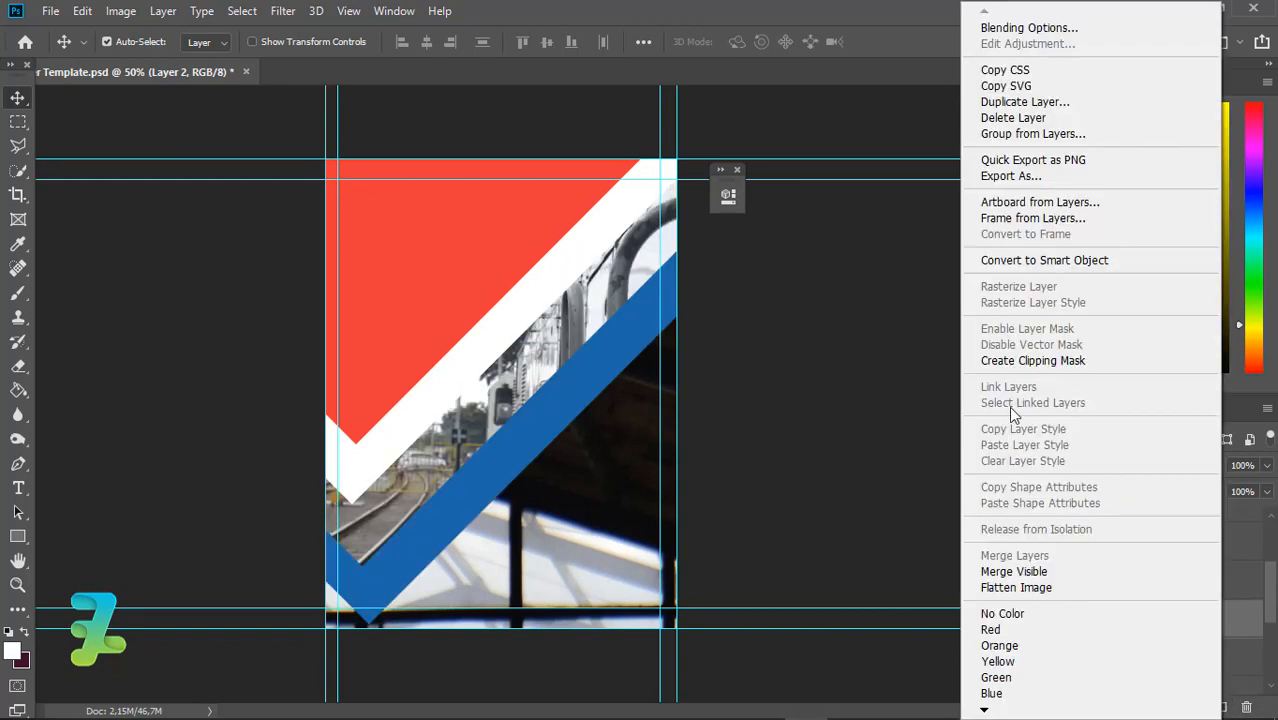
pyautogui.click(1016, 361)
# Scale the station photo down to about 26% and fit it over the poster.
pyautogui.hotkey('ctrl', '-')
pyautogui.hotkey('ctrl', '-')
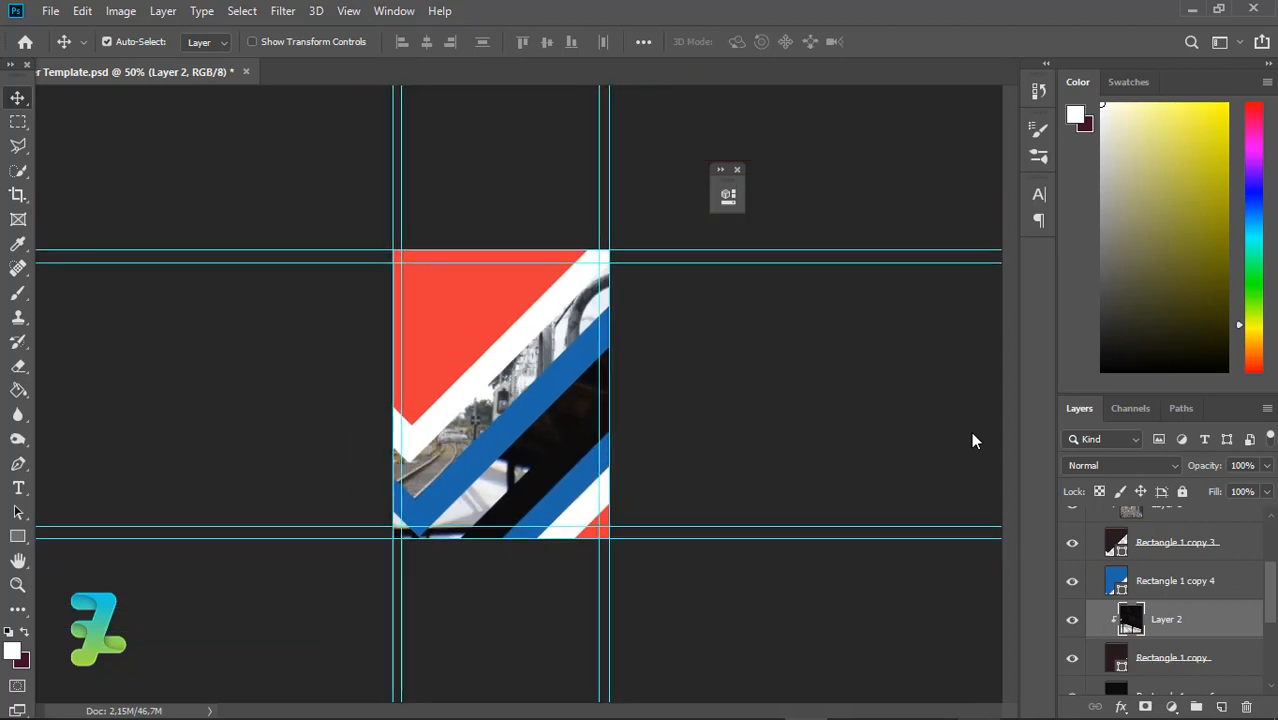
pyautogui.hotkey('ctrl', 't')
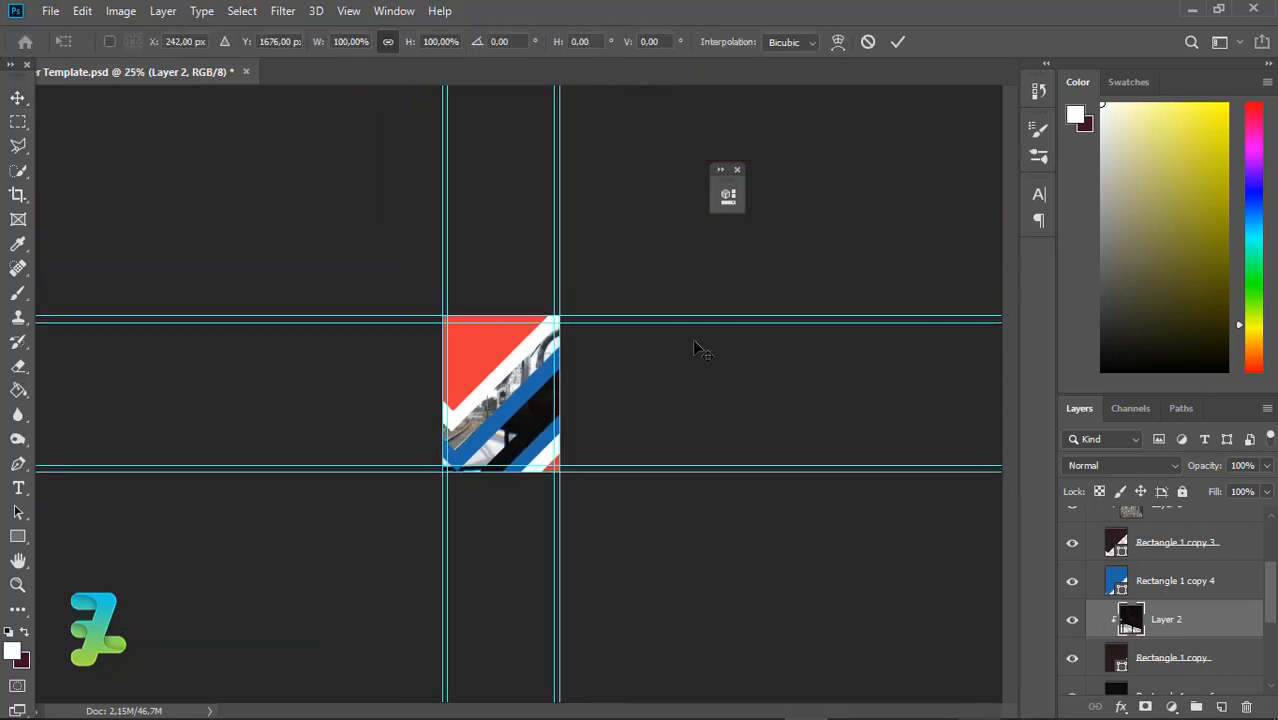
pyautogui.moveTo(717, 222); pyautogui.dragTo(561, 286)
pyautogui.moveTo(293, 236); pyautogui.dragTo(371, 351)
pyautogui.moveTo(418, 523); pyautogui.dragTo(442, 497)
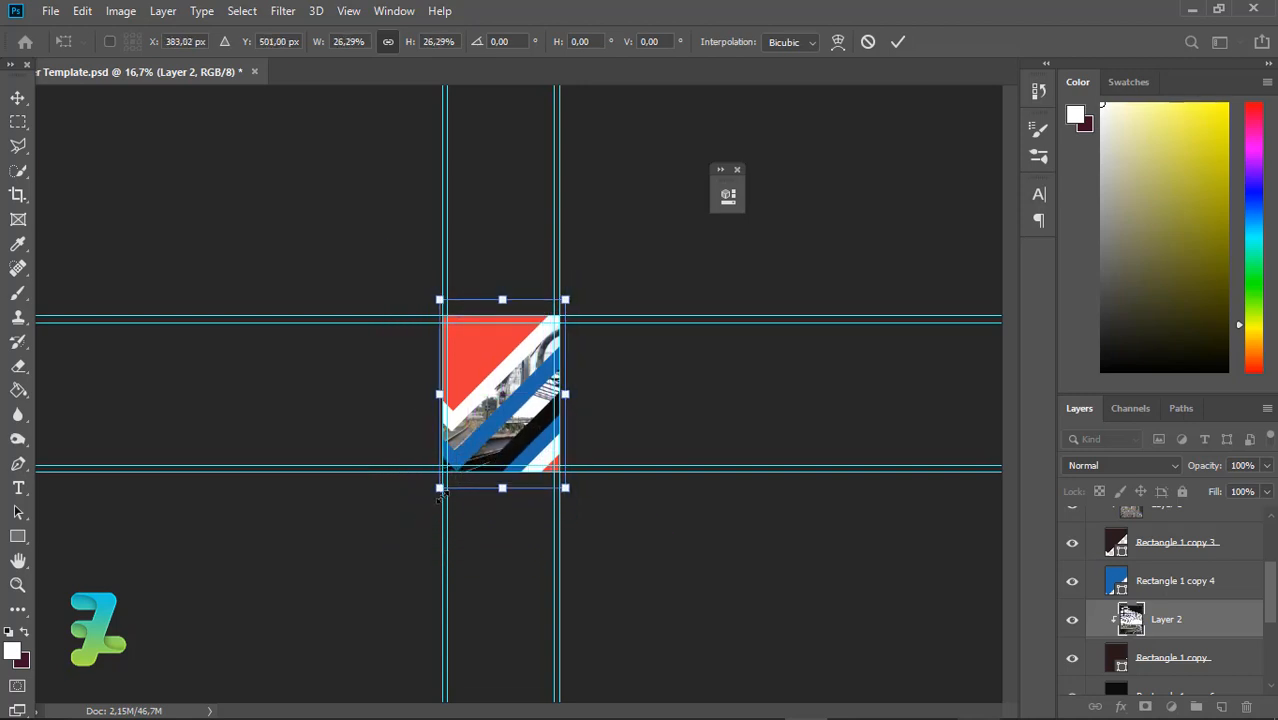
pyautogui.press('Return')
pyautogui.hotkey('ctrl', '+')
pyautogui.hotkey('ctrl', '+')
pyautogui.hotkey('ctrl', '+')
pyautogui.hotkey('ctrl', '+')
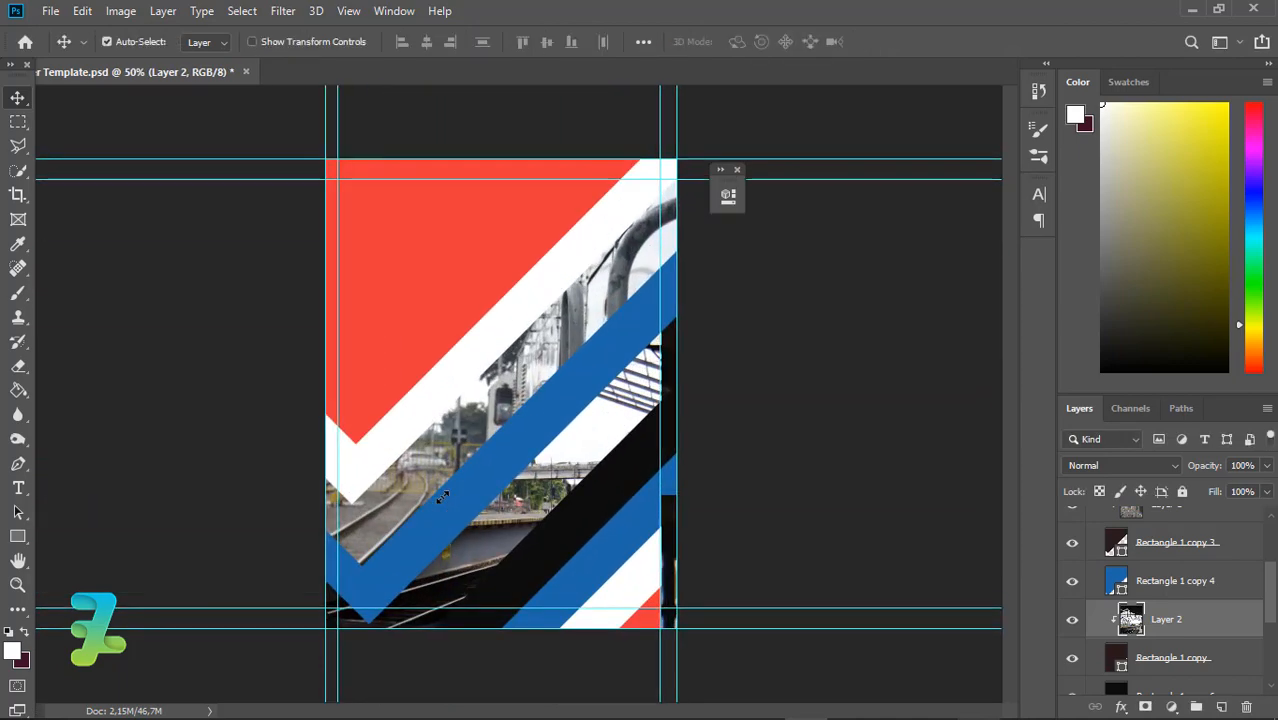
pyautogui.hotkey('ctrl', '-')
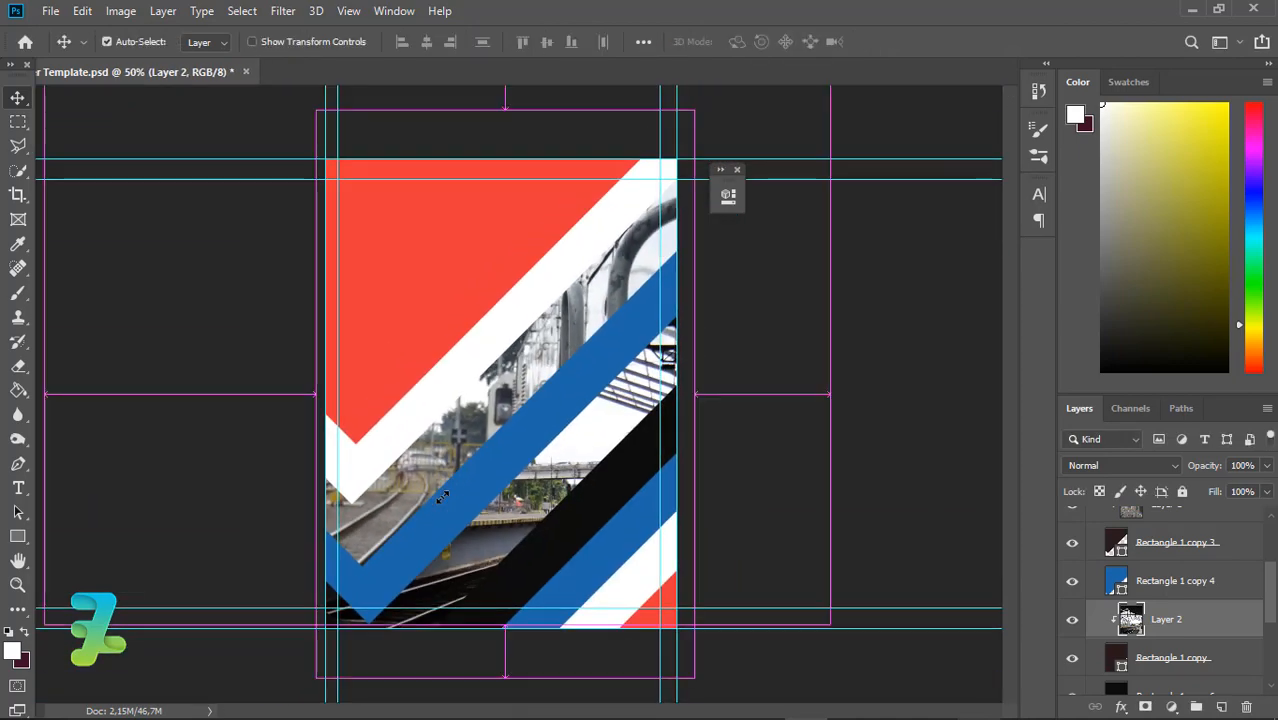
pyautogui.hotkey('ctrl', '-')
pyautogui.hotkey('ctrl', '+')
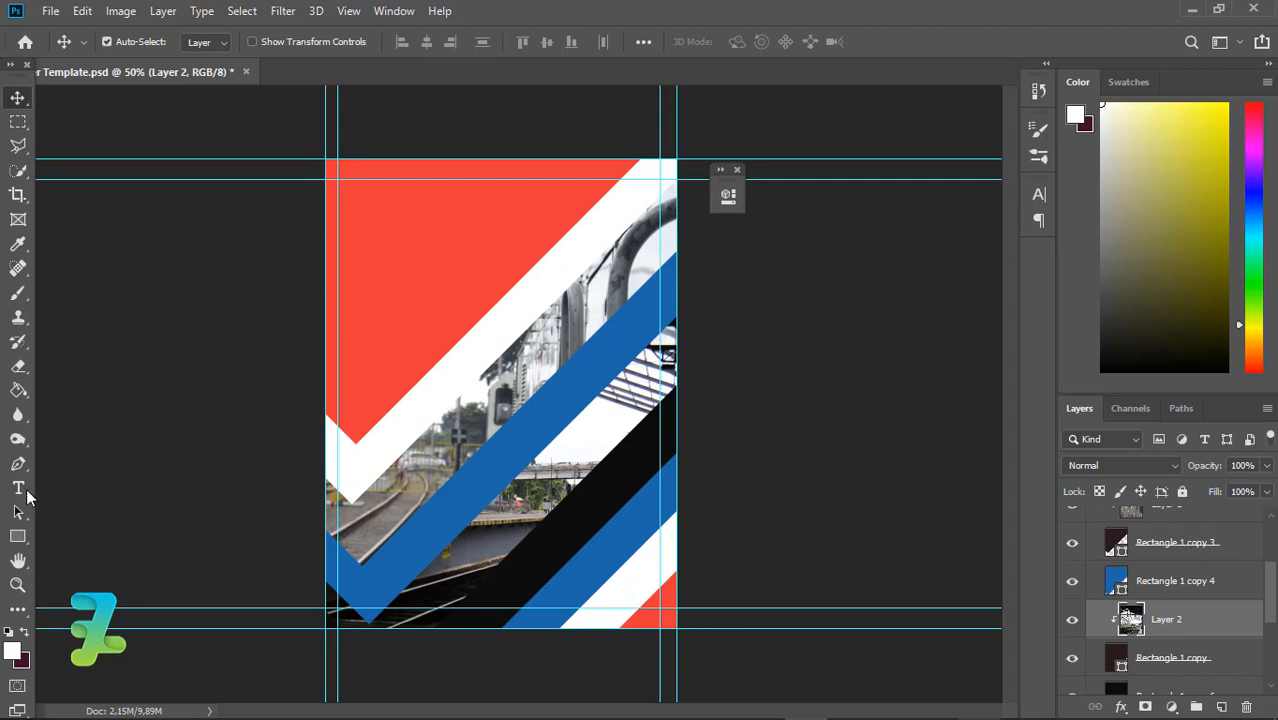
# Add an Exposure adjustment above Layer 1 and clip it to the railway photo.
pyautogui.scroll(4, 1105, 519)
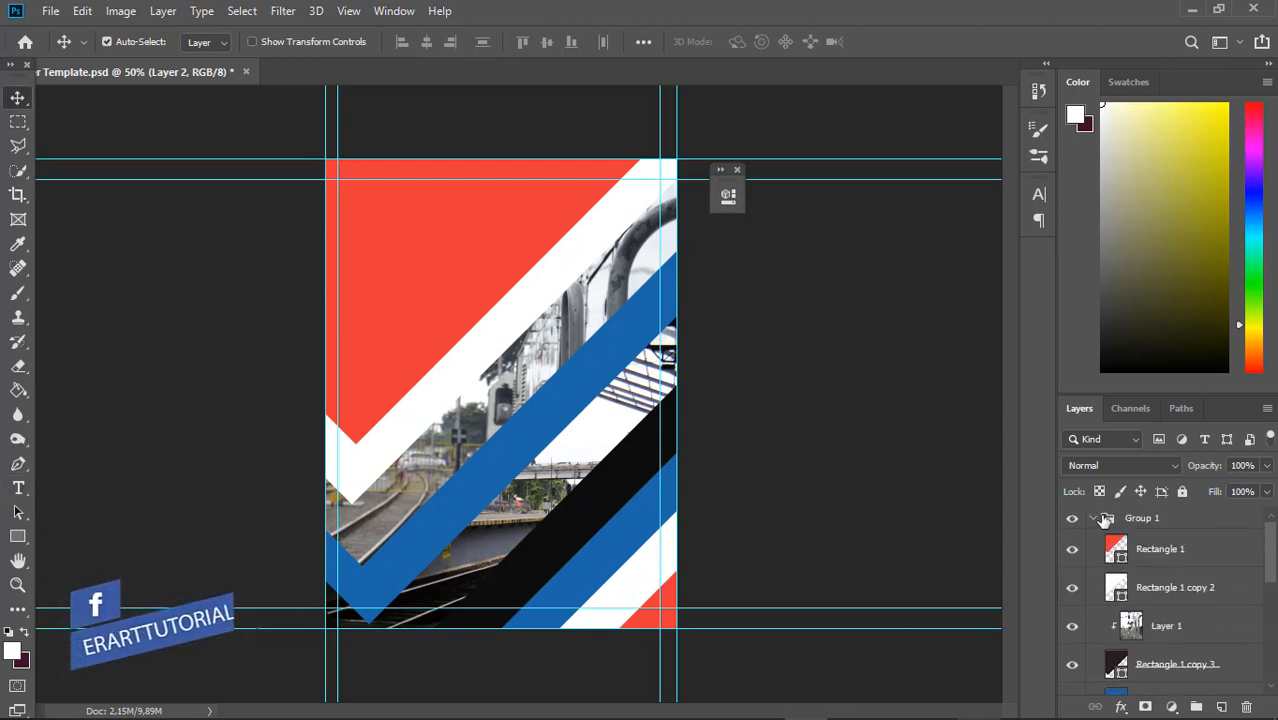
pyautogui.click(1094, 517)
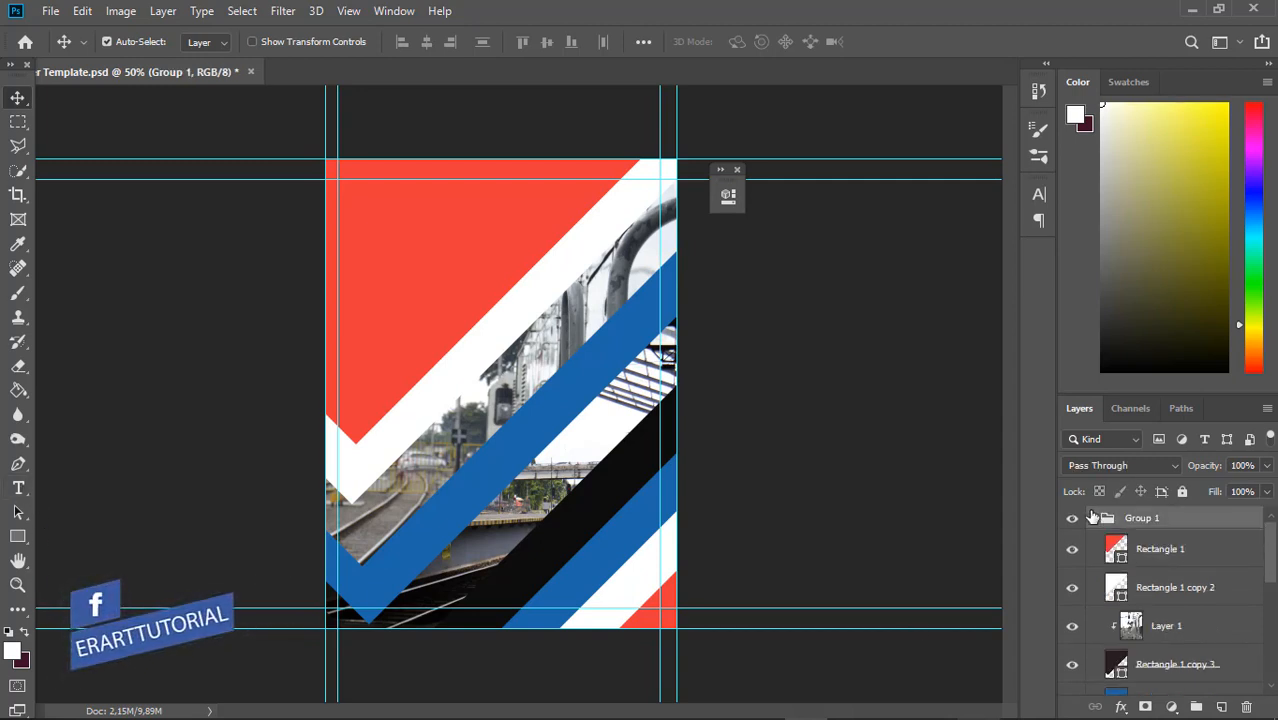
pyautogui.click(1141, 627)
pyautogui.click(1173, 707)
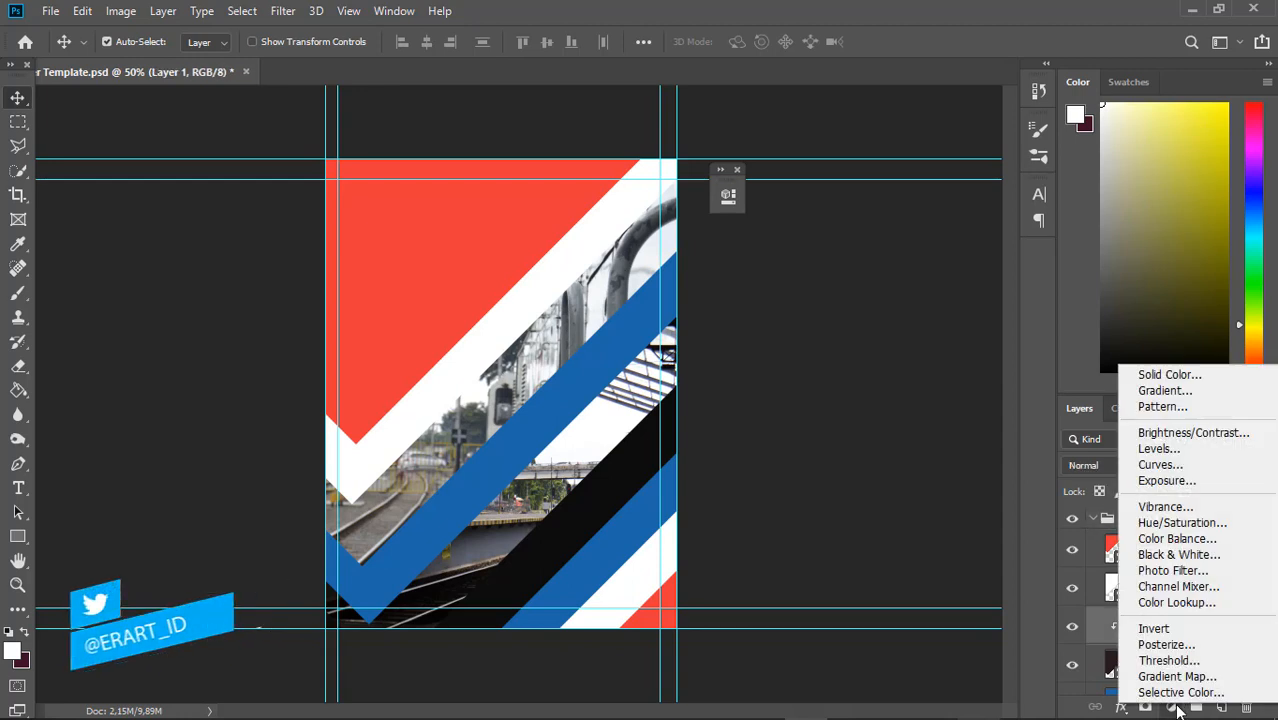
pyautogui.click(1176, 481)
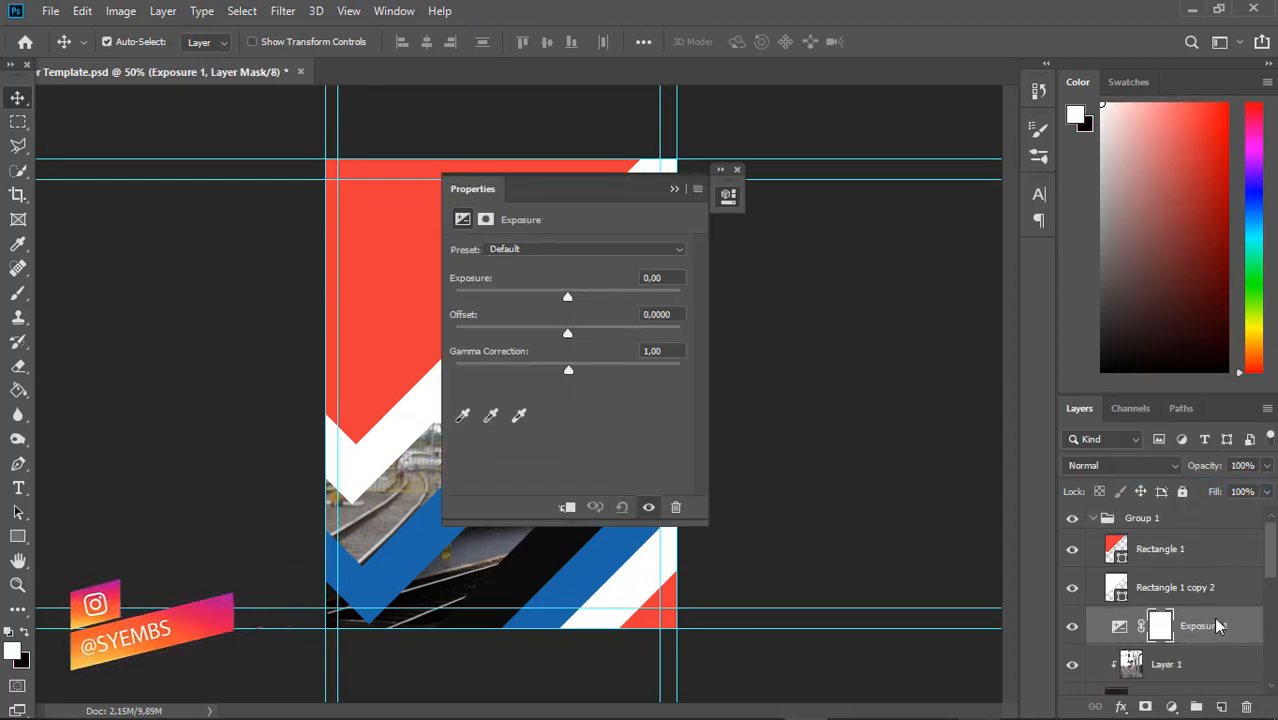
pyautogui.rightClick(1215, 625)
pyautogui.click(1056, 362)
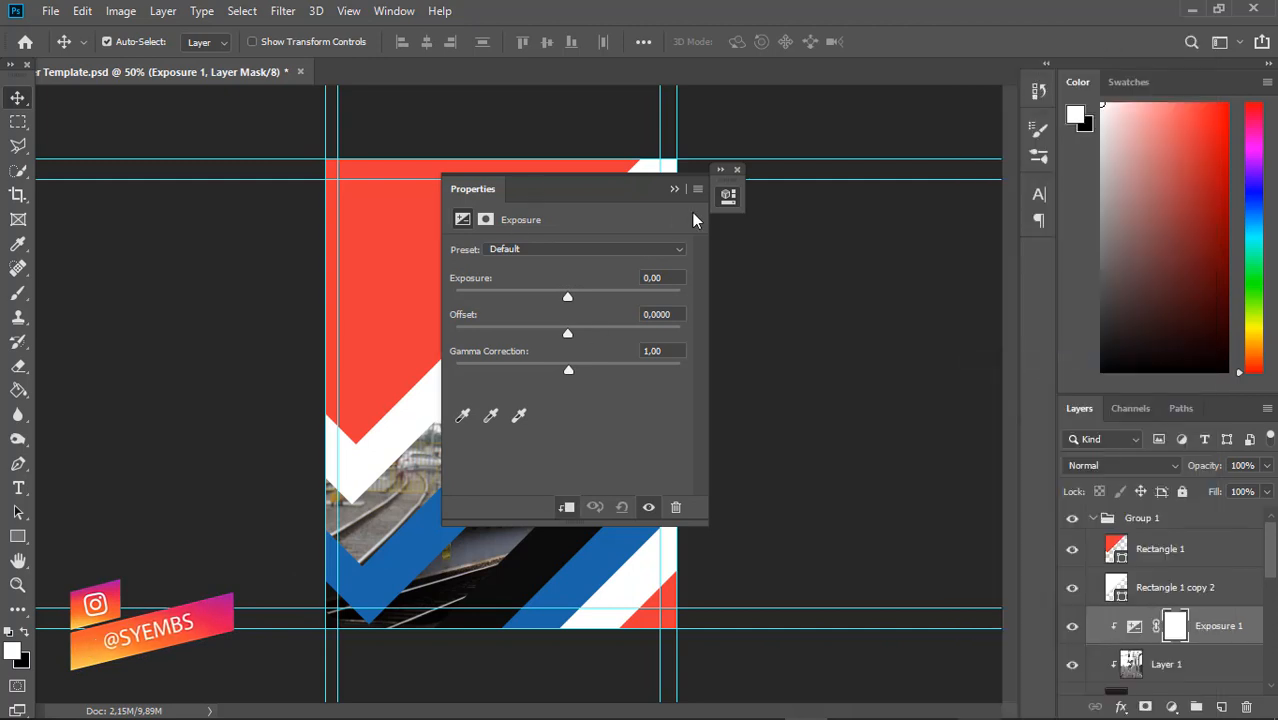
# Set exposure -0.67, offset +0.0833 and gamma 0.59 in the Exposure properties.
pyautogui.moveTo(638, 195); pyautogui.dragTo(907, 212)
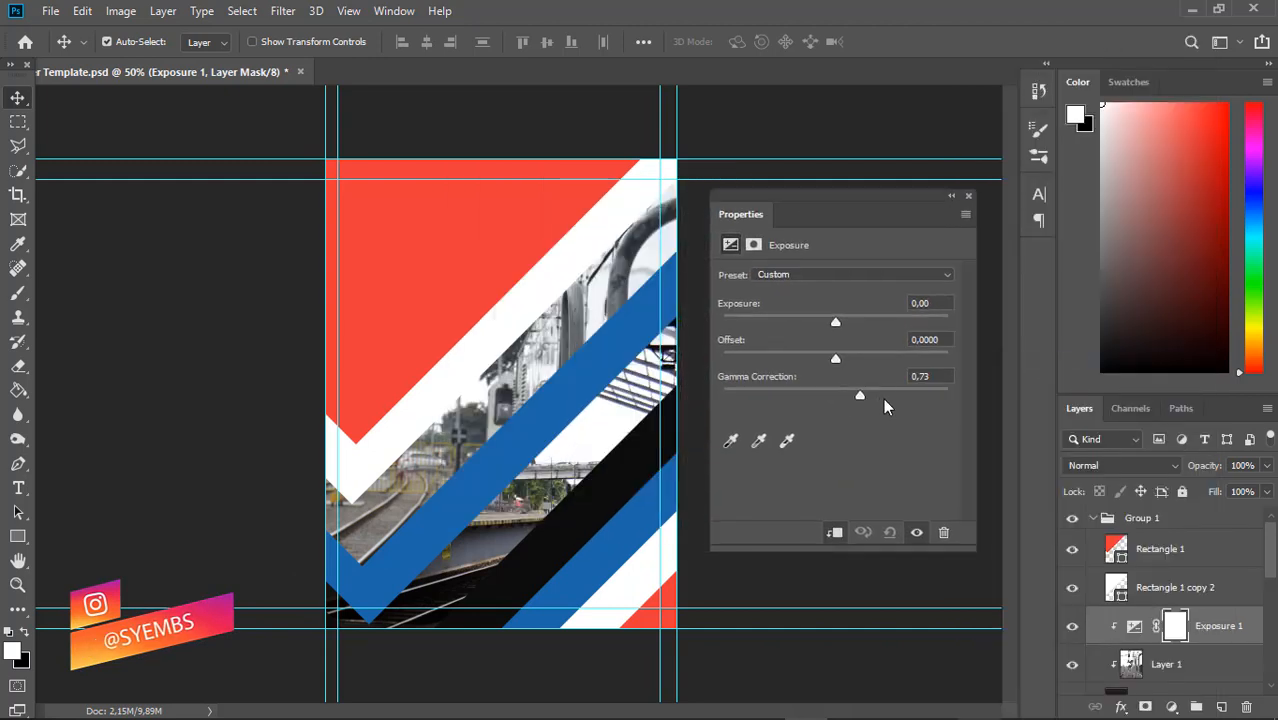
pyautogui.moveTo(892, 400); pyautogui.dragTo(893, 400)
pyautogui.moveTo(883, 400); pyautogui.dragTo(854, 364)
pyautogui.moveTo(836, 322)
pyautogui.mouseDown()
pyautogui.moveTo(882, 330)
pyautogui.moveTo(824, 325)
pyautogui.mouseUp()
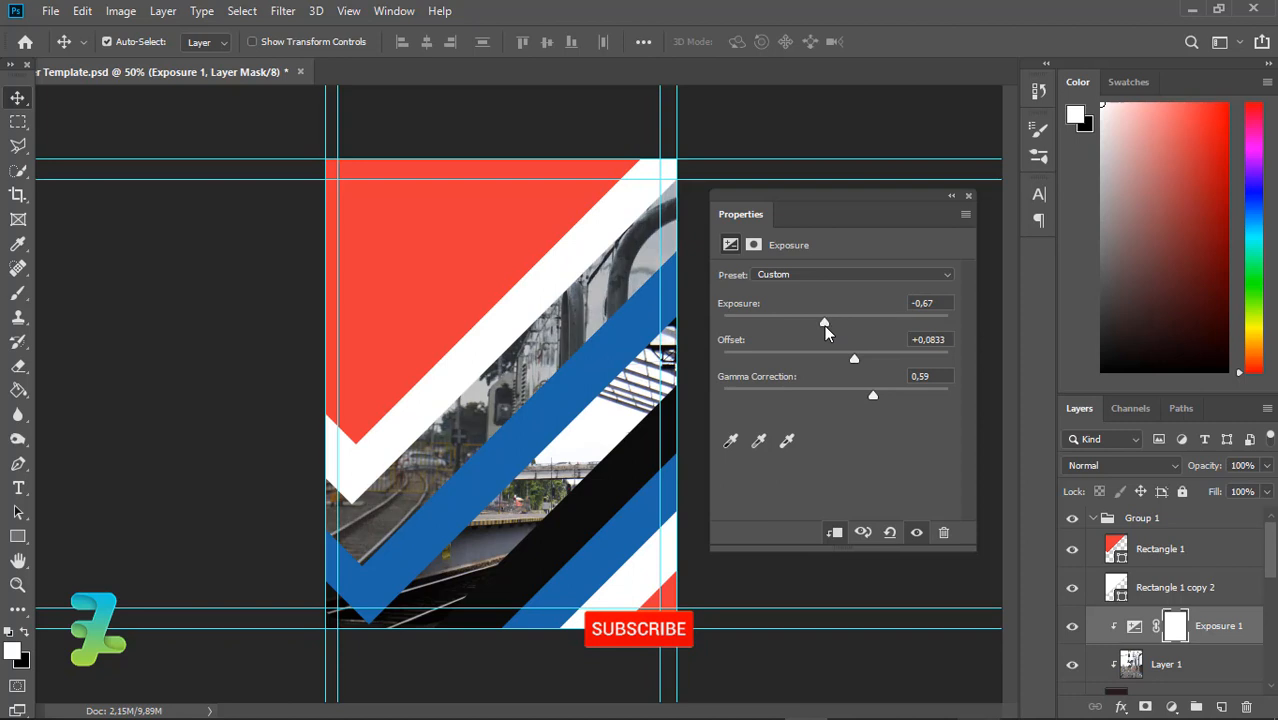
pyautogui.click(967, 197)
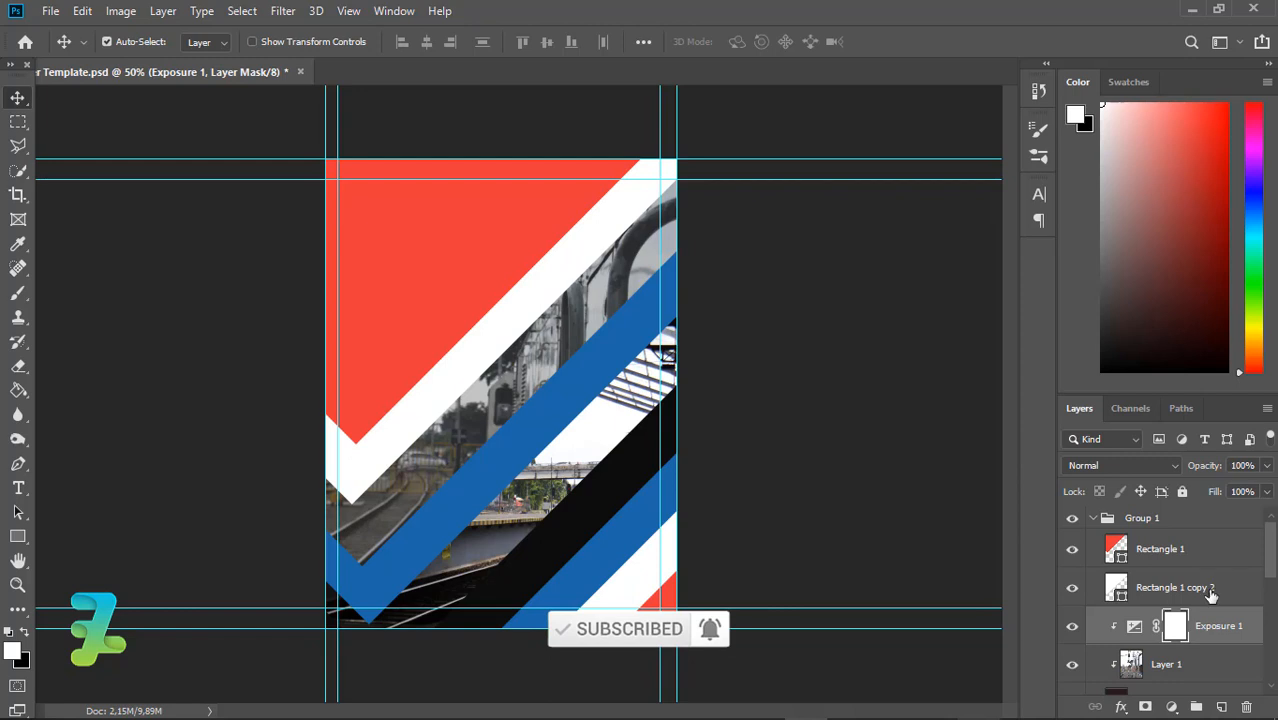
pyautogui.scroll(-5, 1165, 600)
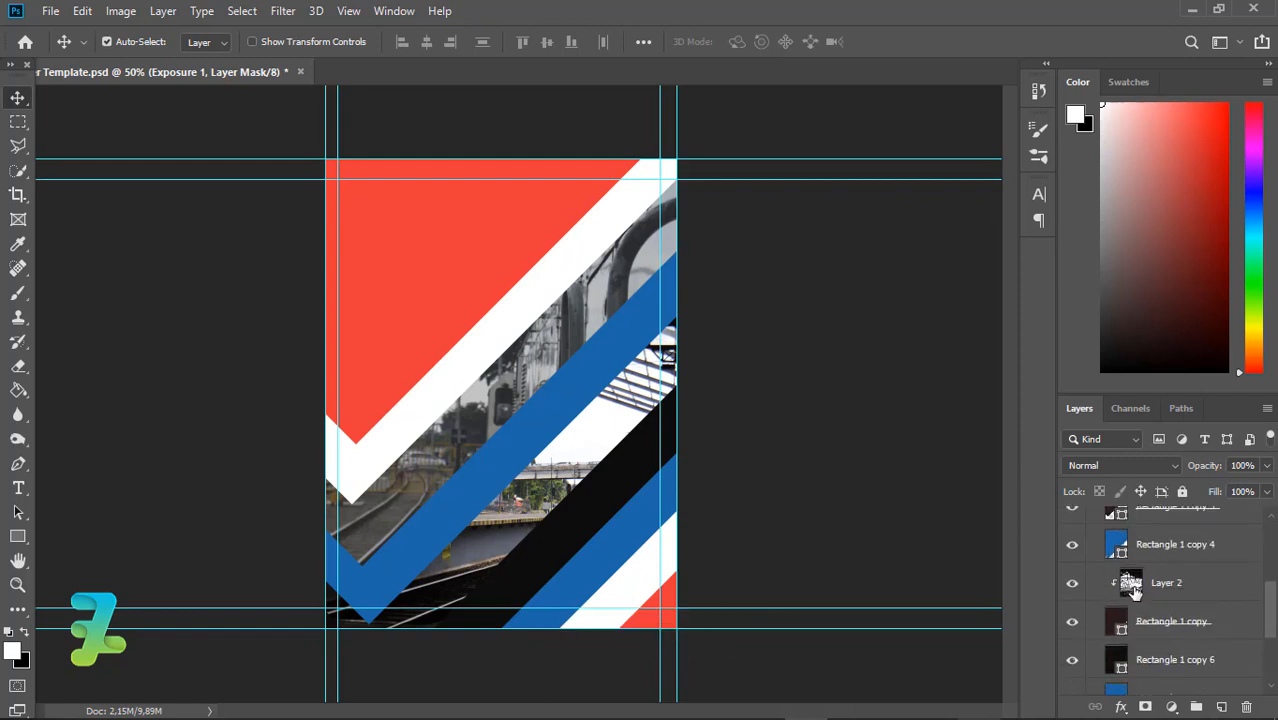
# Add a clipped Color Balance to the station photo, shifting midtones toward blue and green.
pyautogui.click(1138, 588)
pyautogui.click(1172, 707)
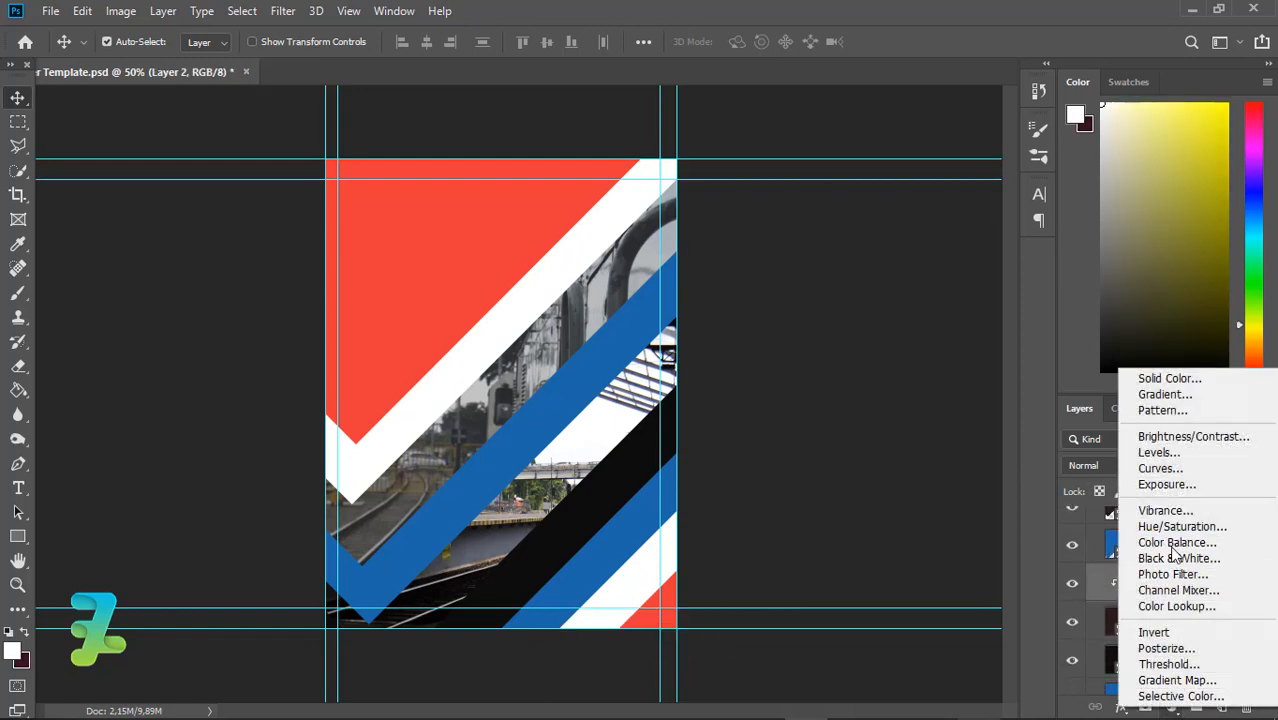
pyautogui.click(1100, 553)
pyautogui.rightClick(1210, 590)
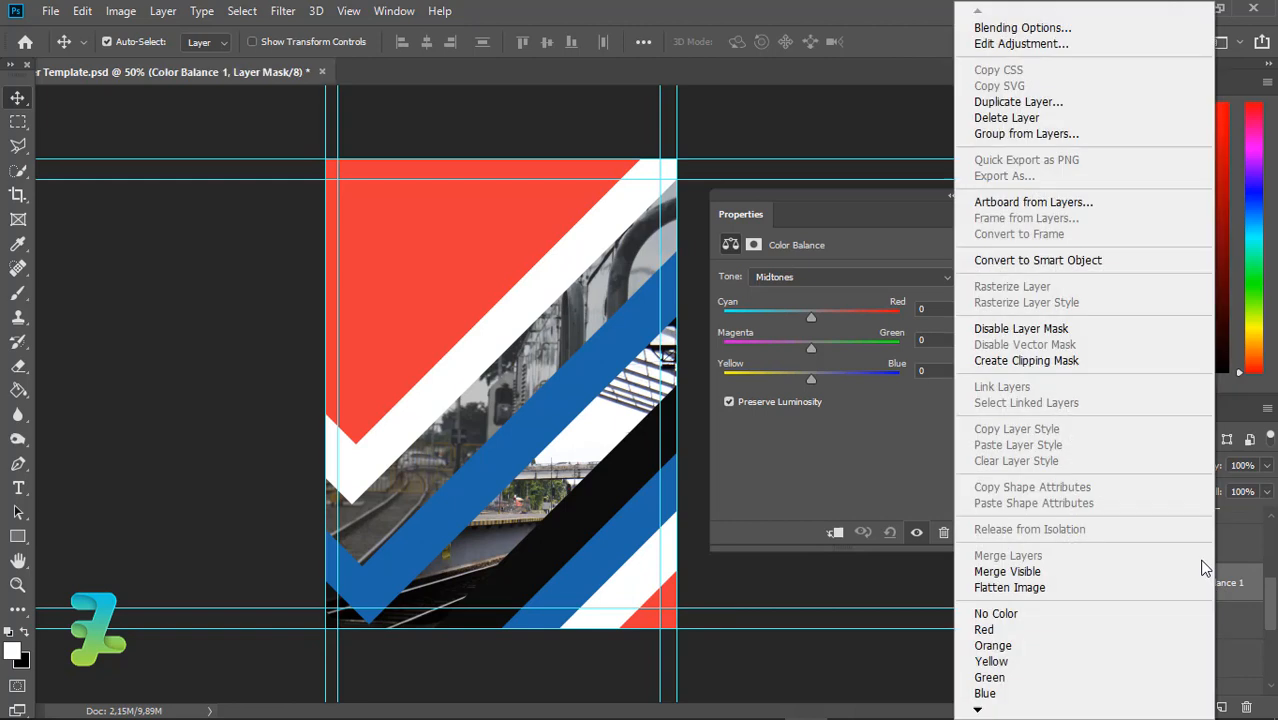
pyautogui.click(1065, 370)
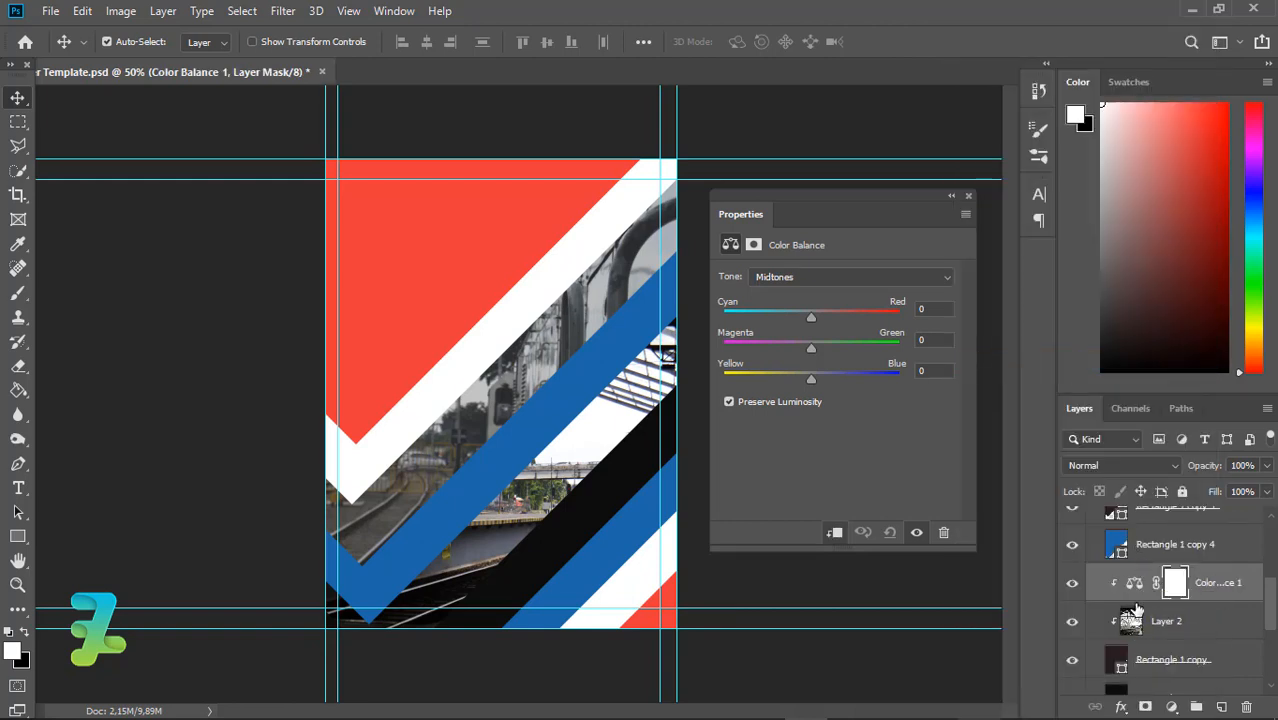
pyautogui.moveTo(837, 386); pyautogui.dragTo(834, 385)
pyautogui.moveTo(790, 346); pyautogui.dragTo(820, 345)
pyautogui.click(968, 196)
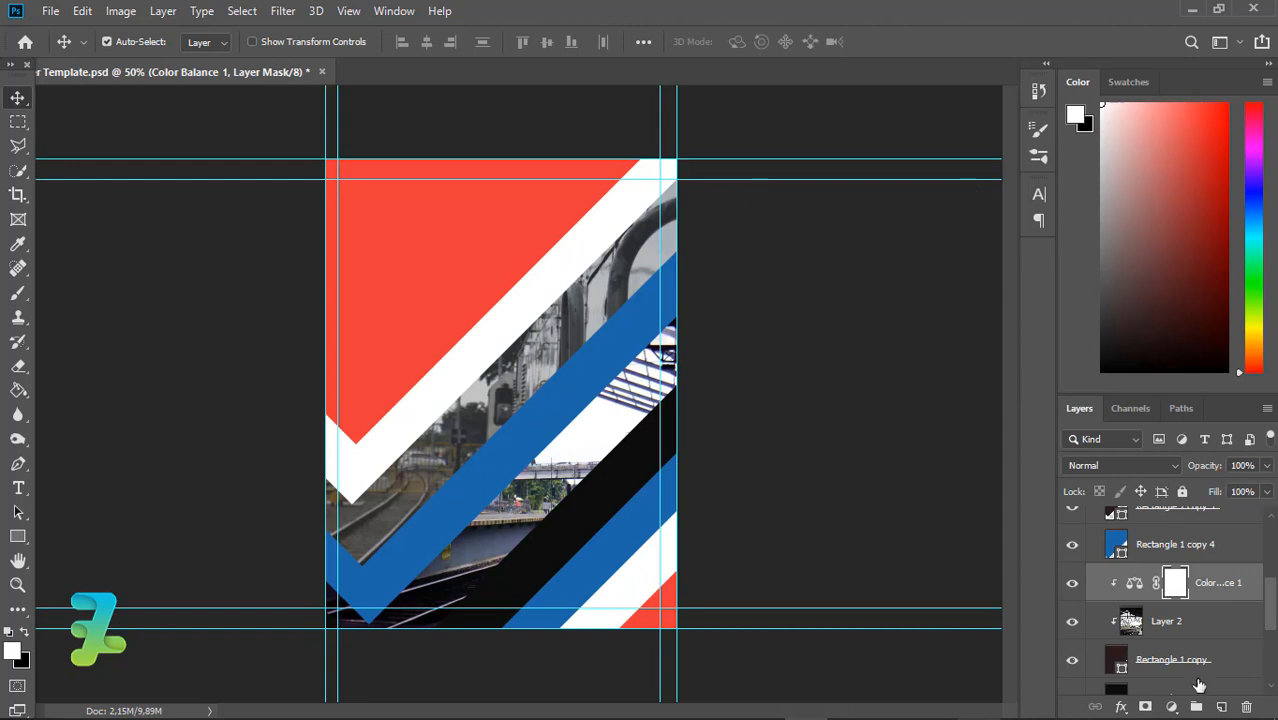
# Add a Black & White adjustment clipped to the station photo.
pyautogui.click(1172, 707)
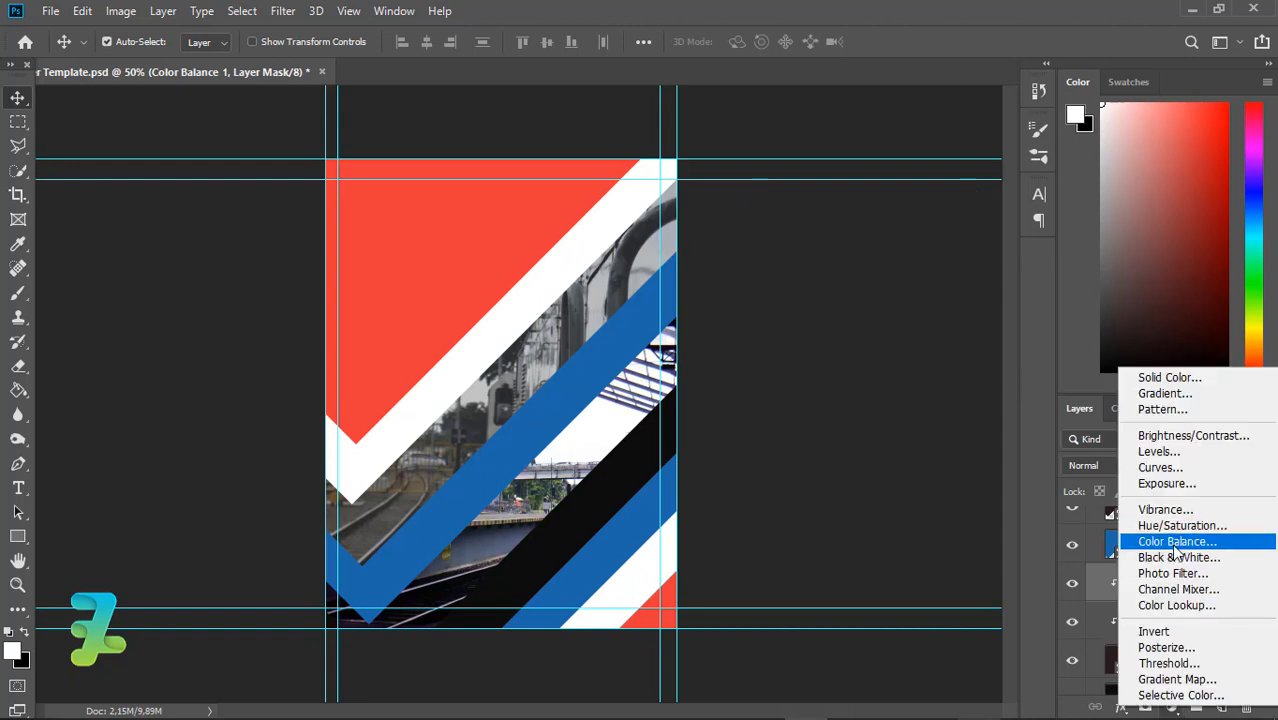
pyautogui.click(1178, 557)
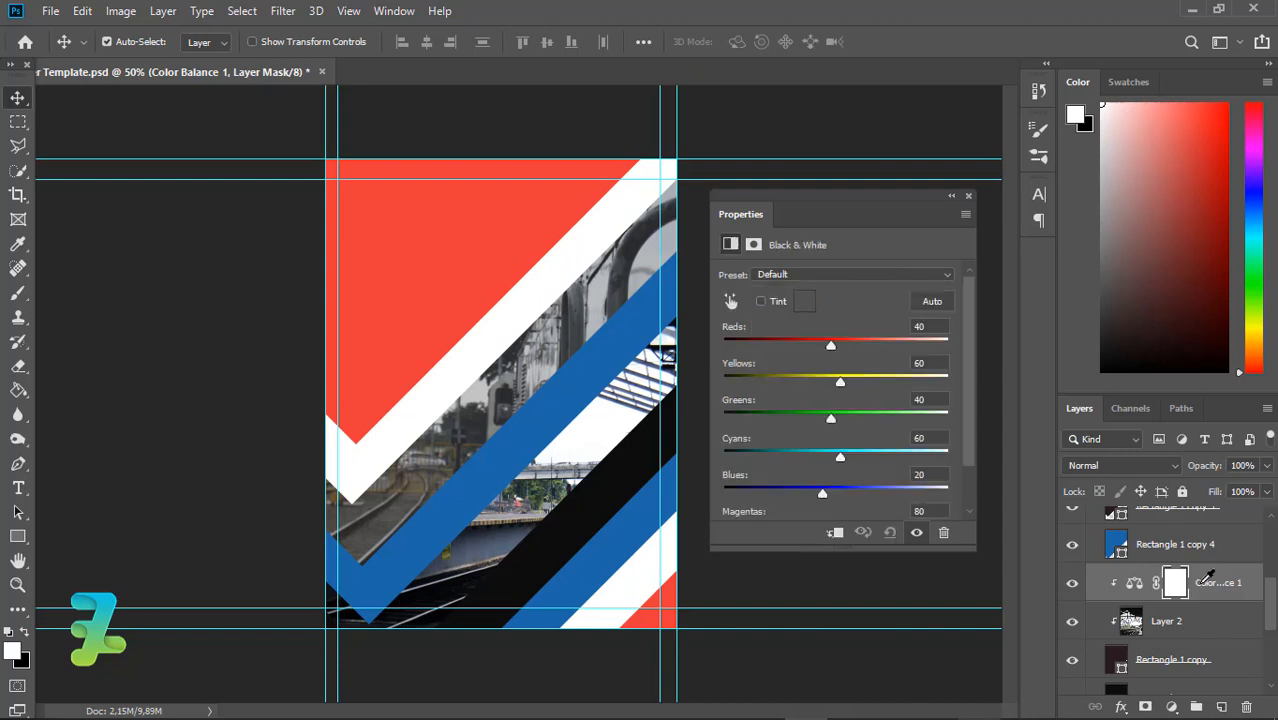
pyautogui.rightClick(1212, 583)
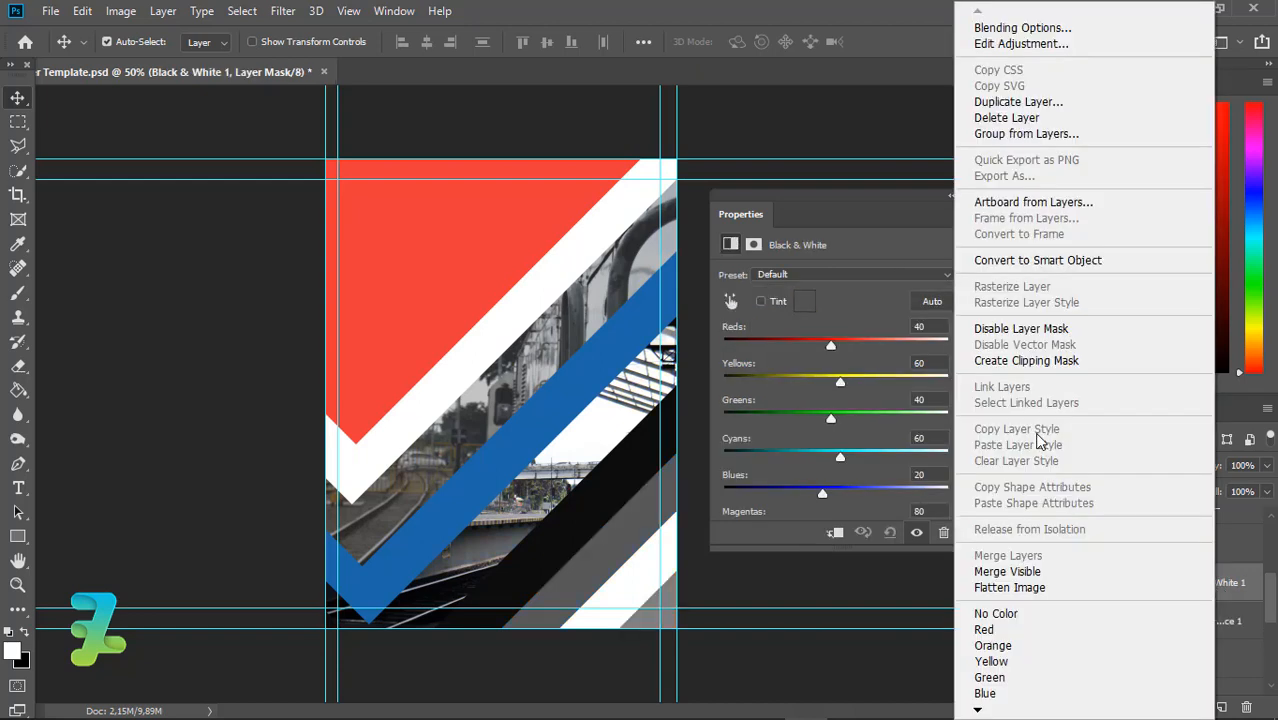
pyautogui.click(1028, 364)
# Add a clipped Exposure adjustment with gamma lowered to about 0.78.
pyautogui.click(1172, 707)
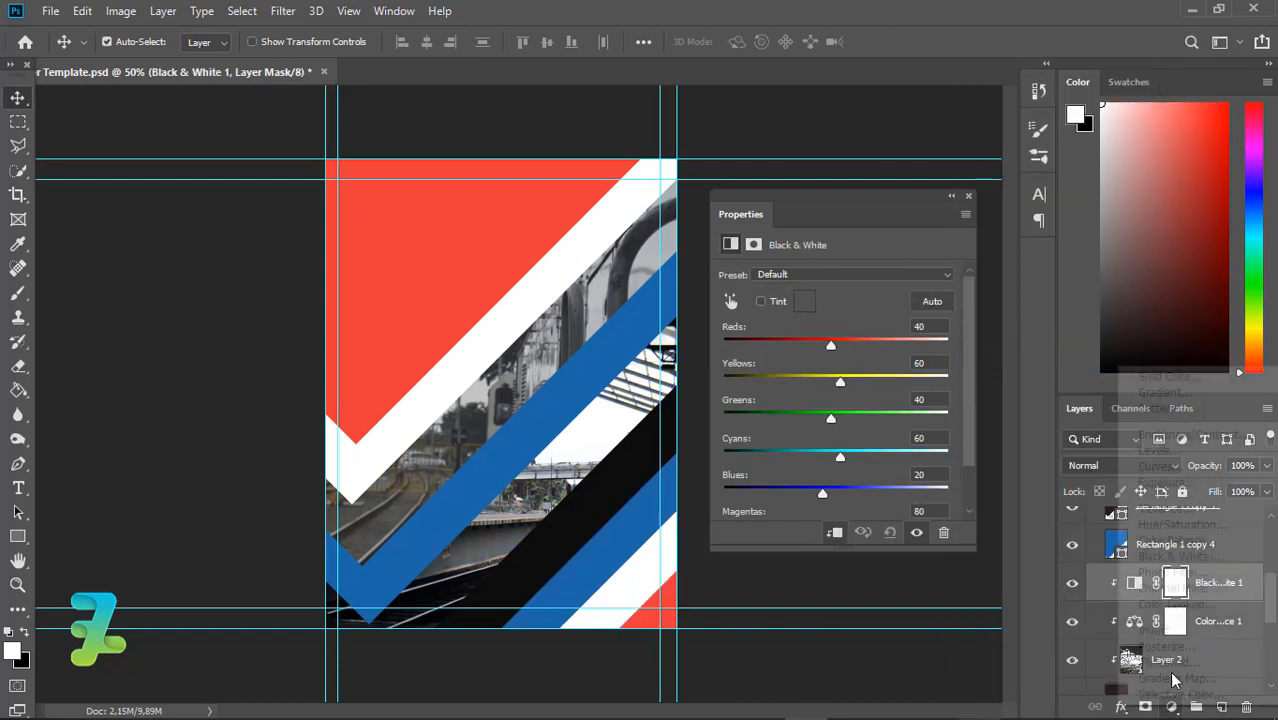
pyautogui.click(1160, 484)
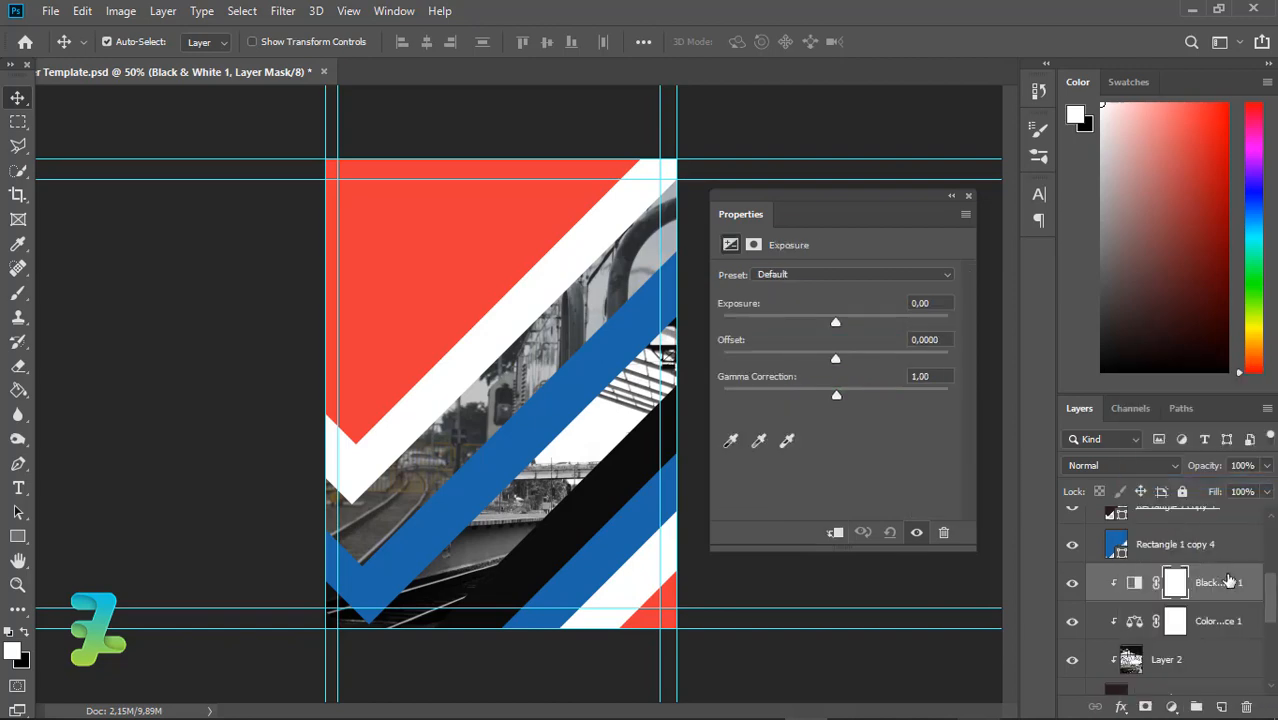
pyautogui.rightClick(1227, 580)
pyautogui.click(1040, 360)
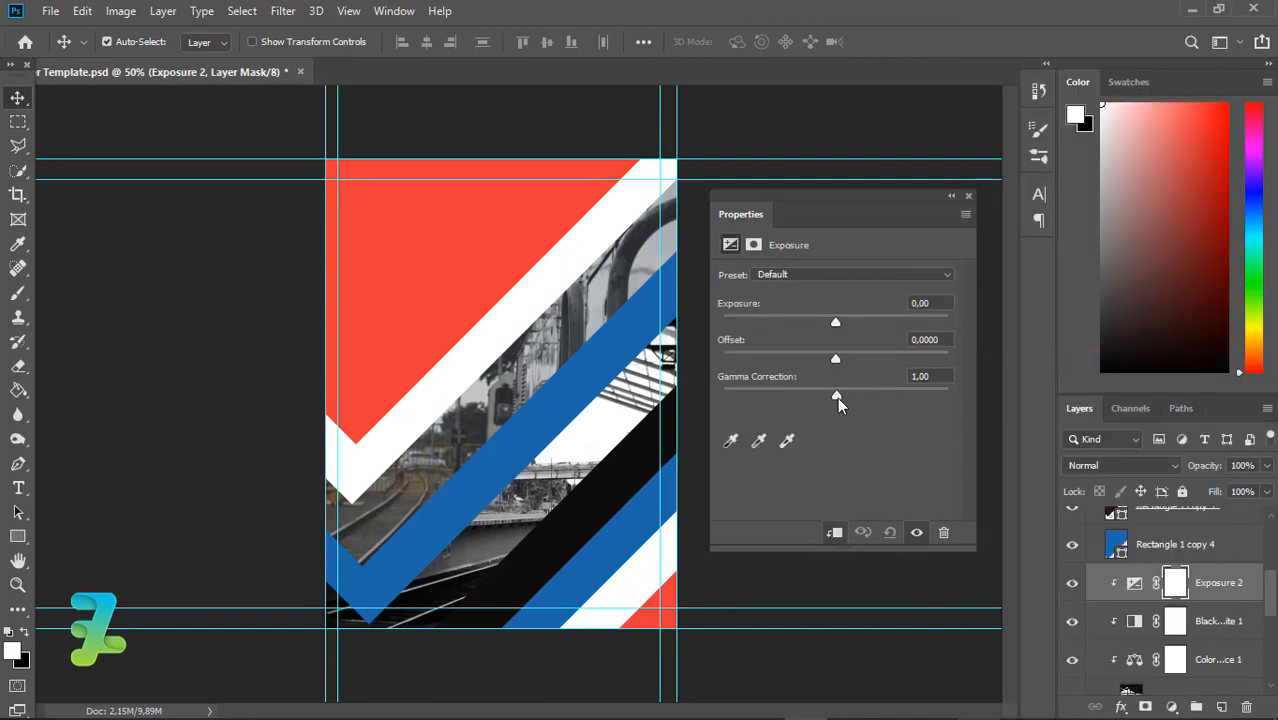
pyautogui.moveTo(836, 398); pyautogui.dragTo(862, 400)
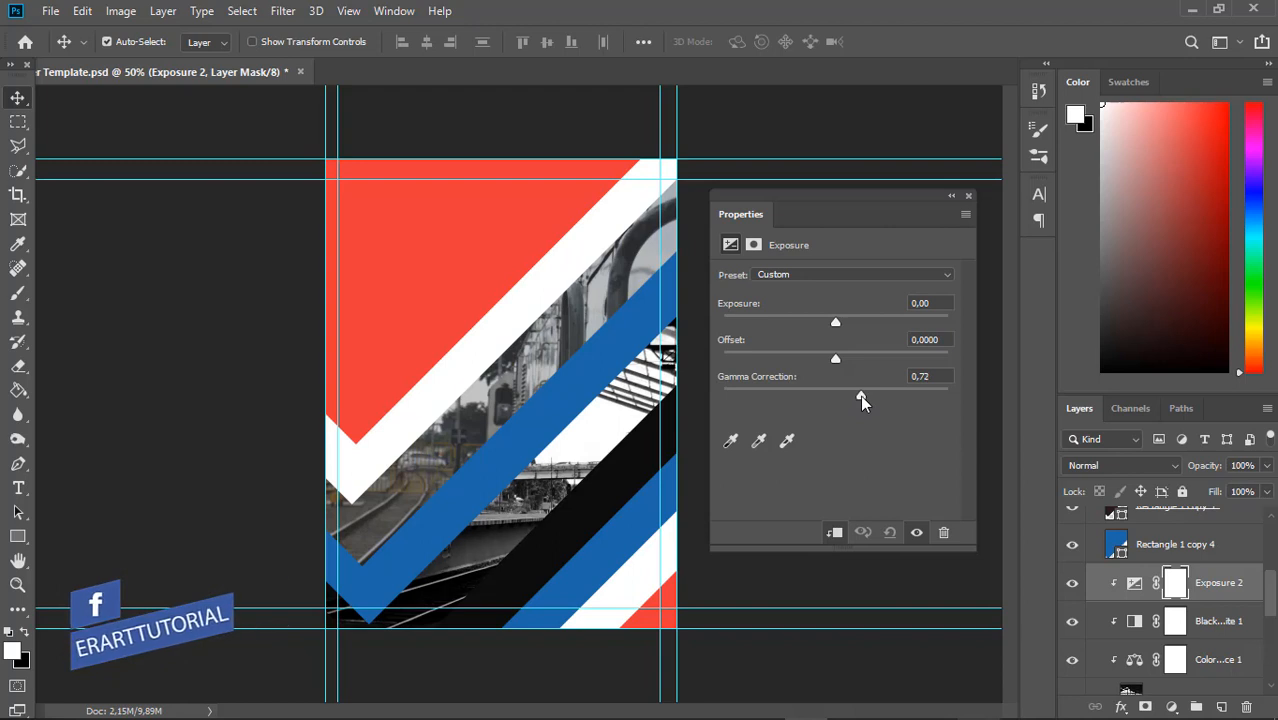
pyautogui.click(968, 196)
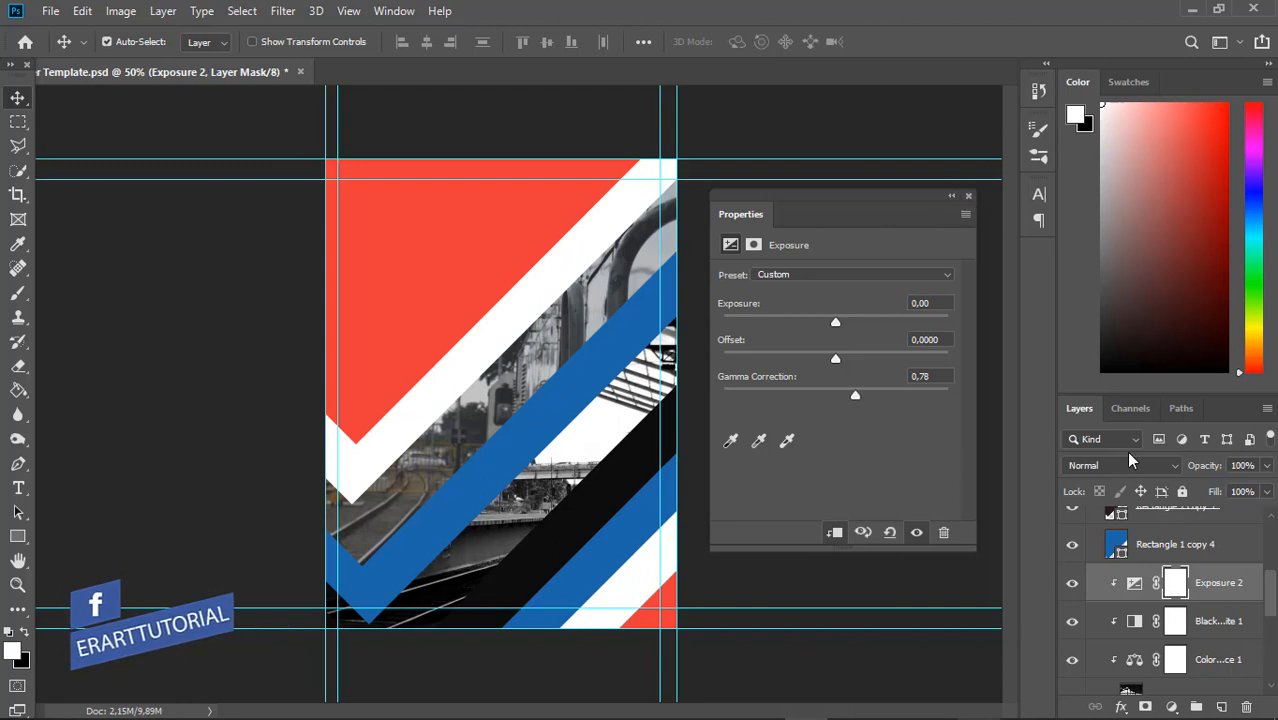
pyautogui.scroll(-5, 1268, 588)
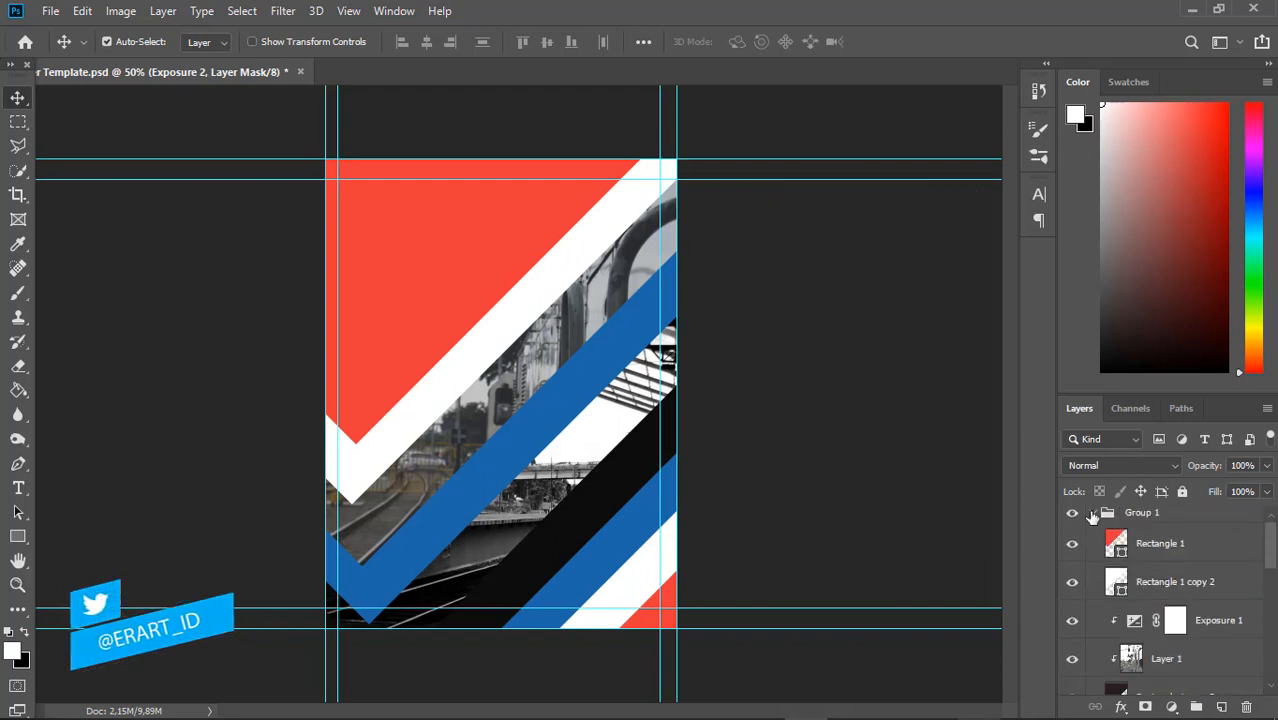
# Move the 06.03.18 text layer above Group 1 and colour it black (#000000).
pyautogui.click(1097, 512)
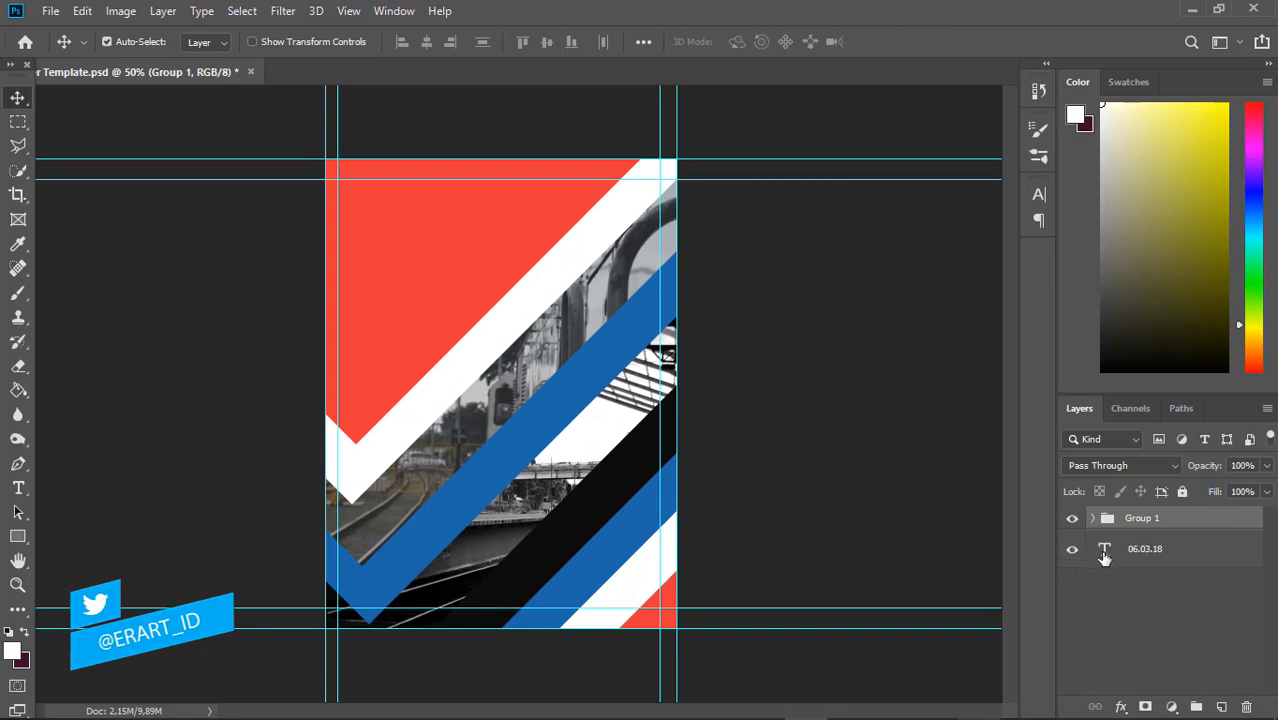
pyautogui.moveTo(1107, 557); pyautogui.dragTo(1106, 508)
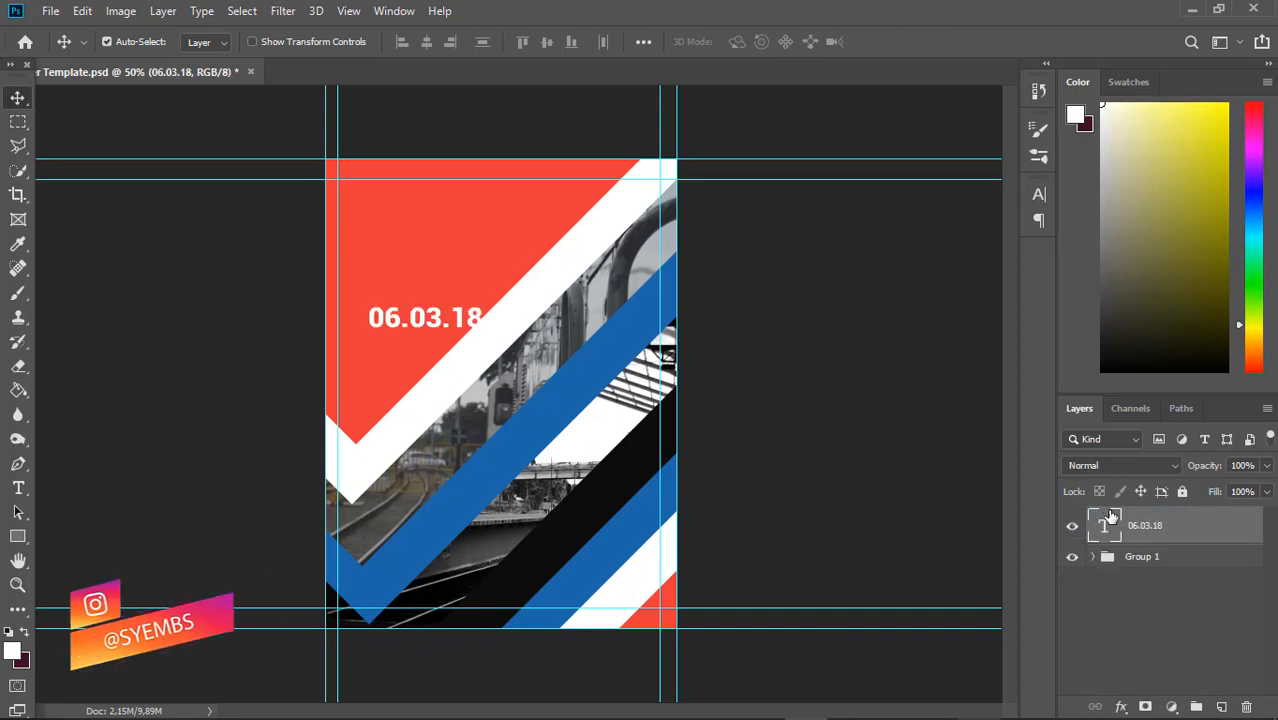
pyautogui.press('t')
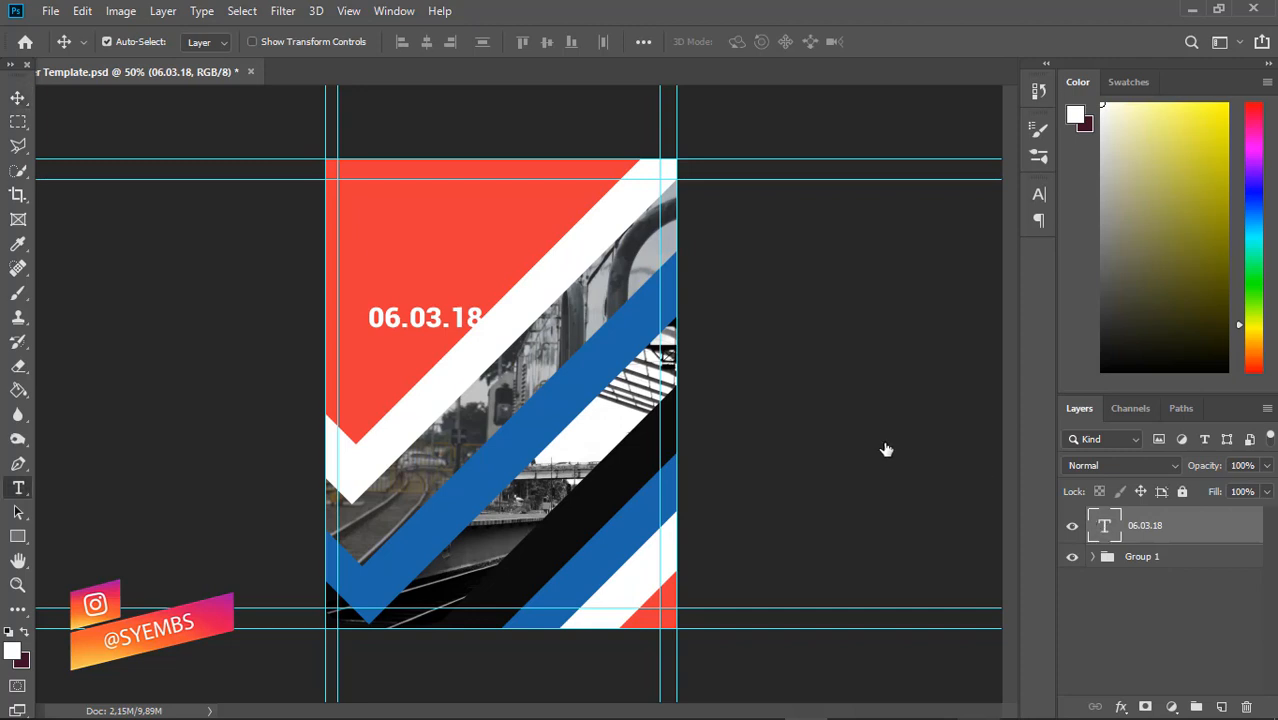
pyautogui.press('Return')
pyautogui.click(17, 650)
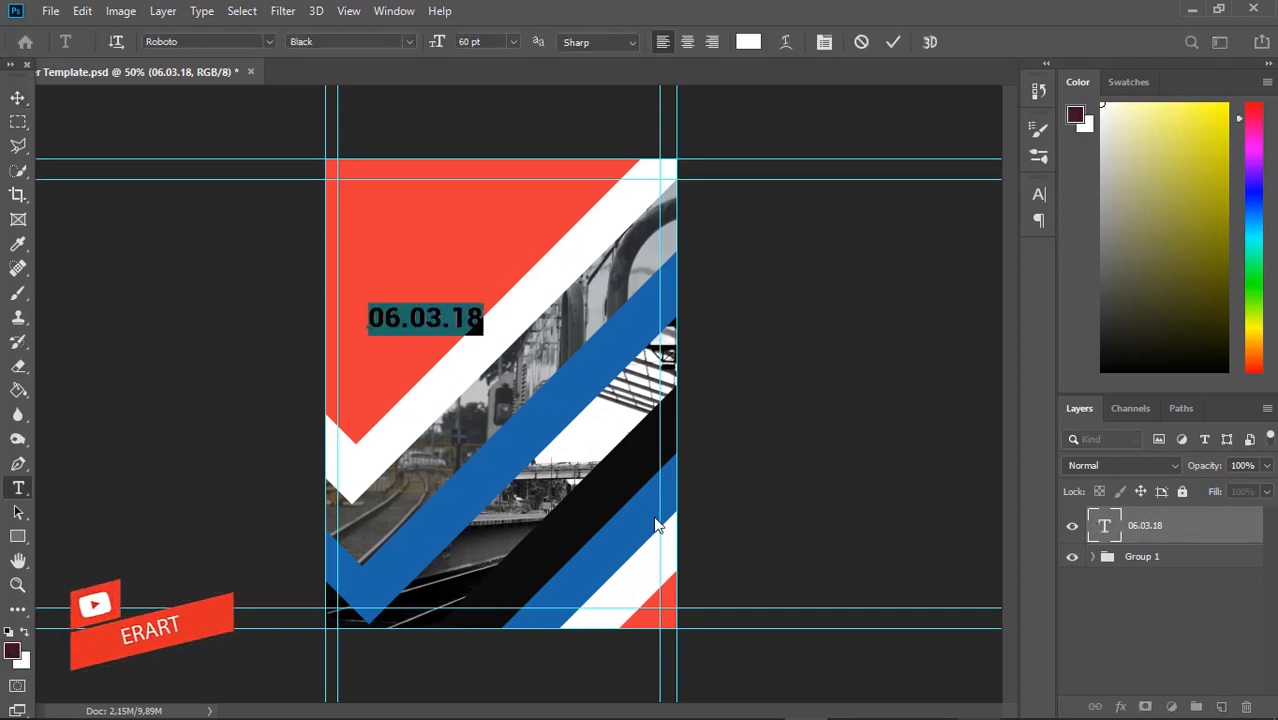
pyautogui.moveTo(733, 547); pyautogui.dragTo(731, 549)
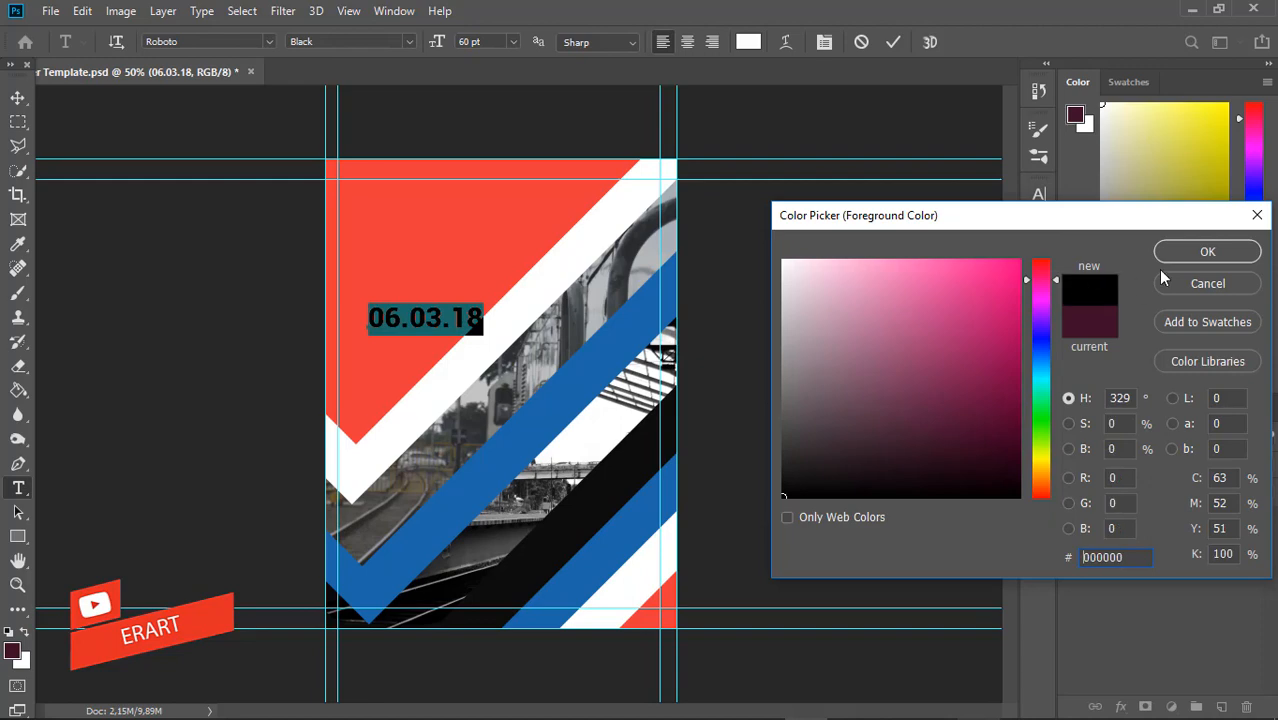
pyautogui.click(1190, 255)
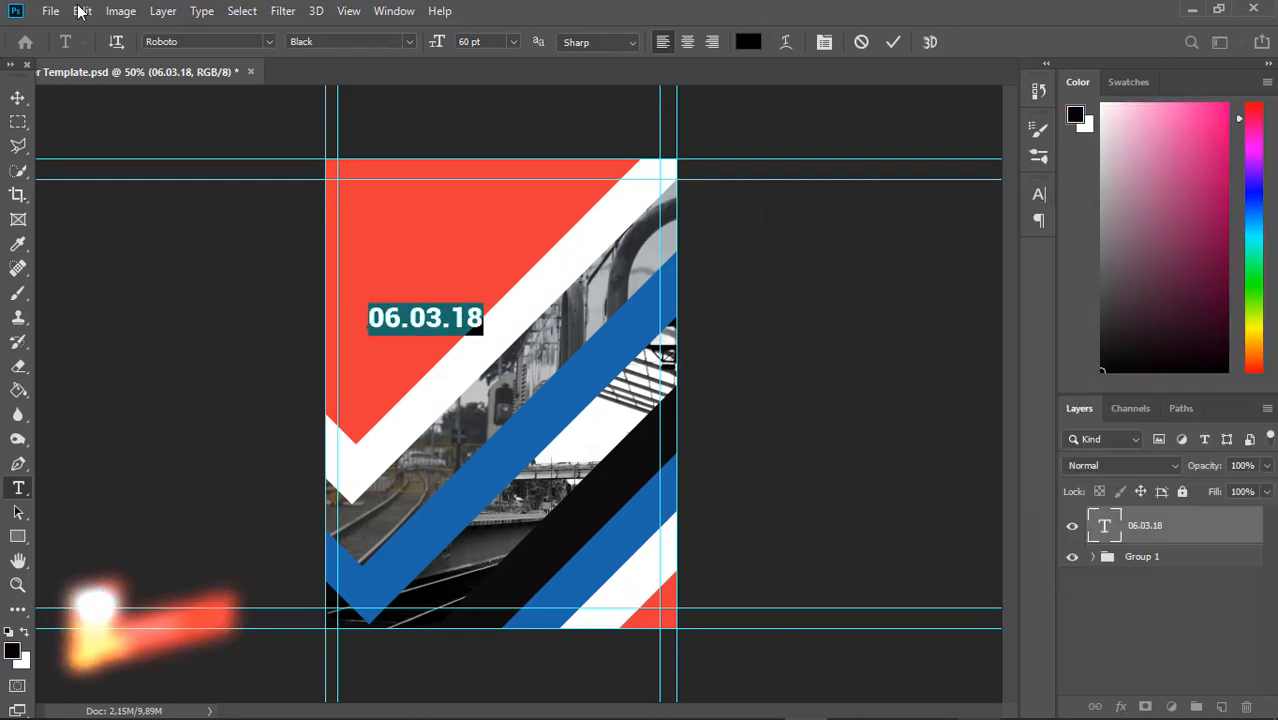
# Rotate the 06.03.18 date -45° to follow the diagonal stripes.
pyautogui.click(84, 11)
pyautogui.moveTo(150, 438)
pyautogui.click(385, 484)
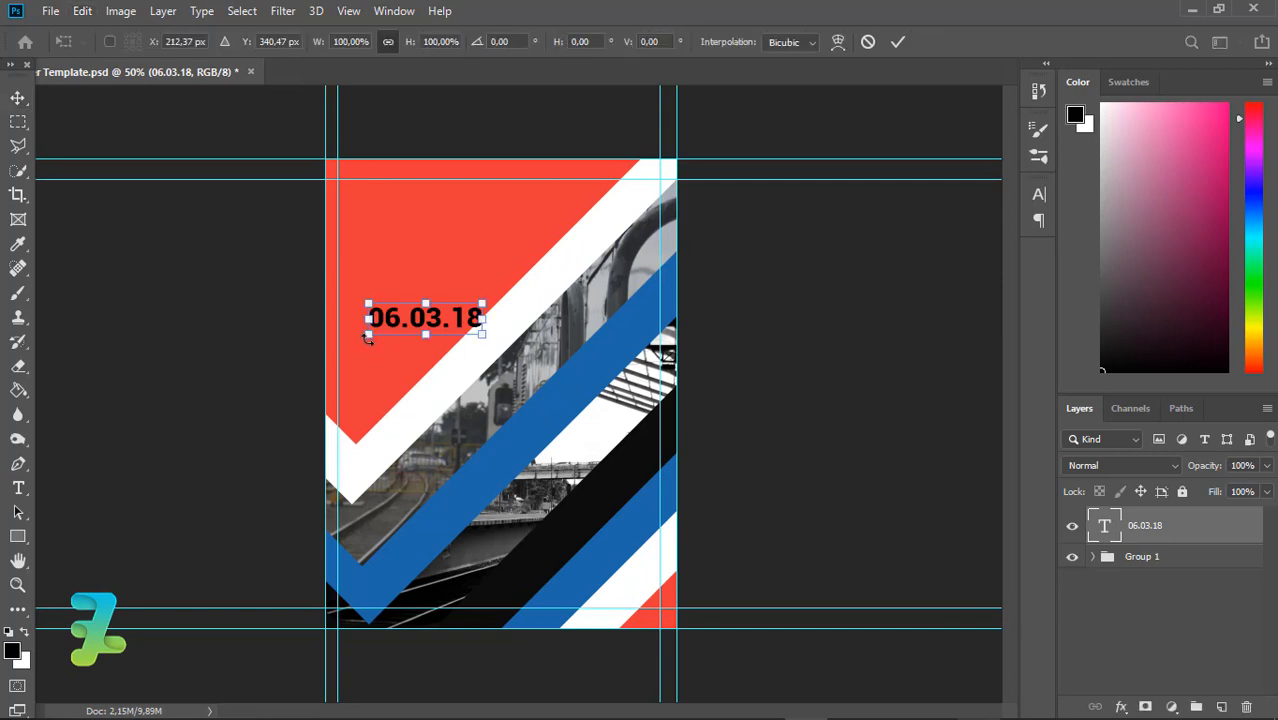
pyautogui.moveTo(385, 360); pyautogui.dragTo(384, 397)
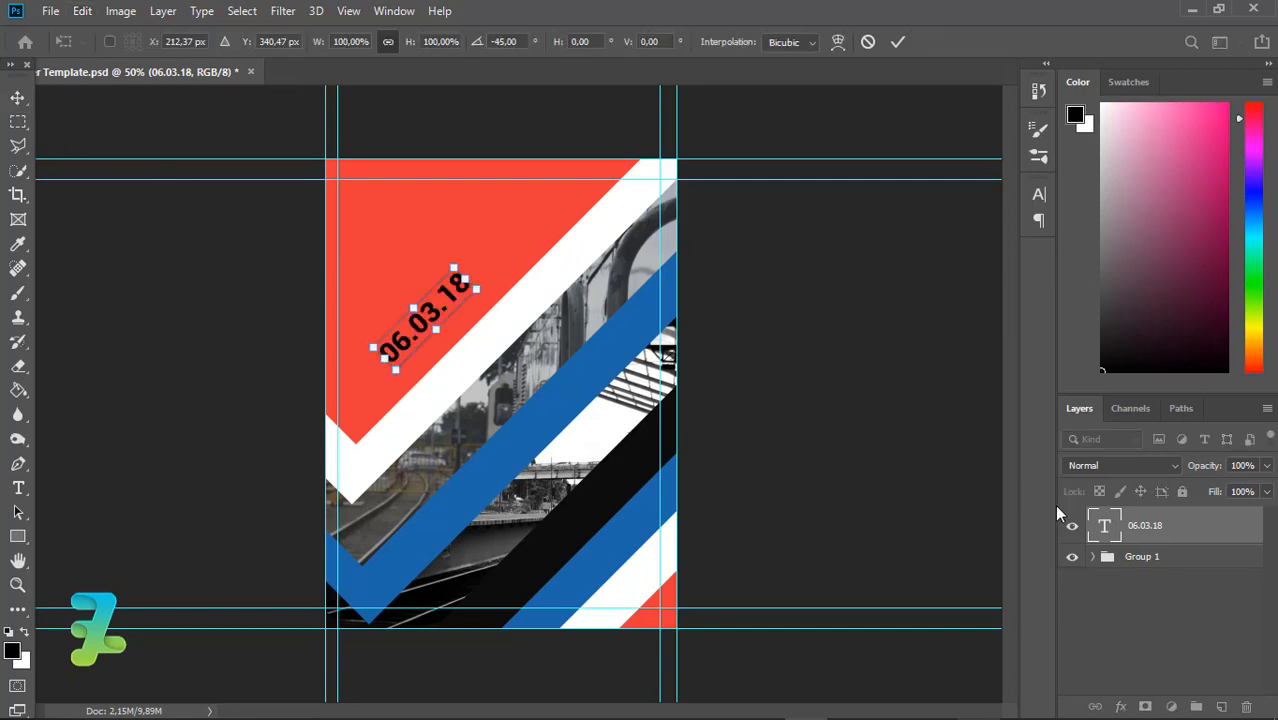
pyautogui.press('Return')
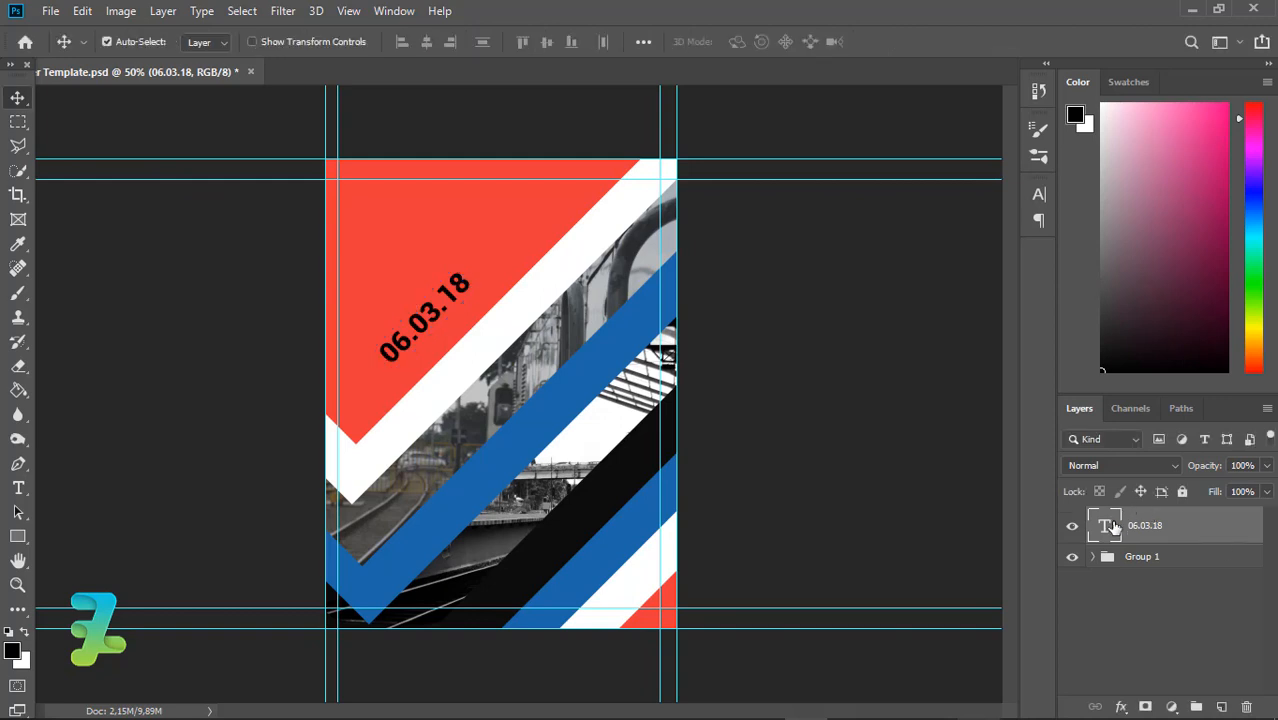
# Set the 06.03.18 date text to 72 pt.
pyautogui.press('t')
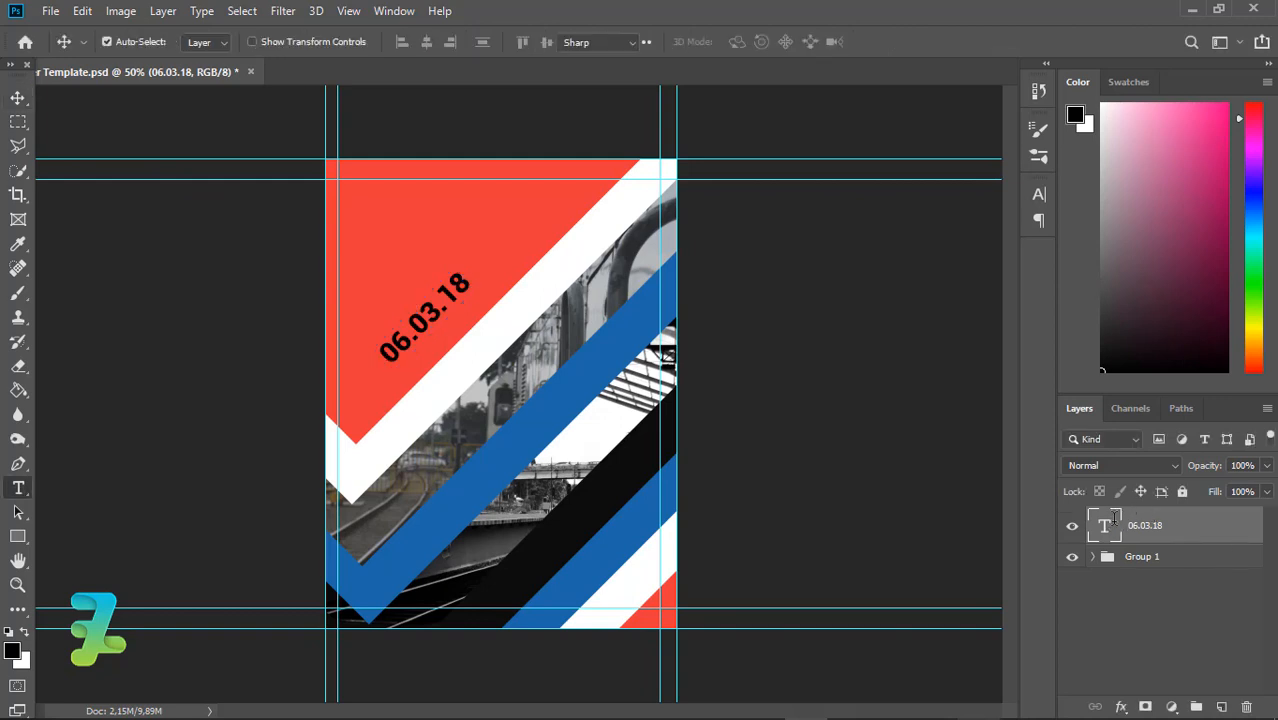
pyautogui.doubleClick(1106, 524)
pyautogui.click(513, 41)
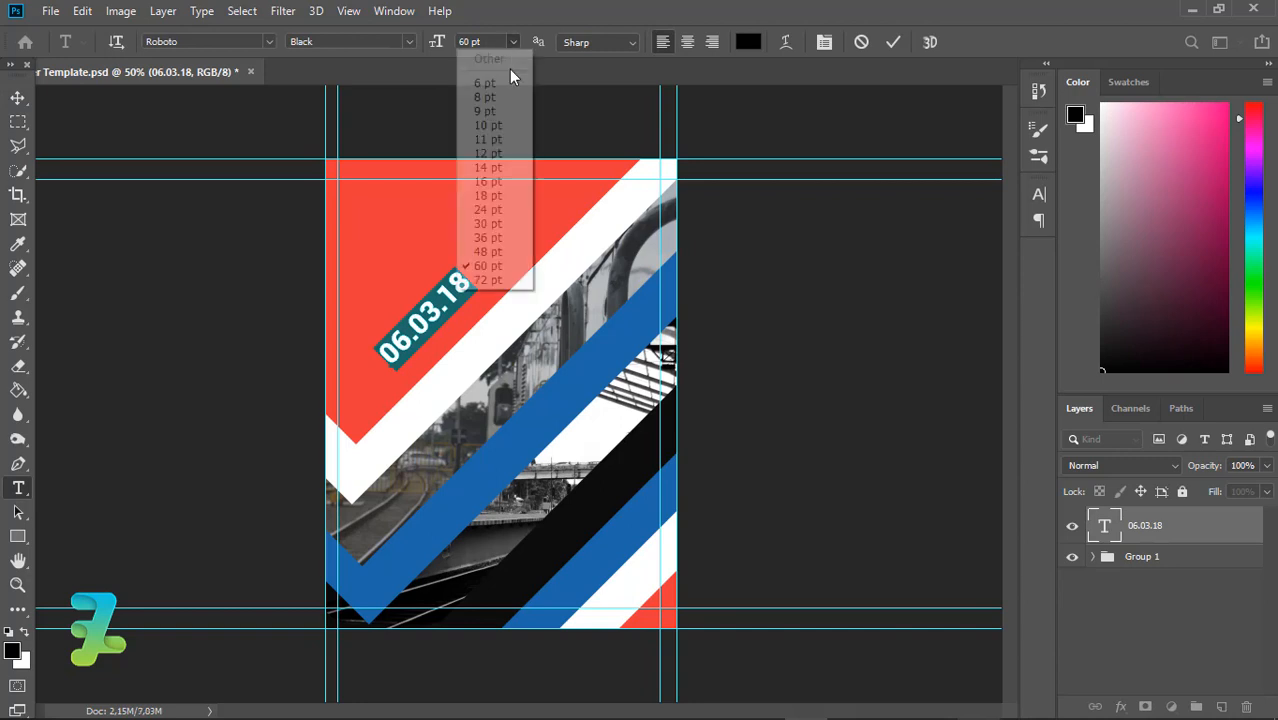
pyautogui.click(488, 279)
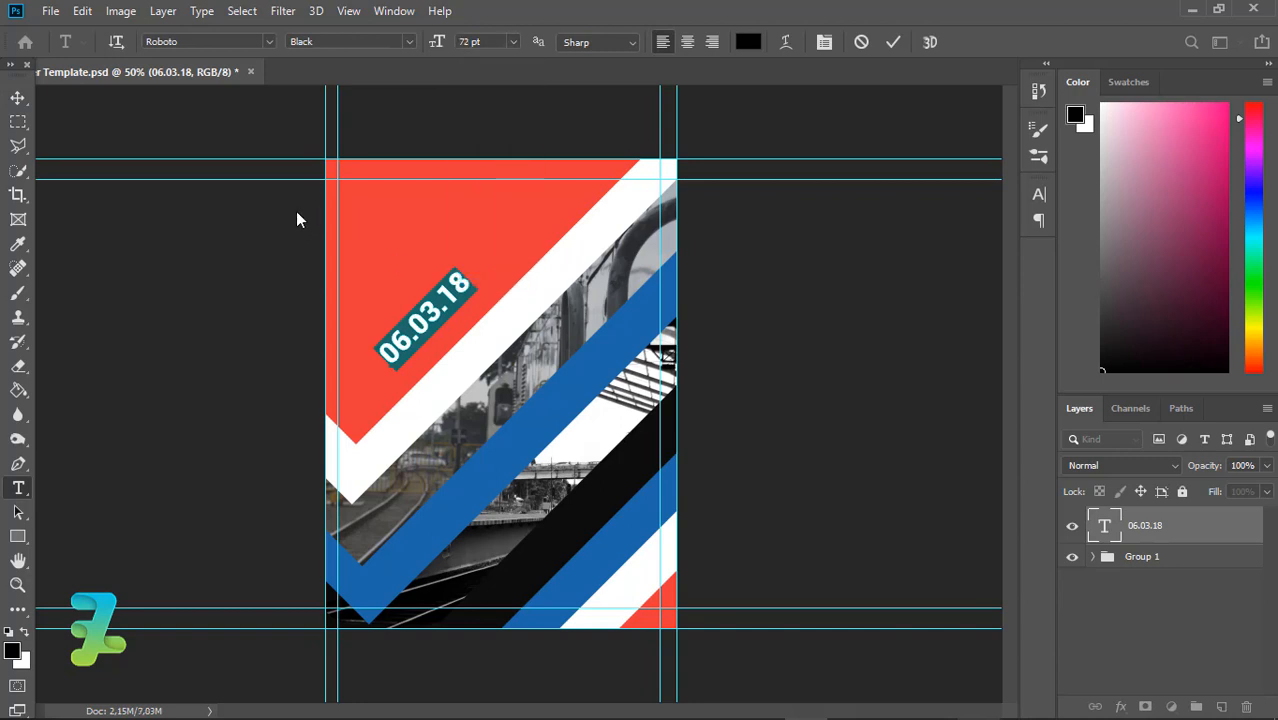
pyautogui.click(17, 98)
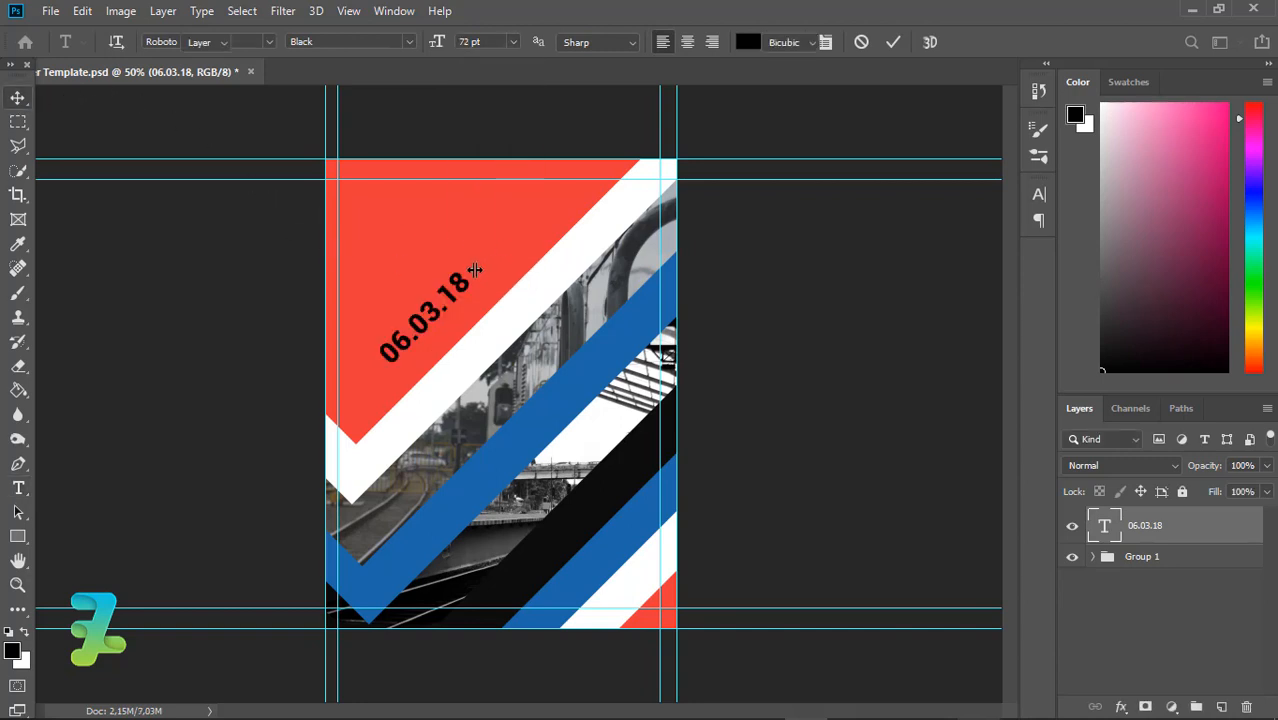
# Scale the date up to about 145% and move it lower-left across the red area.
pyautogui.hotkey('ctrl', 't')
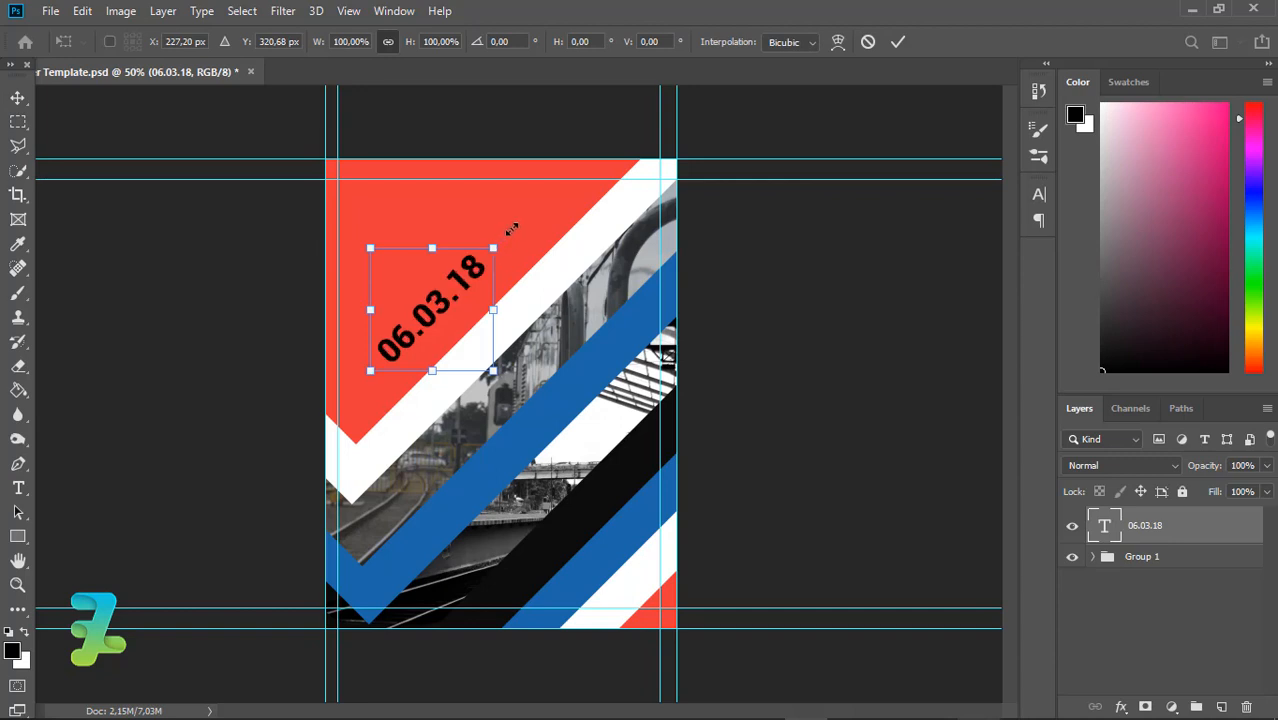
pyautogui.moveTo(511, 230); pyautogui.dragTo(531, 213)
pyautogui.press('Return')
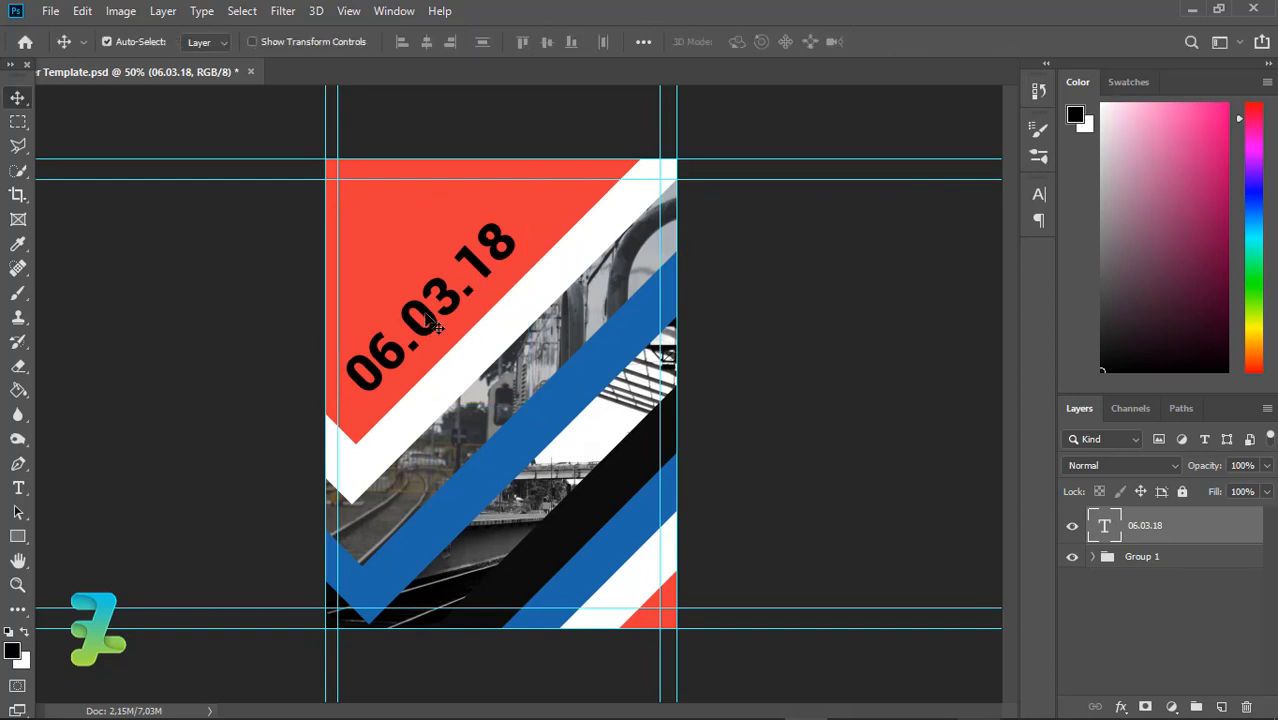
pyautogui.moveTo(426, 314); pyautogui.dragTo(427, 326)
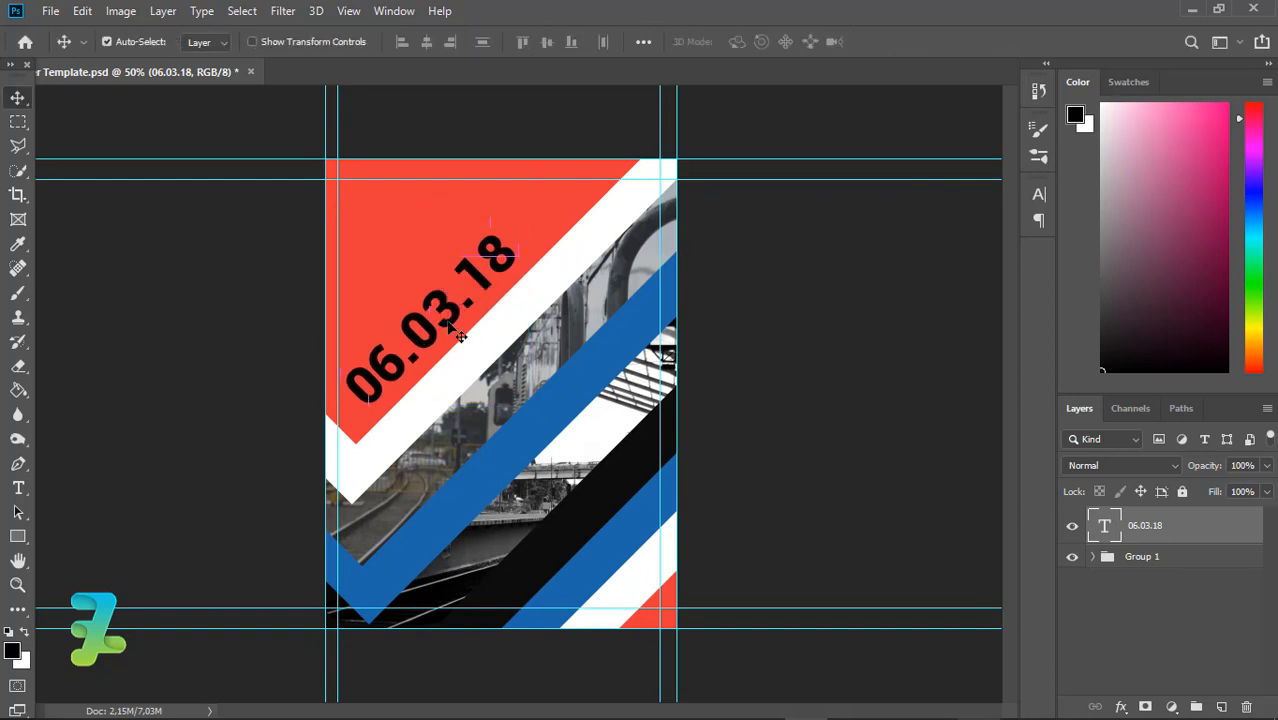
pyautogui.click(18, 488)
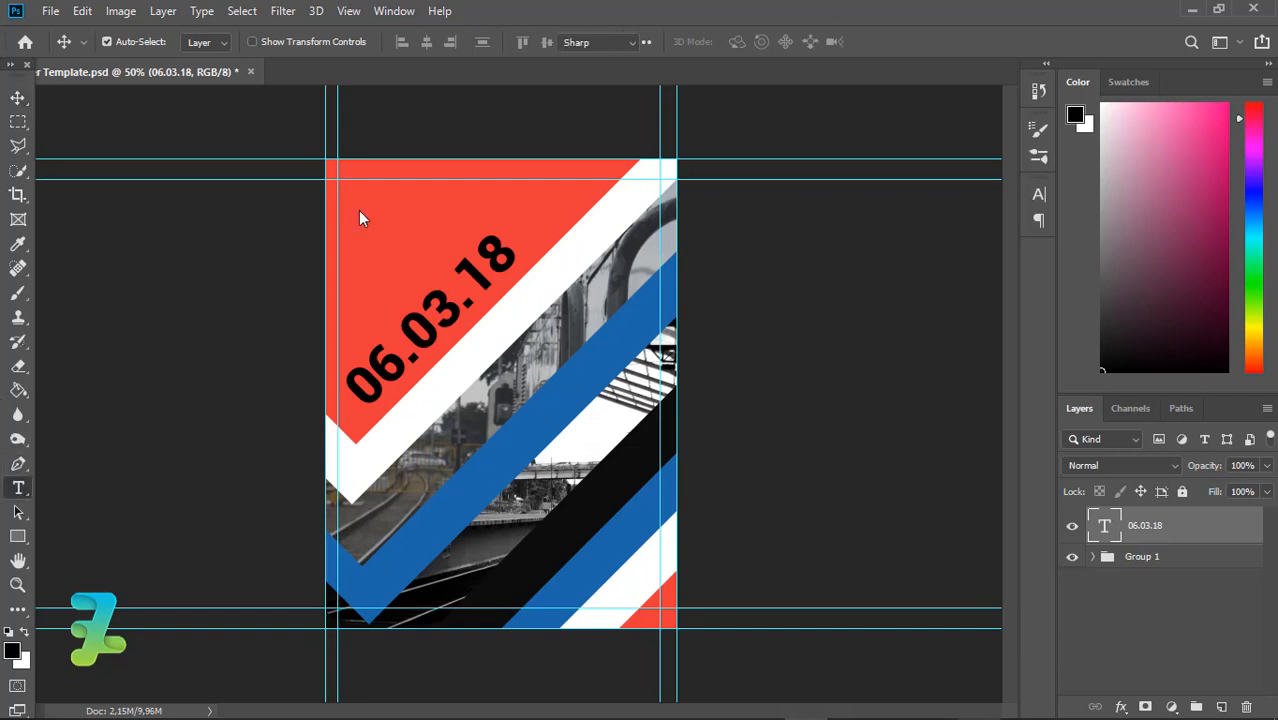
# Add a 'JAKARTA JOGJA' text layer near the top-left, set to 48 pt.
pyautogui.click(423, 395)
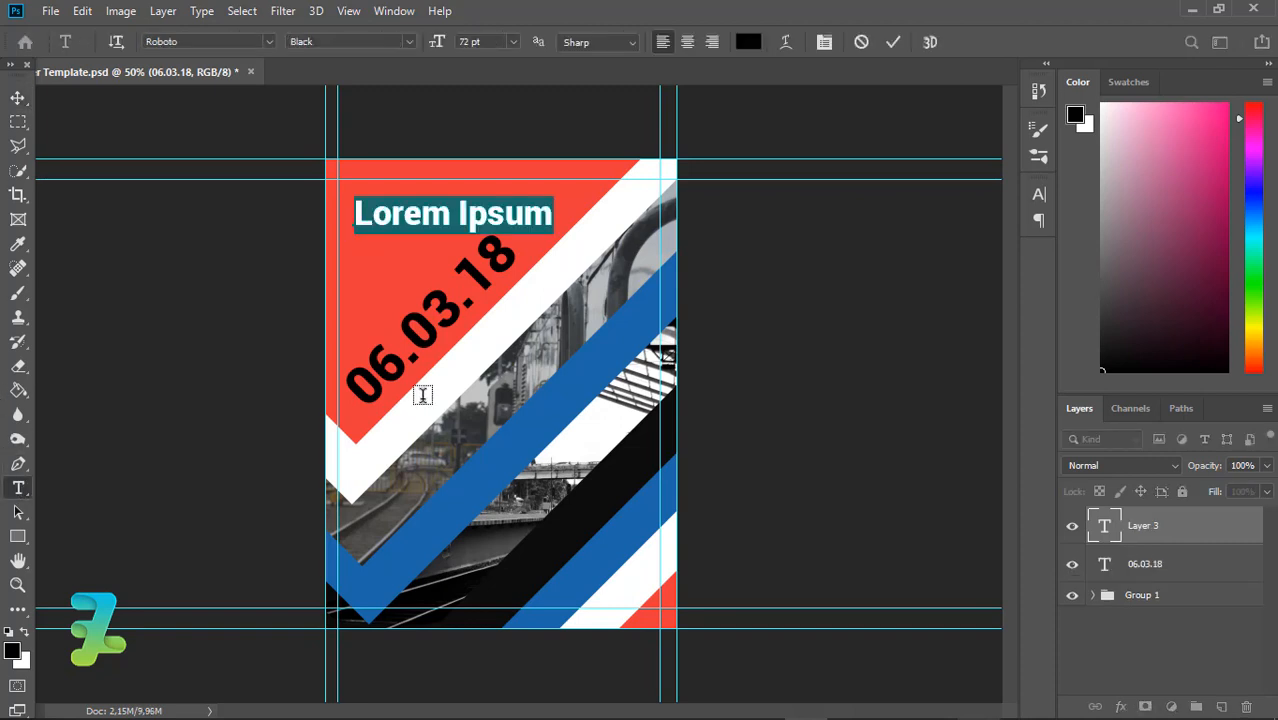
pyautogui.write('J')
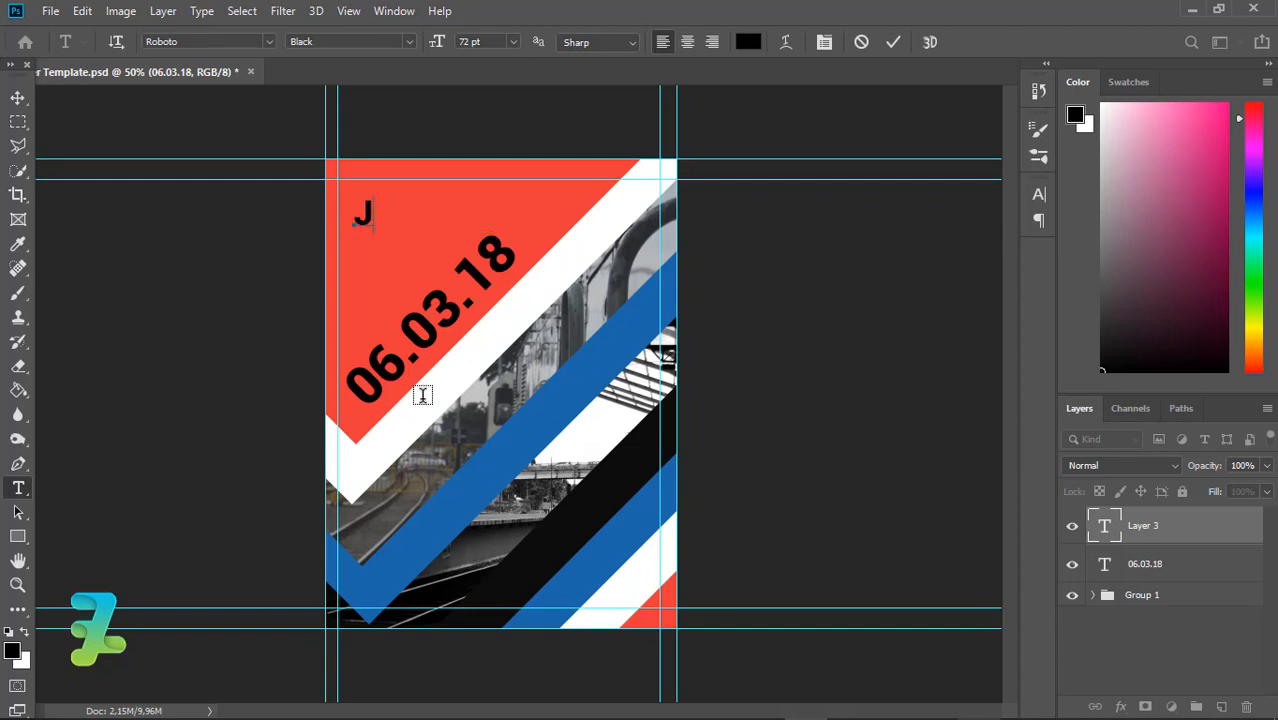
pyautogui.write('AKARTA ')
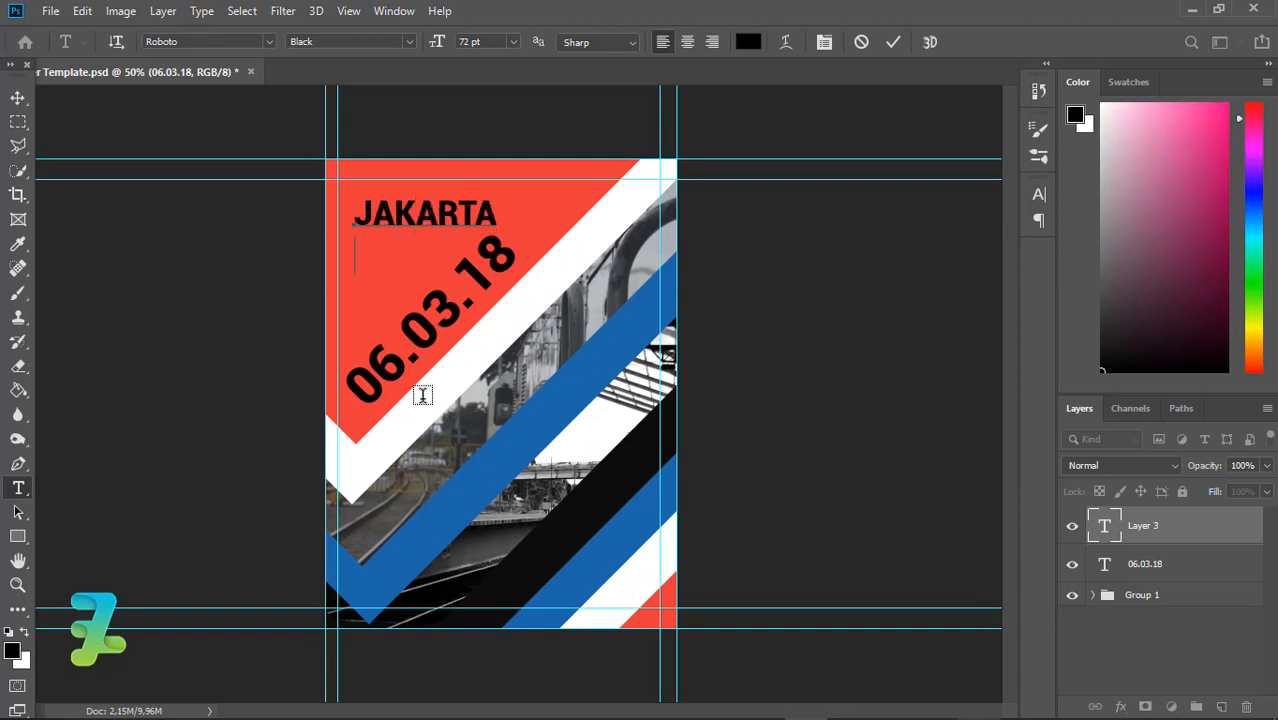
pyautogui.write('JOGJA')
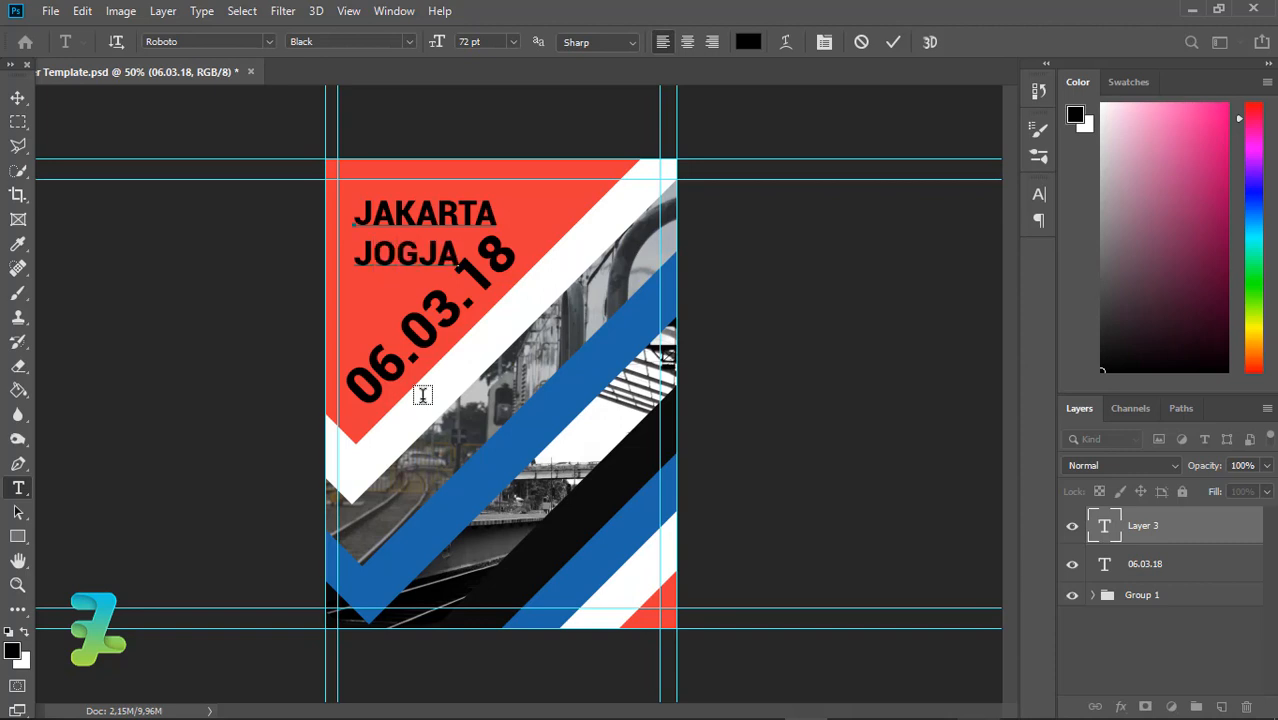
pyautogui.hotkey('ctrl', 'a')
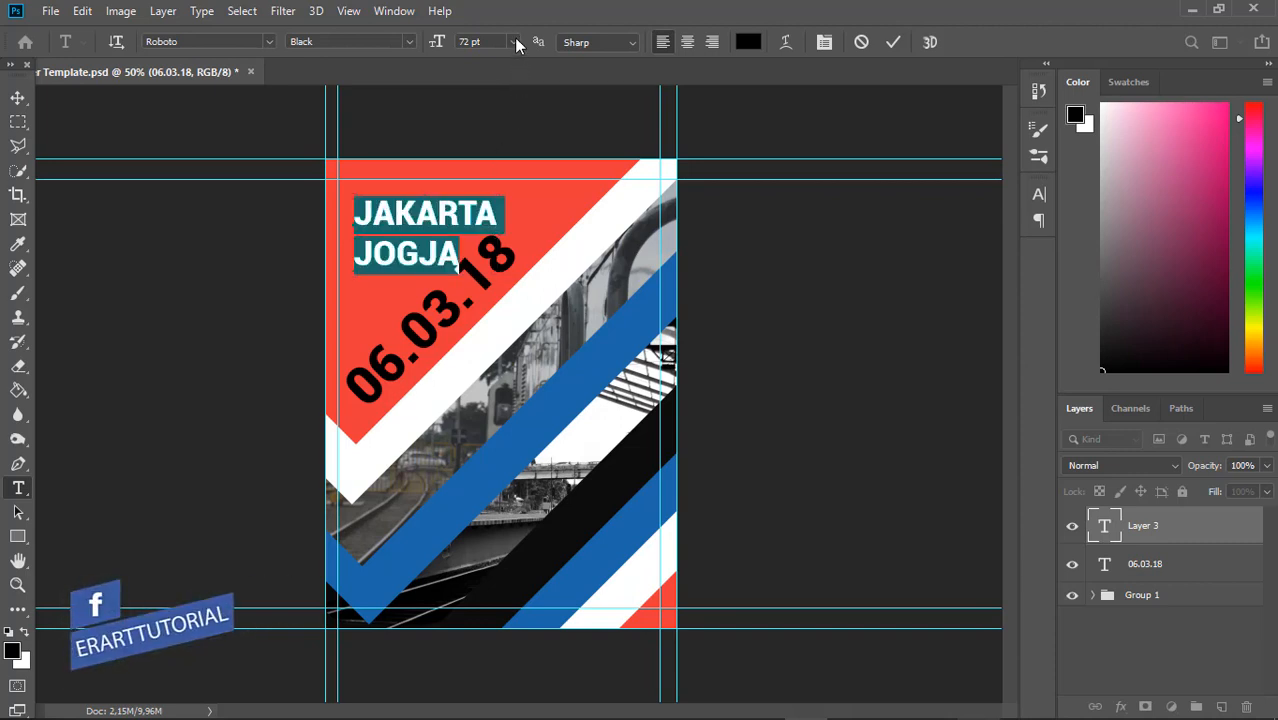
pyautogui.click(513, 41)
pyautogui.click(500, 183)
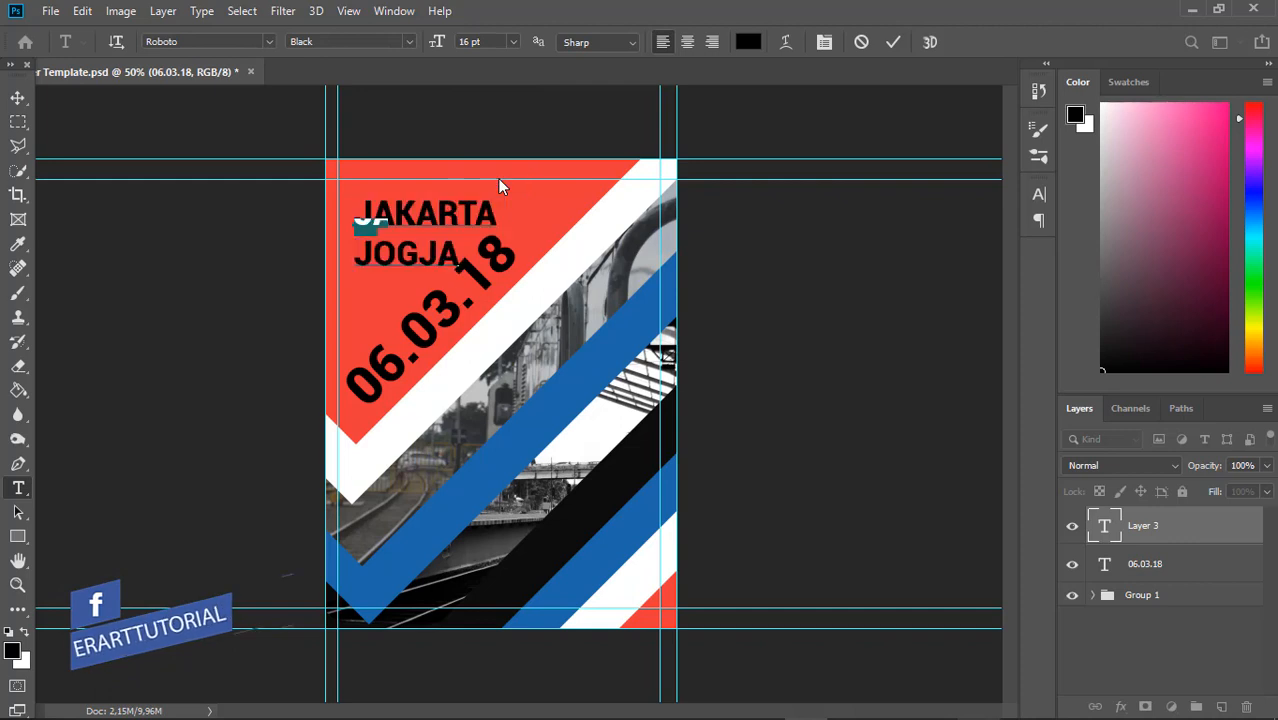
pyautogui.click(513, 41)
pyautogui.click(482, 226)
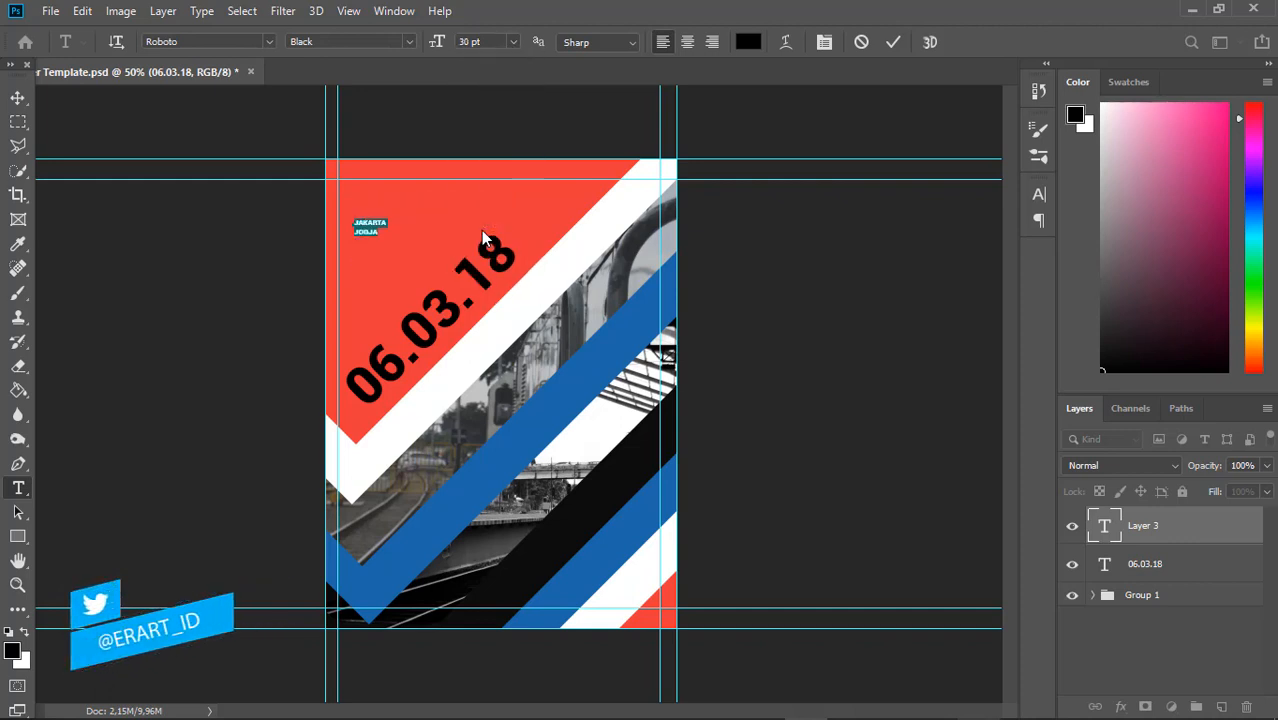
pyautogui.click(513, 41)
pyautogui.click(503, 253)
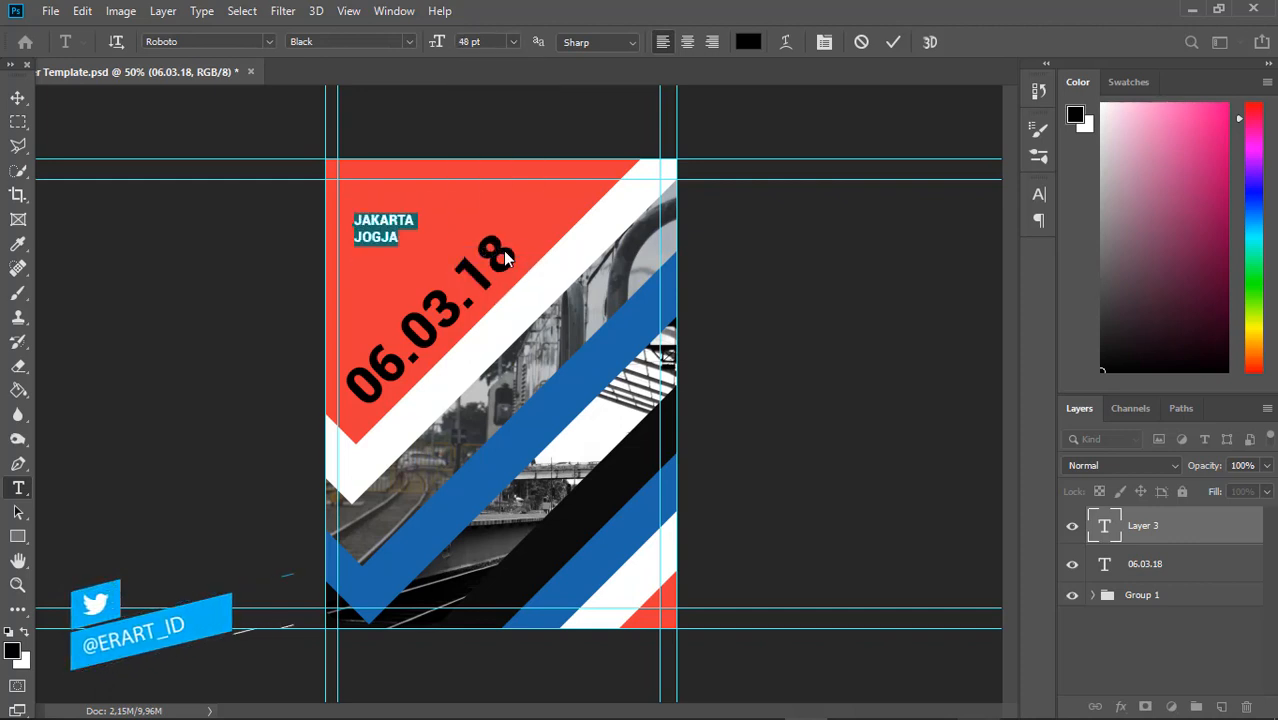
pyautogui.hotkey('ctrl', 'Return')
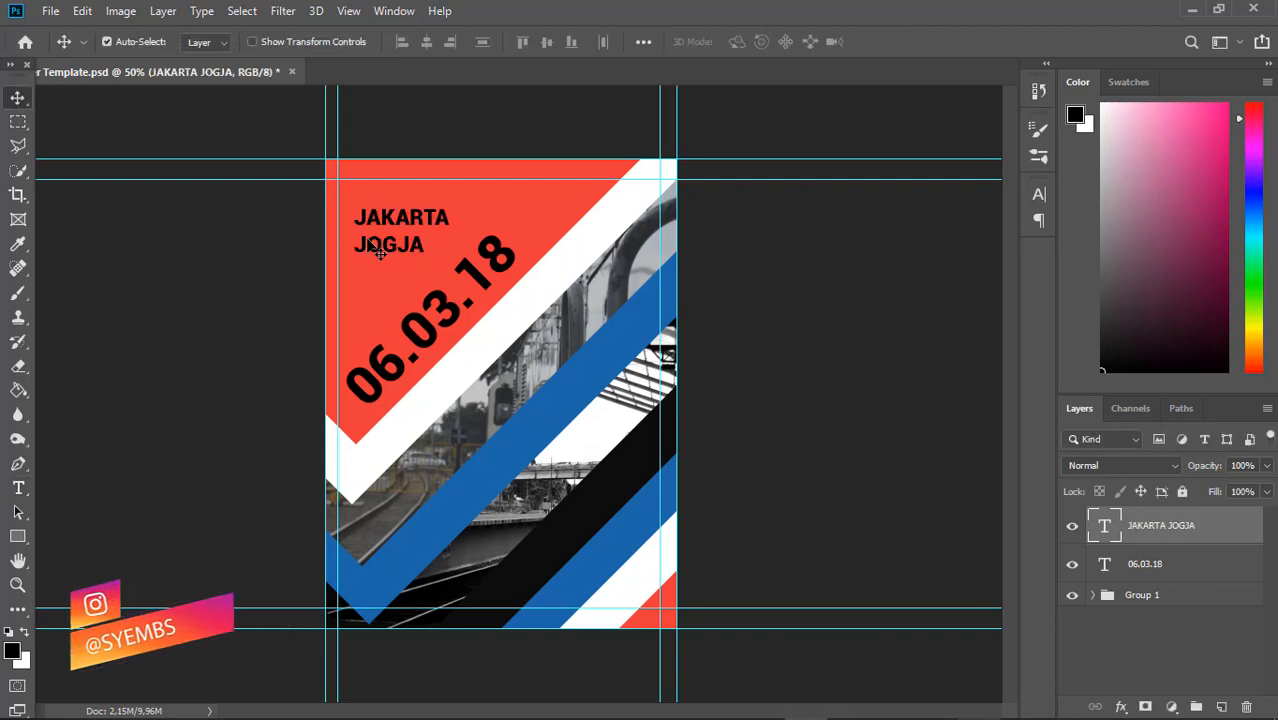
# Enlarge the JAKARTA JOGJA title to about 127% and shift it slightly right.
pyautogui.hotkey('ctrl', 't')
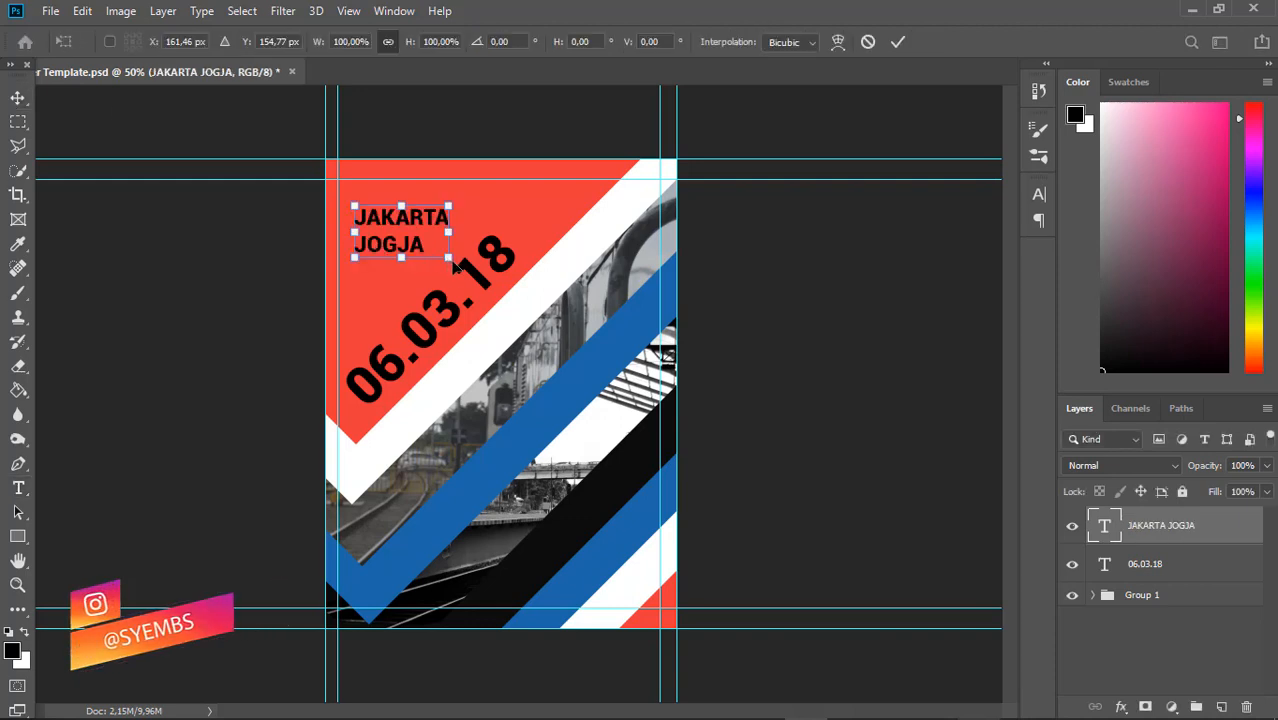
pyautogui.moveTo(447, 257); pyautogui.dragTo(461, 263)
pyautogui.press('Return')
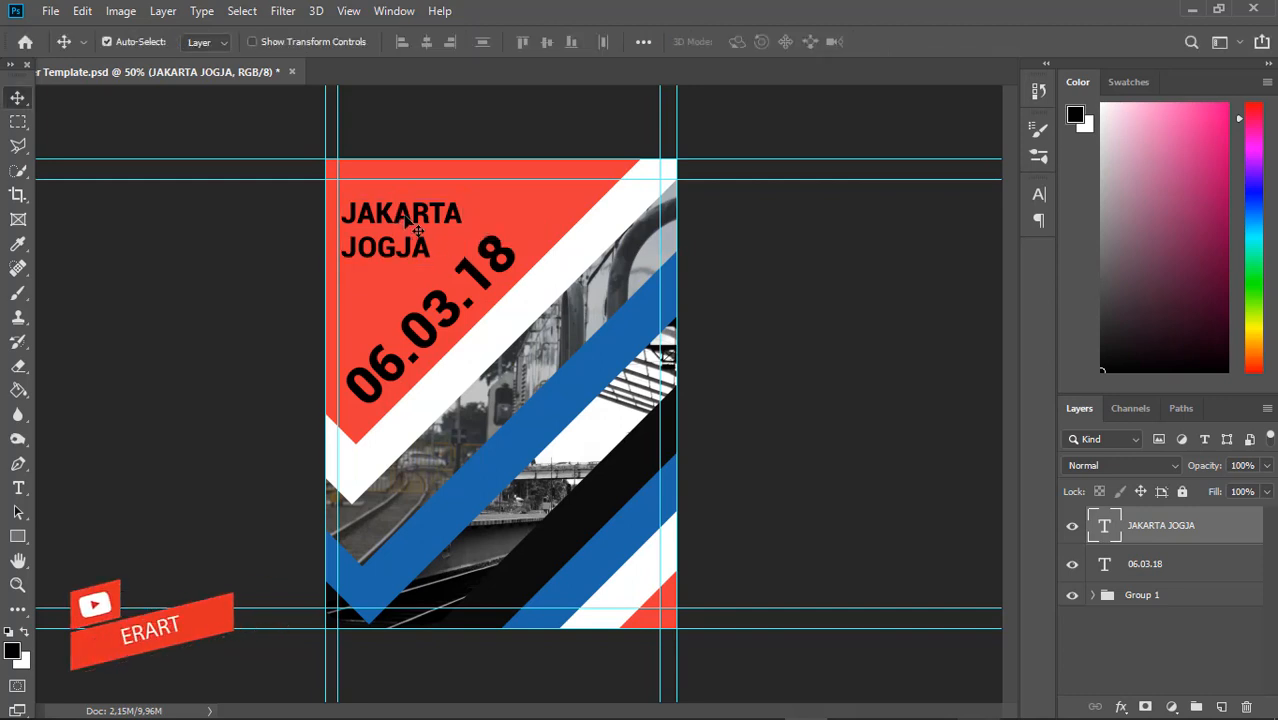
pyautogui.moveTo(413, 215); pyautogui.dragTo(416, 212)
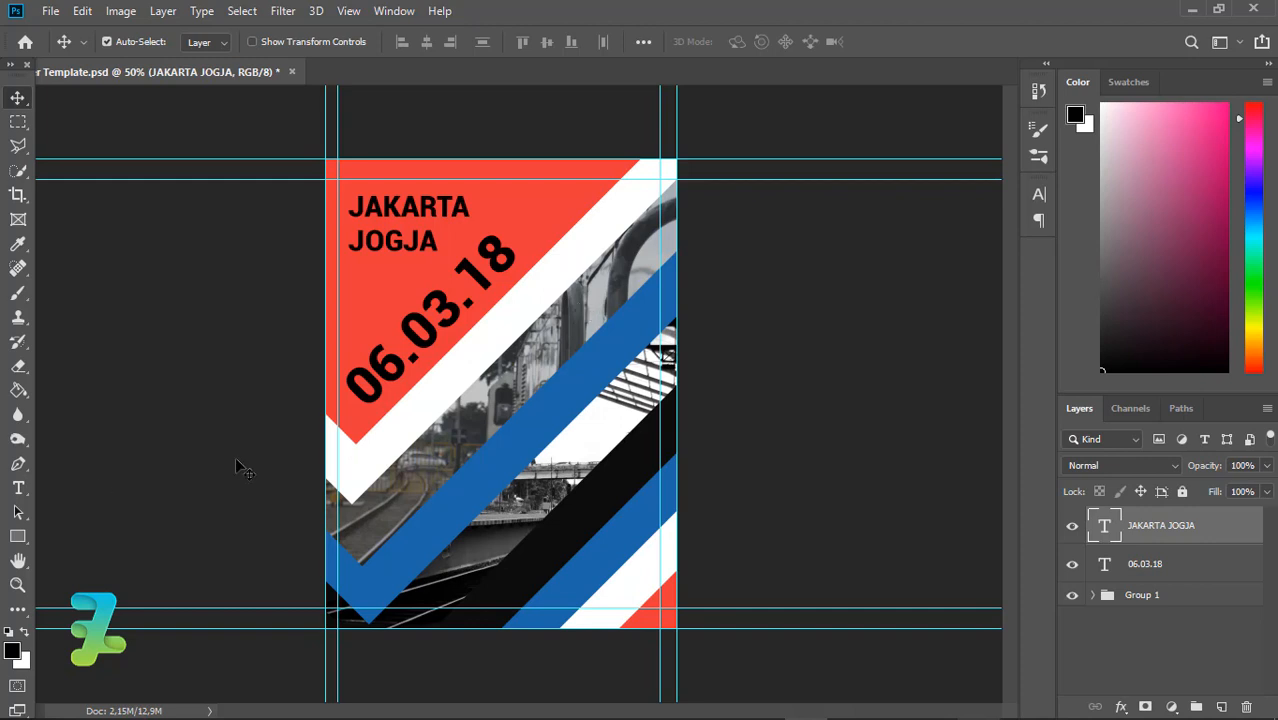
# Add a 'Jakarta' text label on the photo.
pyautogui.click(18, 488)
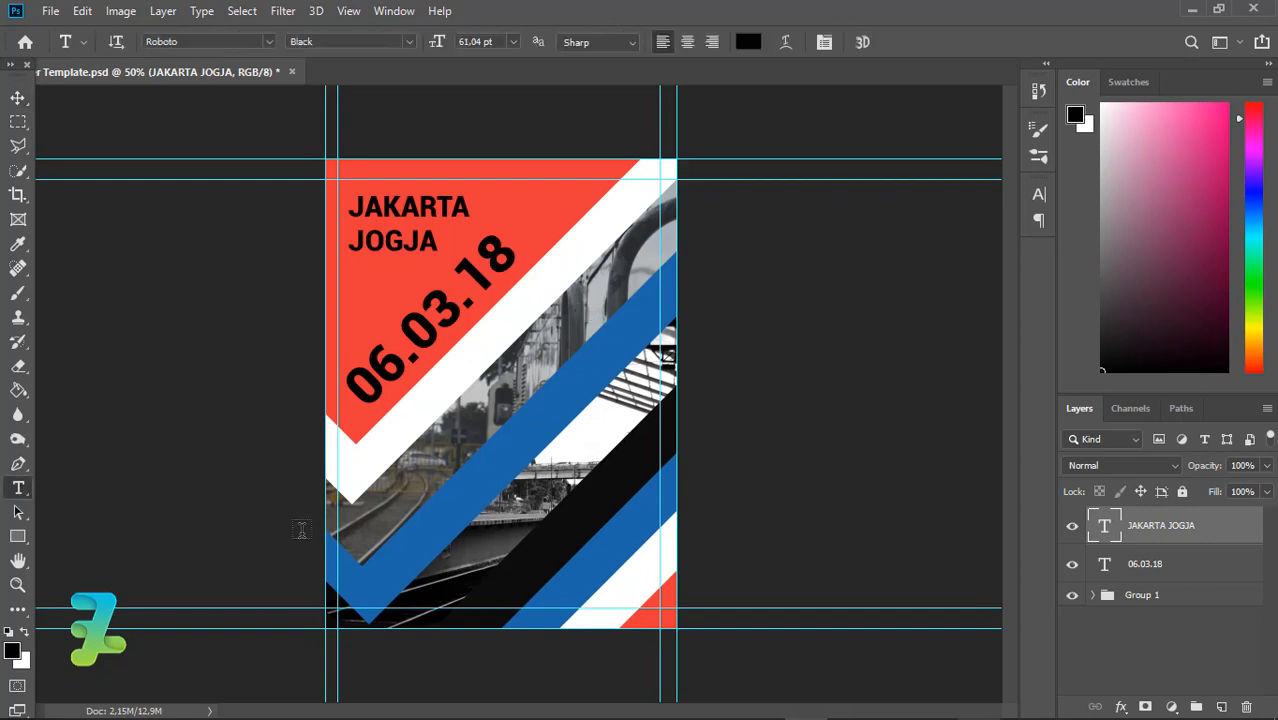
pyautogui.click(450, 462)
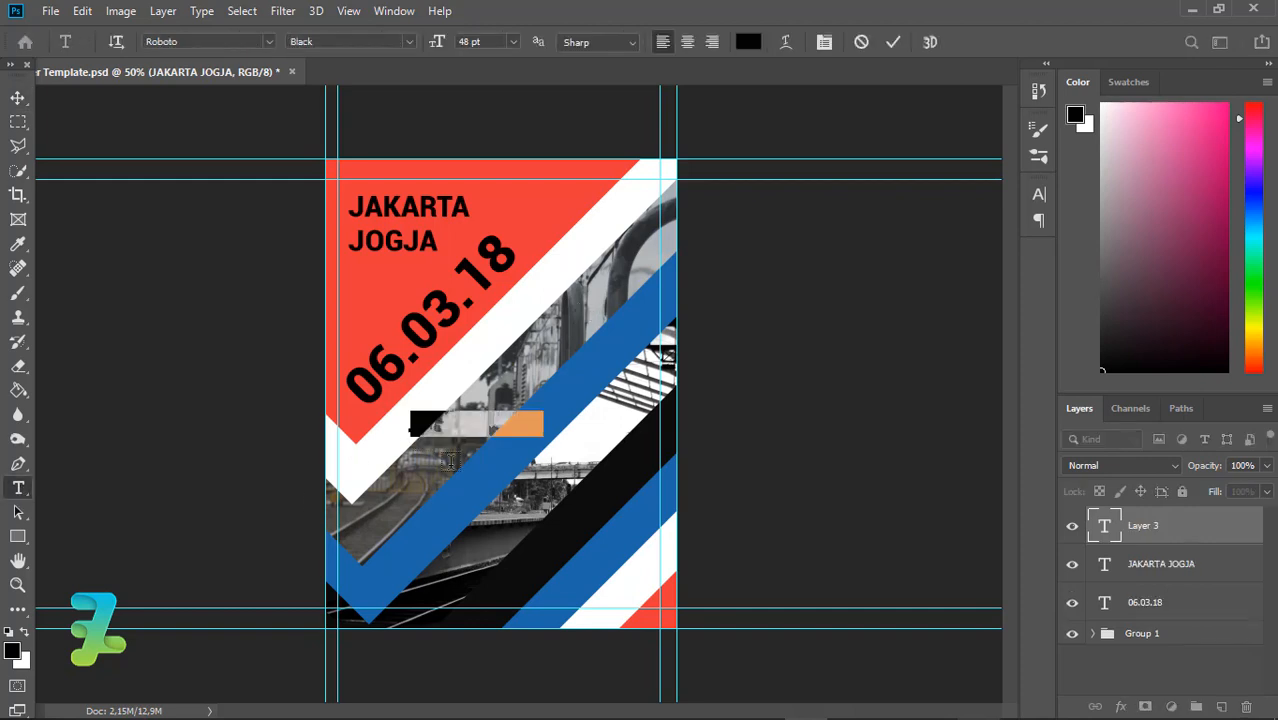
pyautogui.write('j')
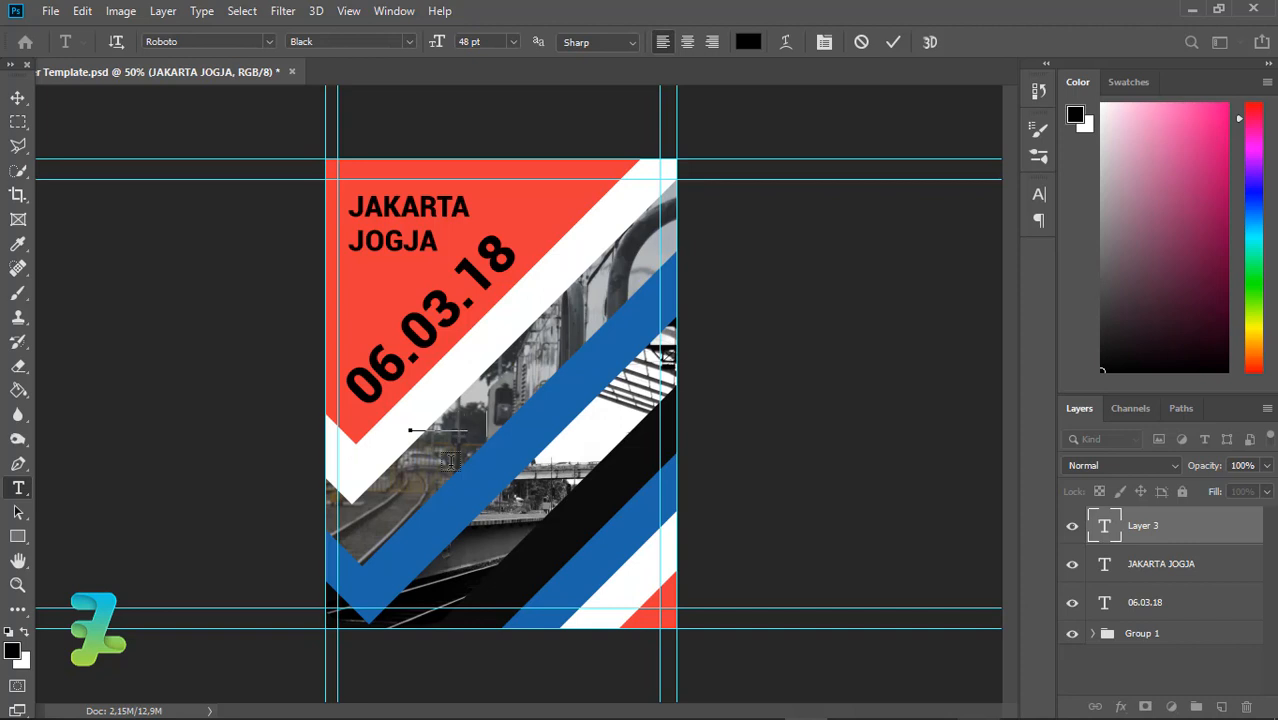
pyautogui.write('Jakarta')
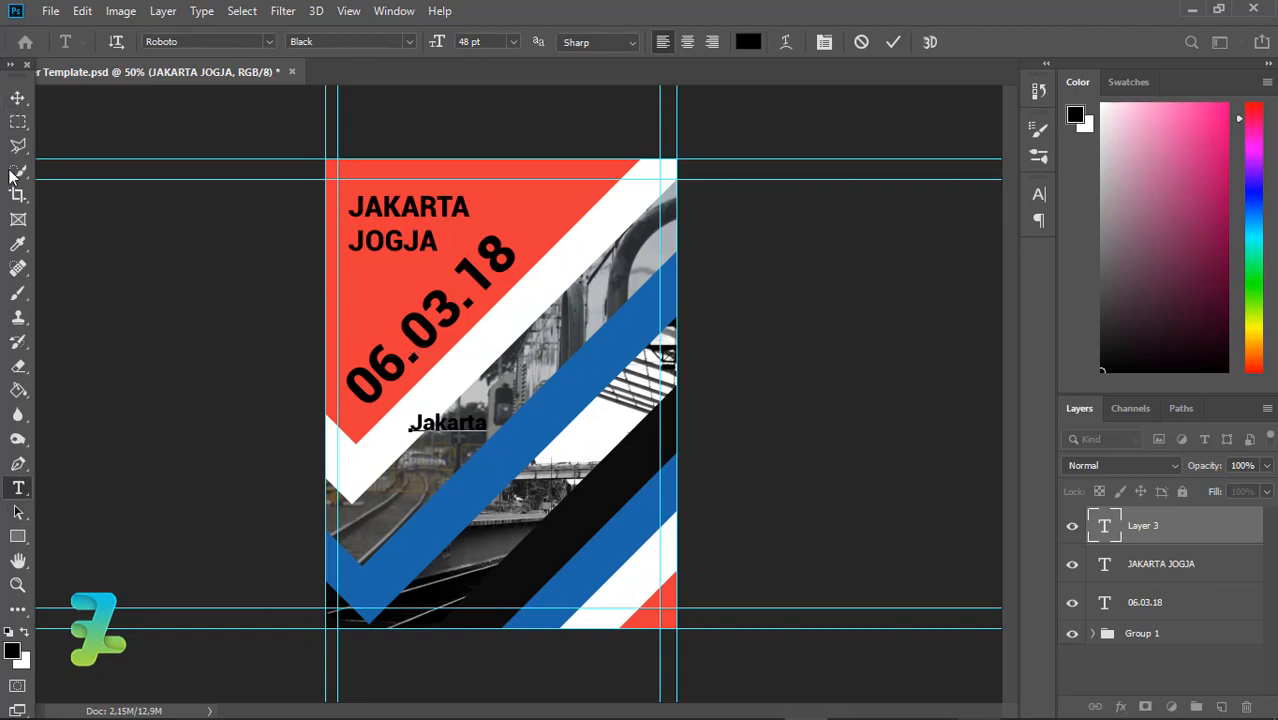
pyautogui.click(18, 97)
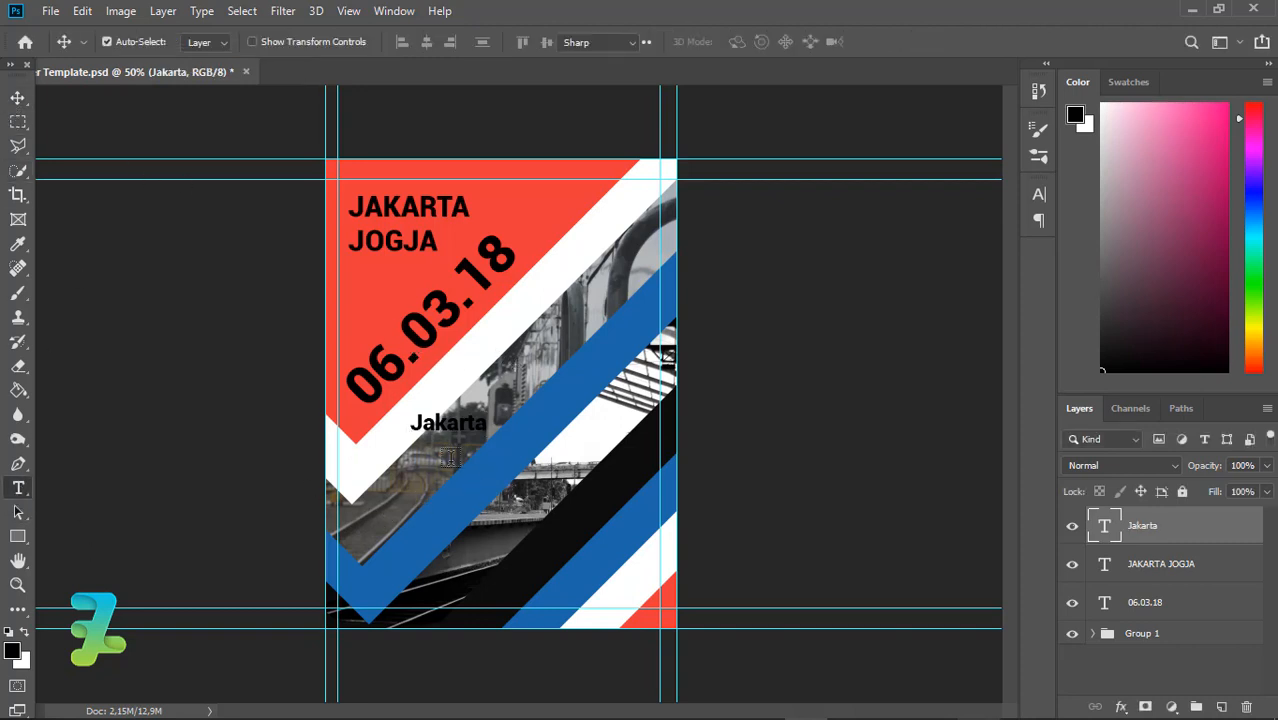
# Add a 'Stasiun Senen' subtitle line below Jakarta and set it to 18 pt.
pyautogui.press('t')
pyautogui.click(488, 531)
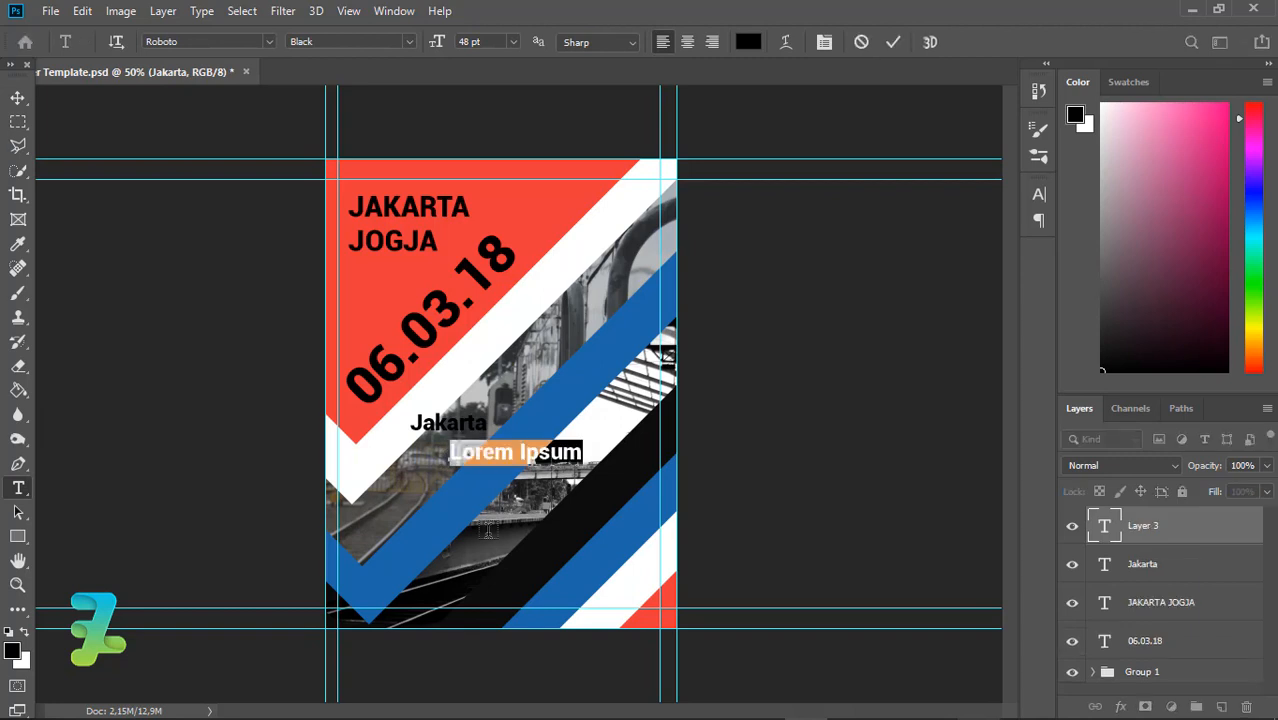
pyautogui.write('ST')
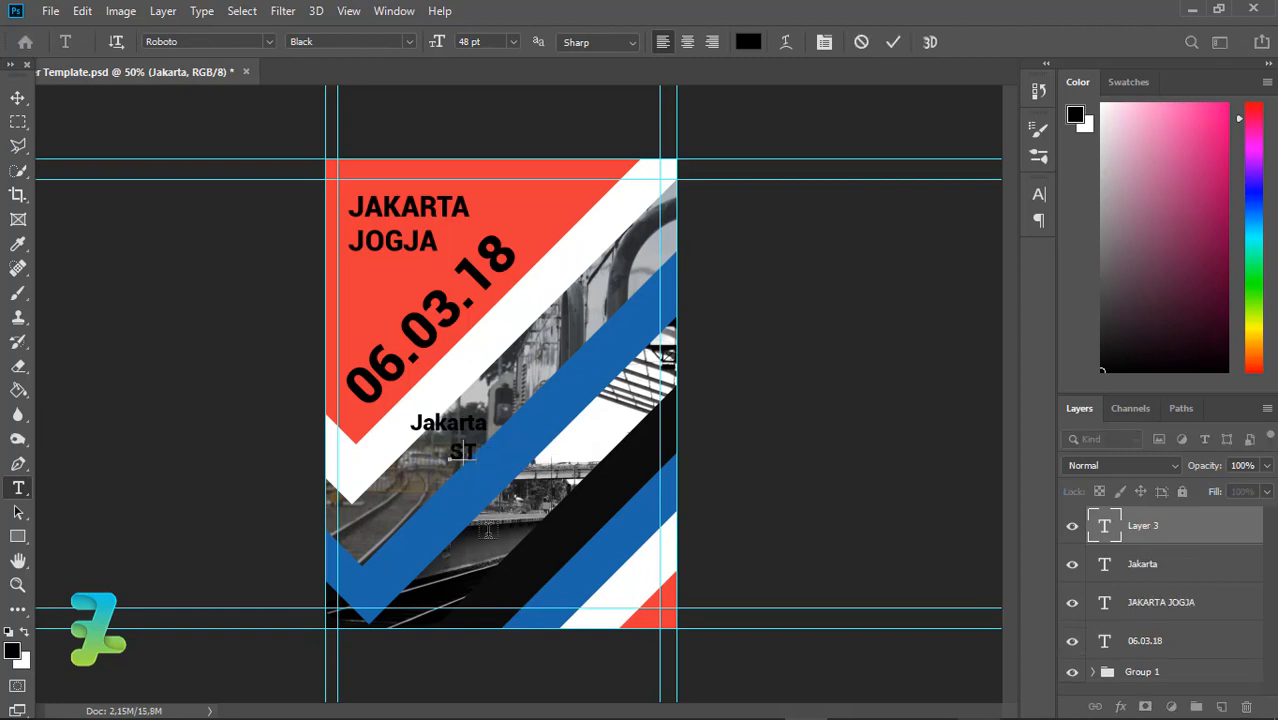
pyautogui.write('asiun')
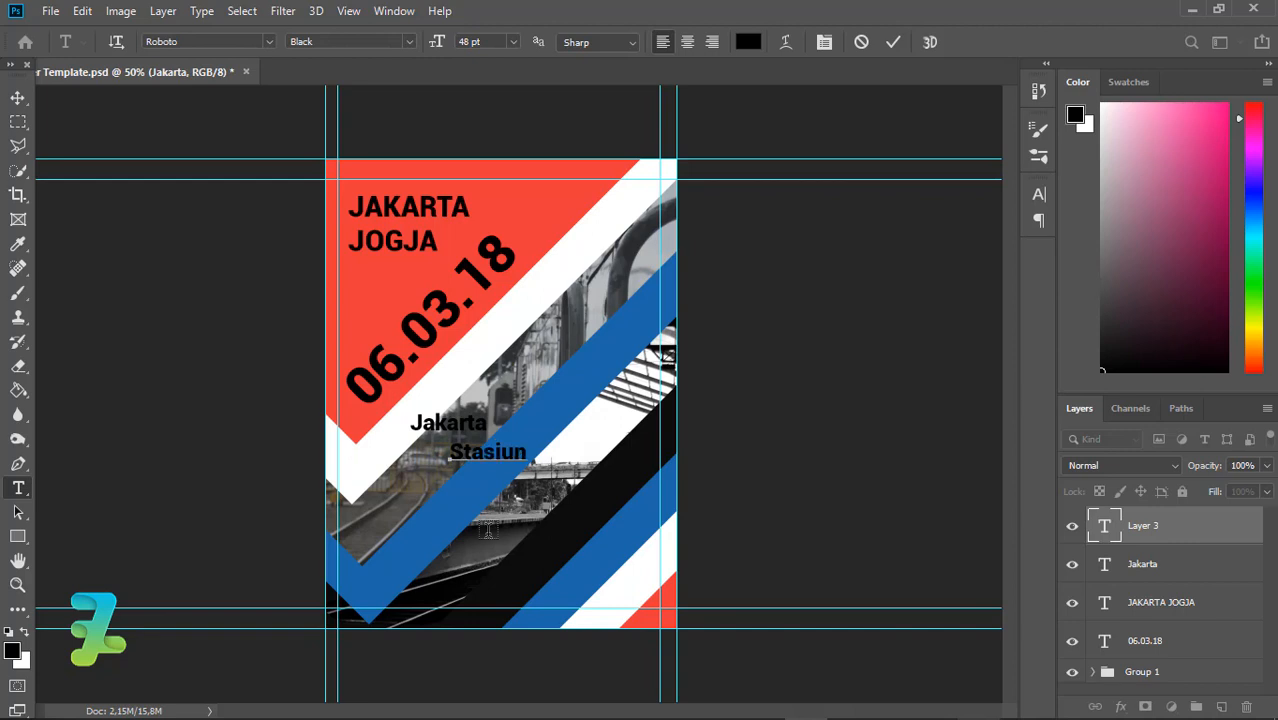
pyautogui.write(' Senen')
pyautogui.hotkey('ctrl', 'a')
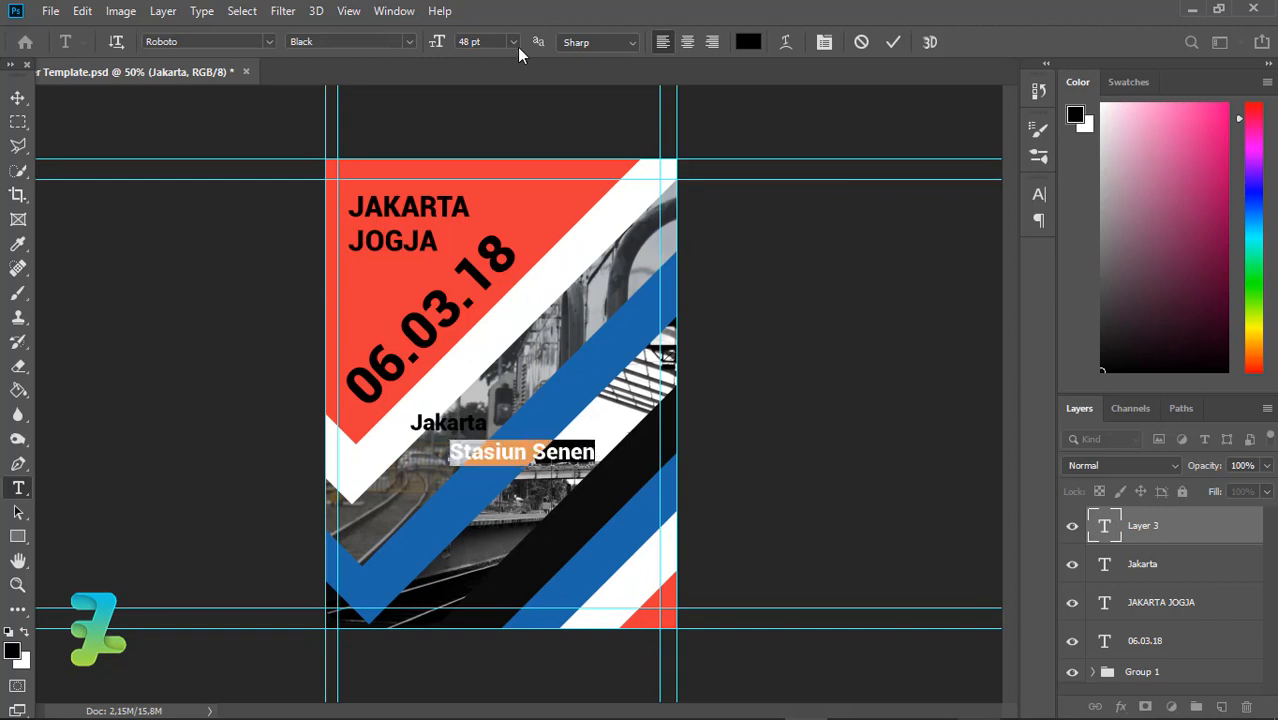
pyautogui.click(513, 43)
pyautogui.click(489, 168)
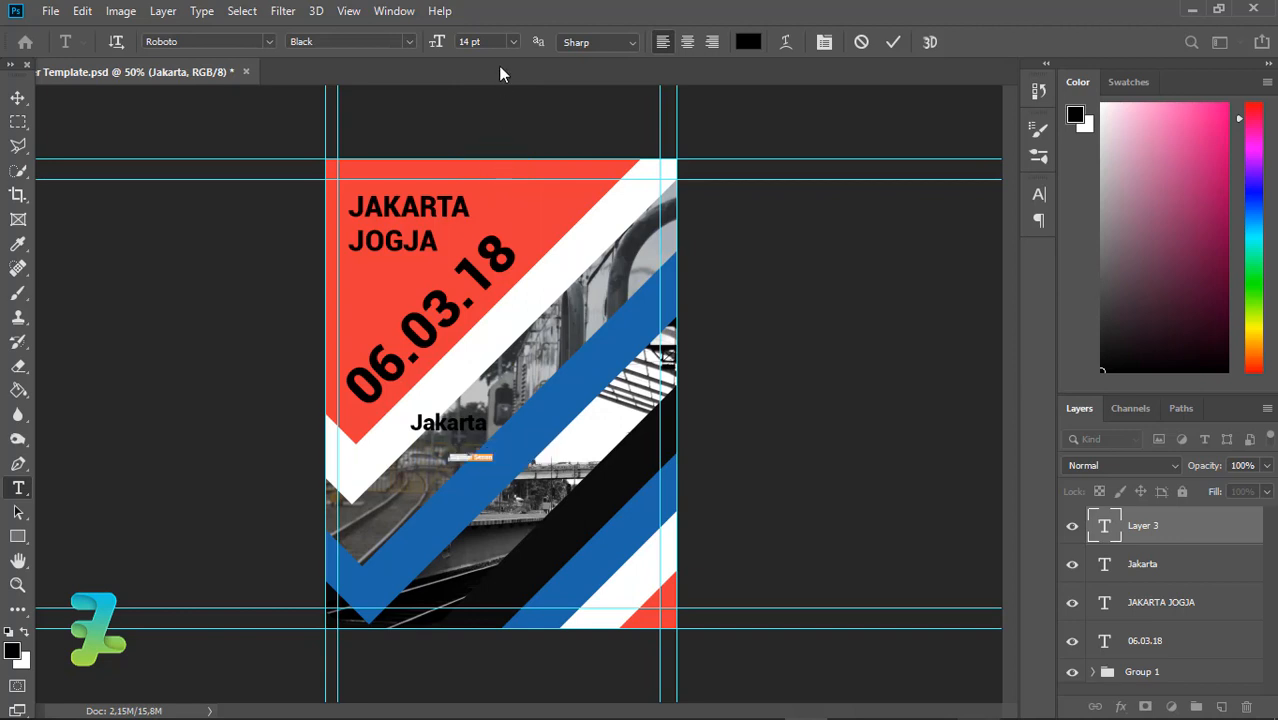
pyautogui.click(508, 41)
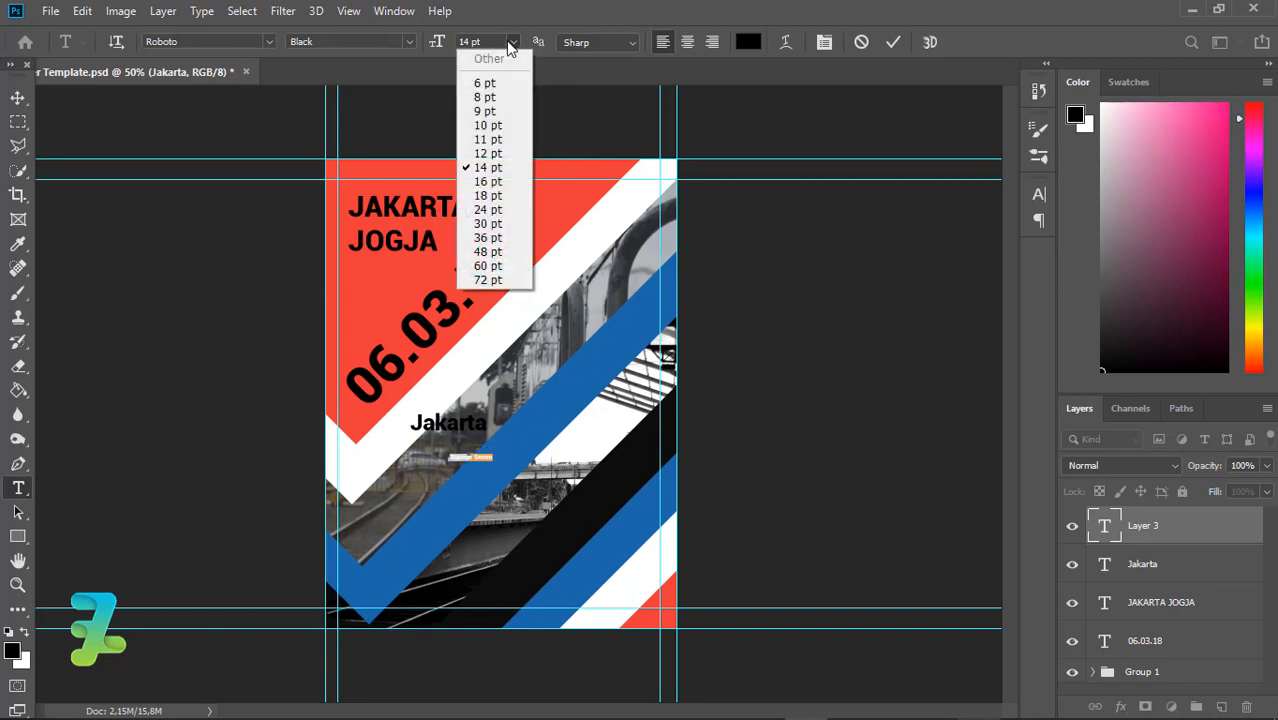
pyautogui.click(487, 196)
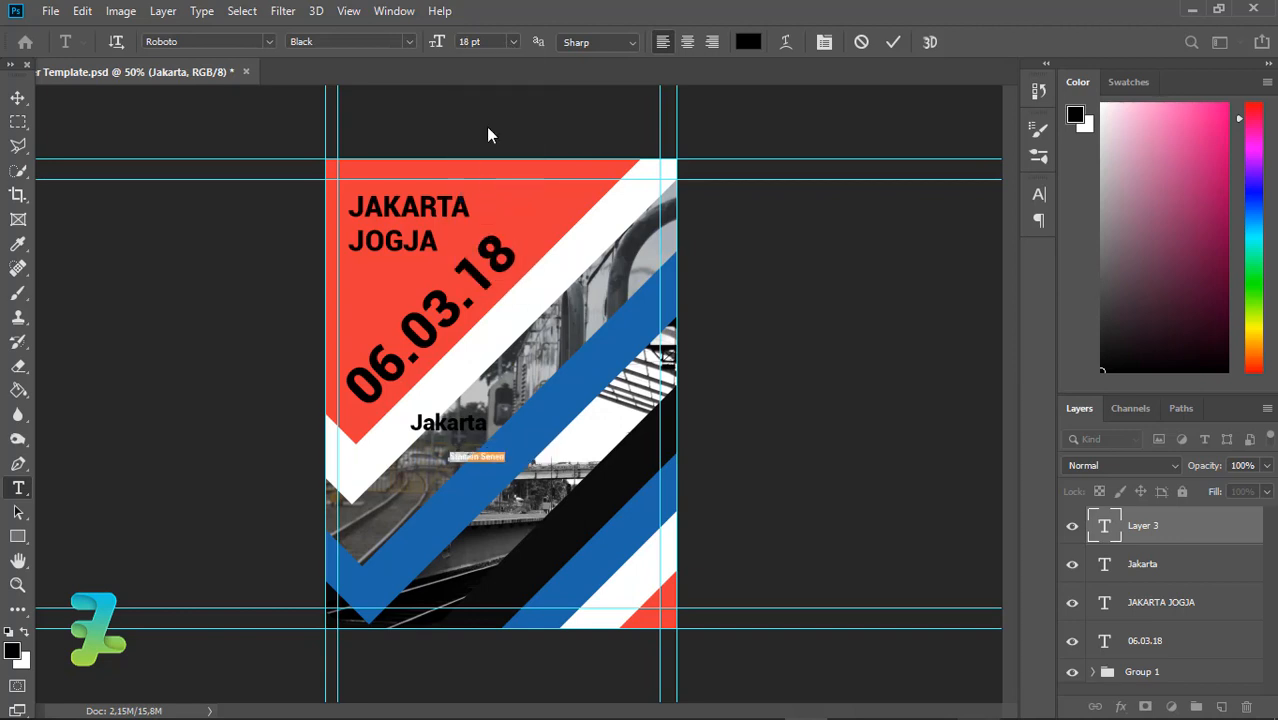
pyautogui.click(515, 475)
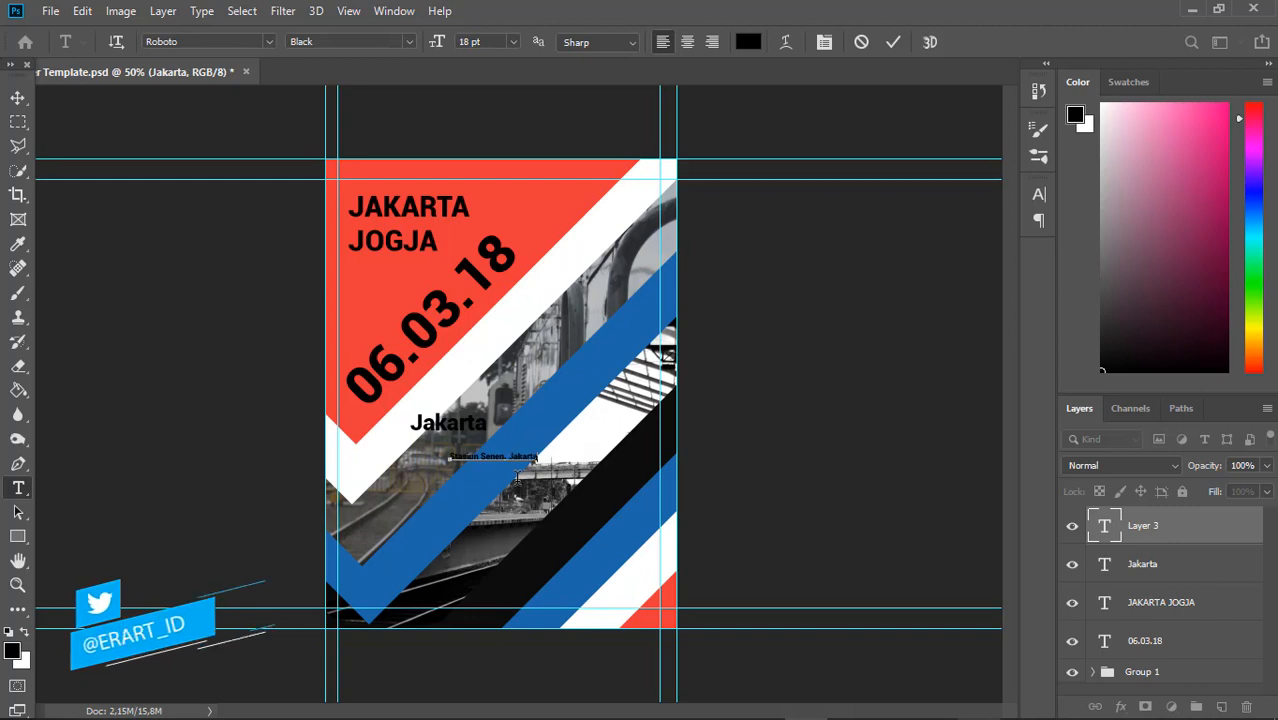
# Position the subtitle directly under Jakarta and select both text layers.
pyautogui.hotkey('ctrl', '+')
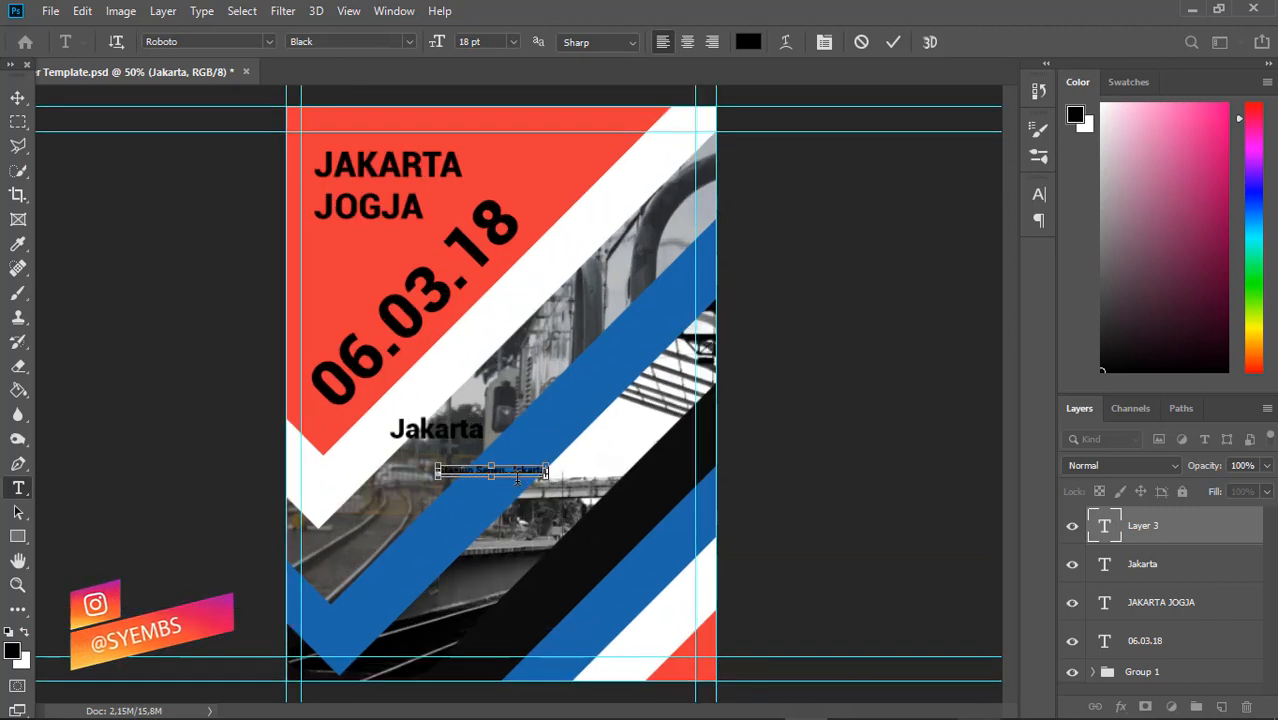
pyautogui.hotkey('ctrl', '+')
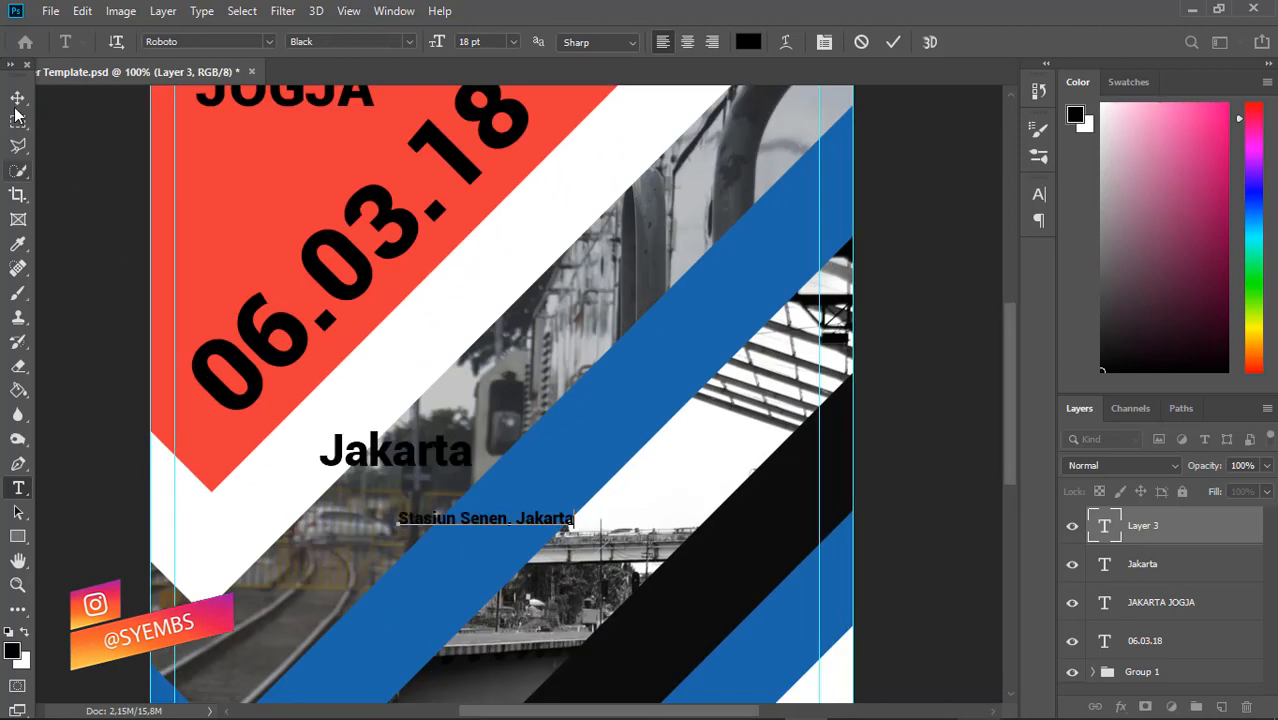
pyautogui.click(18, 97)
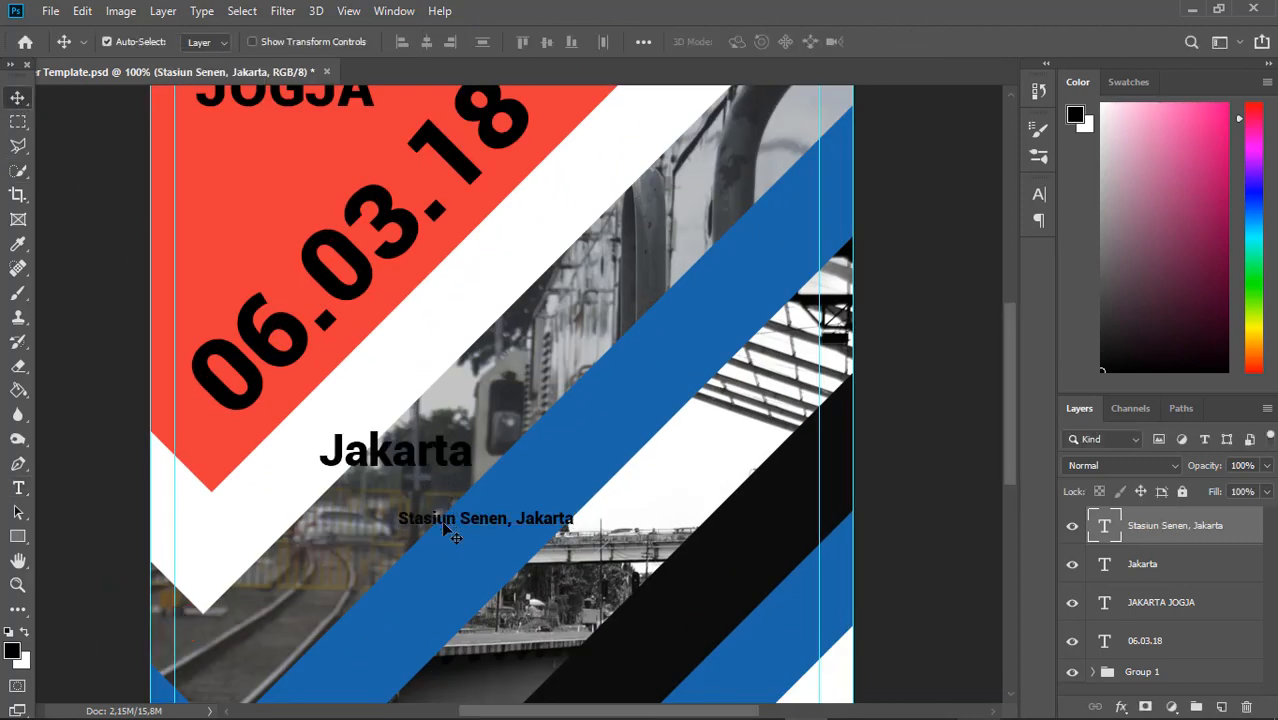
pyautogui.moveTo(442, 519); pyautogui.dragTo(501, 524)
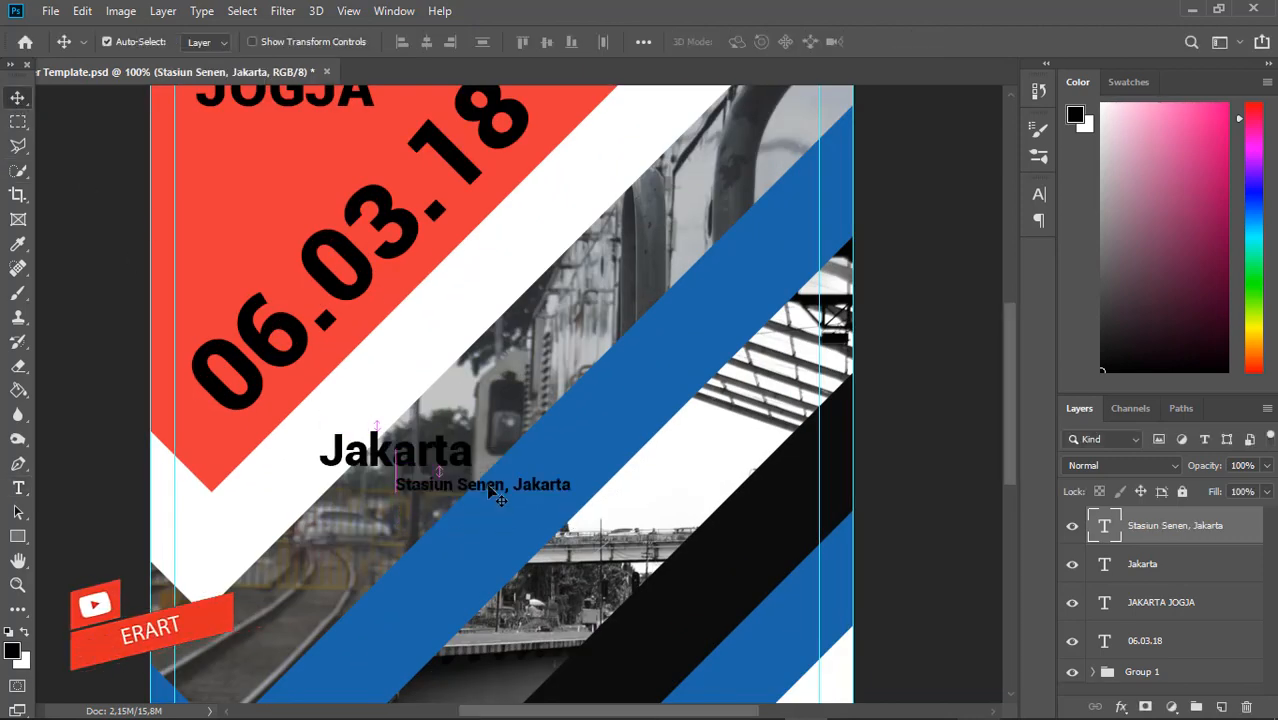
pyautogui.keyDown('shift'); pyautogui.click(1107, 568); pyautogui.keyUp('shift')
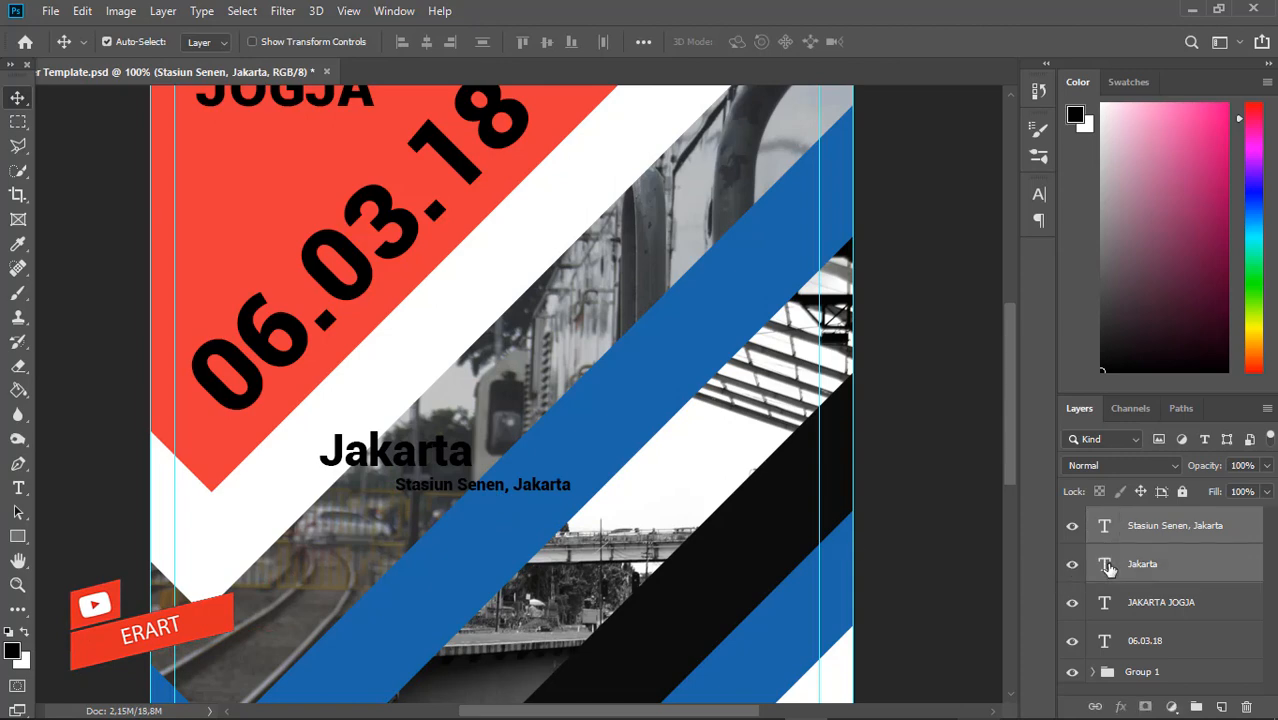
# Group the two text layers as Group 2 and rotate the group -45°.
pyautogui.hotkey('ctrl', 'g')
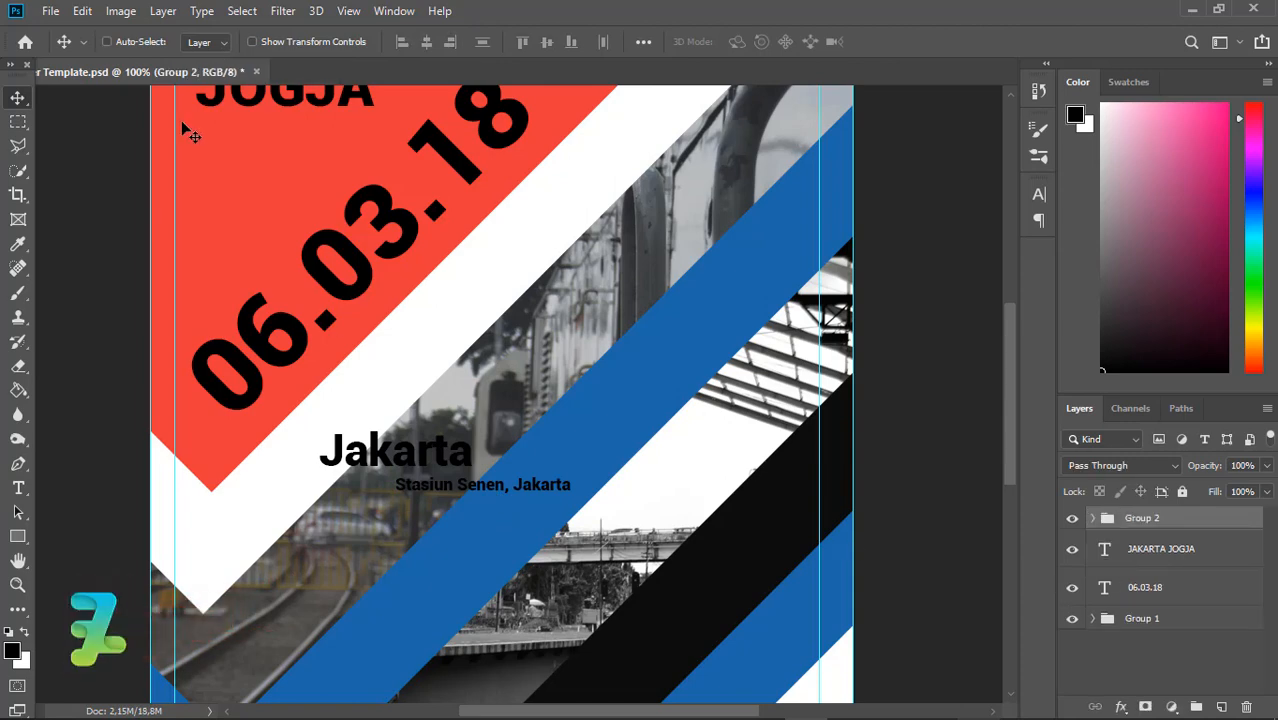
pyautogui.click(80, 11)
pyautogui.moveTo(308, 440)
pyautogui.click(380, 463)
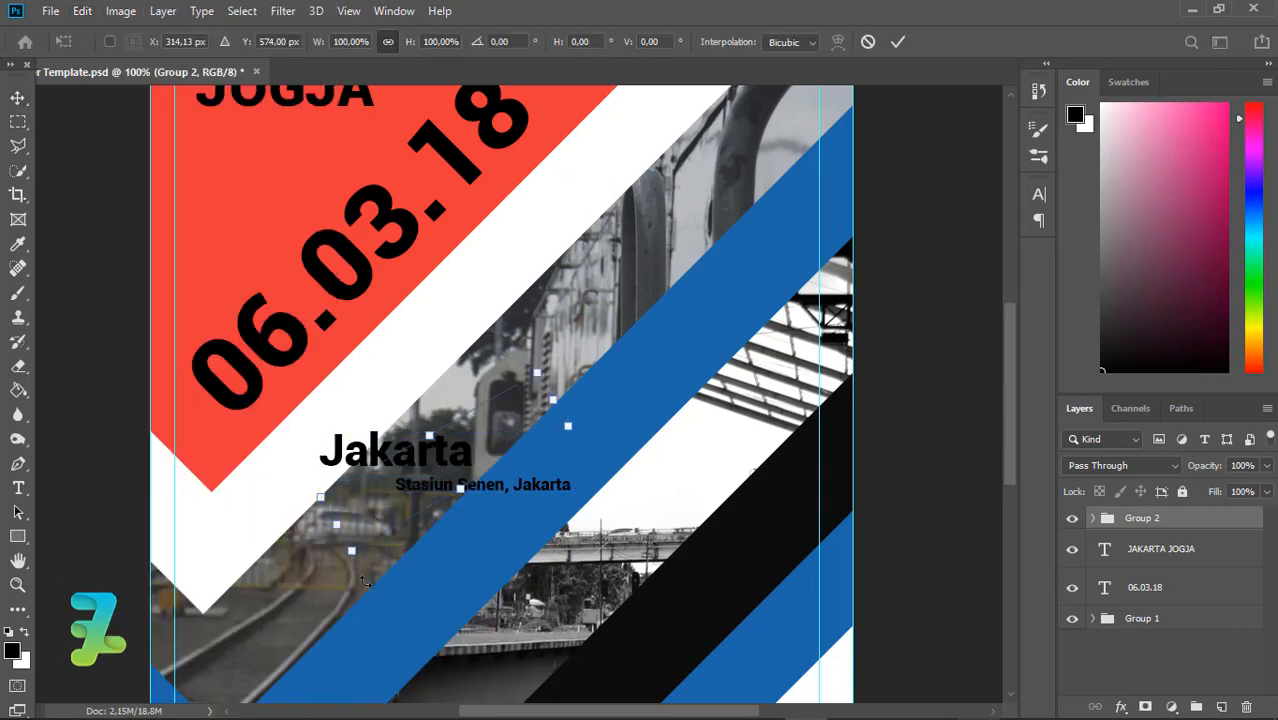
pyautogui.moveTo(364, 582); pyautogui.dragTo(356, 606)
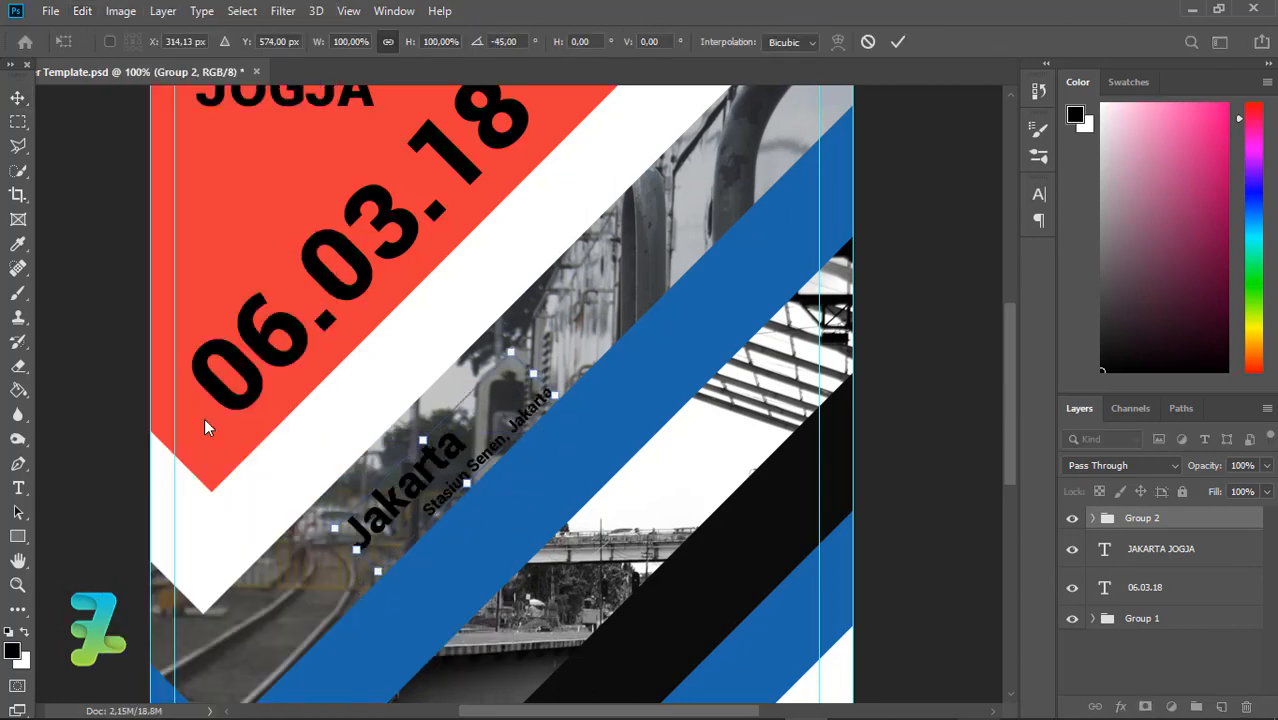
pyautogui.press('Return')
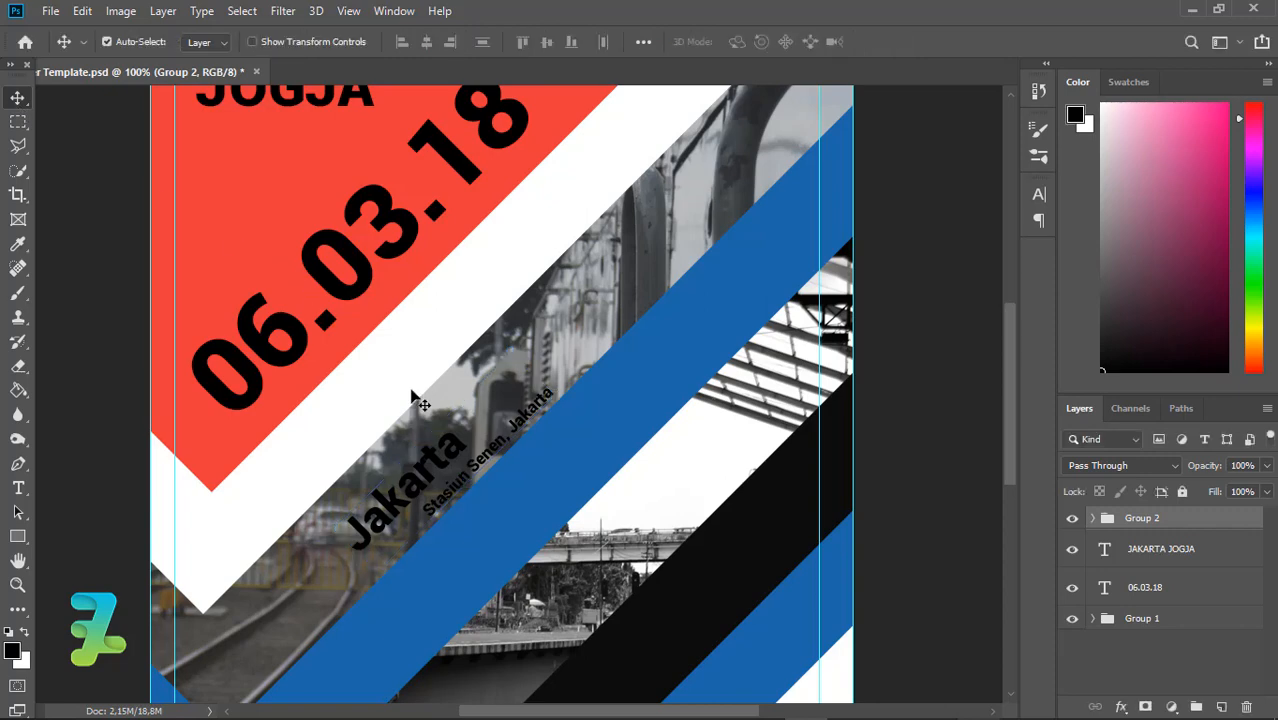
# At 100% view, move the rotated Jakarta group up and to the right.
pyautogui.press('ctrl')
pyautogui.hotkey('ctrl', '1')
pyautogui.moveTo(405, 518); pyautogui.dragTo(432, 480)
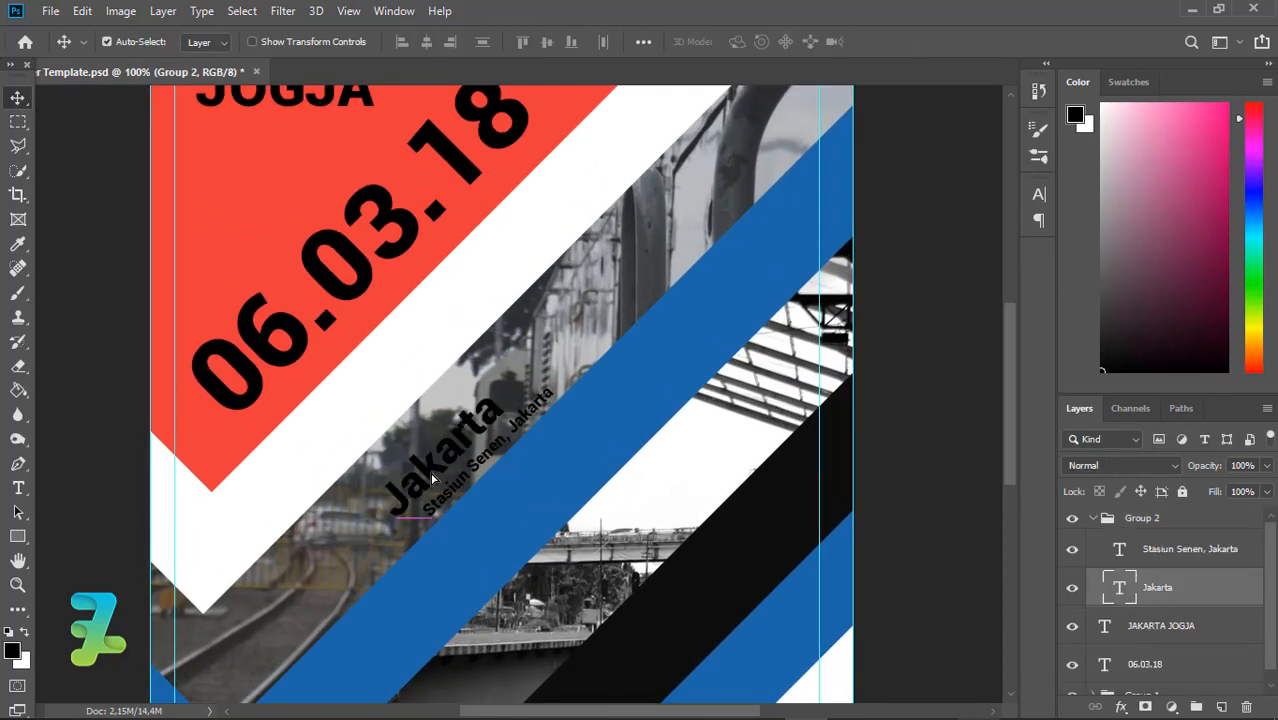
pyautogui.click(1094, 518)
pyautogui.hotkey('ctrl', 'z')
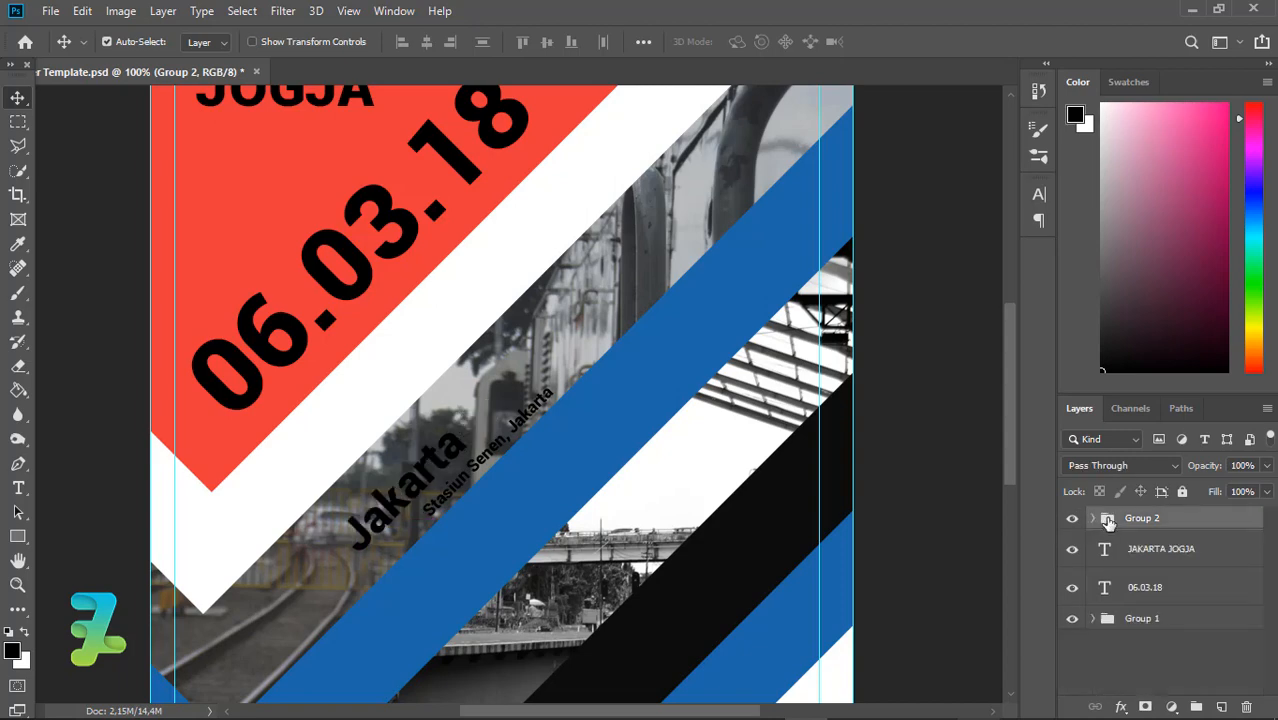
pyautogui.moveTo(460, 447); pyautogui.dragTo(537, 373)
# Duplicate the Jakarta group as Group 2 copy and drag it down onto the lower photo stripe.
pyautogui.hotkey('ctrl', 'j')
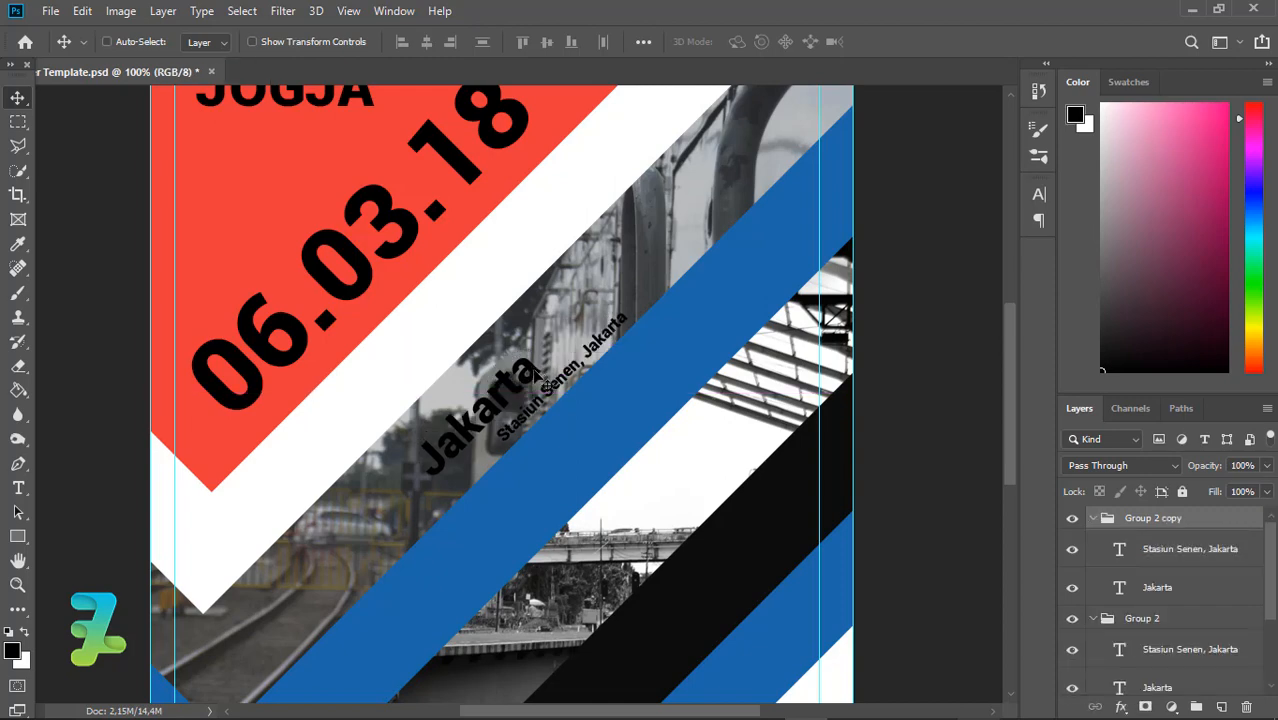
pyautogui.keyDown('ctrl'); pyautogui.click(565, 399); pyautogui.keyUp('ctrl')
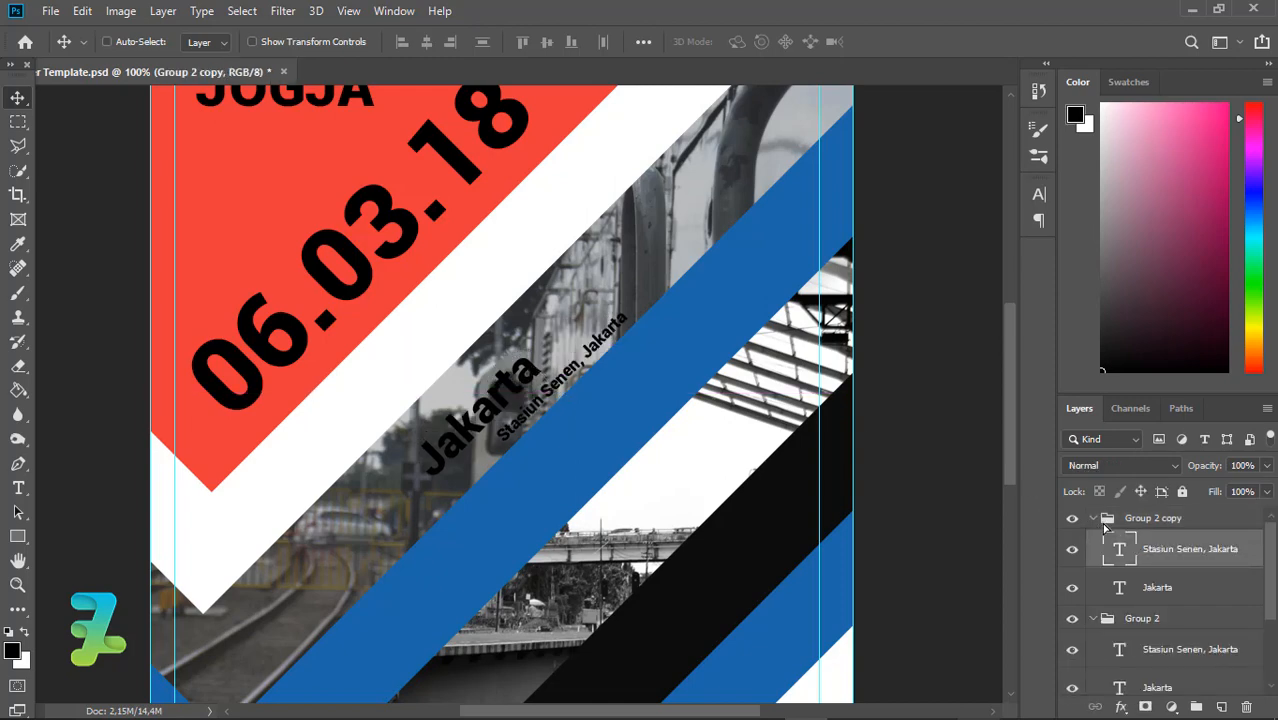
pyautogui.click(1093, 519)
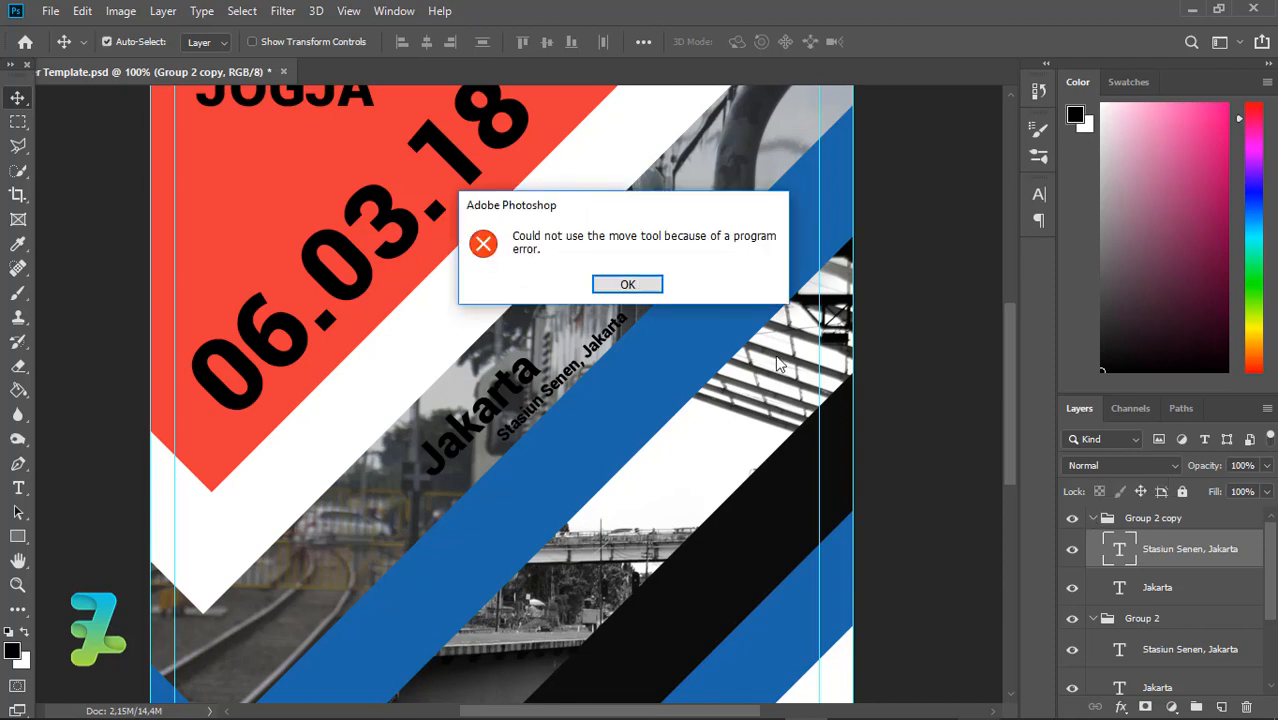
pyautogui.press('Return')
pyautogui.click(1093, 518)
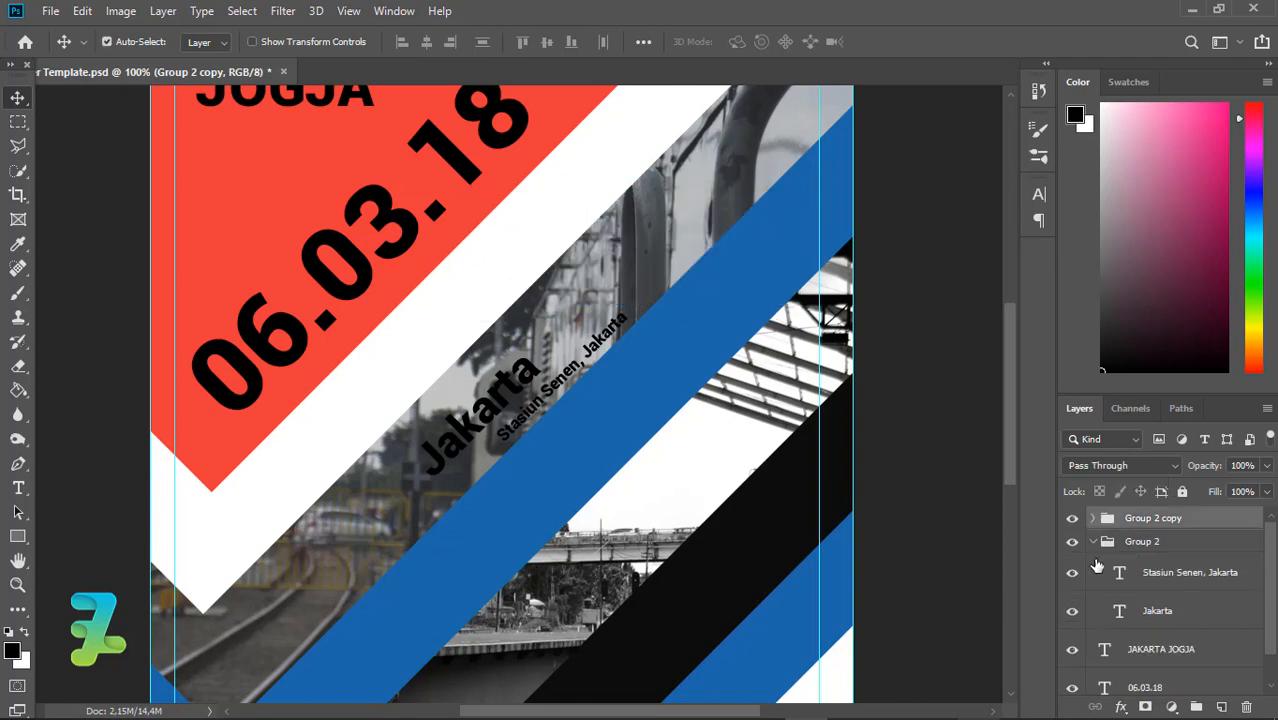
pyautogui.click(1095, 544)
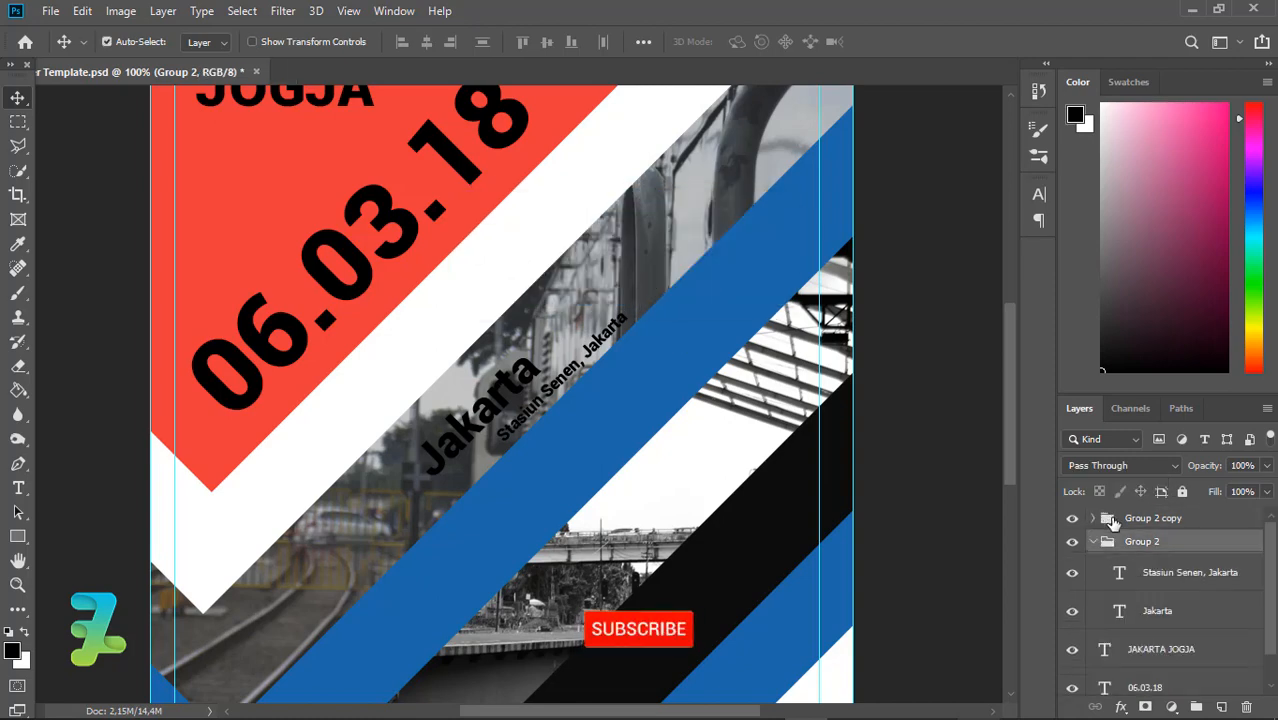
pyautogui.moveTo(562, 381); pyautogui.dragTo(589, 580)
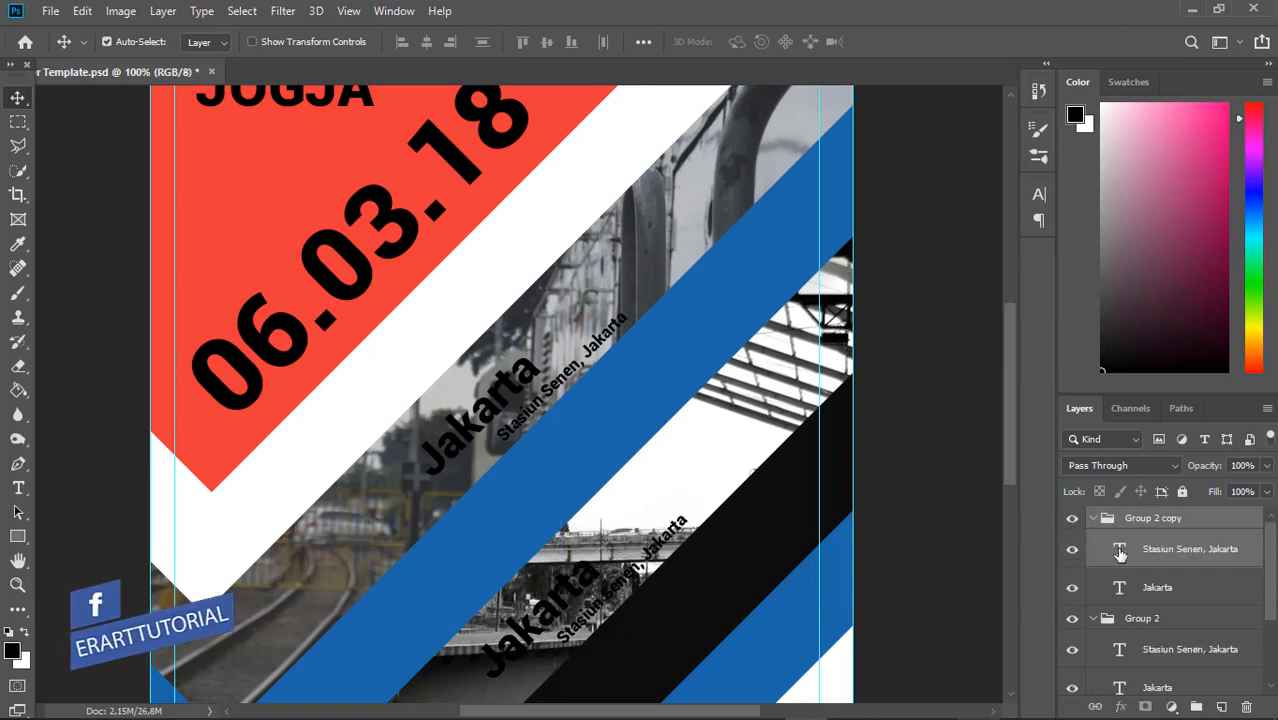
# Change the copy's subtitle to 'Stasiun Lempuyangan, Jogjakarta'.
pyautogui.doubleClick(1120, 553)
pyautogui.press('End')
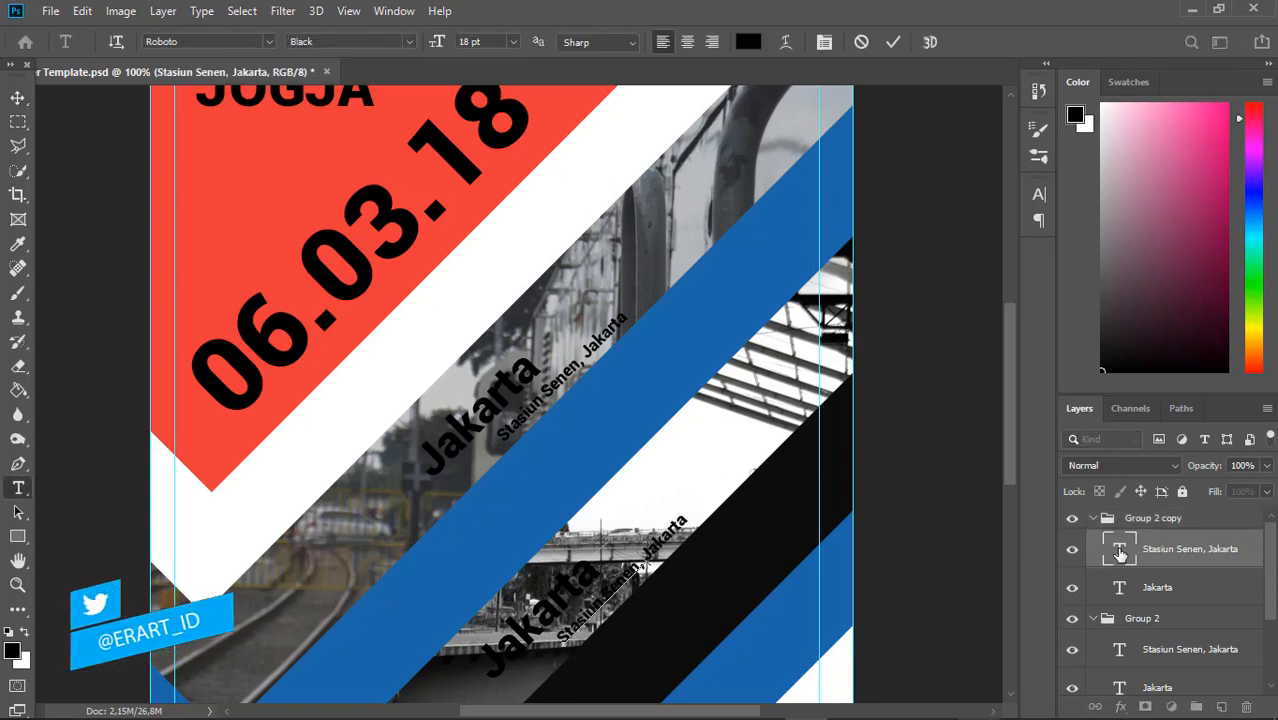
pyautogui.press('BackSpace')
pyautogui.press('BackSpace')
pyautogui.press('BackSpace')
pyautogui.press('BackSpace')
pyautogui.press('BackSpace')
pyautogui.press('BackSpace')
pyautogui.press('BackSpace')
pyautogui.press('BackSpace')
pyautogui.press('BackSpace')
pyautogui.press('BackSpace')
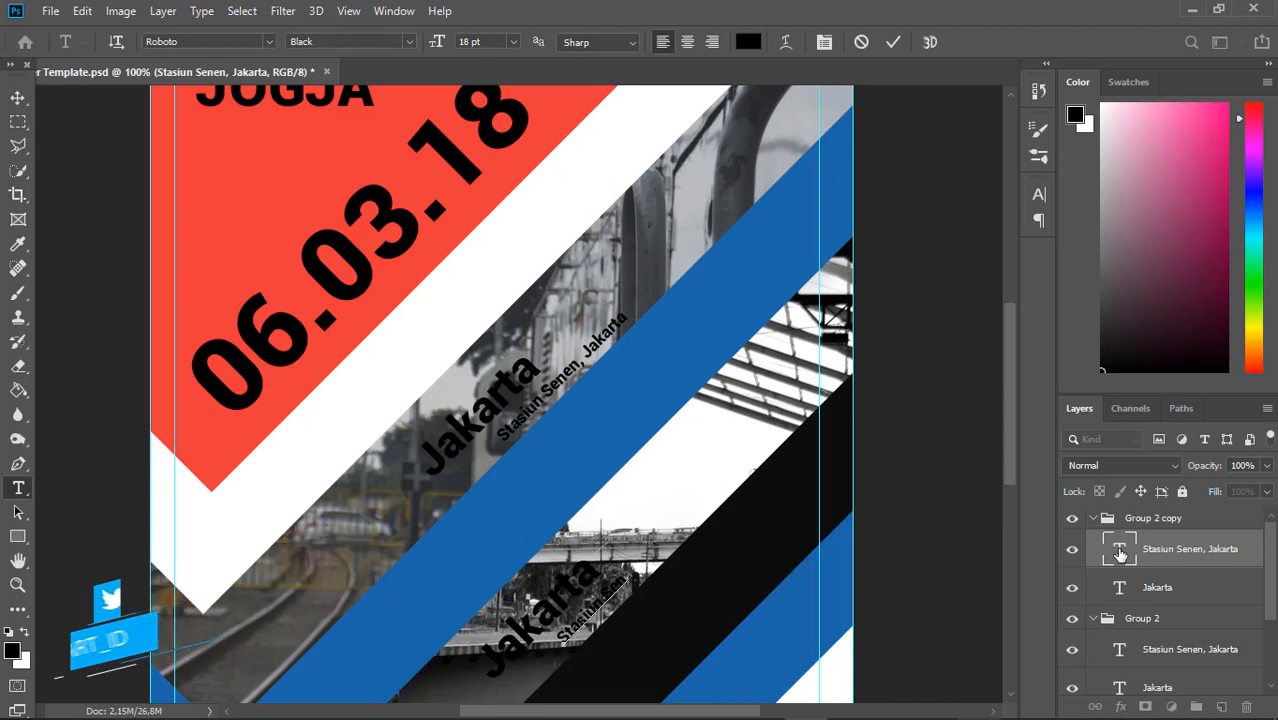
pyautogui.press('BackSpace')
pyautogui.press('BackSpace')
pyautogui.press('BackSpace')
pyautogui.press('BackSpace')
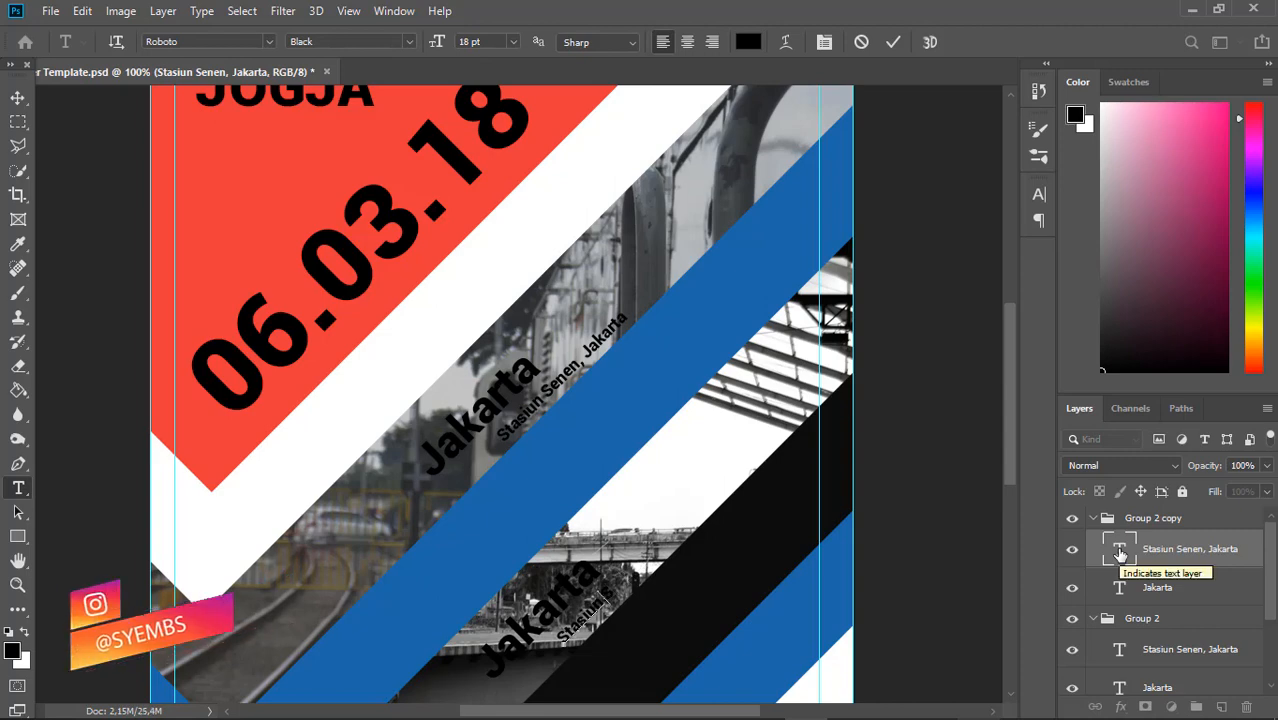
pyautogui.write('Lem')
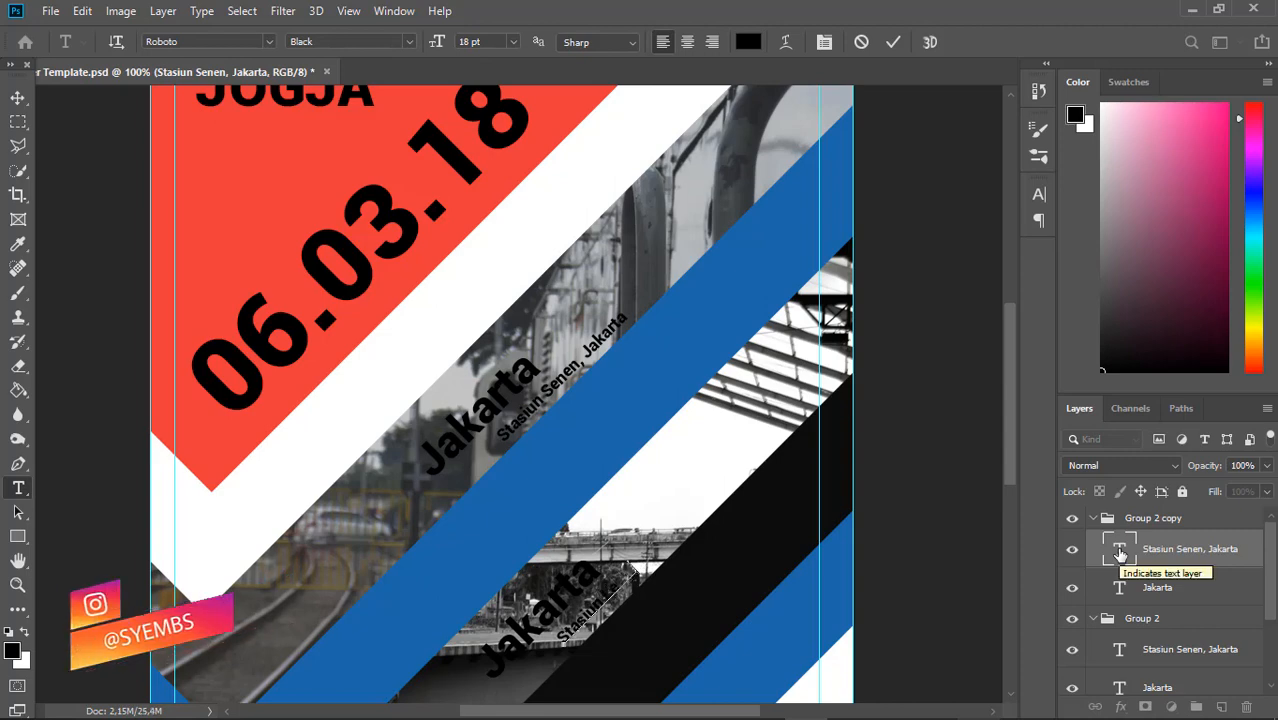
pyautogui.write('pu')
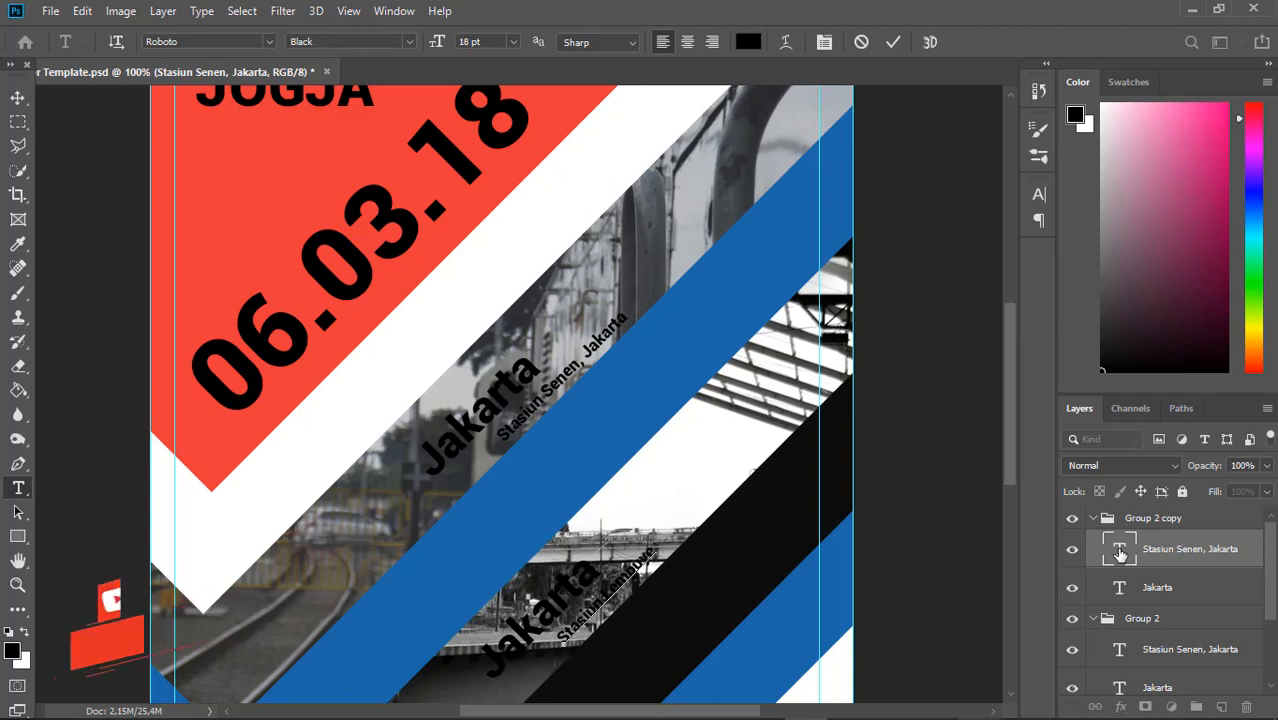
pyautogui.write('yangan, Jo')
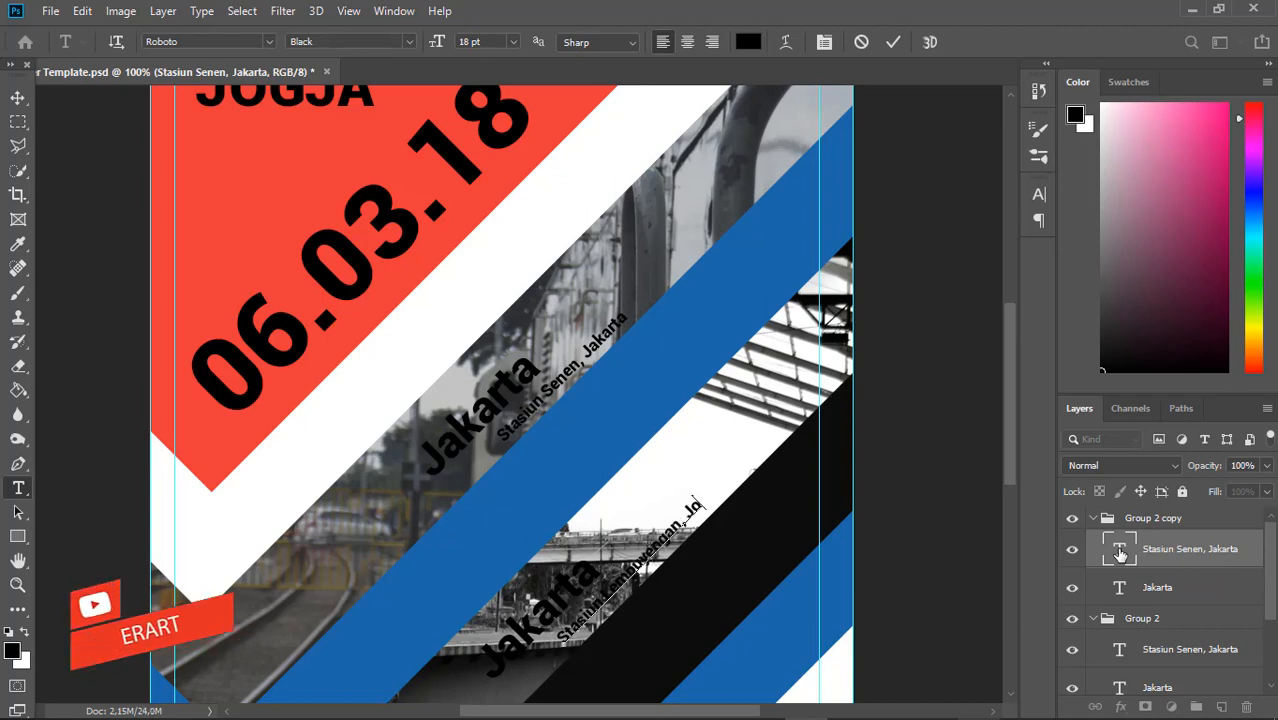
pyautogui.write('gjakarta')
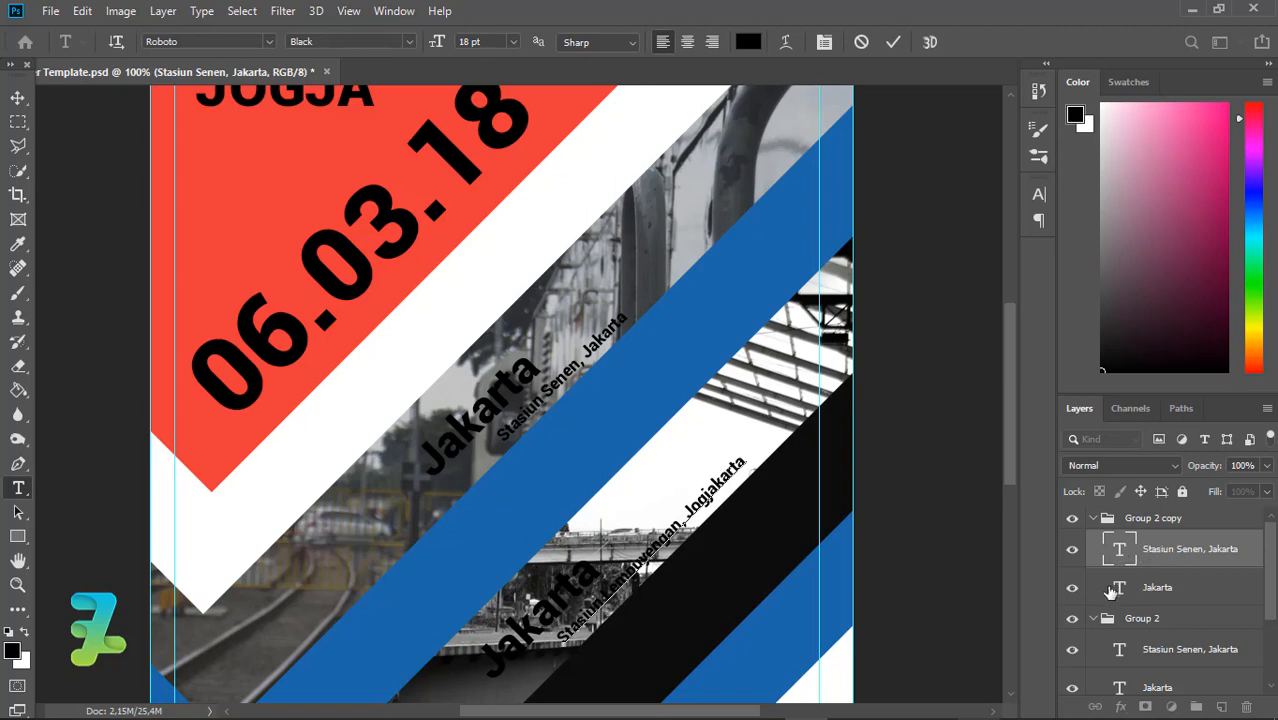
pyautogui.hotkey('ctrl', 'Return')
pyautogui.press('v')
# Retype the copy's heading as 'Jogjakarta' and zoom out to check the poster.
pyautogui.doubleClick(1119, 587)
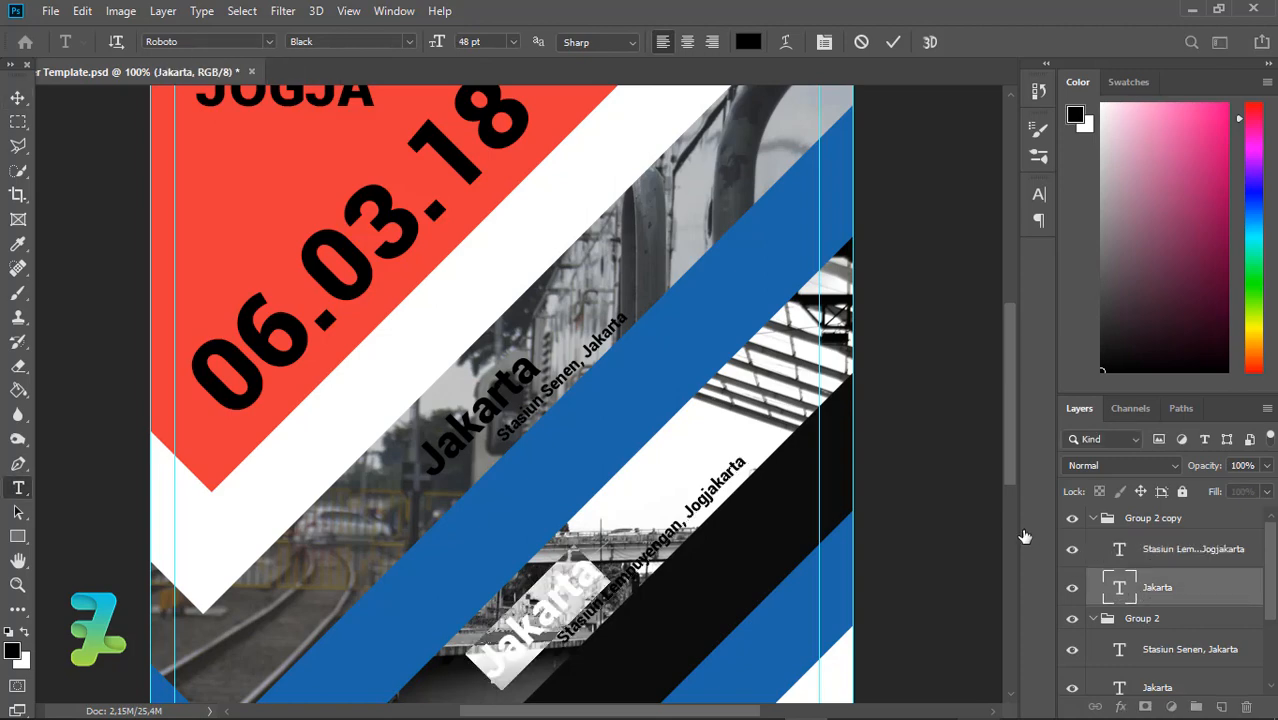
pyautogui.write('Jogja')
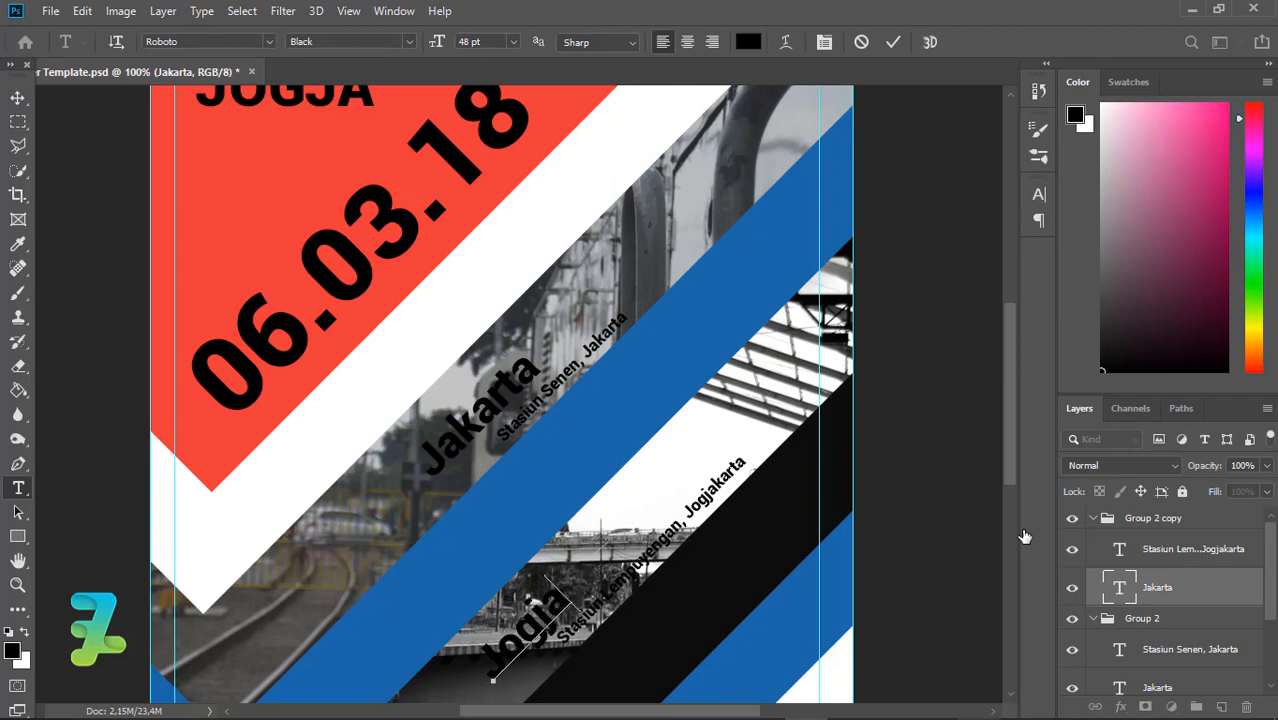
pyautogui.write('karta')
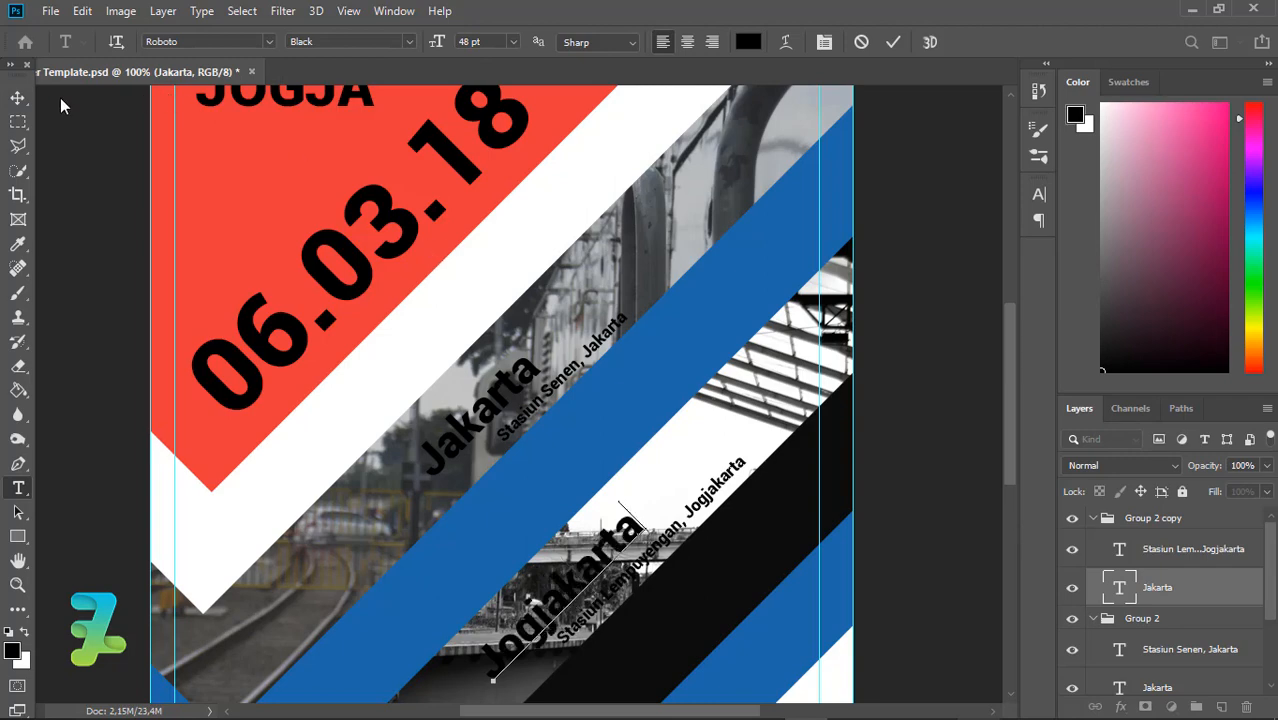
pyautogui.hotkey('ctrl', 'Return')
pyautogui.press('v')
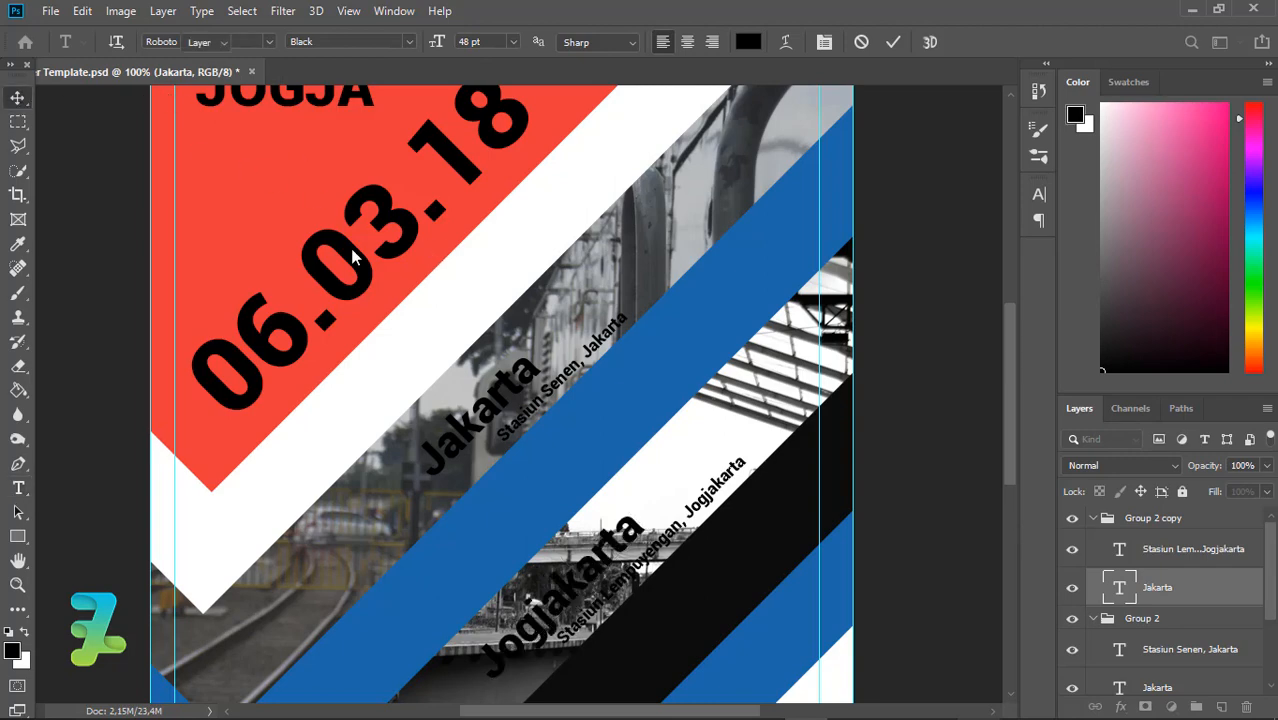
pyautogui.hotkey('ctrl', '-')
pyautogui.hotkey('ctrl', '-')
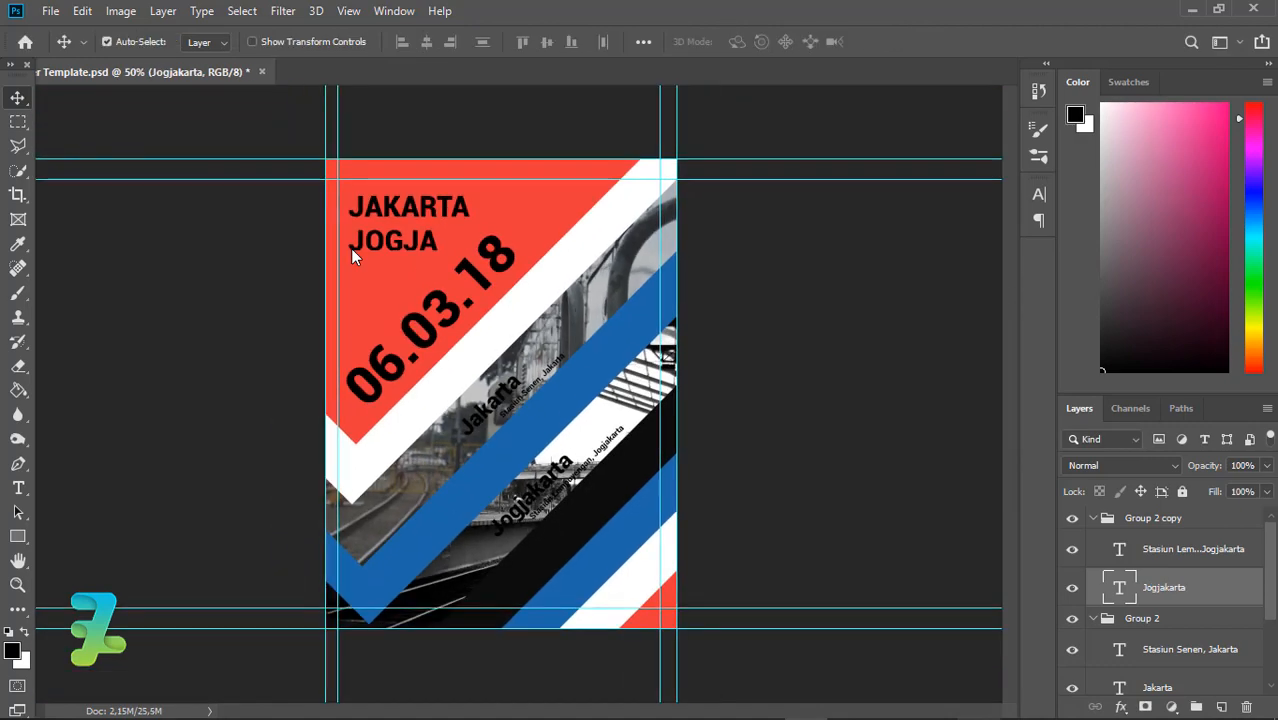
# Type the author's full name in white near the bottom edge and size it 24 pt.
pyautogui.hotkey('ctrl', '+')
pyautogui.hotkey('ctrl', '+')
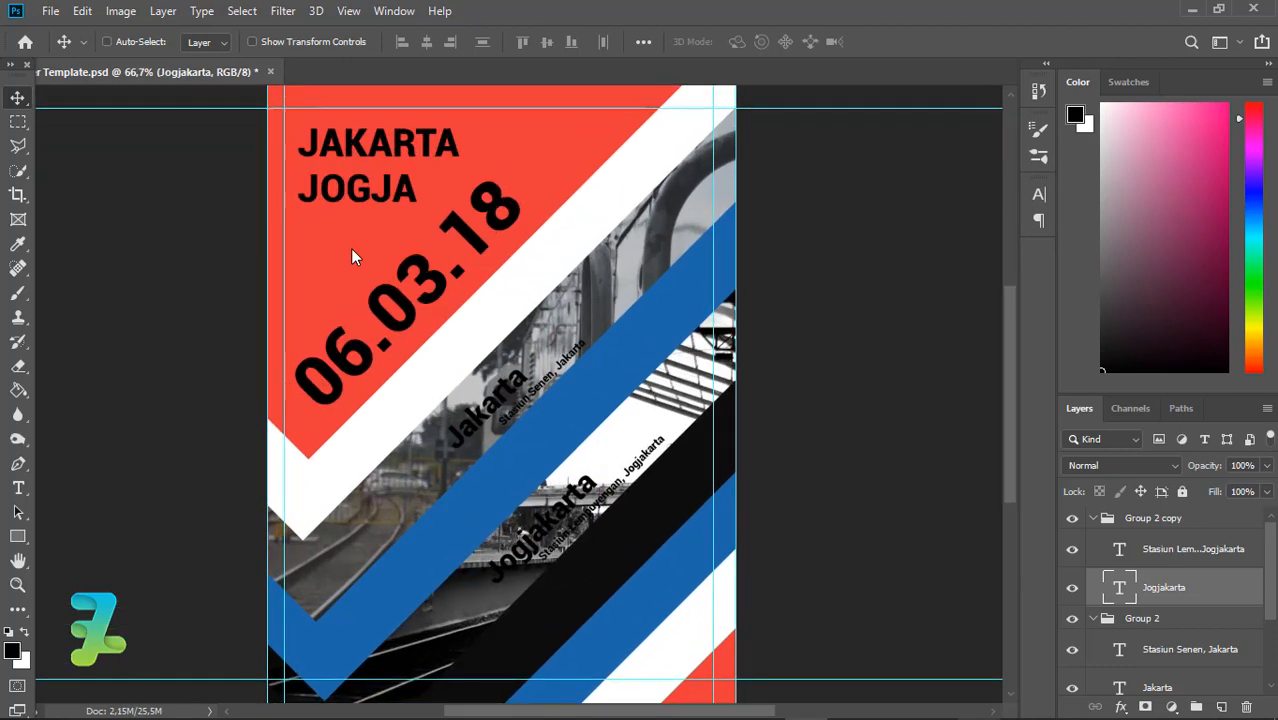
pyautogui.scroll(-3, 1007, 400)
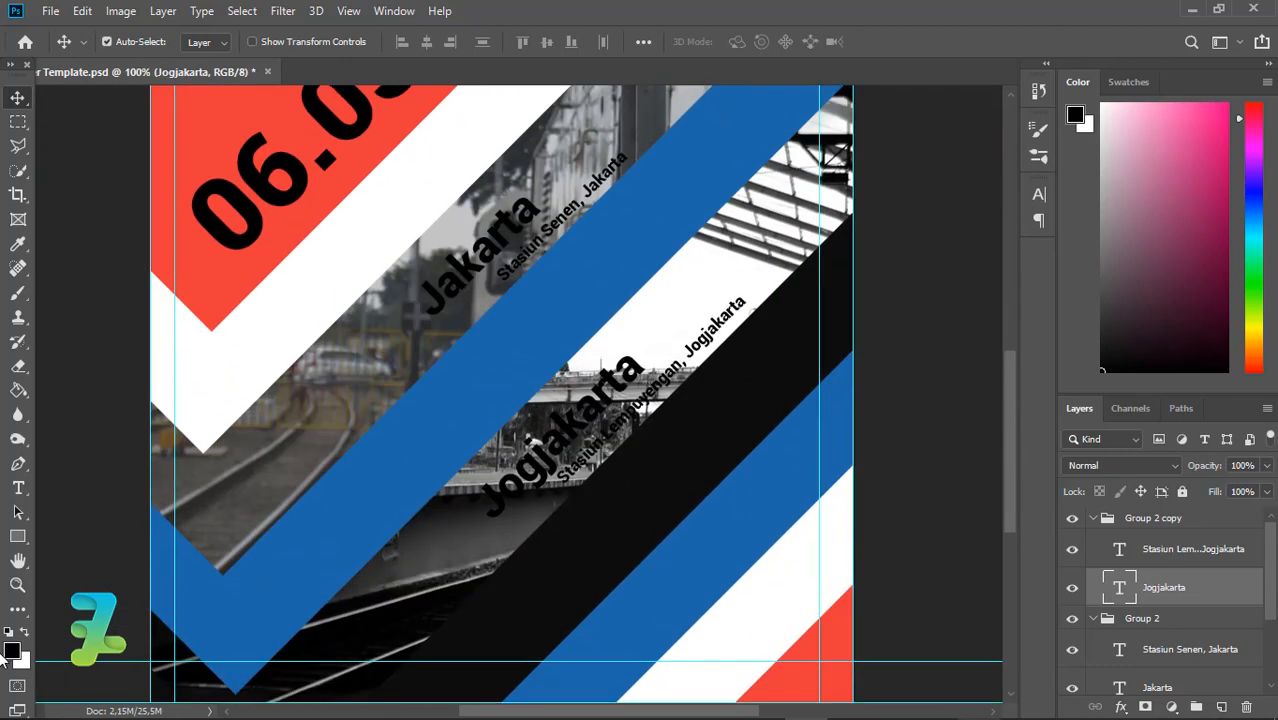
pyautogui.click(28, 632)
pyautogui.click(18, 488)
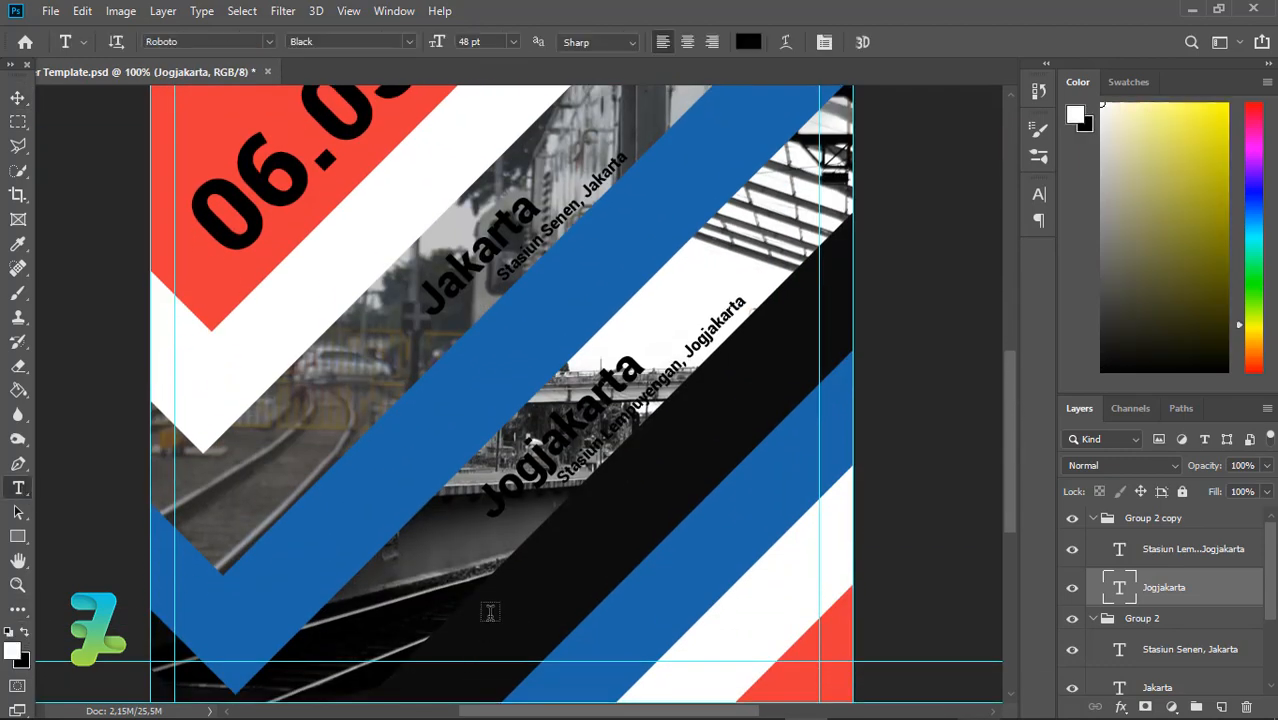
pyautogui.click(494, 625)
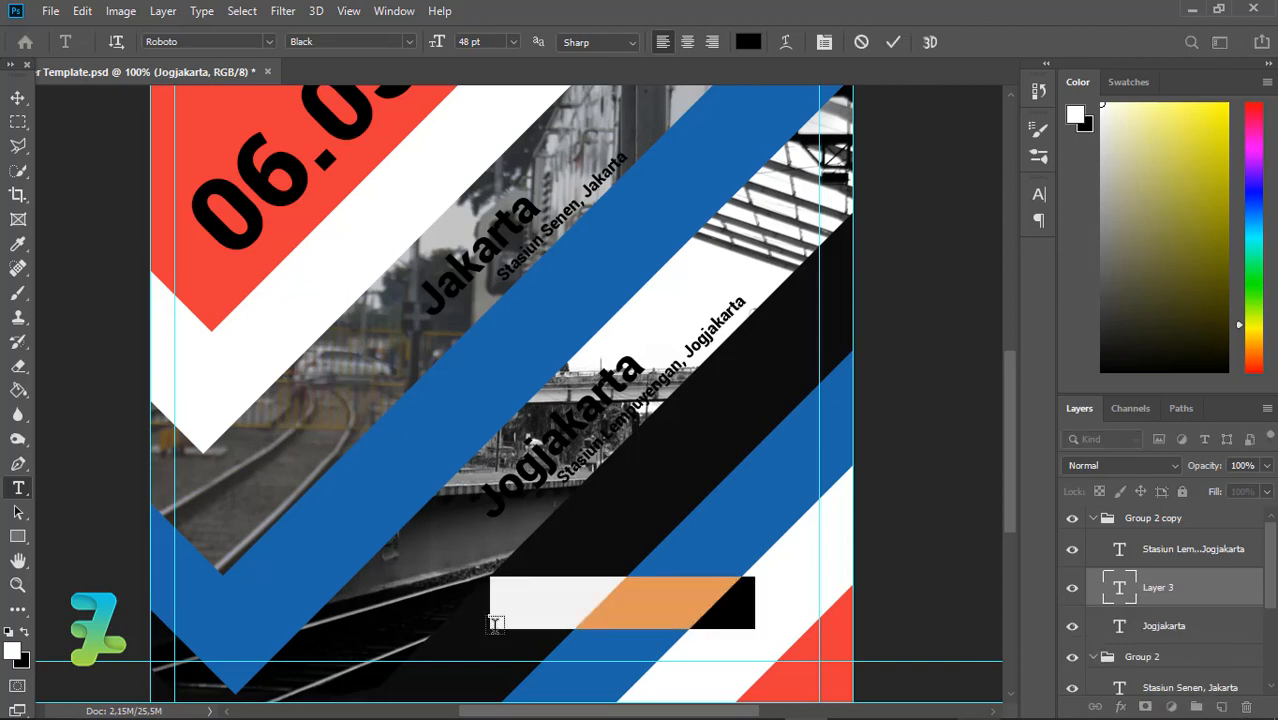
pyautogui.press('BackSpace')
pyautogui.write('H')
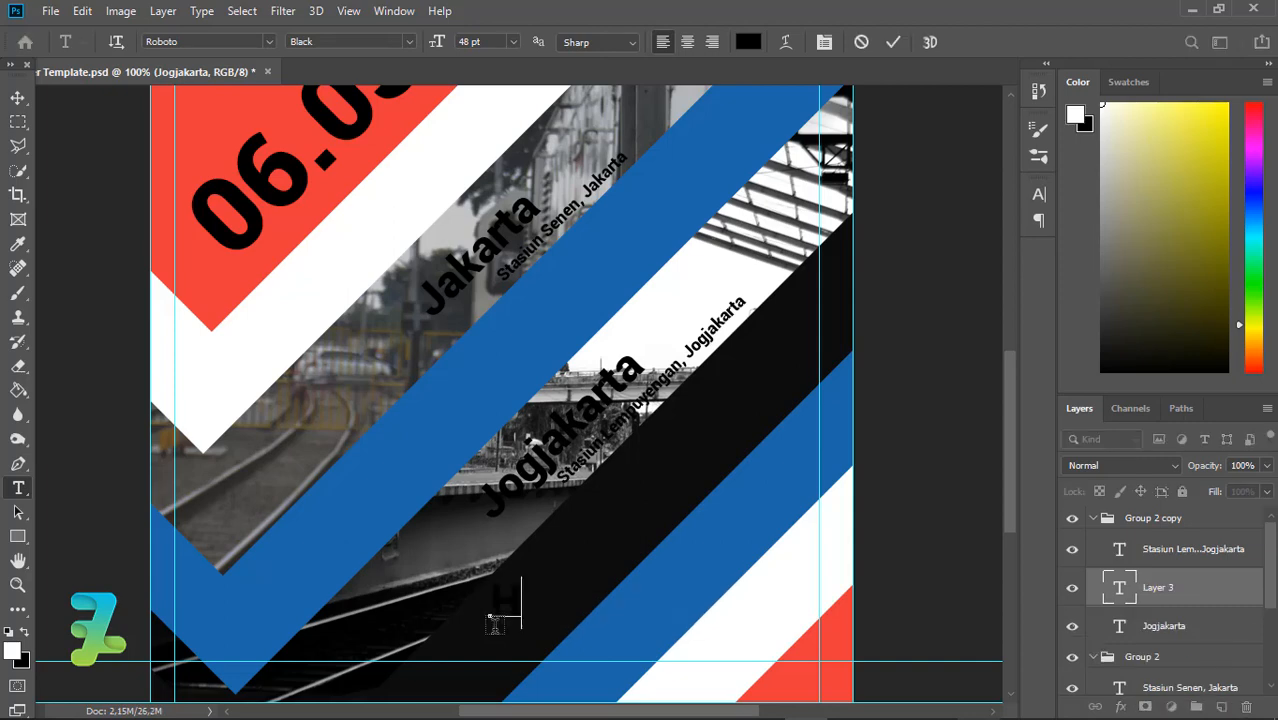
pyautogui.write('asyemi')
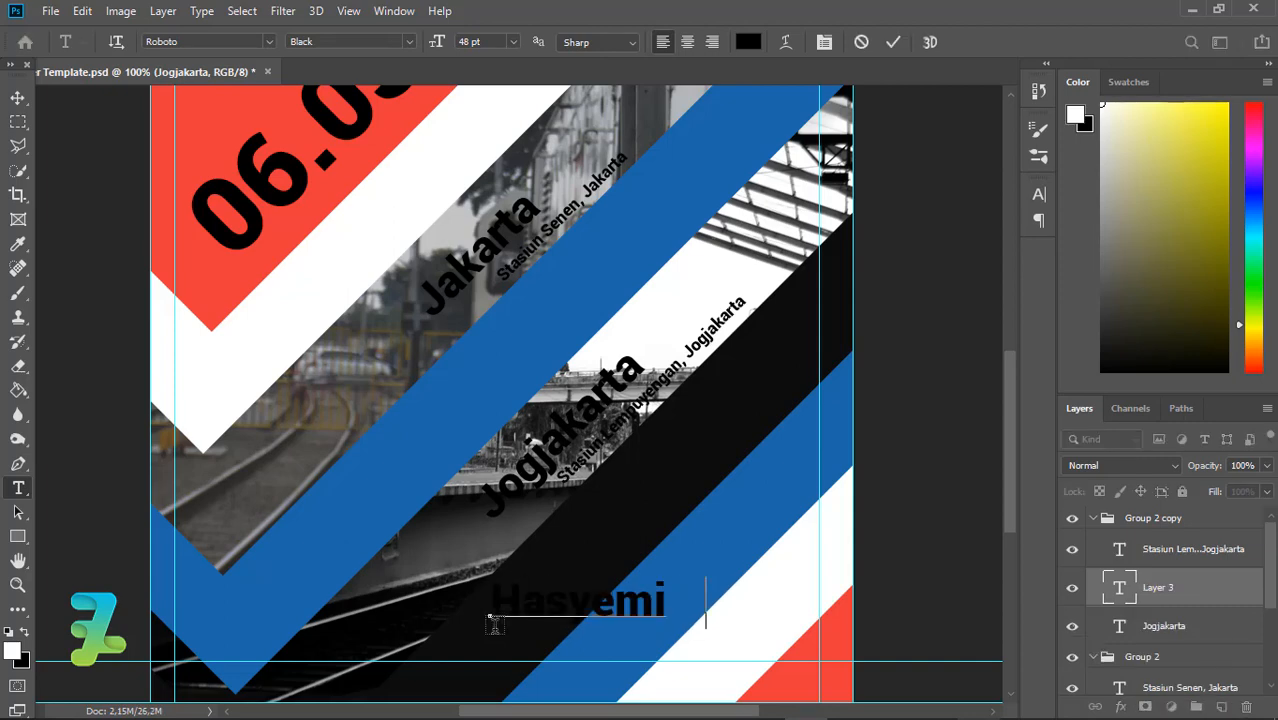
pyautogui.write(' Bachret S')
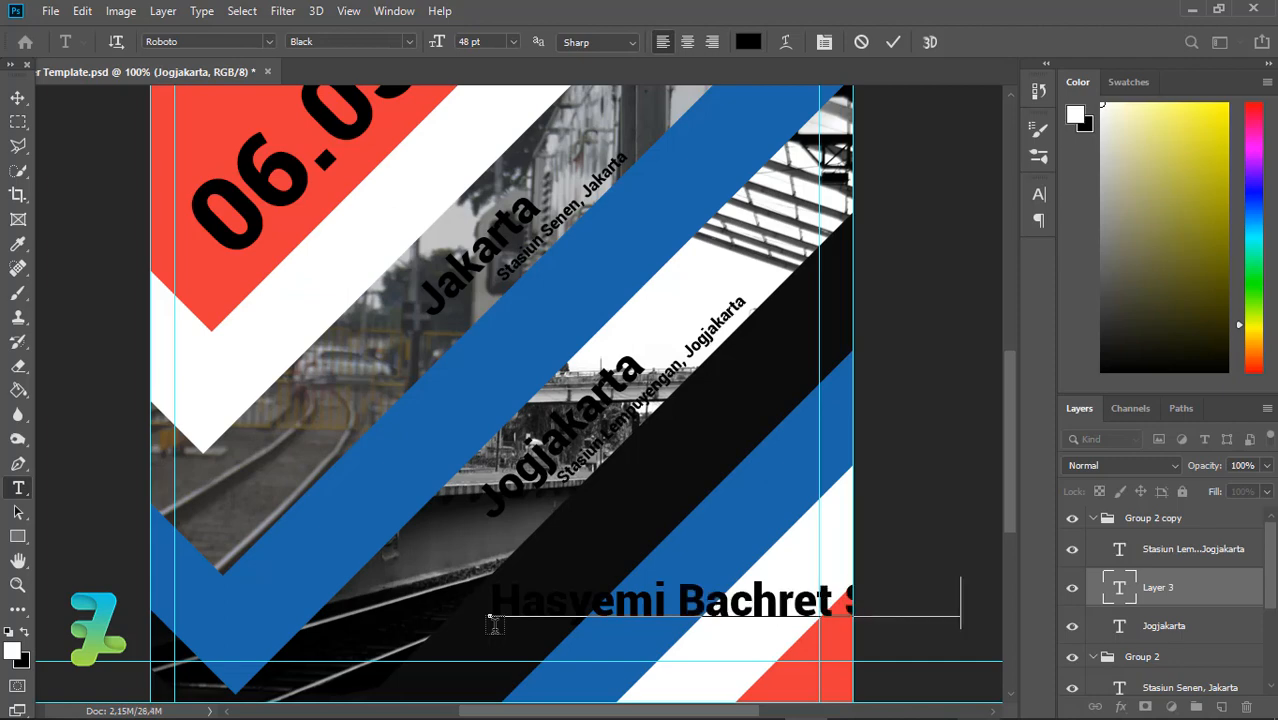
pyautogui.hotkey('ctrl', 'a')
pyautogui.click(513, 42)
pyautogui.click(480, 204)
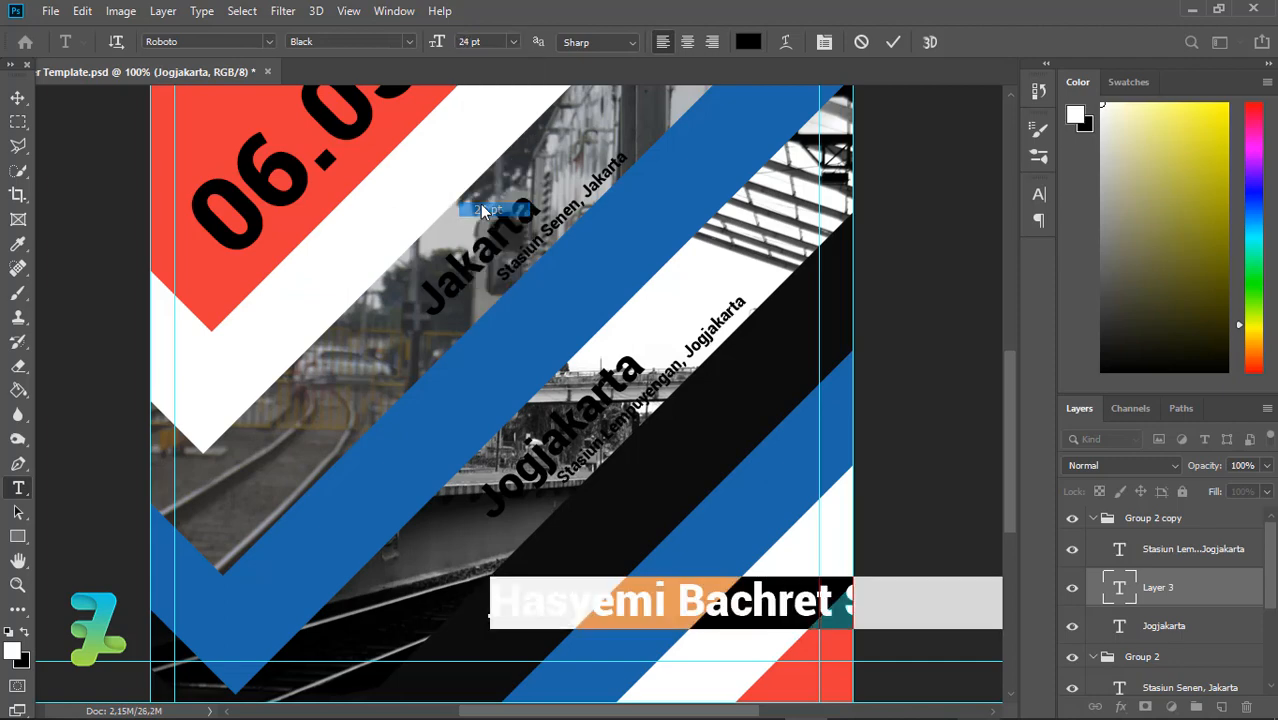
pyautogui.click(27, 633)
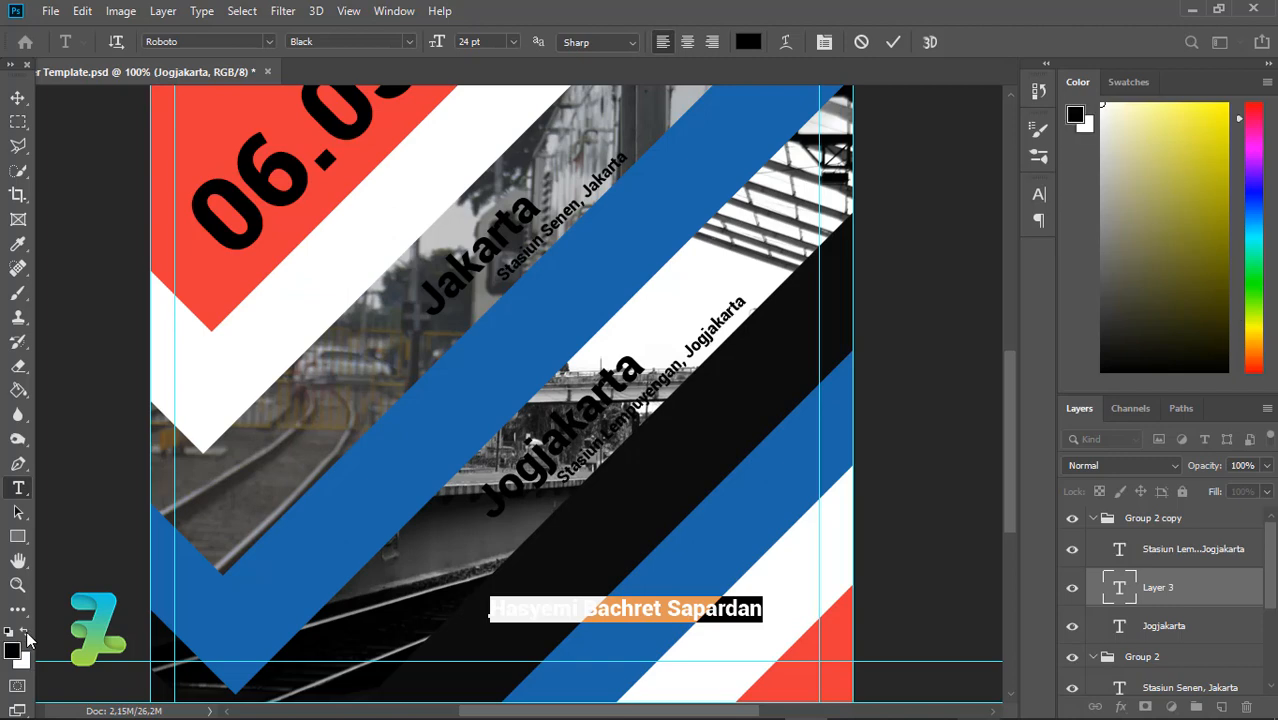
pyautogui.click(27, 633)
# Rotate the credit text -45° to match the stripes.
pyautogui.click(18, 98)
pyautogui.click(80, 12)
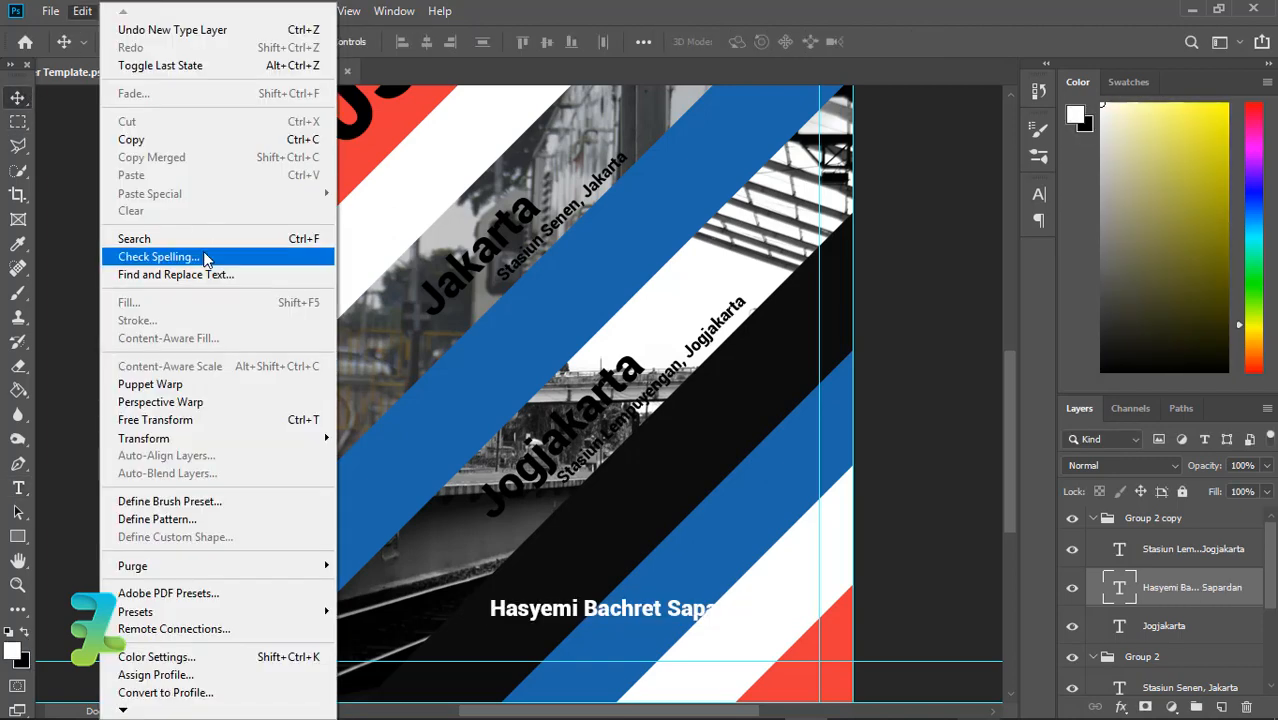
pyautogui.moveTo(300, 438)
pyautogui.click(368, 488)
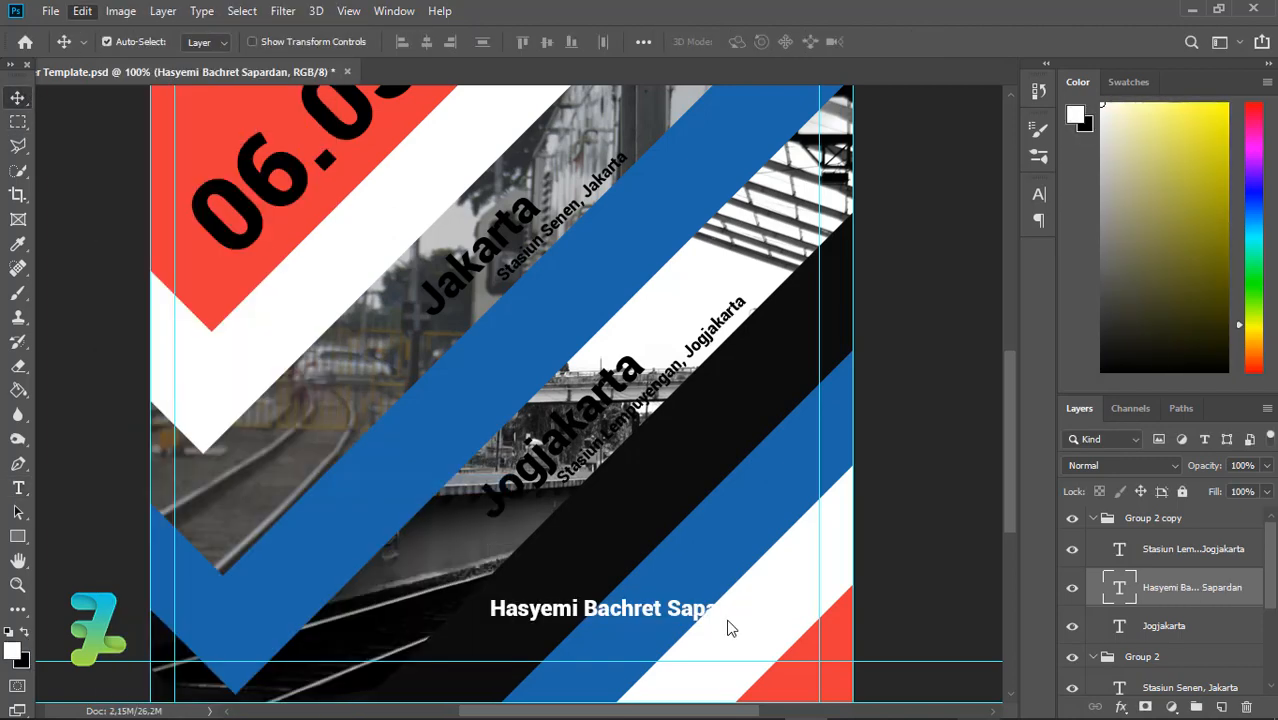
pyautogui.moveTo(757, 595); pyautogui.dragTo(712, 465)
pyautogui.press('Return')
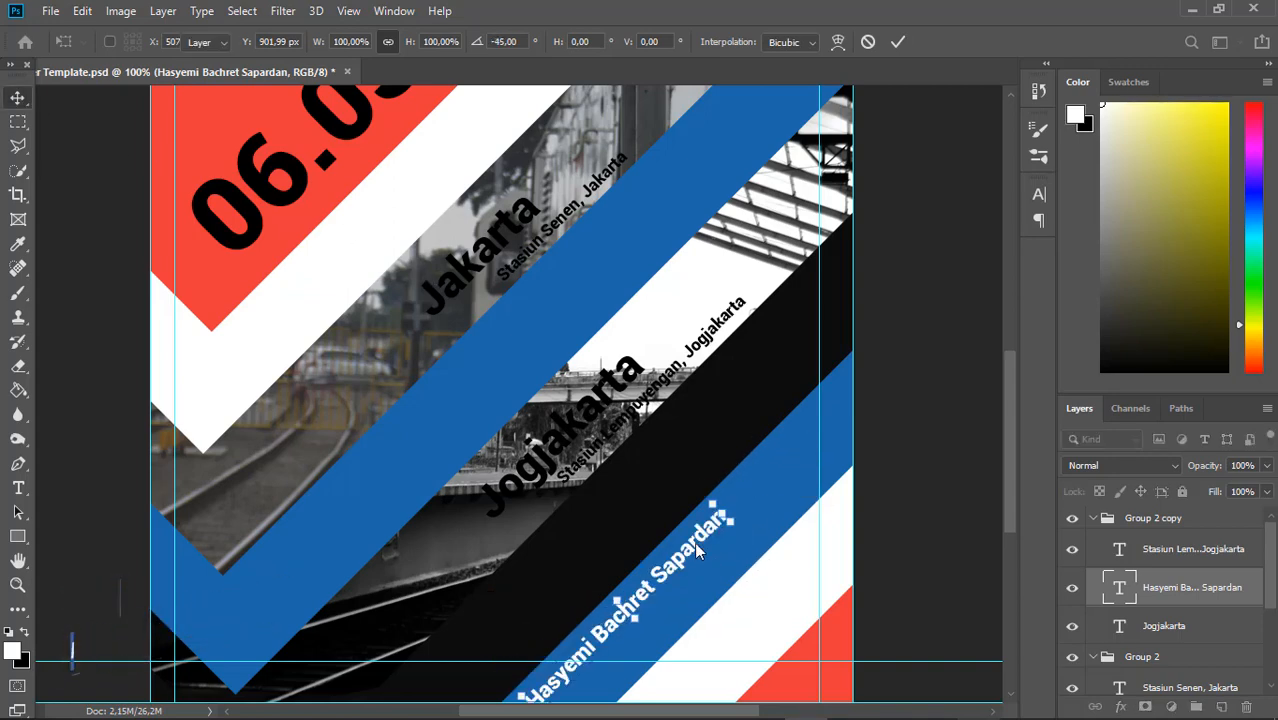
# Place the credit inside the black stripe and move its layer above Group 2 copy.
pyautogui.moveTo(700, 538); pyautogui.dragTo(700, 509)
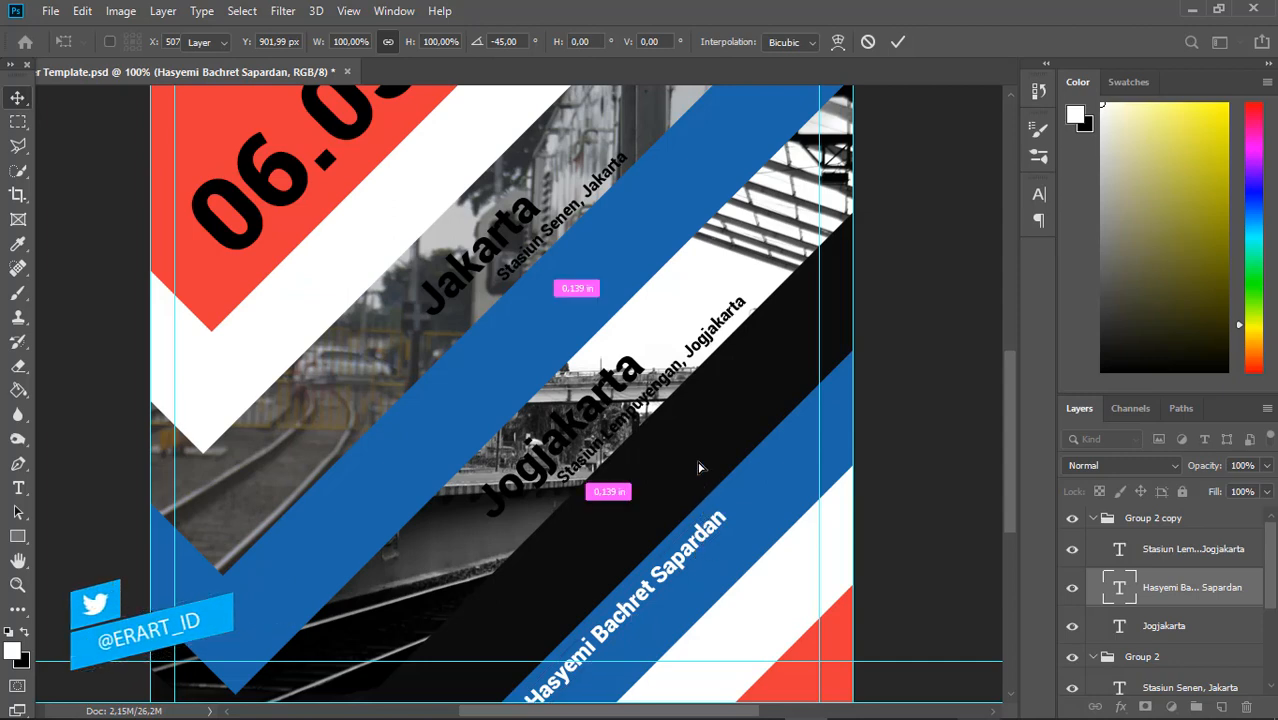
pyautogui.moveTo(698, 451)
pyautogui.mouseDown()
pyautogui.moveTo(718, 400)
pyautogui.moveTo(710, 470)
pyautogui.moveTo(695, 454)
pyautogui.mouseUp()
pyautogui.moveTo(1122, 592); pyautogui.dragTo(1108, 525)
pyautogui.click(1096, 556)
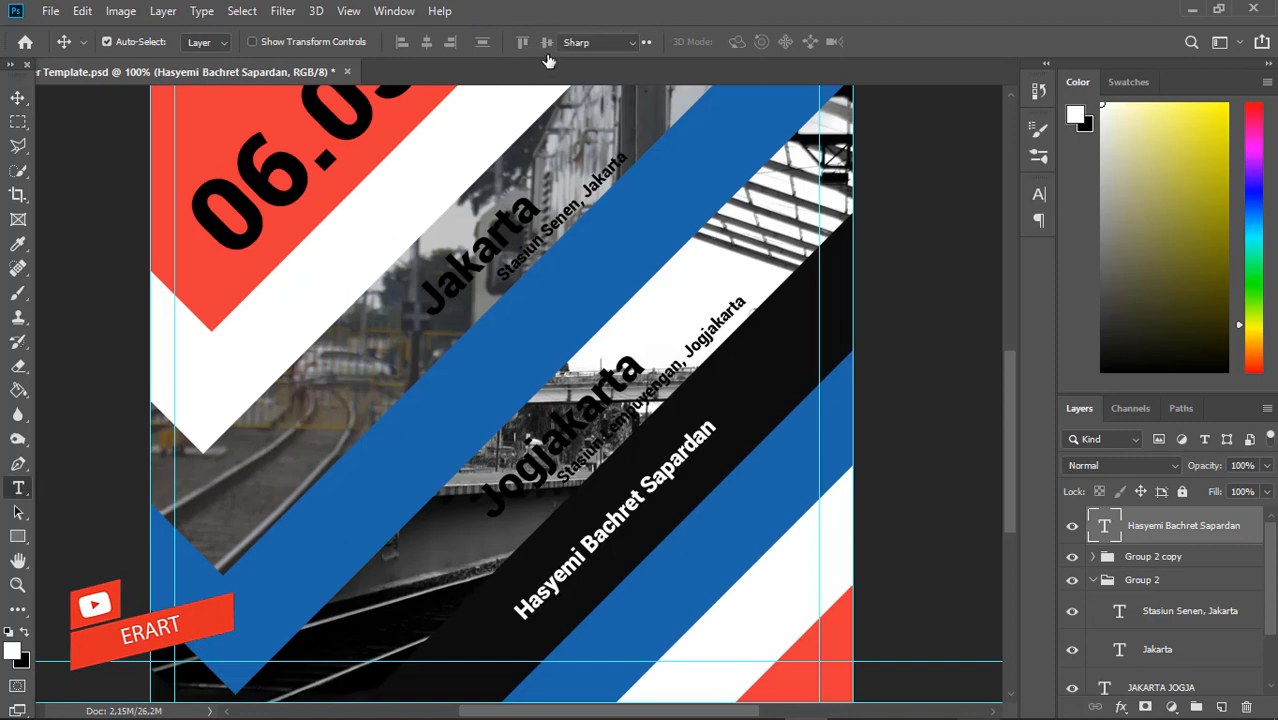
# Resize the credit to 48 pt and slide it down-left along the black stripe.
pyautogui.press('t')
pyautogui.press('Return')
pyautogui.click(513, 42)
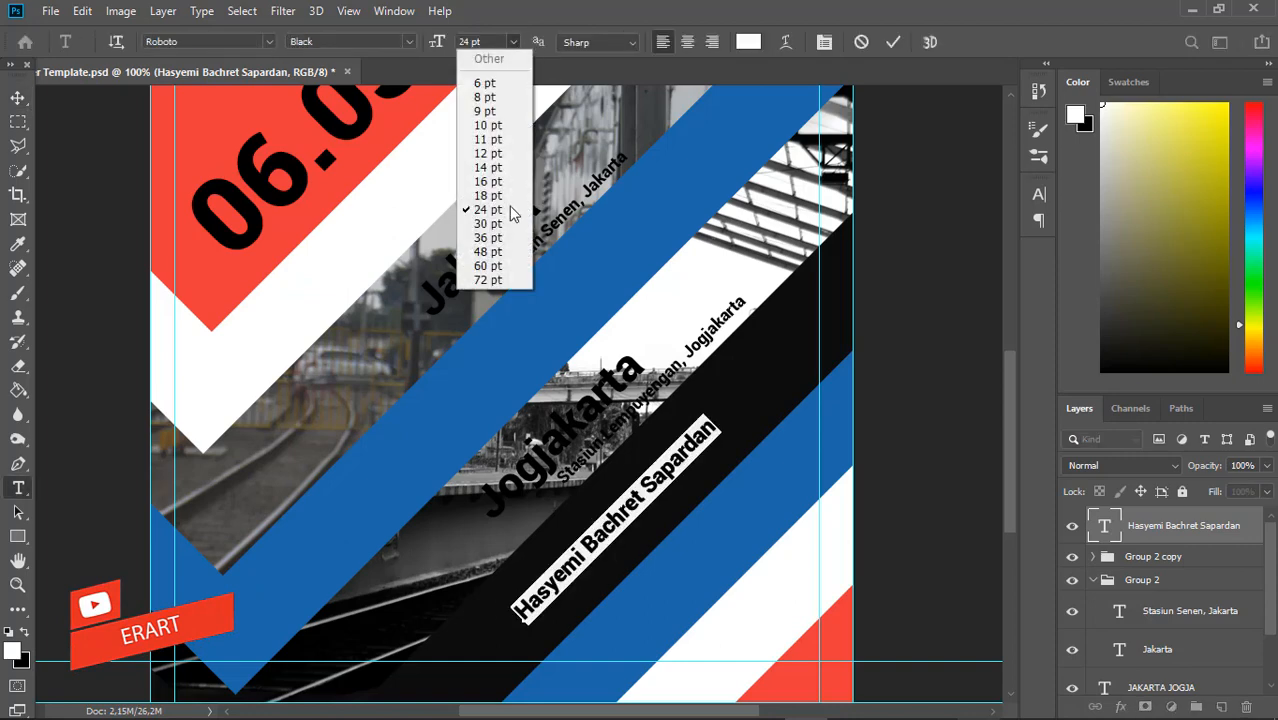
pyautogui.click(487, 251)
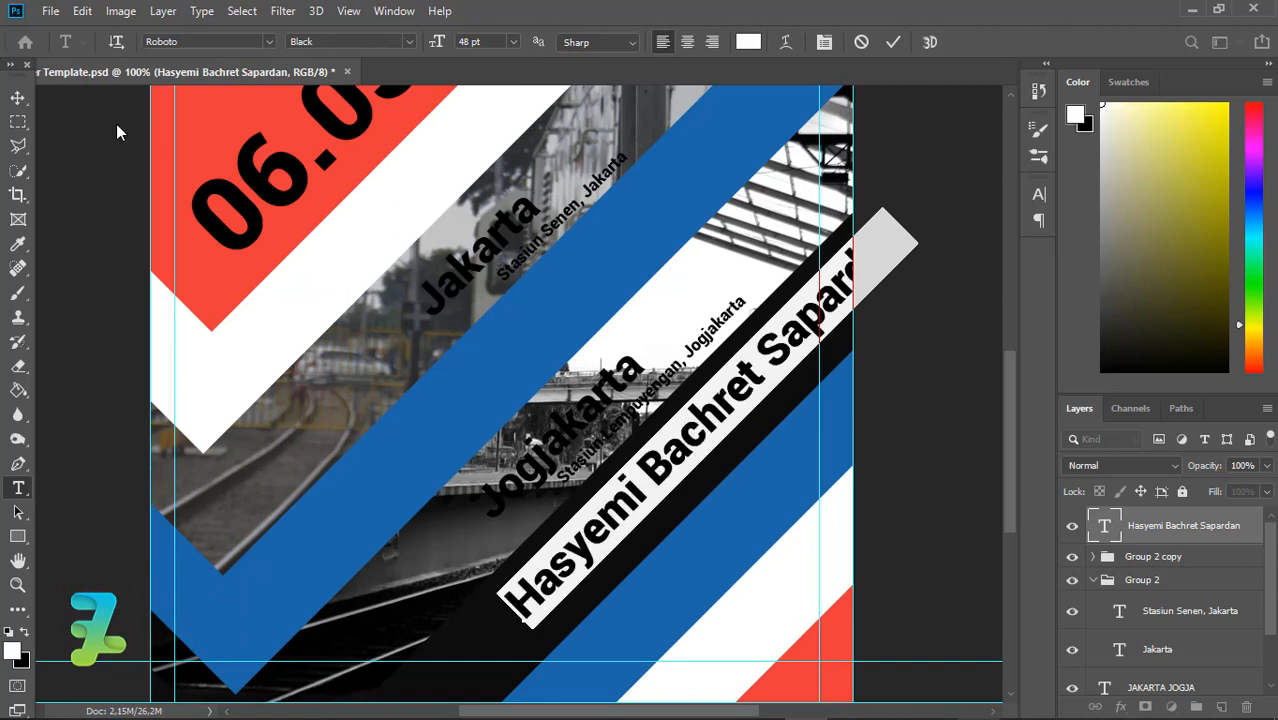
pyautogui.click(17, 97)
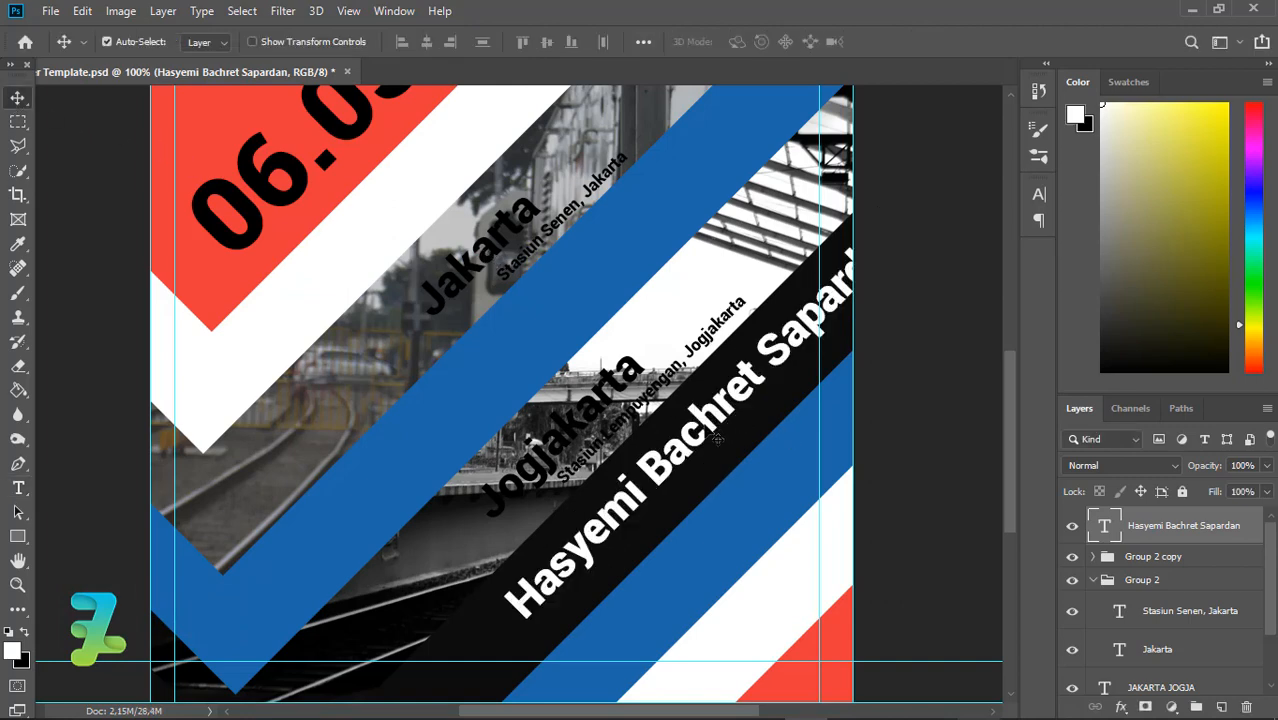
pyautogui.moveTo(690, 452); pyautogui.dragTo(642, 493)
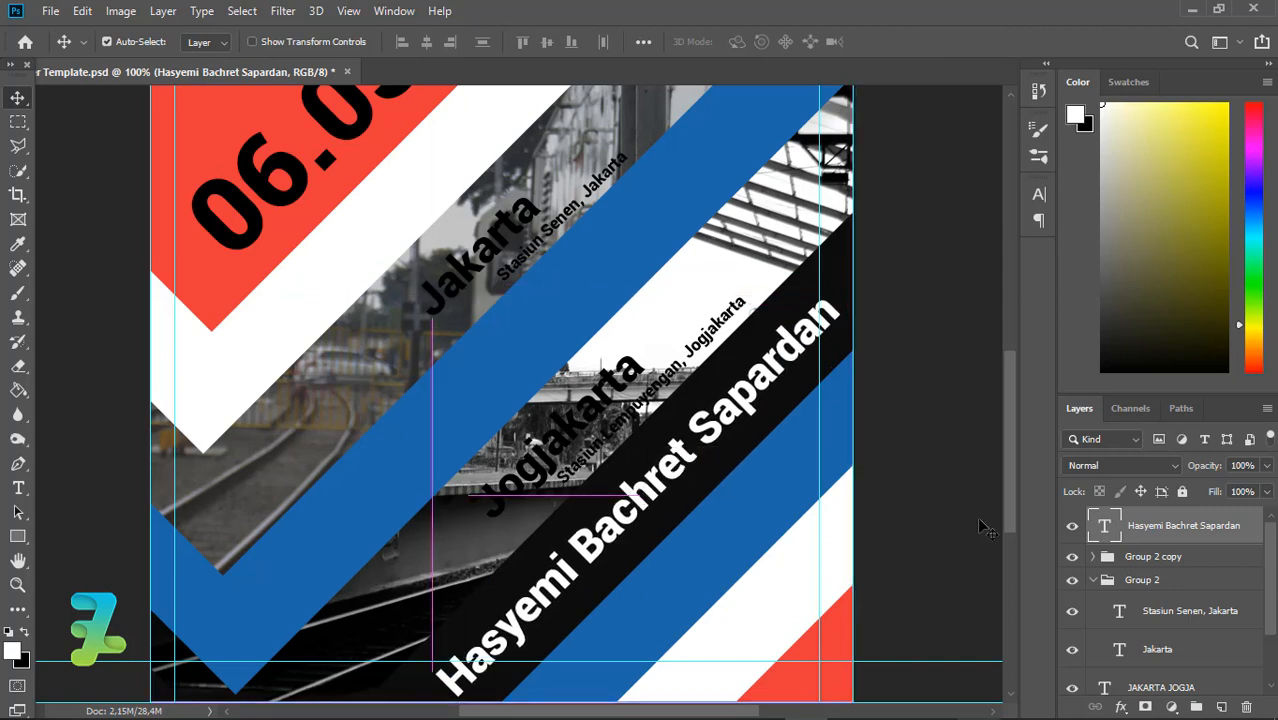
pyautogui.scroll(5, 1005, 433)
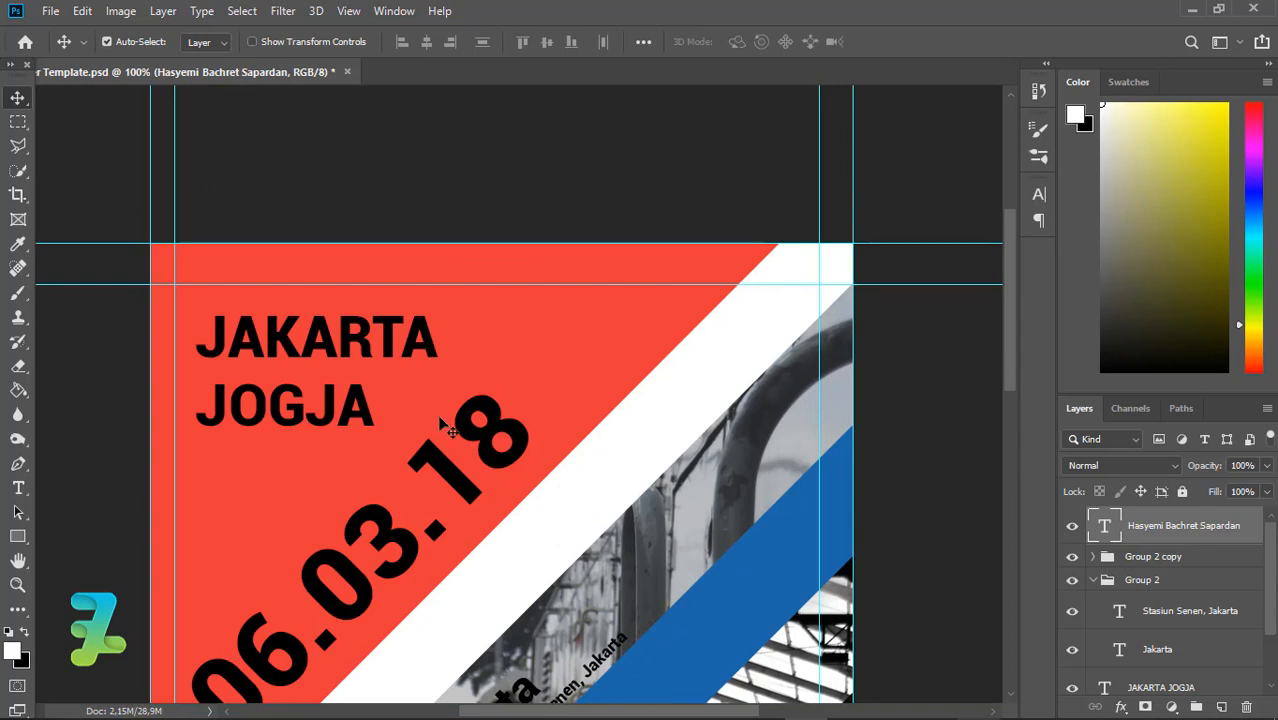
# Create a new text block near the poster top and set it to 12 pt.
pyautogui.click(16, 488)
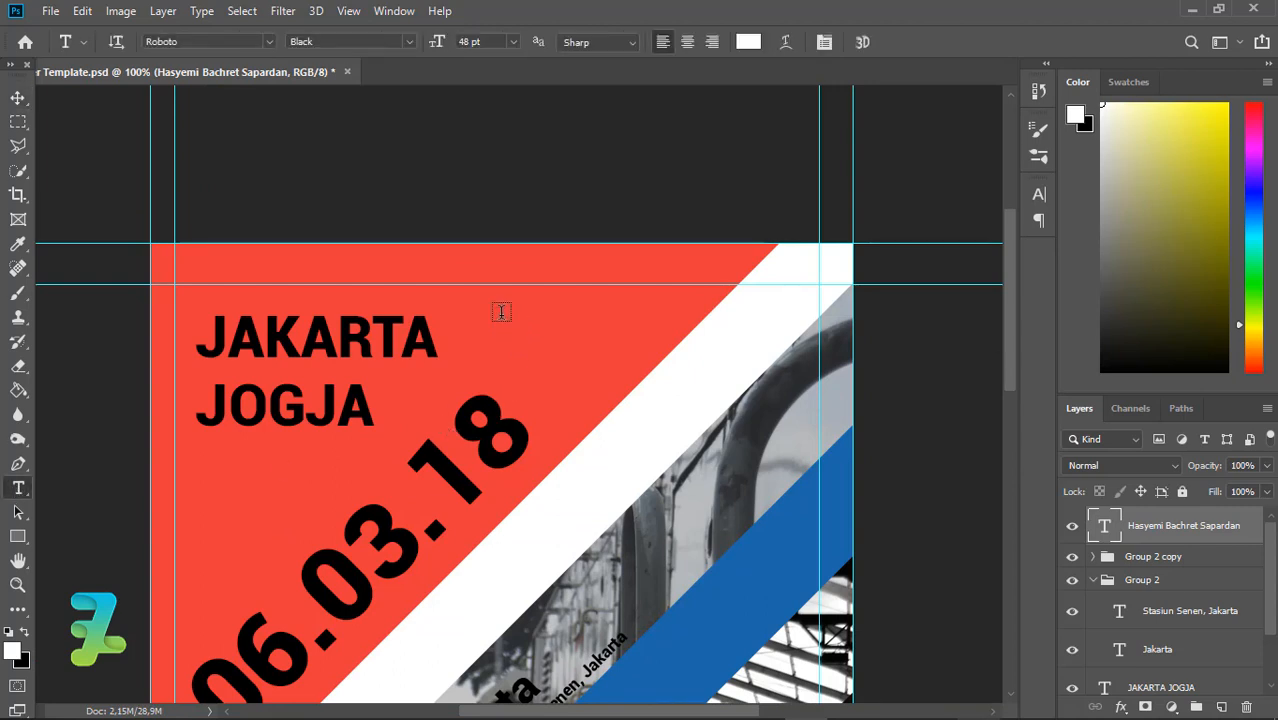
pyautogui.click(221, 526)
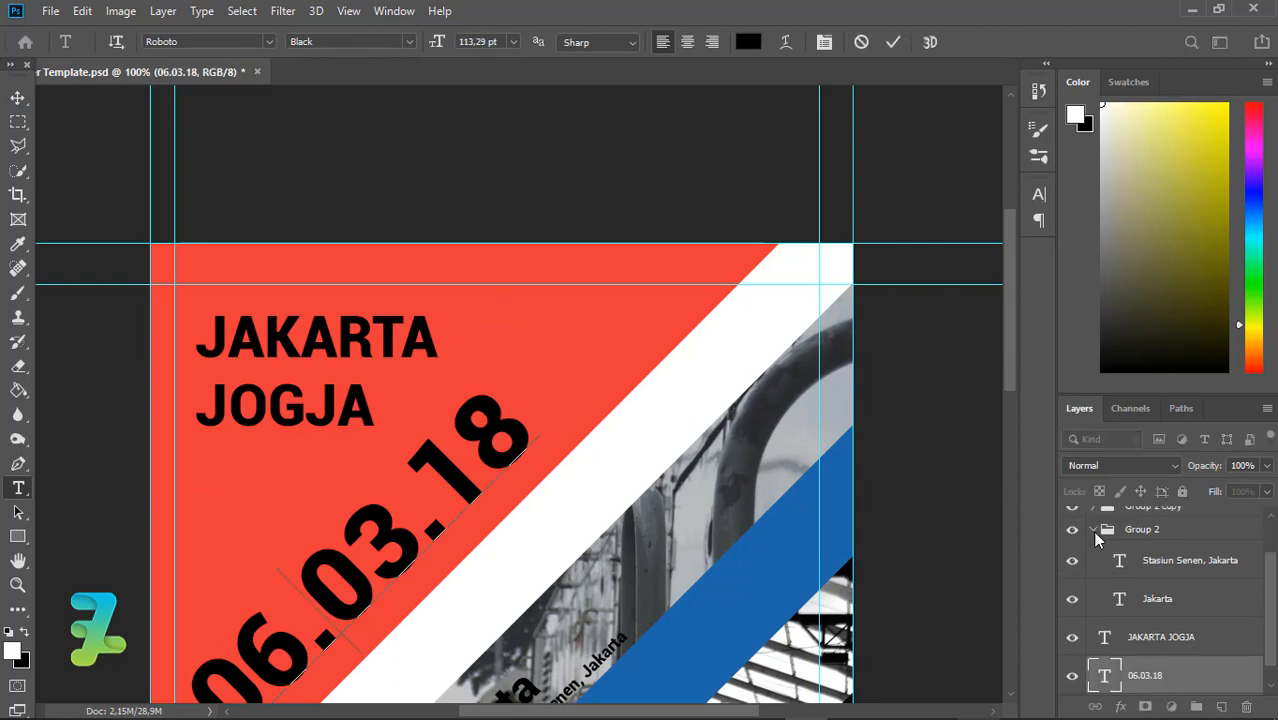
pyautogui.click(18, 490)
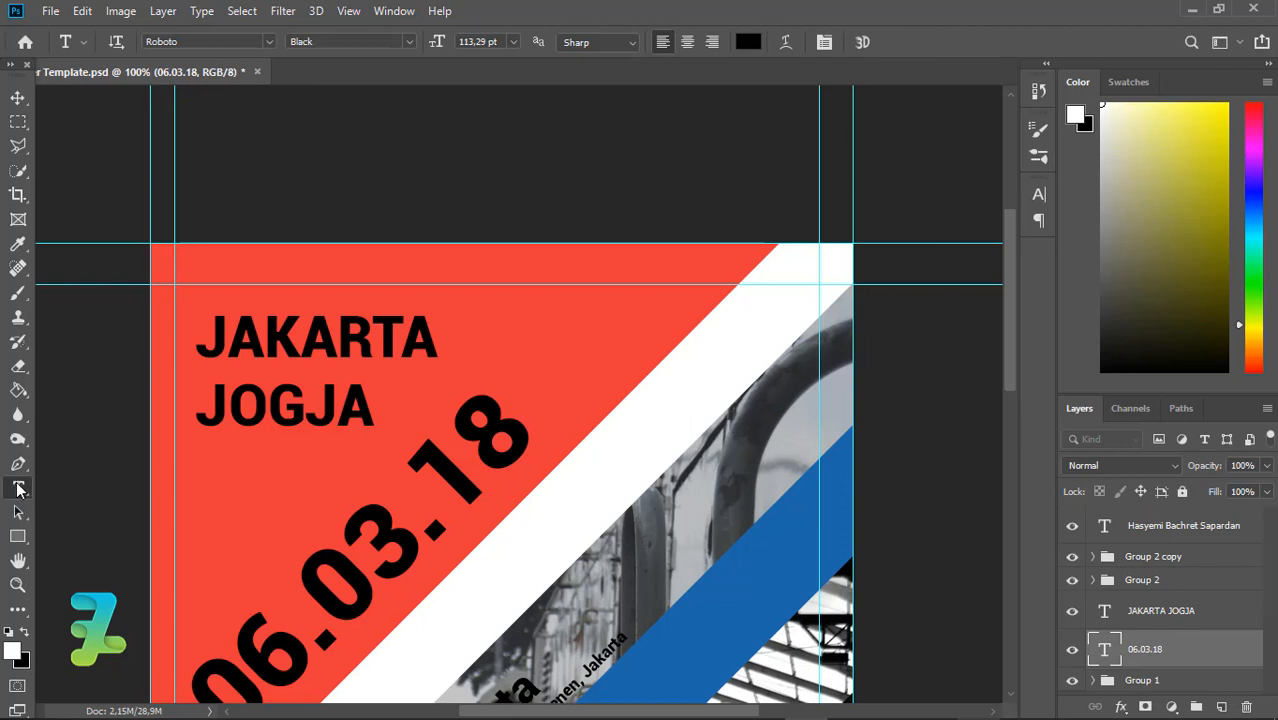
pyautogui.click(416, 303)
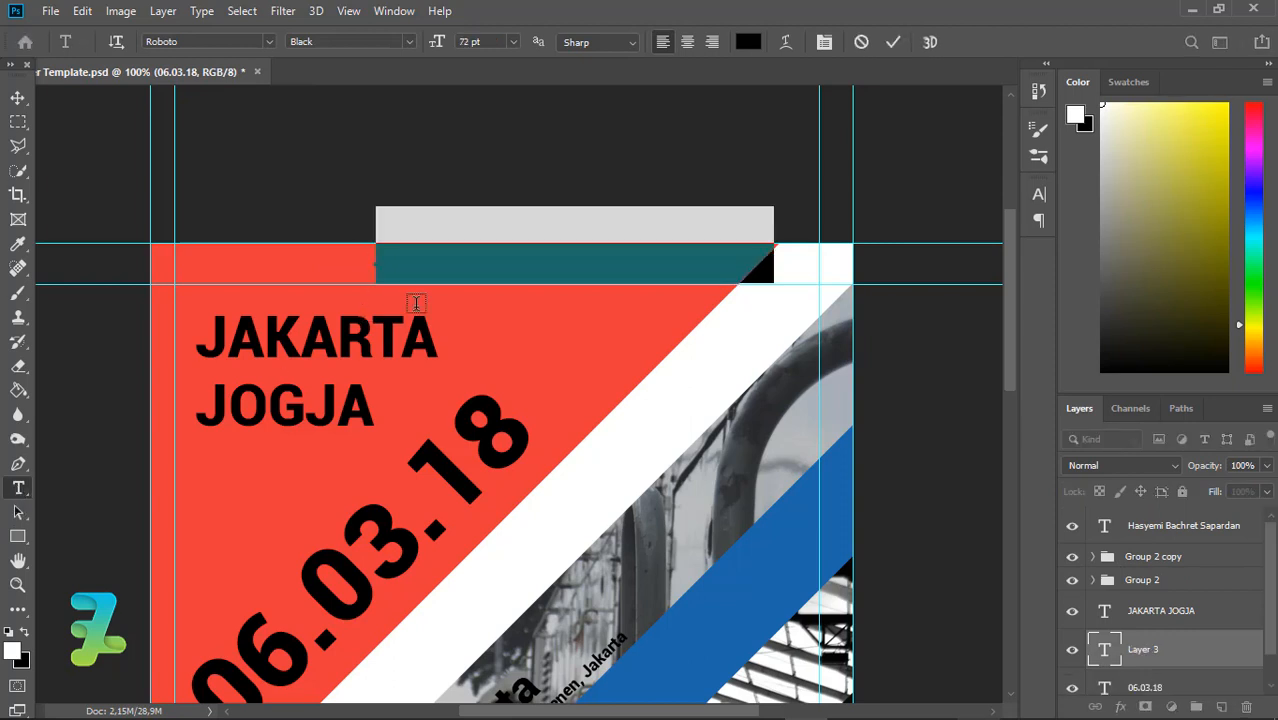
pyautogui.write('06.03')
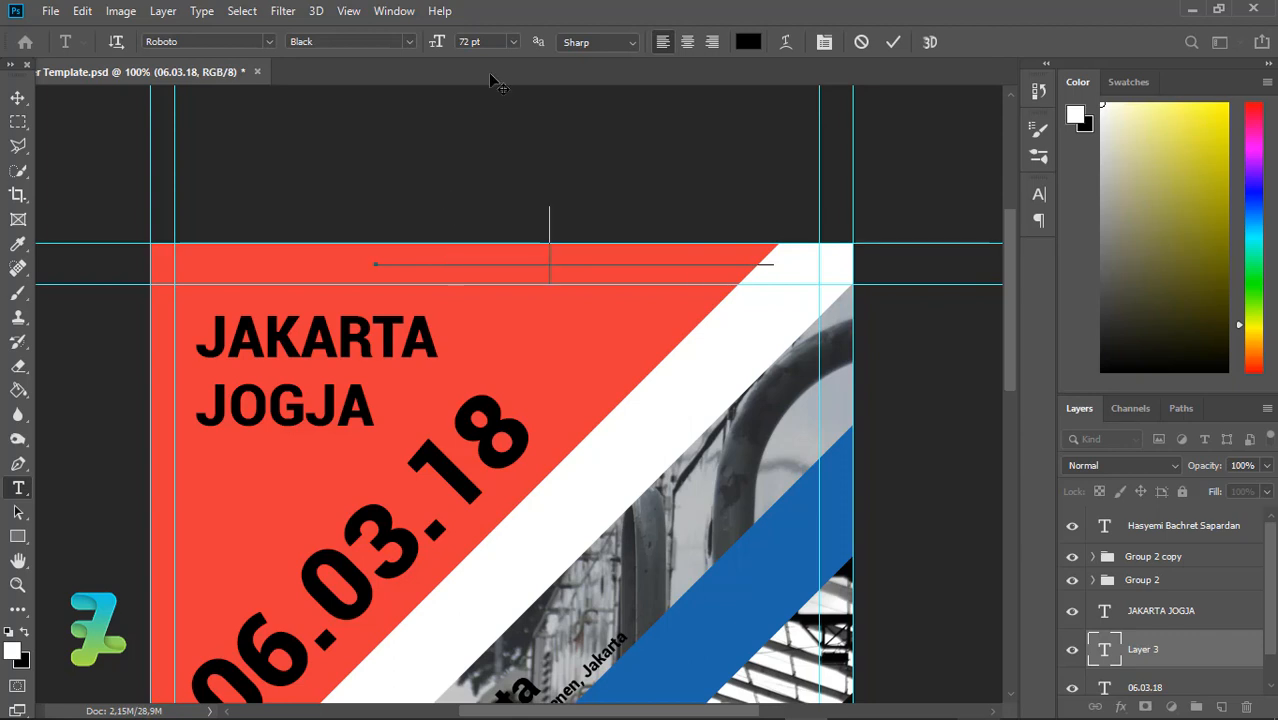
pyautogui.write('.18')
pyautogui.hotkey('ctrl', 'a')
pyautogui.click(513, 43)
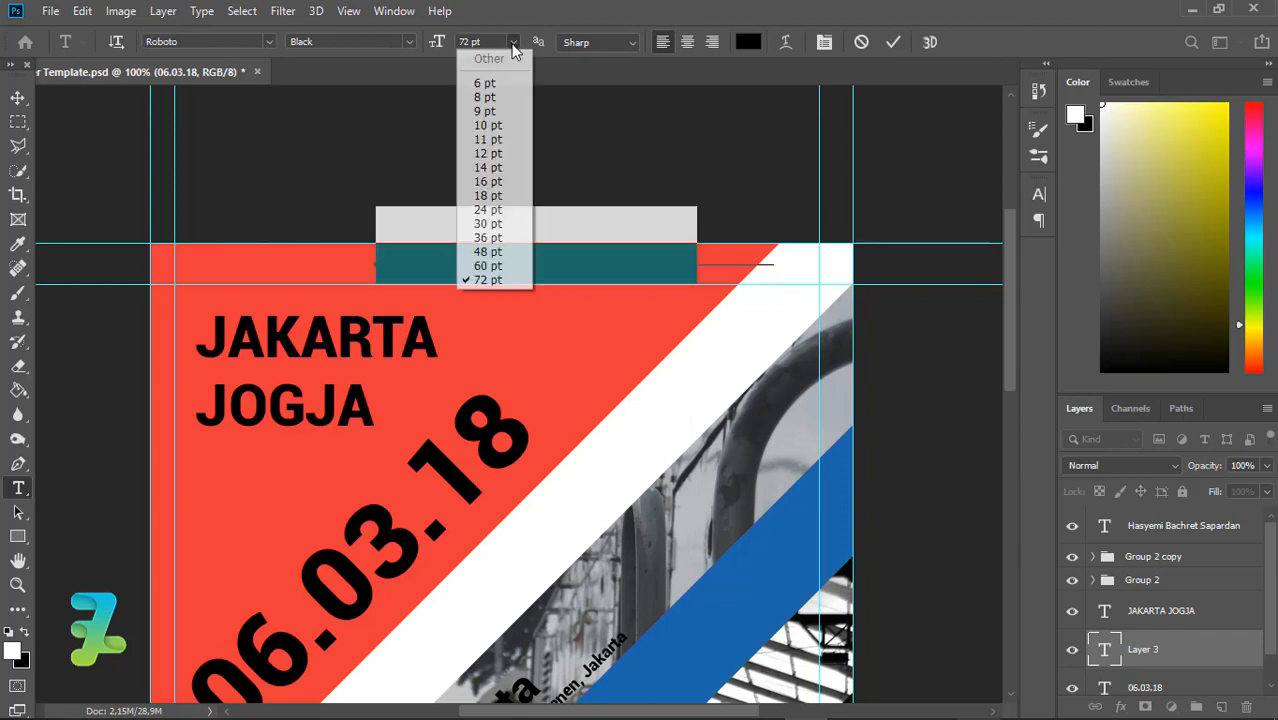
pyautogui.click(487, 153)
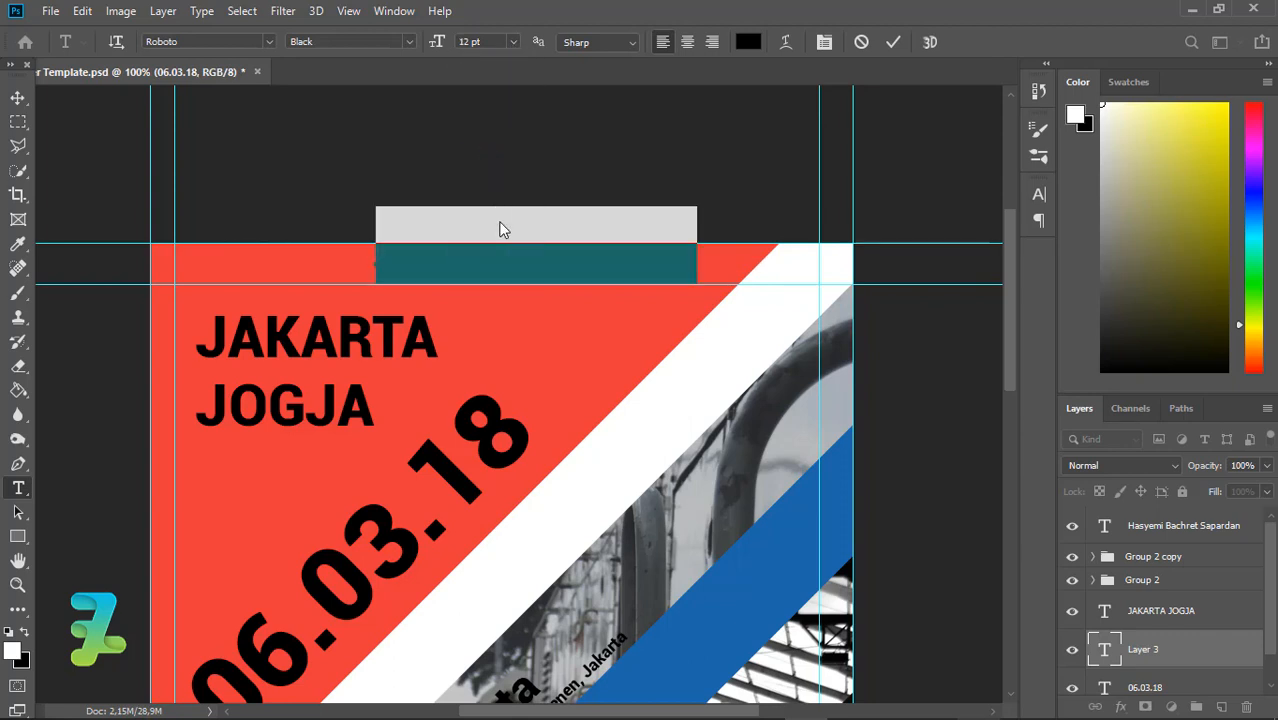
pyautogui.click(434, 262)
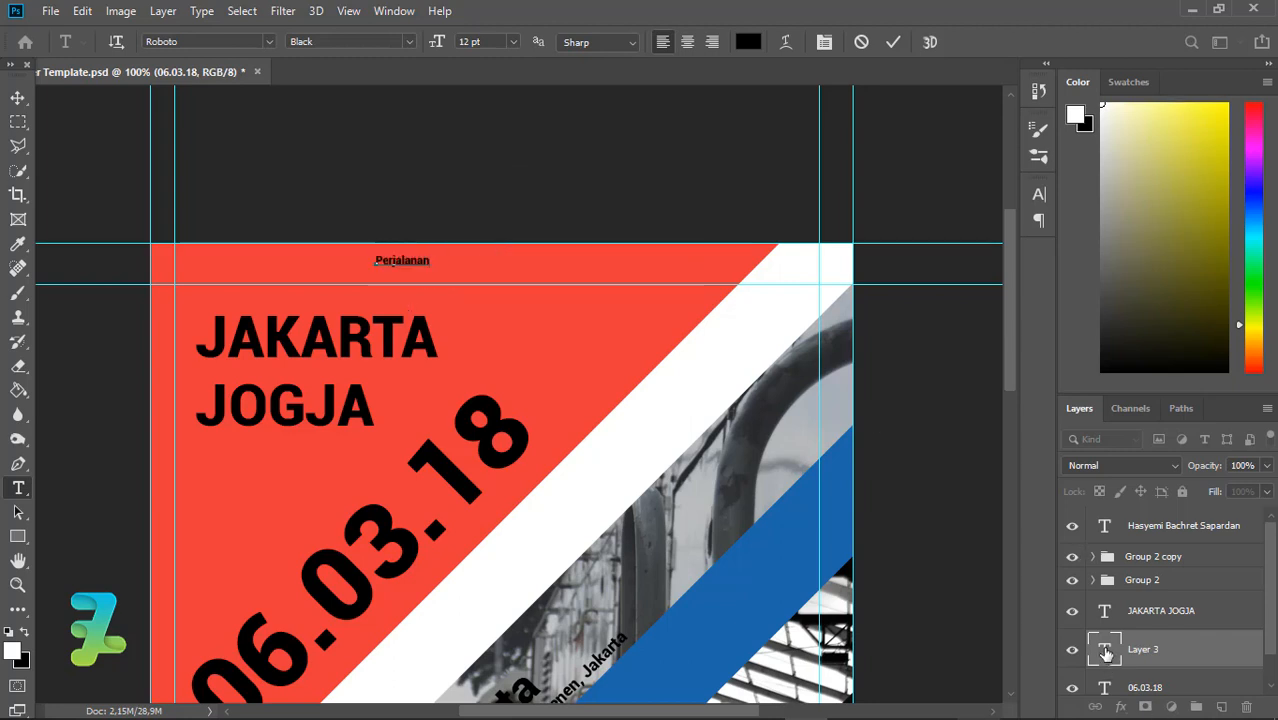
# Move the Perjalanan layer to the top and type its text across two lines.
pyautogui.moveTo(1107, 656); pyautogui.dragTo(1105, 590)
pyautogui.moveTo(1104, 652); pyautogui.dragTo(1170, 511)
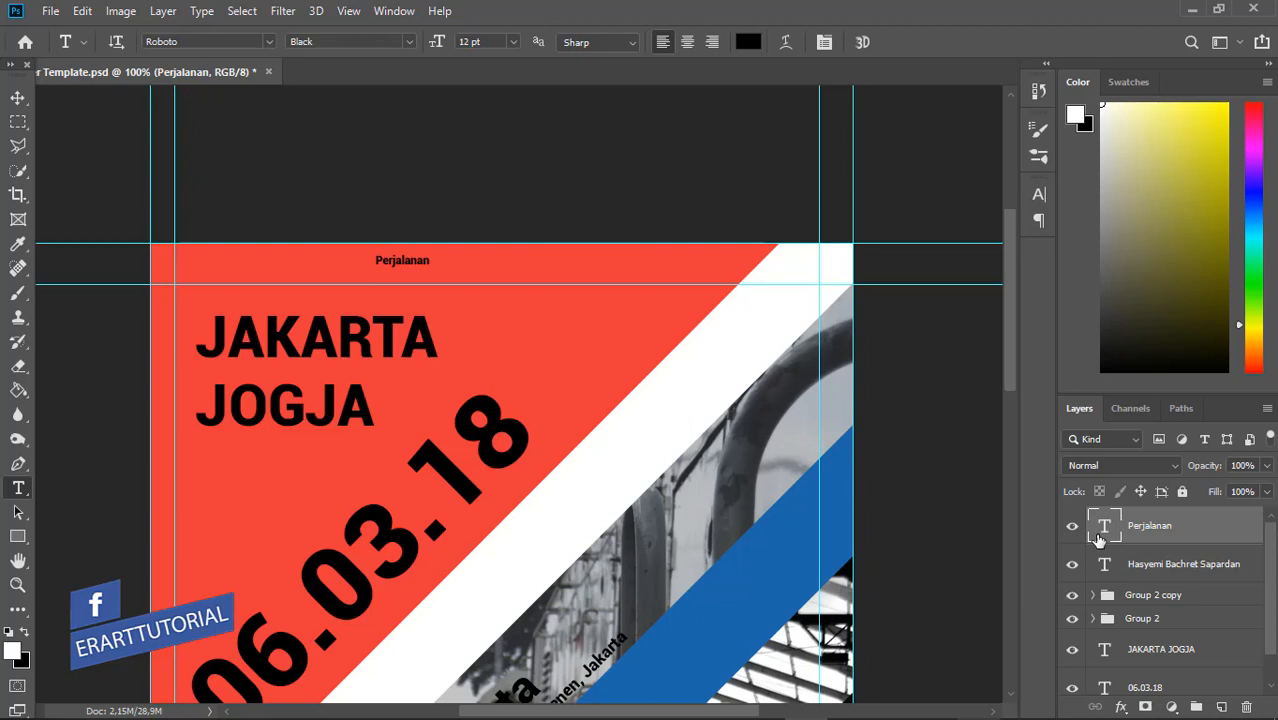
pyautogui.doubleClick(1098, 538)
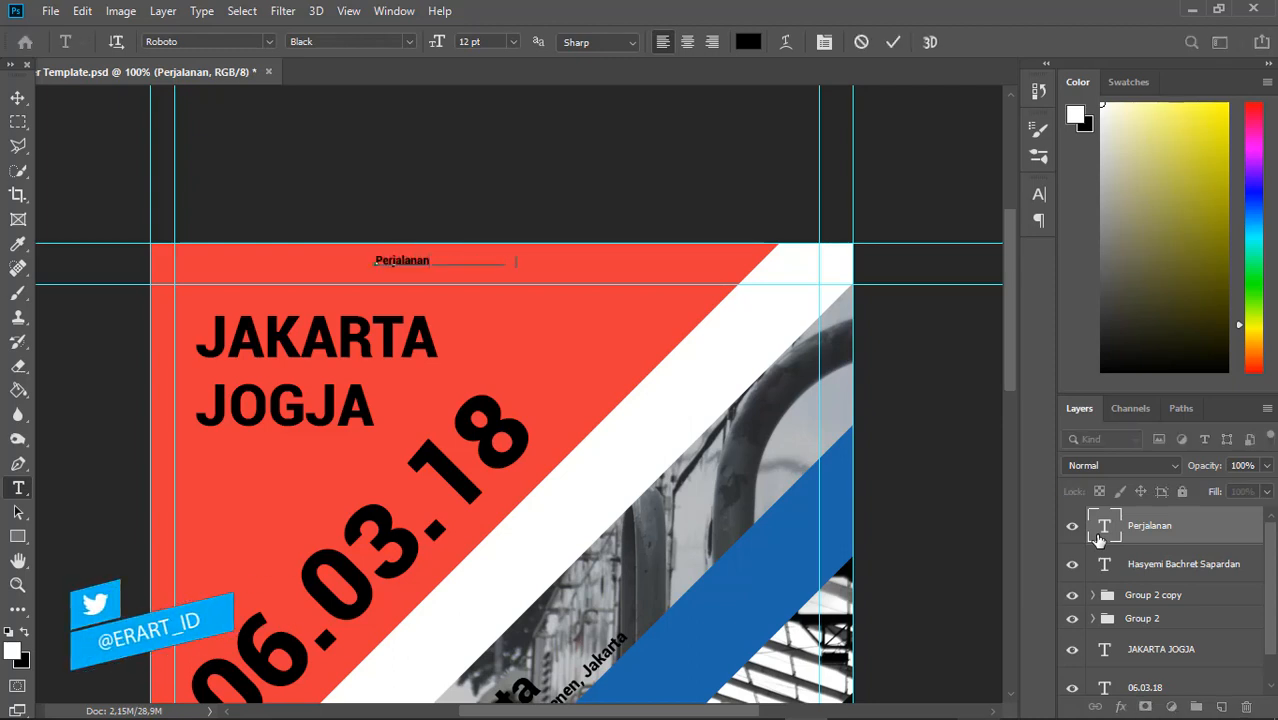
pyautogui.write('dari jakarta ke jo')
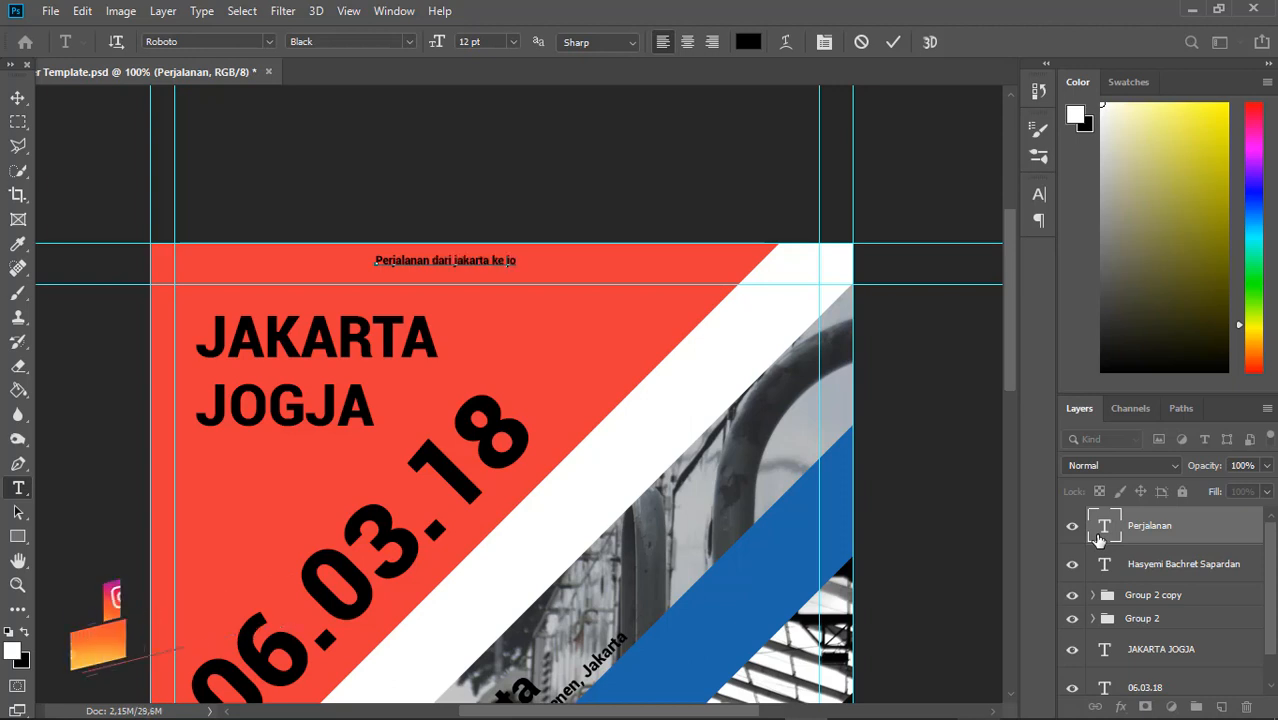
pyautogui.press('BackSpace')
pyautogui.press('BackSpace')
pyautogui.press('BackSpace')
pyautogui.press('BackSpace')
pyautogui.press('BackSpace')
pyautogui.press('BackSpace')
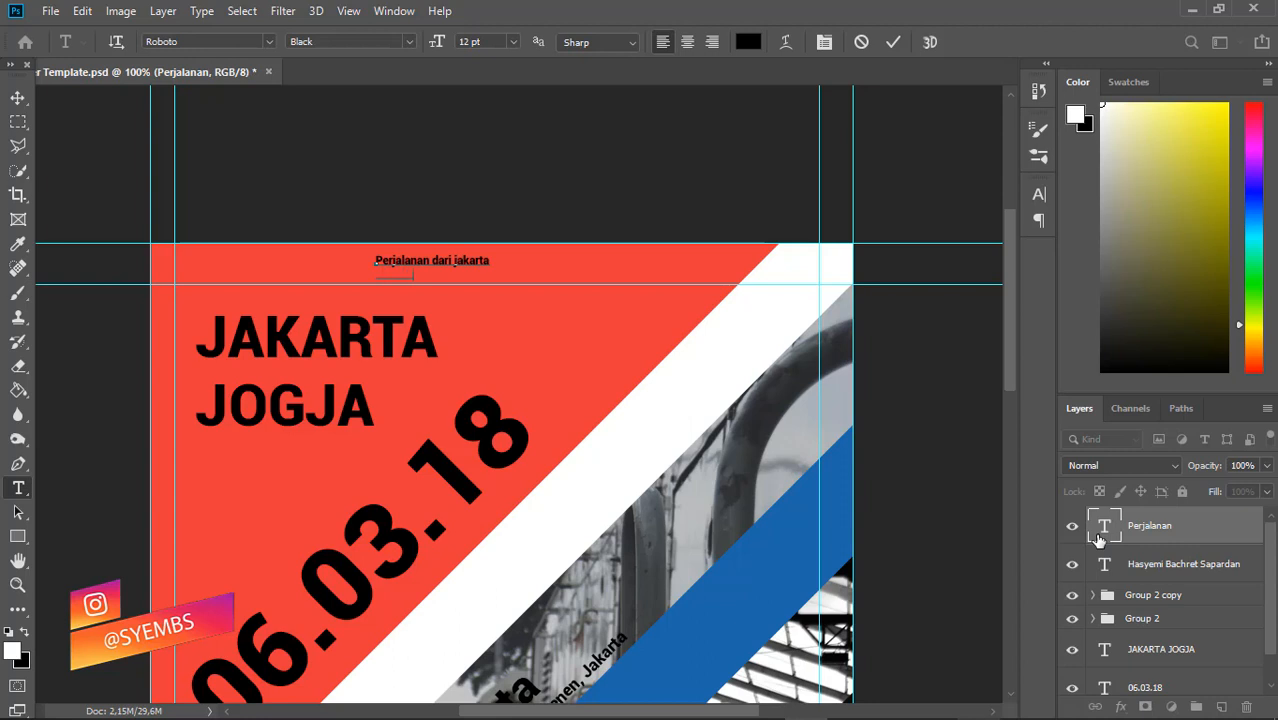
pyautogui.press('Return')
pyautogui.write('menuju ke jogjakarta')
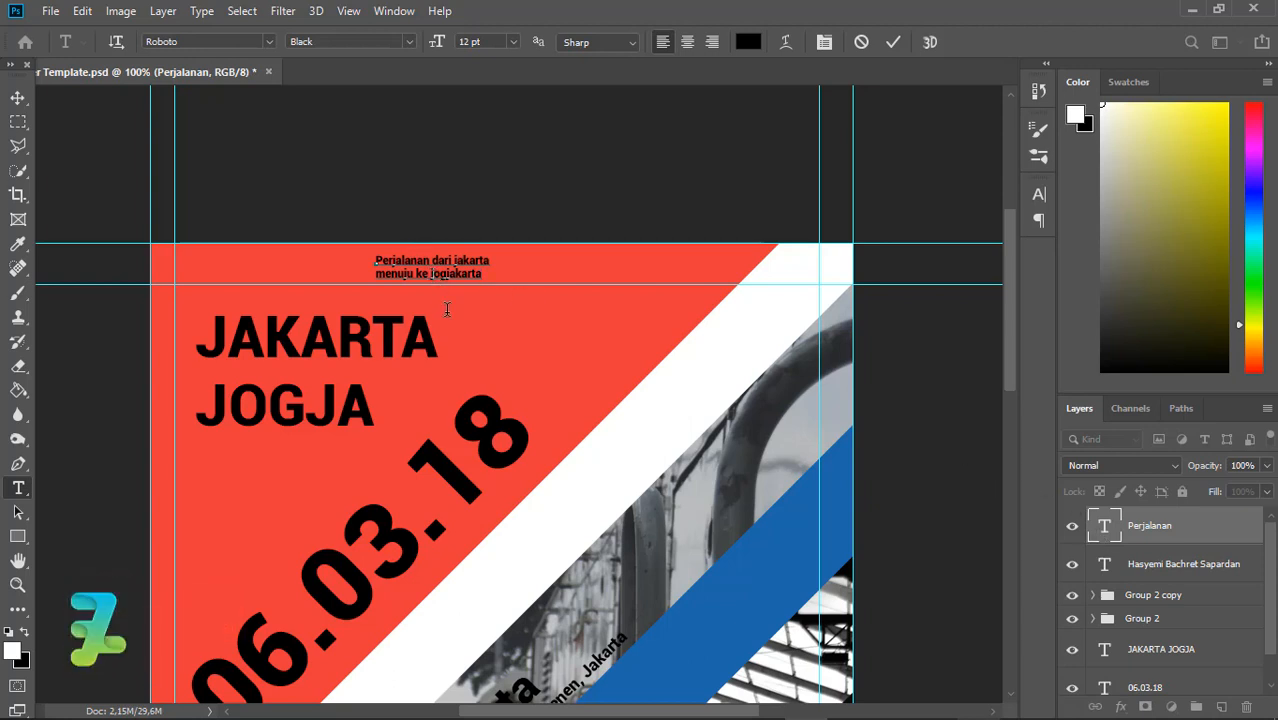
# Capitalise Jogjakarta and move the finished subtitle below JOGJA on the red area.
pyautogui.press('BackSpace')
pyautogui.write('J')
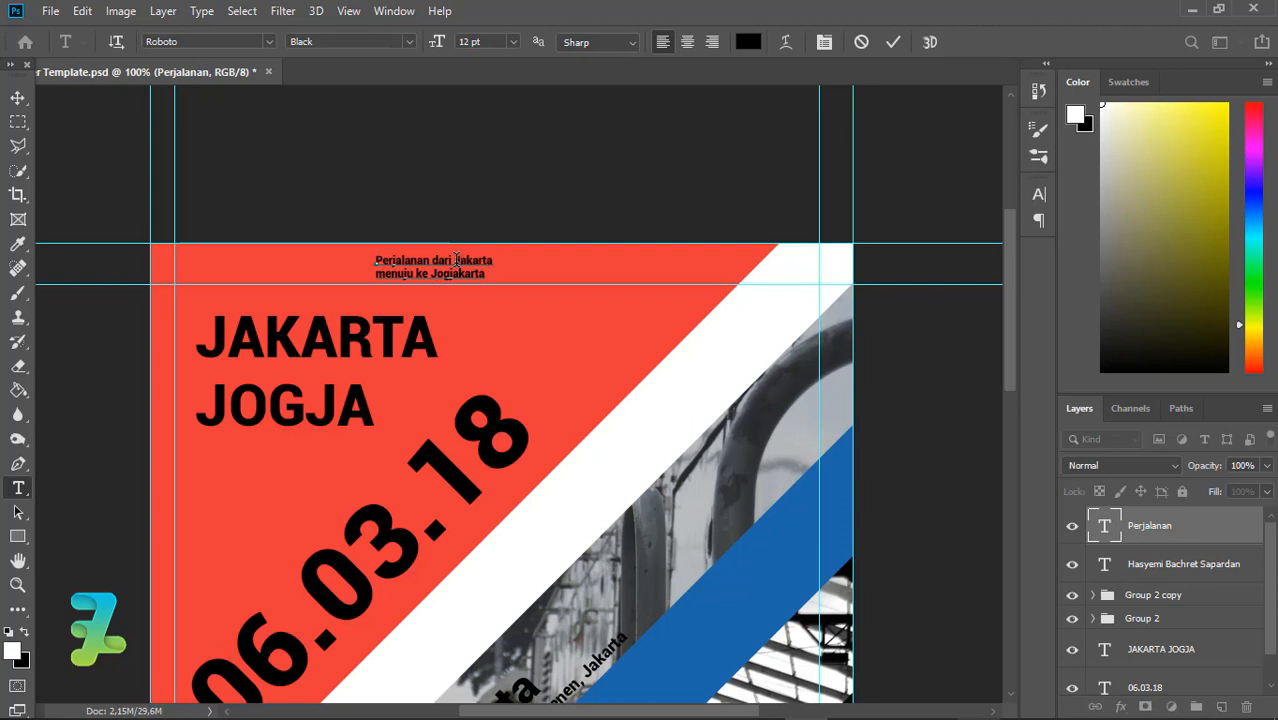
pyautogui.click(17, 97)
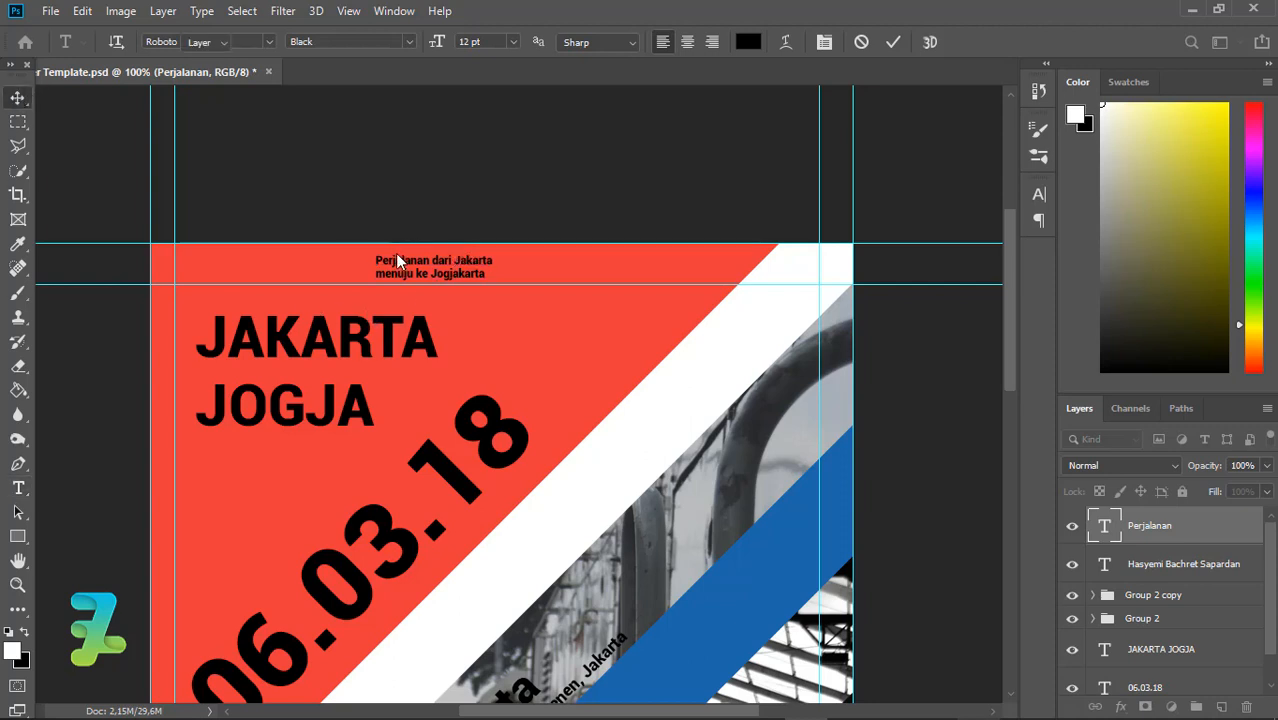
pyautogui.moveTo(383, 281); pyautogui.dragTo(213, 497)
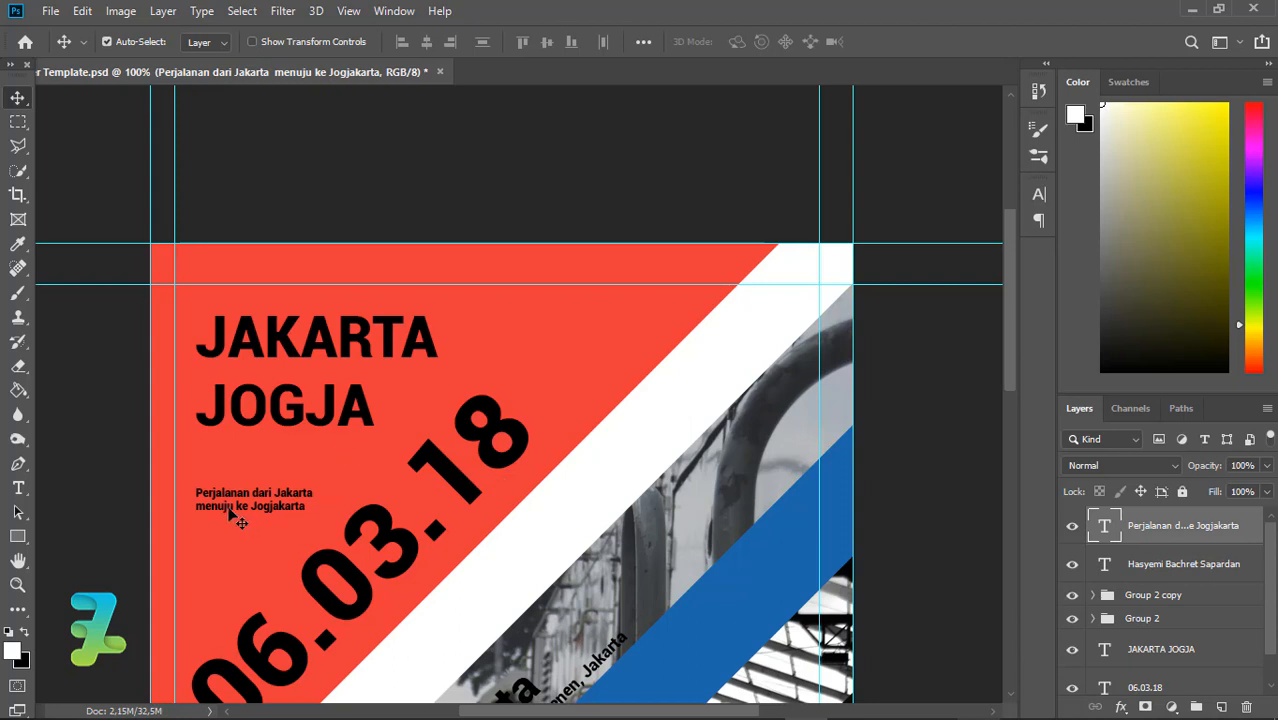
pyautogui.moveTo(229, 507); pyautogui.dragTo(230, 511)
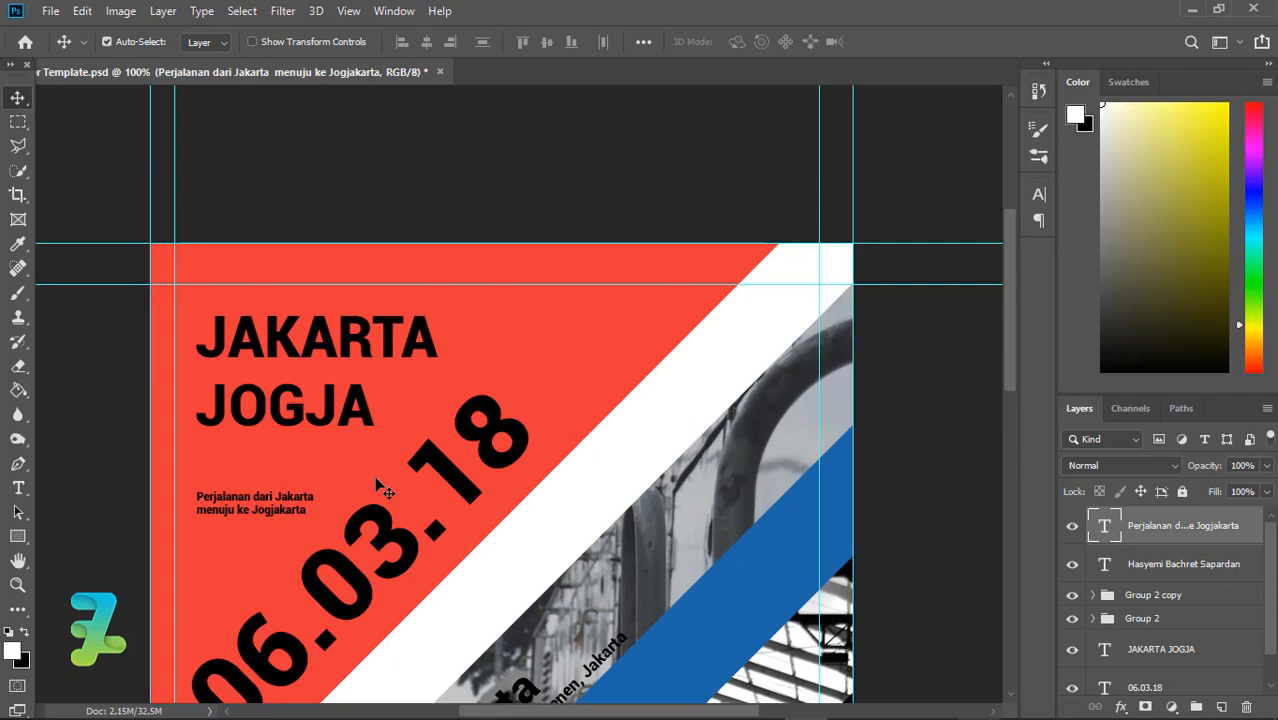
pyautogui.moveTo(1015, 331); pyautogui.dragTo(1014, 542)
pyautogui.moveTo(998, 462); pyautogui.dragTo(990, 300)
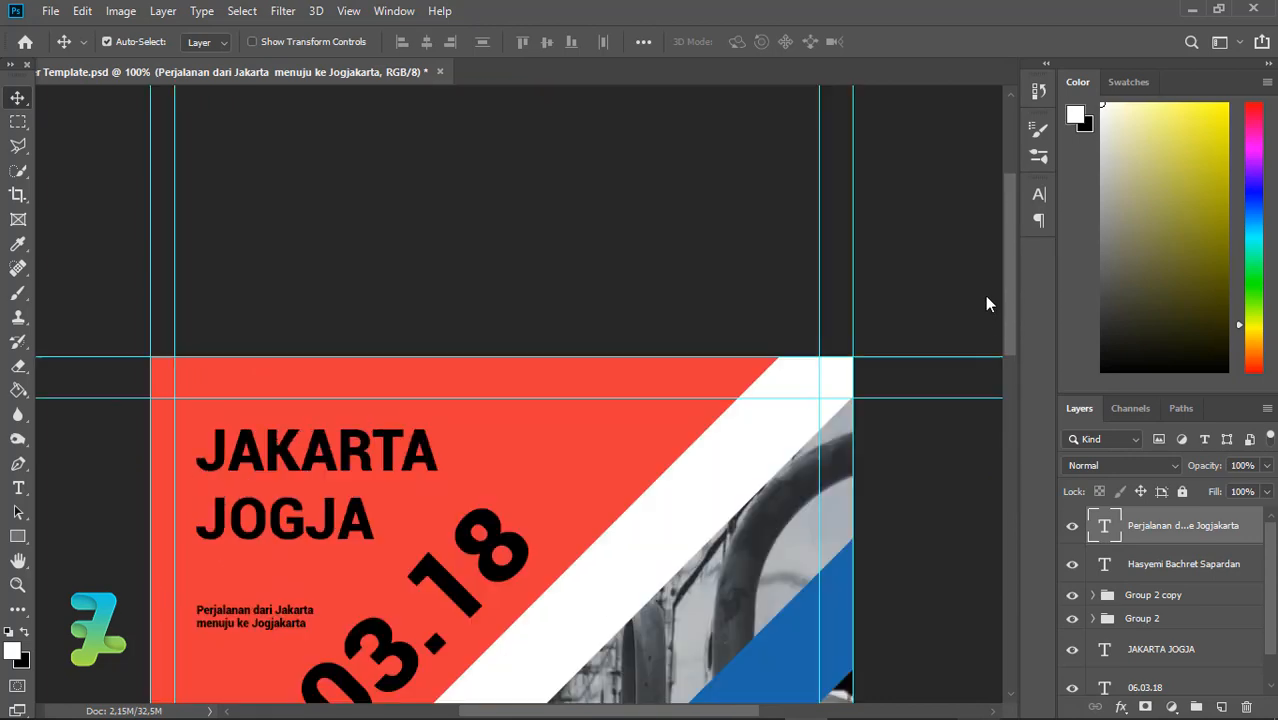
pyautogui.click(19, 488)
pyautogui.moveTo(1014, 302); pyautogui.dragTo(200, 420)
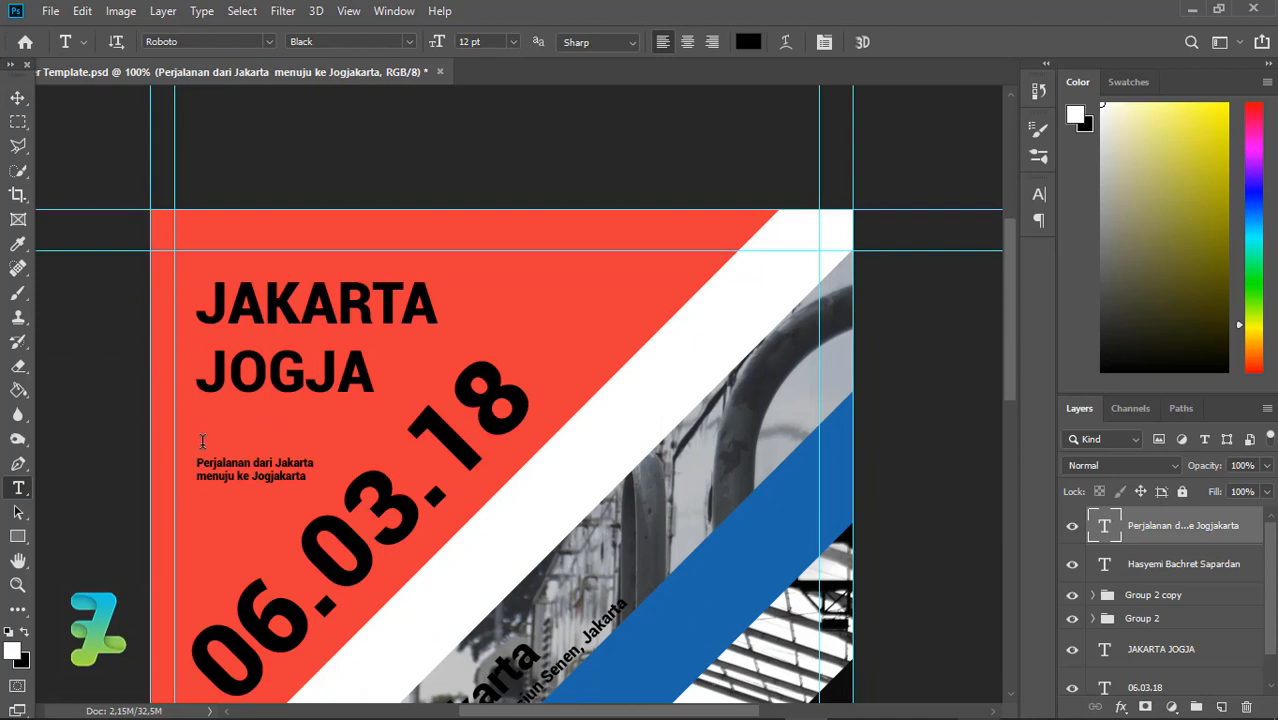
pyautogui.click(202, 441)
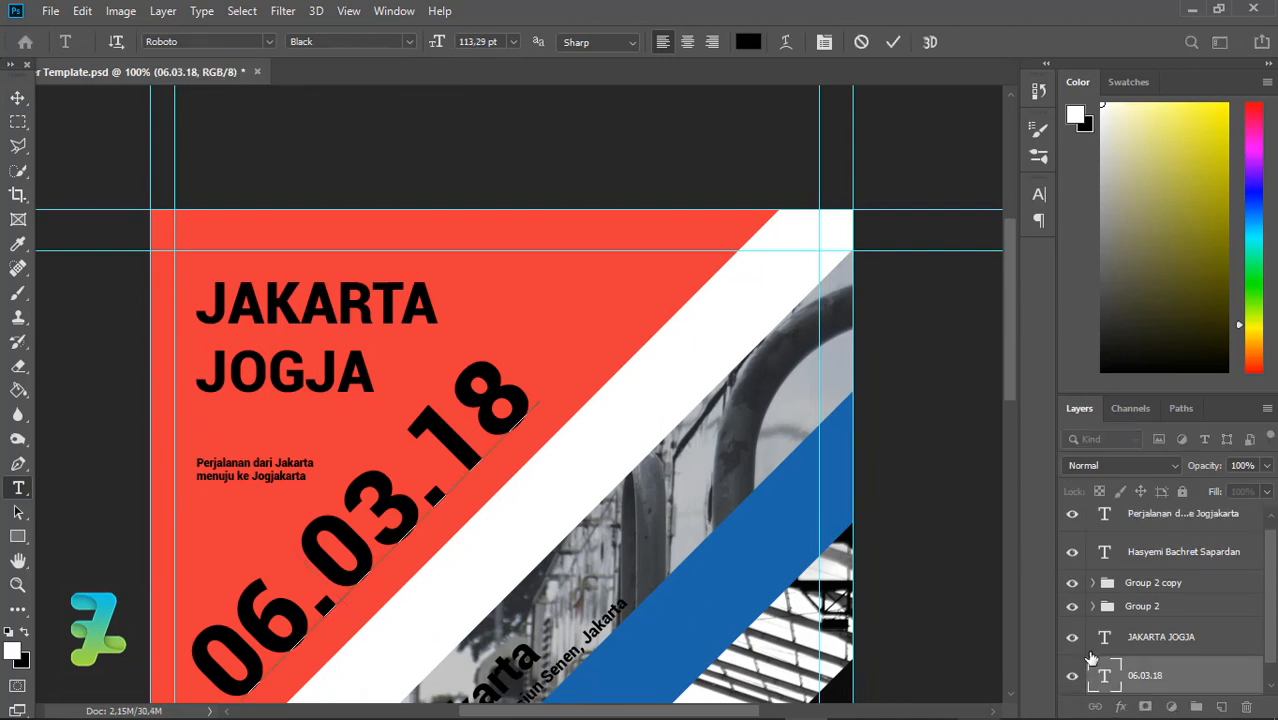
pyautogui.click(1119, 513)
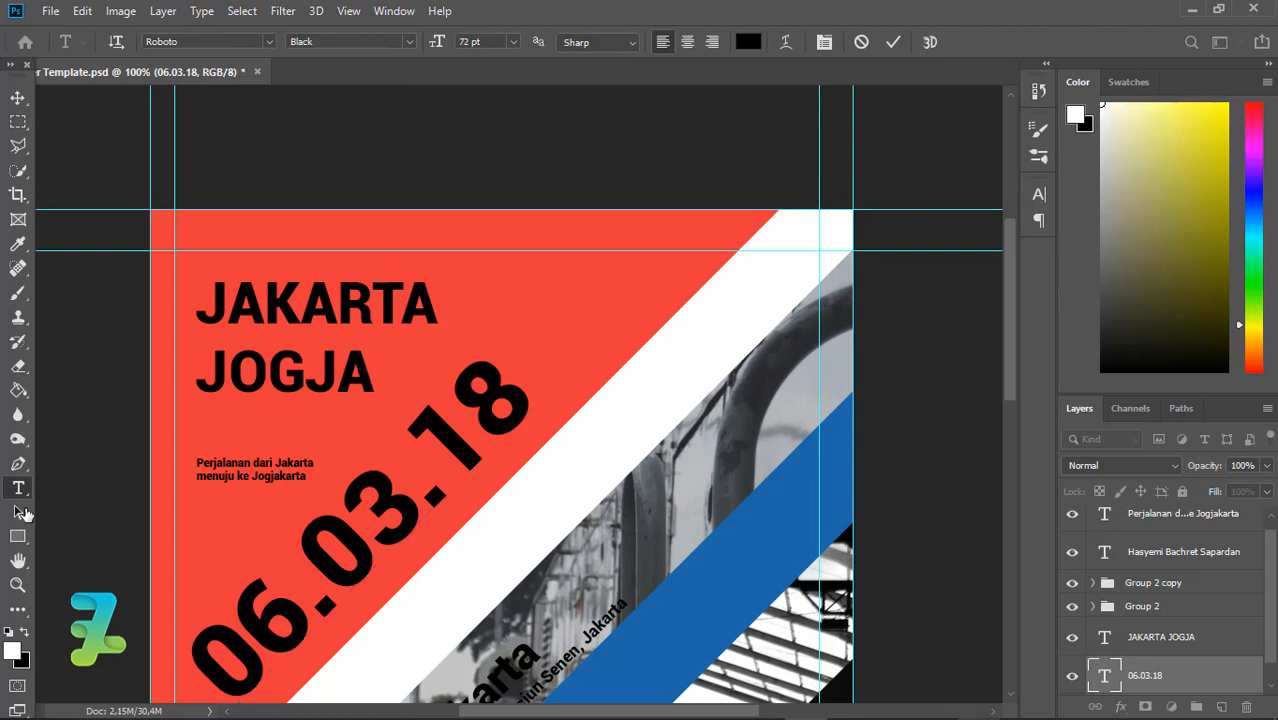
# Type 'Thanks you' in a new text block and place it just below the Perjalanan subtitle.
pyautogui.click(499, 276)
pyautogui.press('BackSpace')
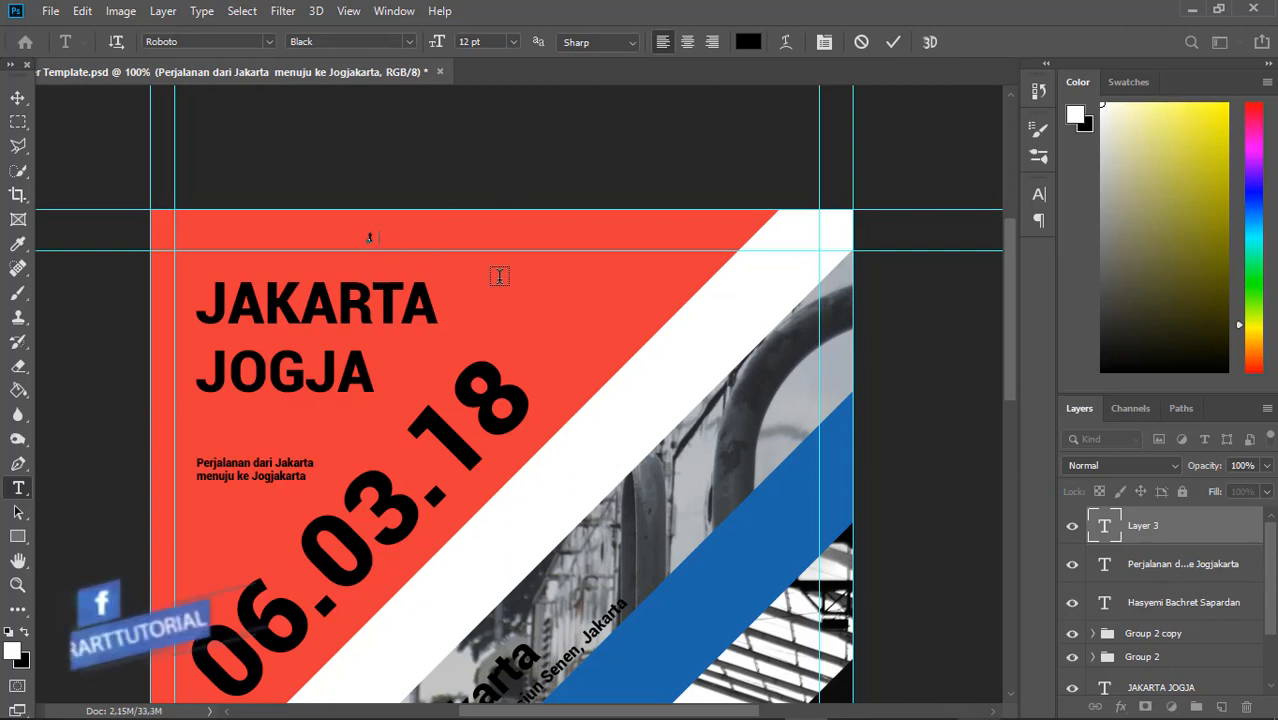
pyautogui.write('tHANKS')
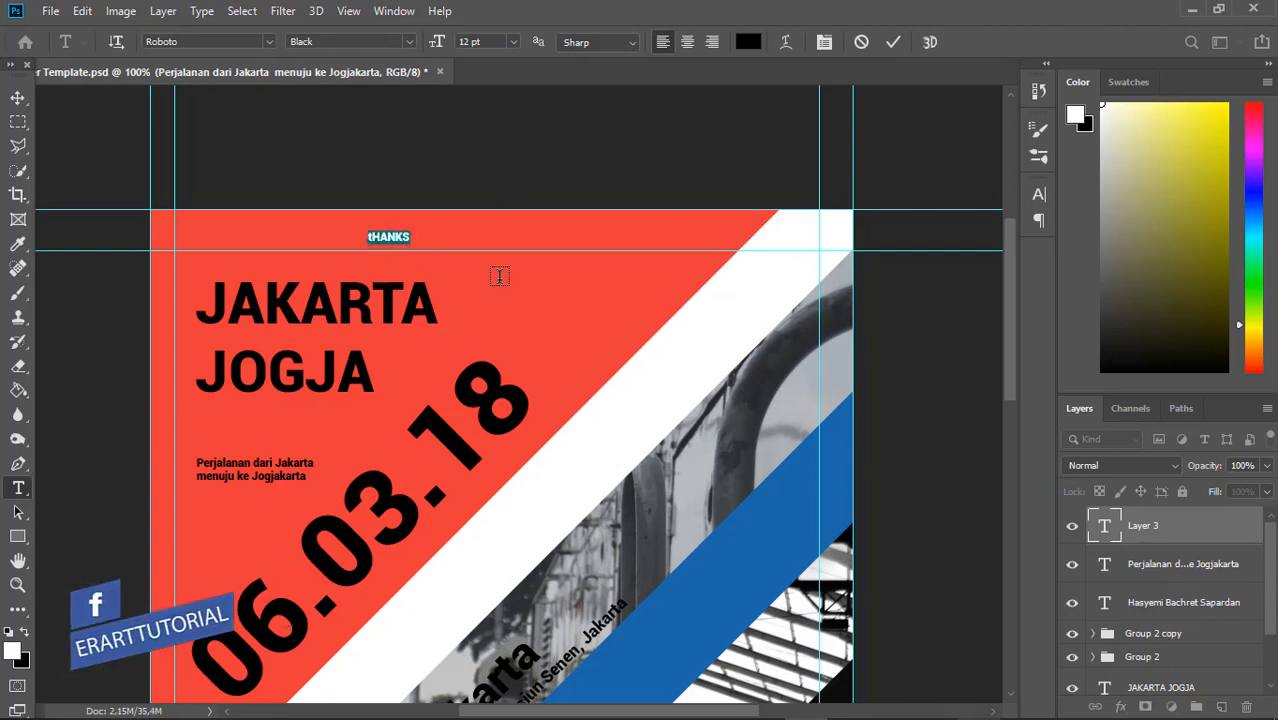
pyautogui.press('BackSpace')
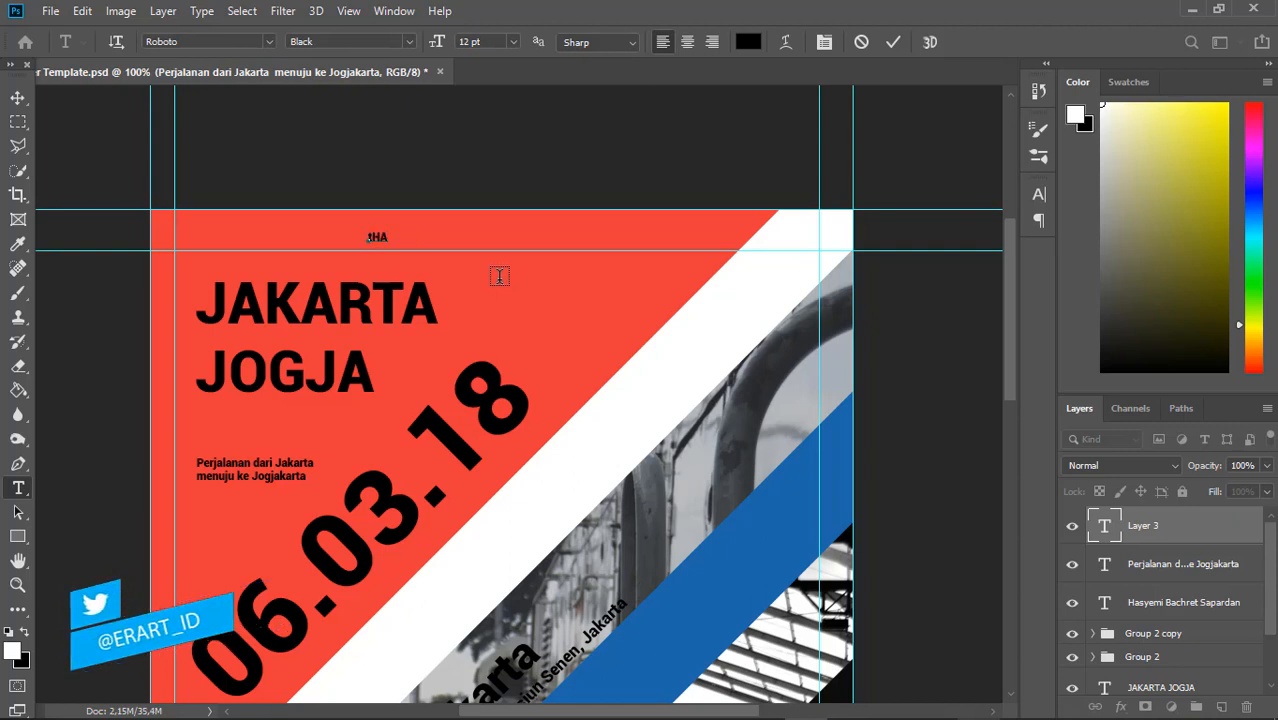
pyautogui.write('tHA')
pyautogui.press('BackSpace')
pyautogui.press('BackSpace')
pyautogui.press('BackSpace')
pyautogui.write('Thanks')
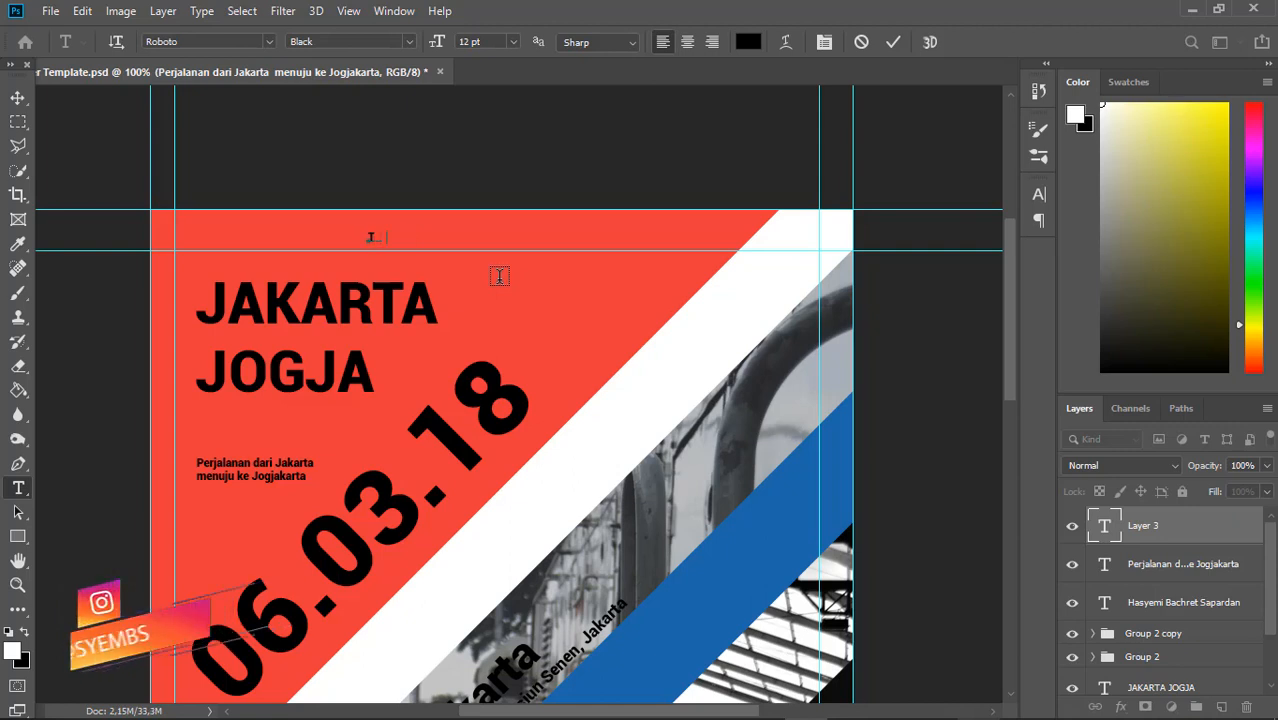
pyautogui.write(' you')
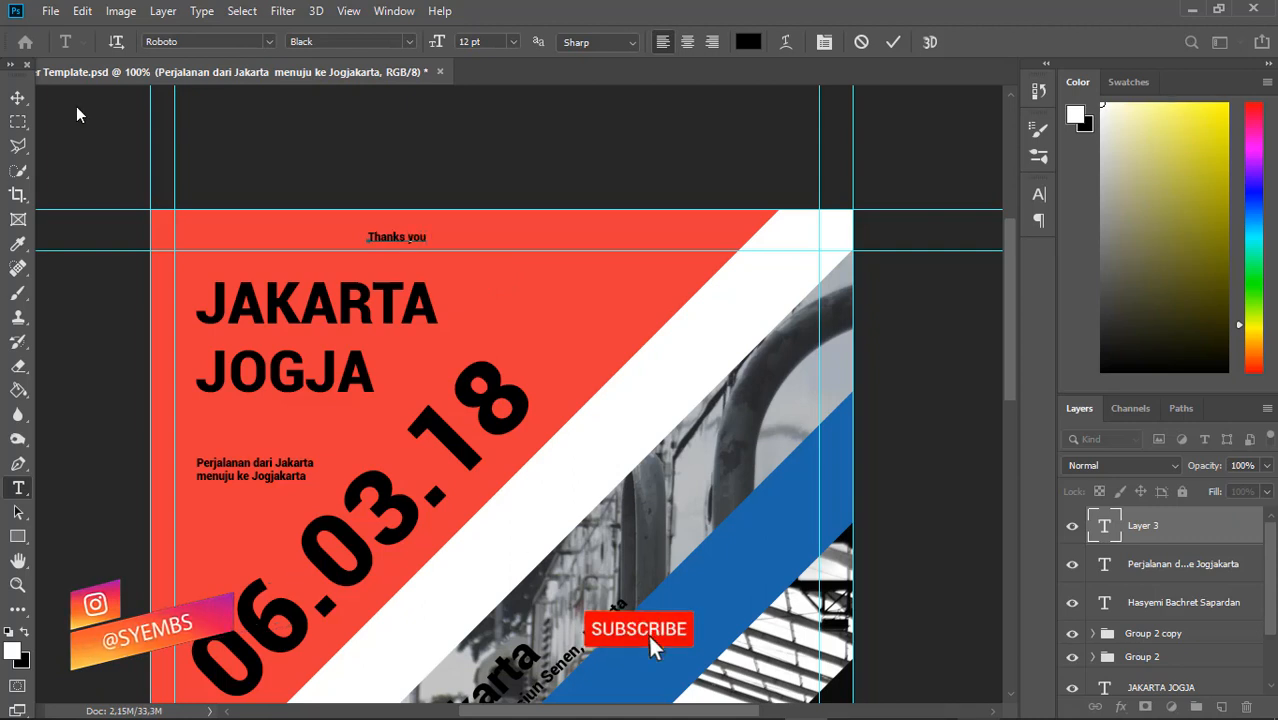
pyautogui.click(19, 99)
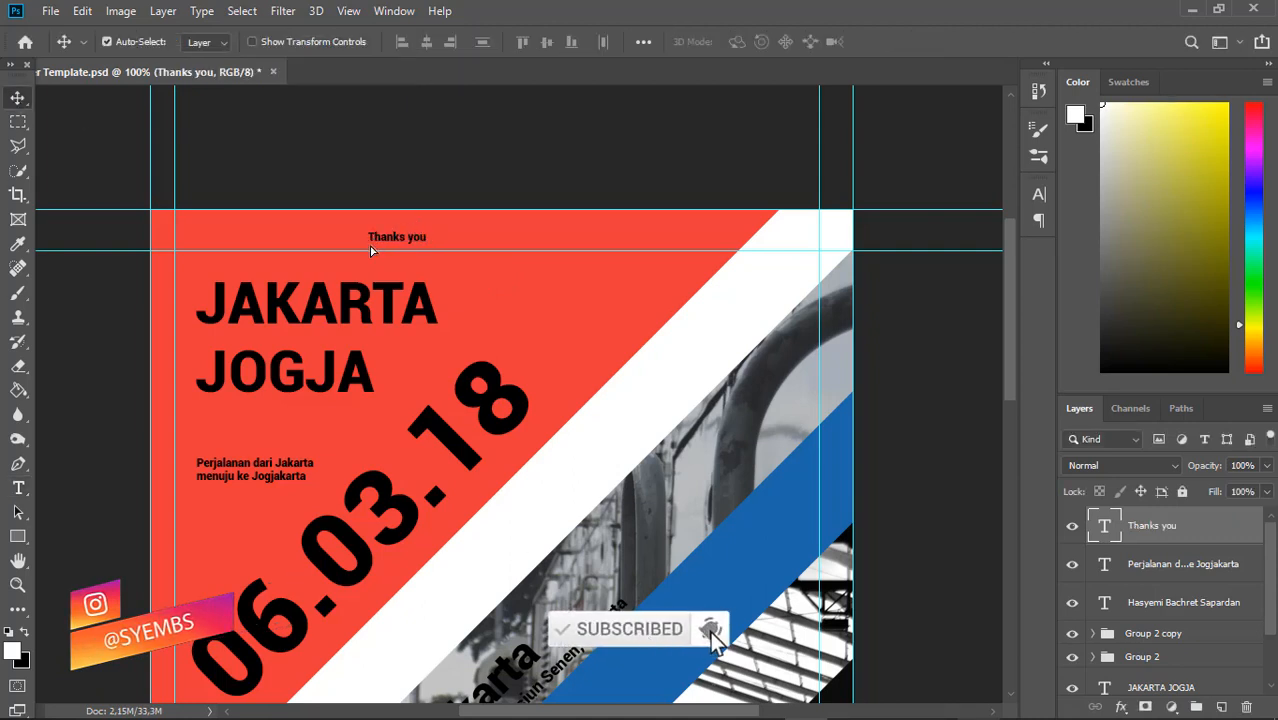
pyautogui.moveTo(370, 237); pyautogui.dragTo(203, 514)
pyautogui.hotkey('ctrl', '-')
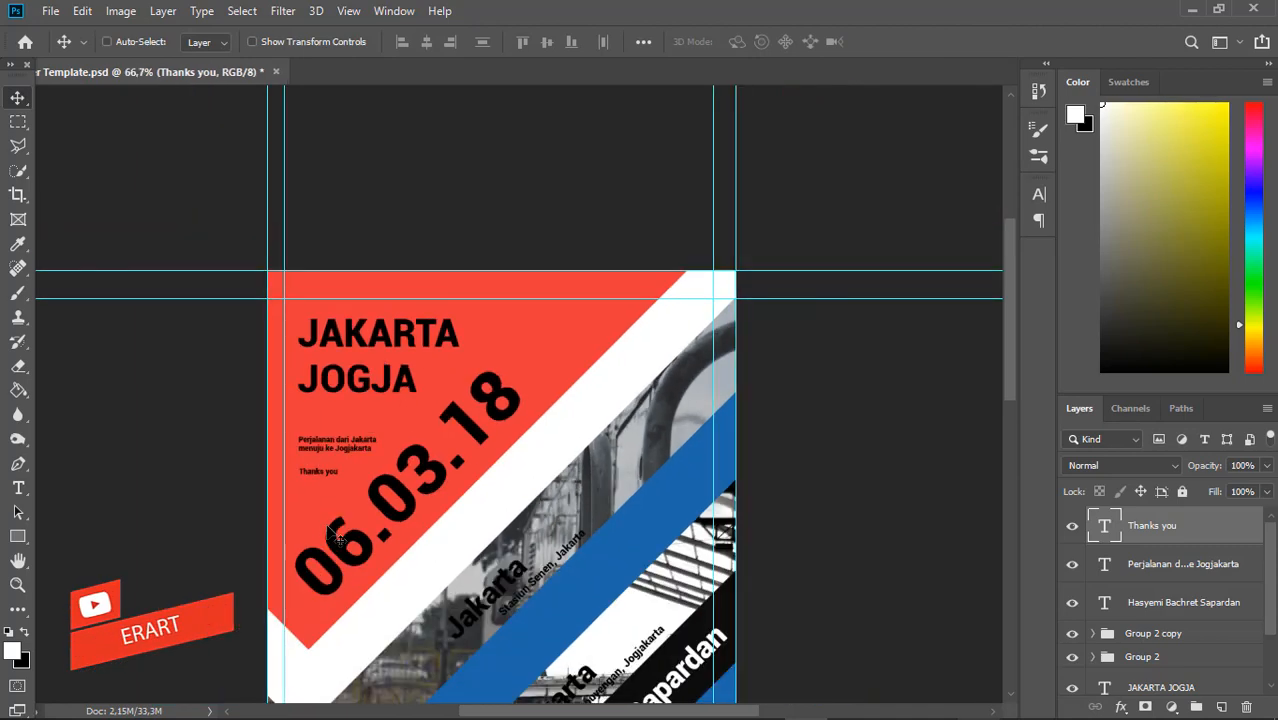
pyautogui.hotkey('ctrl', '+')
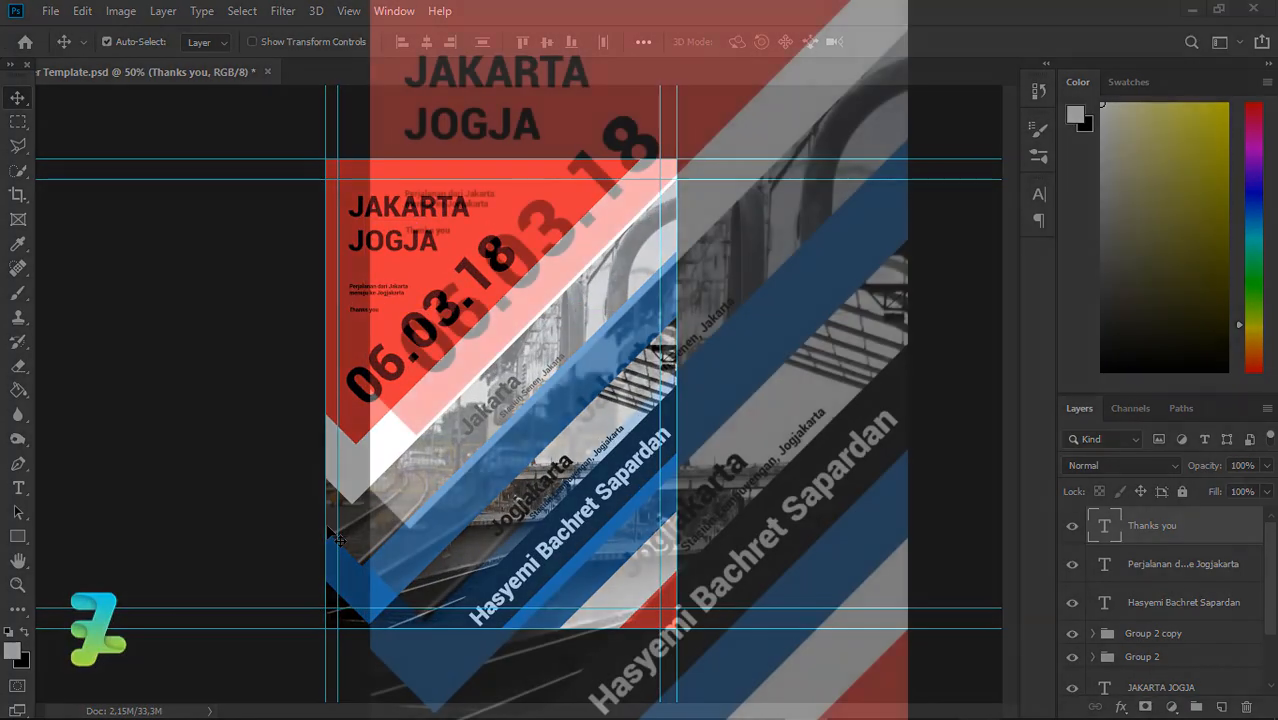